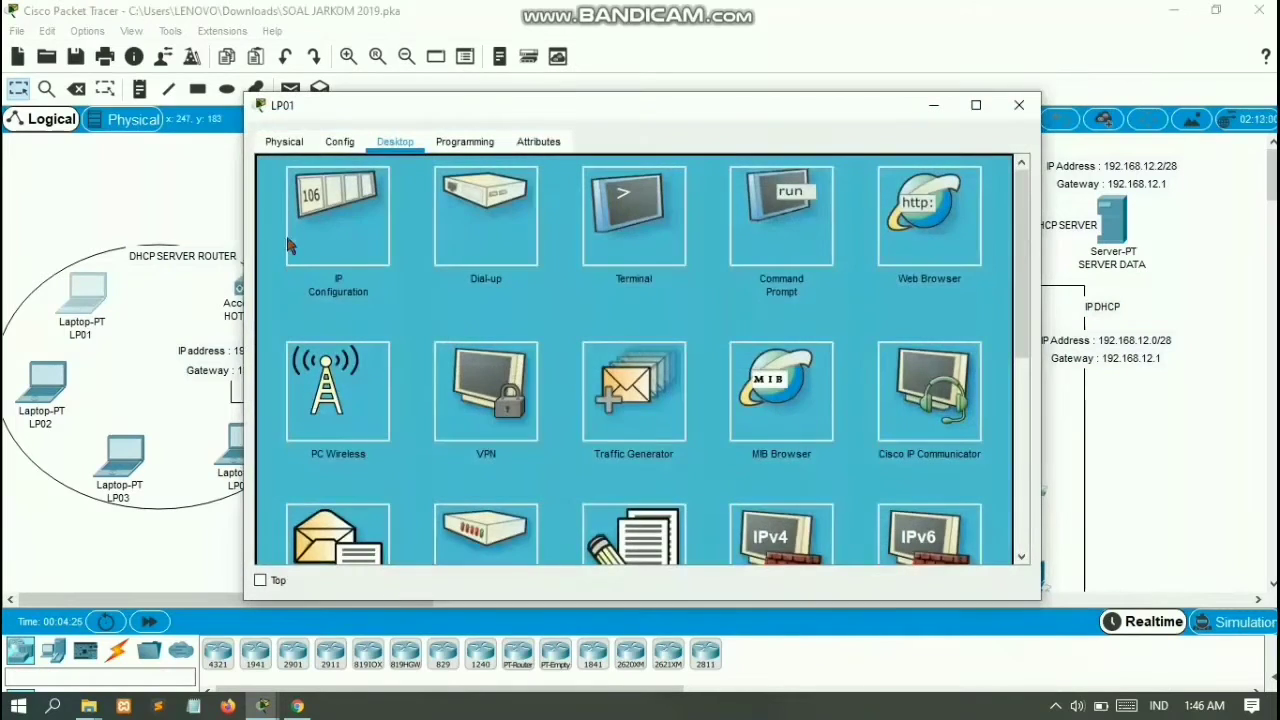
Replace laptop LP01's built-in Ethernet module with the WPC300N wireless module and power the laptop back on
left_click(282, 141)
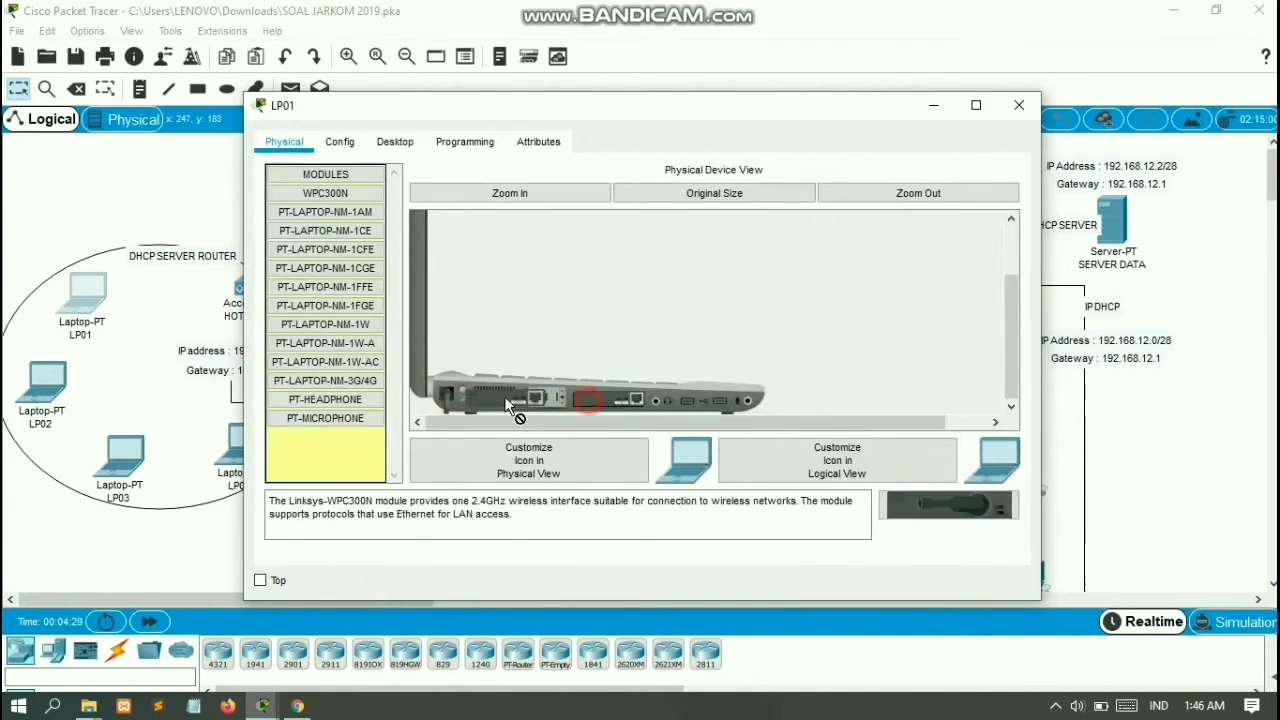
left_click_drag(504, 396, 365, 445)
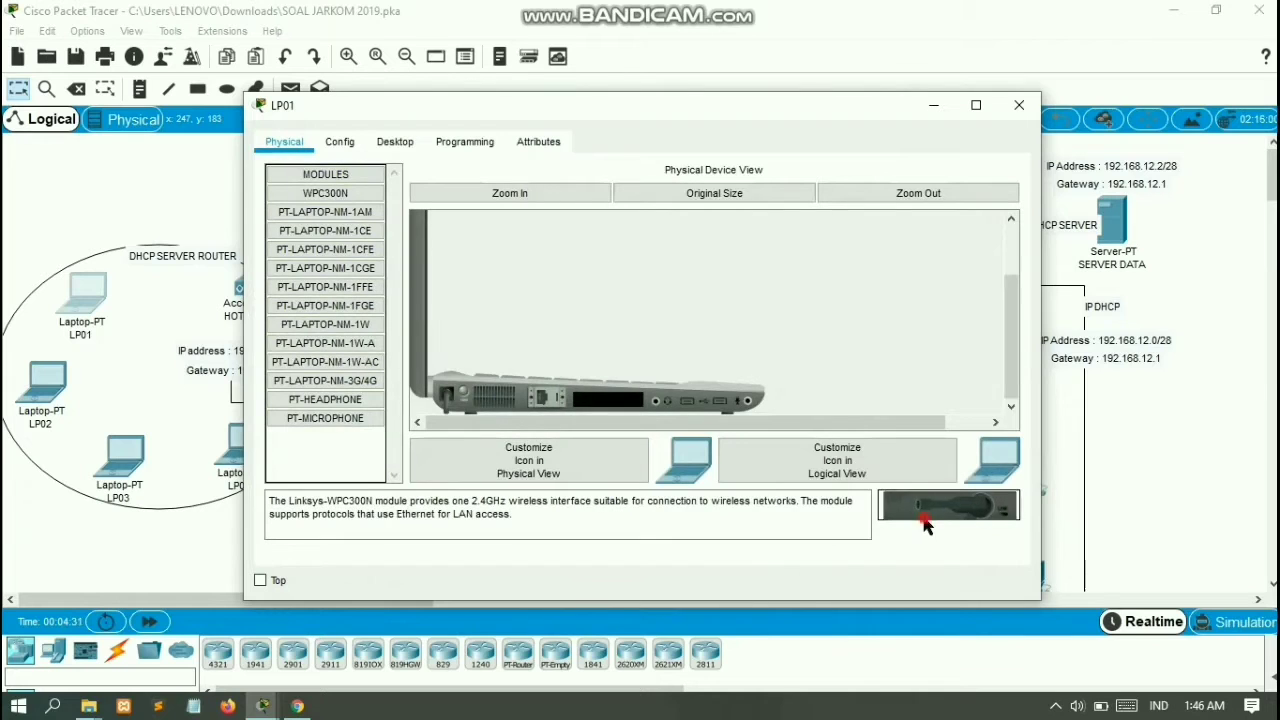
left_click_drag(925, 525, 620, 403)
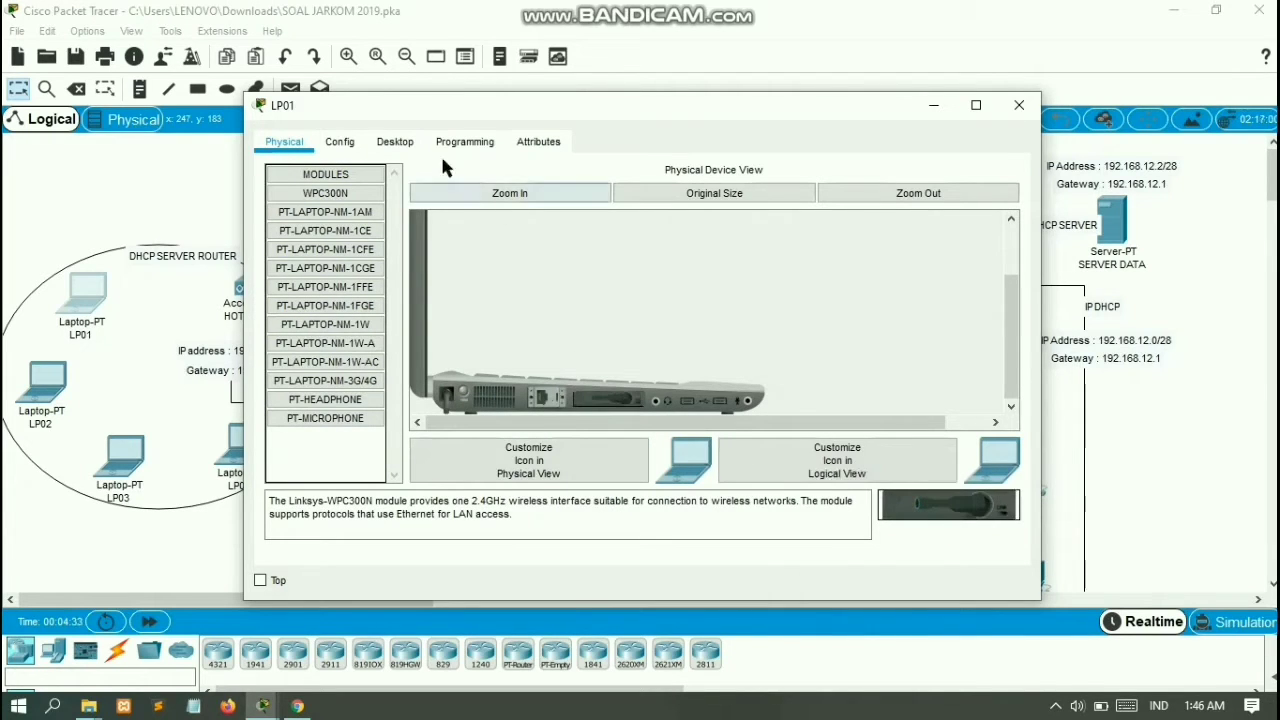
left_click(394, 142)
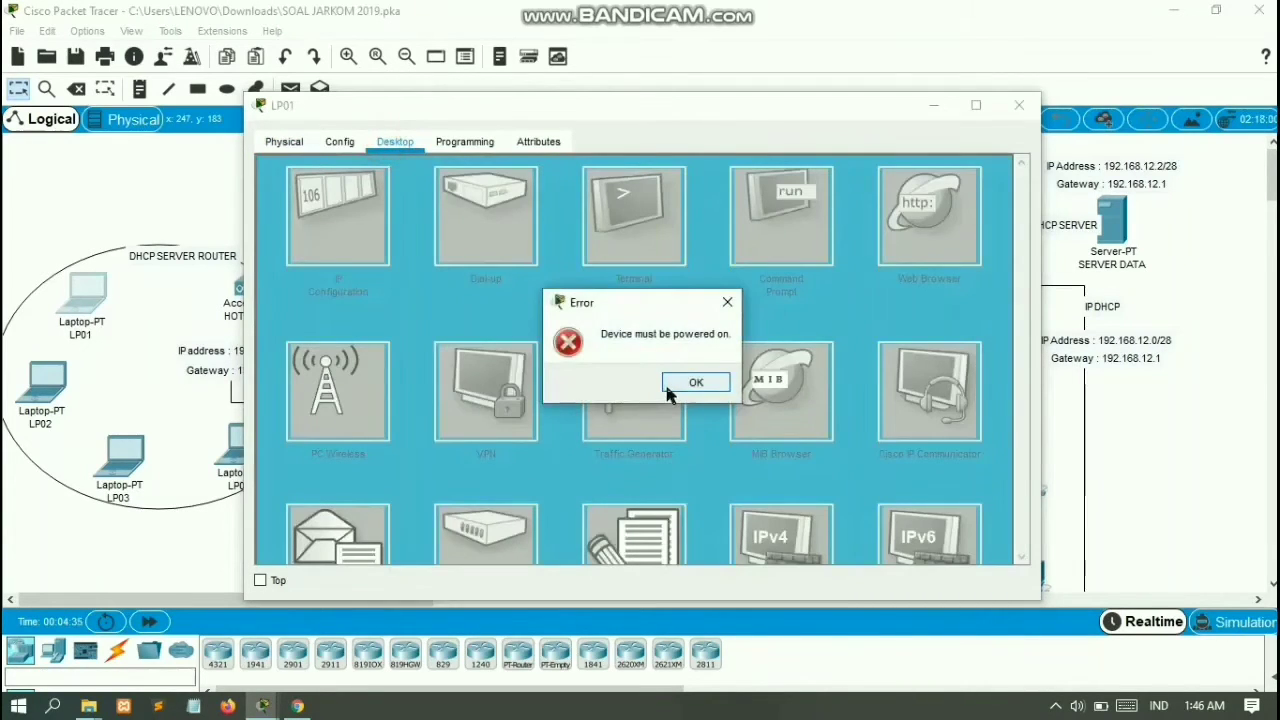
left_click(694, 383)
left_click(463, 400)
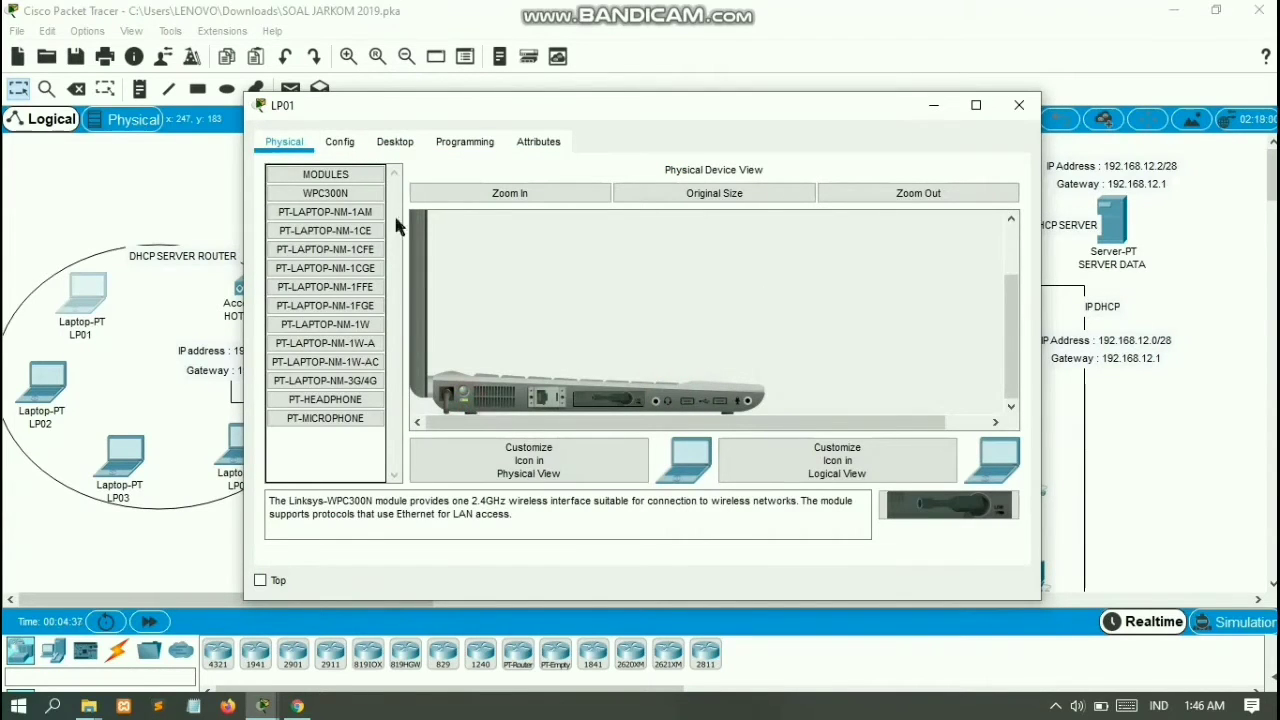
Connect LP01 to the Hotspot LAB wireless network through PC Wireless and close its device window
left_click(395, 142)
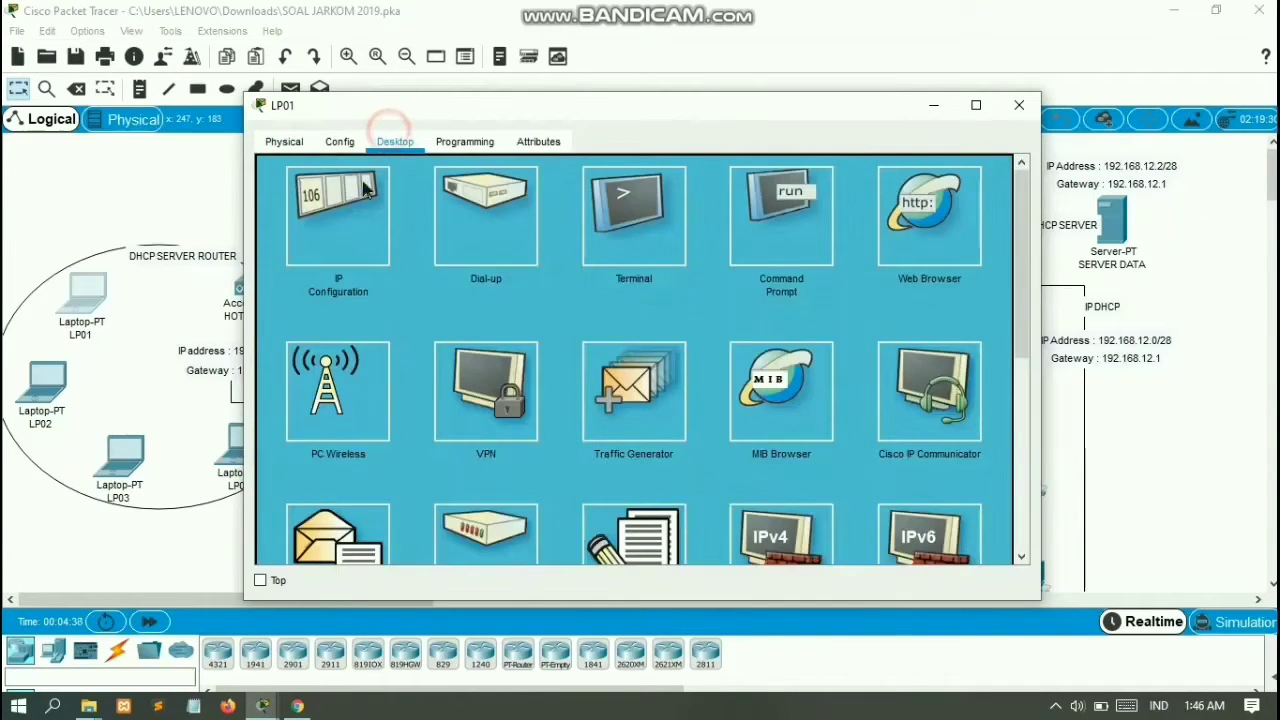
left_click(329, 381)
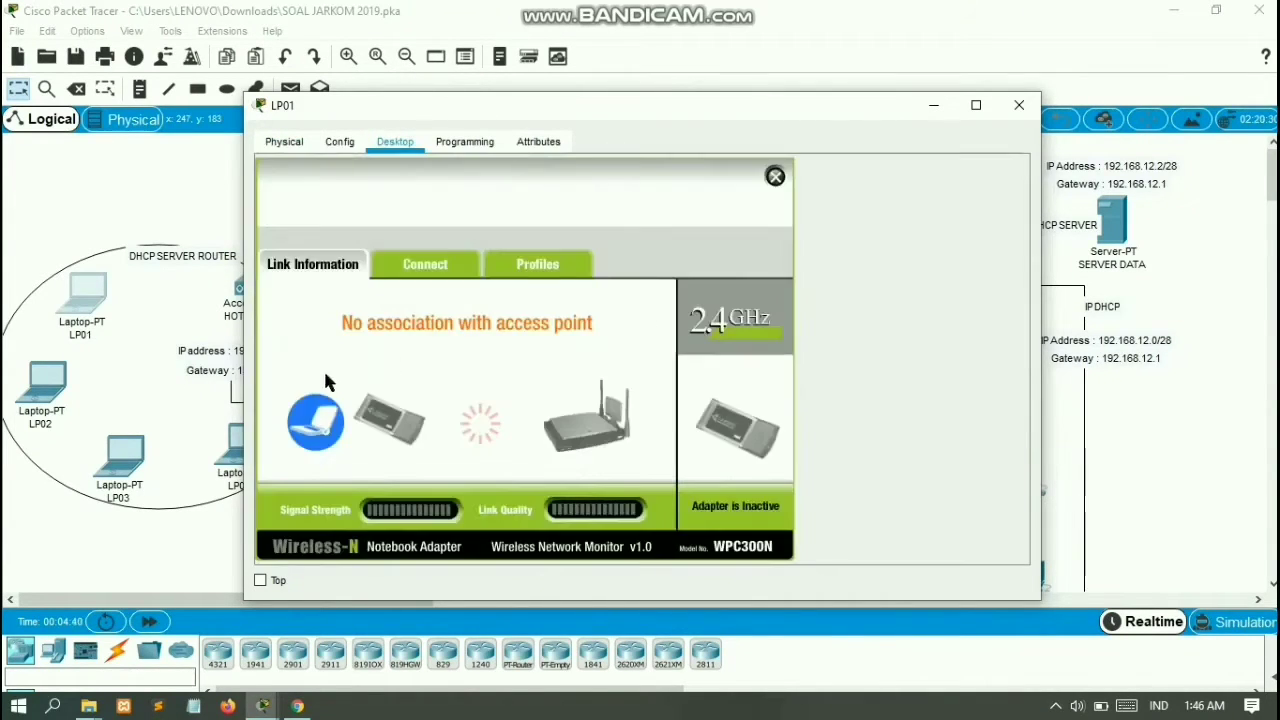
left_click(397, 268)
left_click(521, 468)
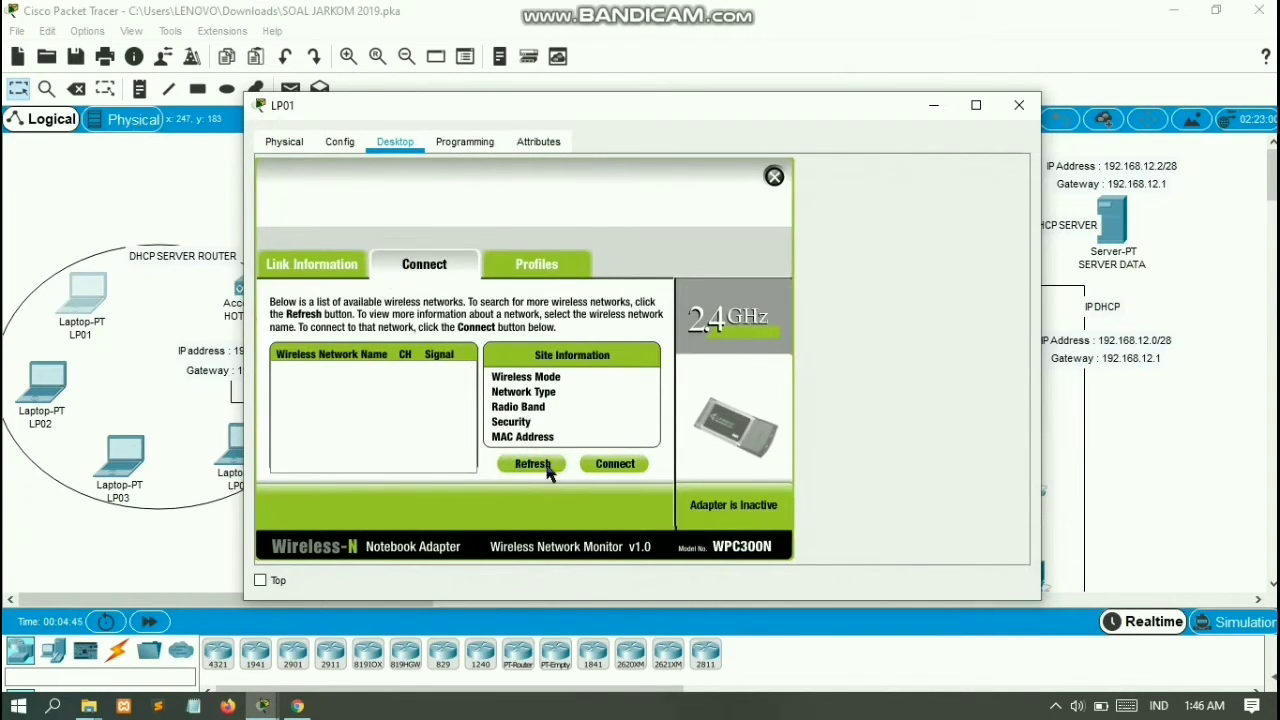
left_click(611, 469)
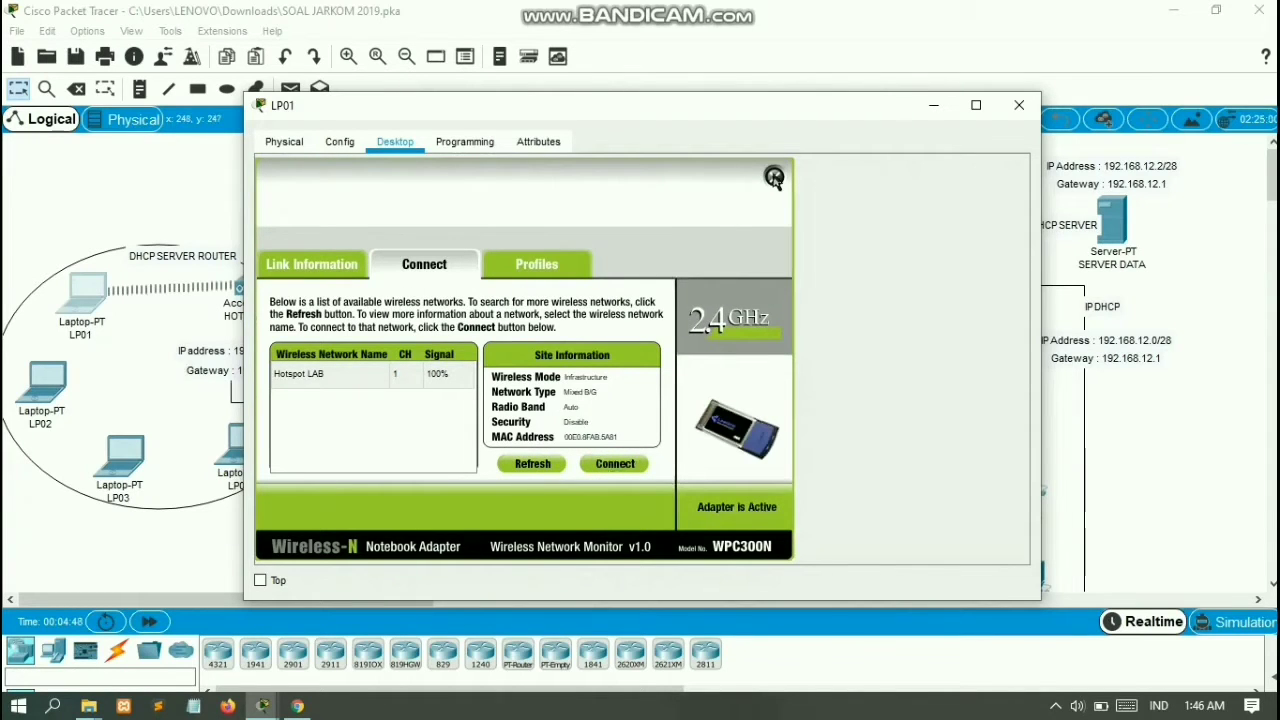
left_click(1019, 105)
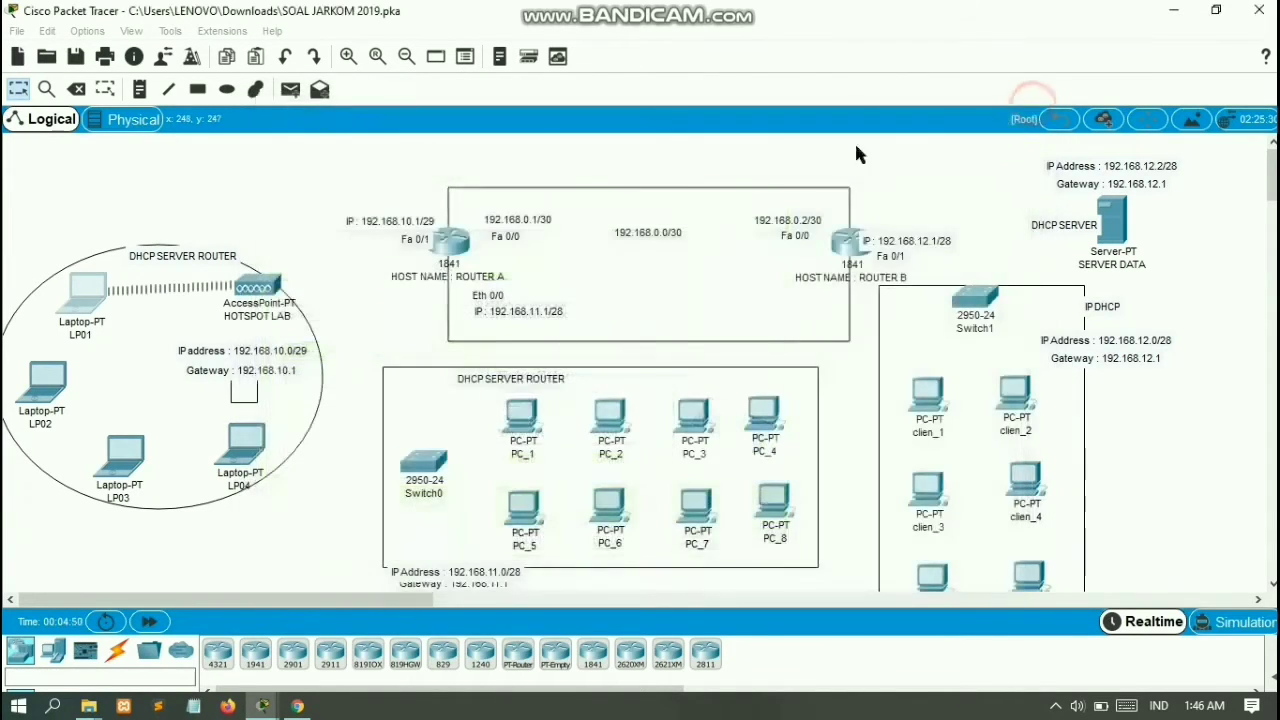
Swap the Ethernet module in laptop LP02 for the WPC300N wireless module, with the power off during the swap
left_click(35, 388)
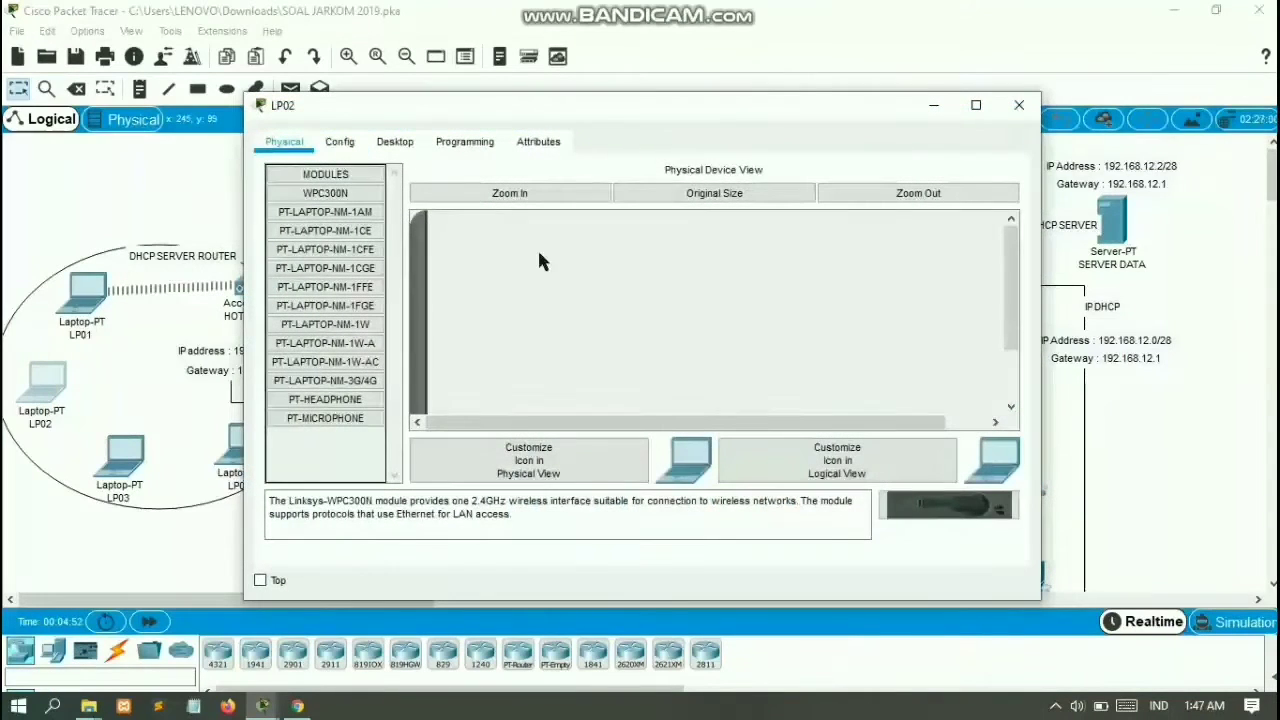
left_click_drag(605, 400, 348, 437)
left_click_drag(922, 497, 587, 403)
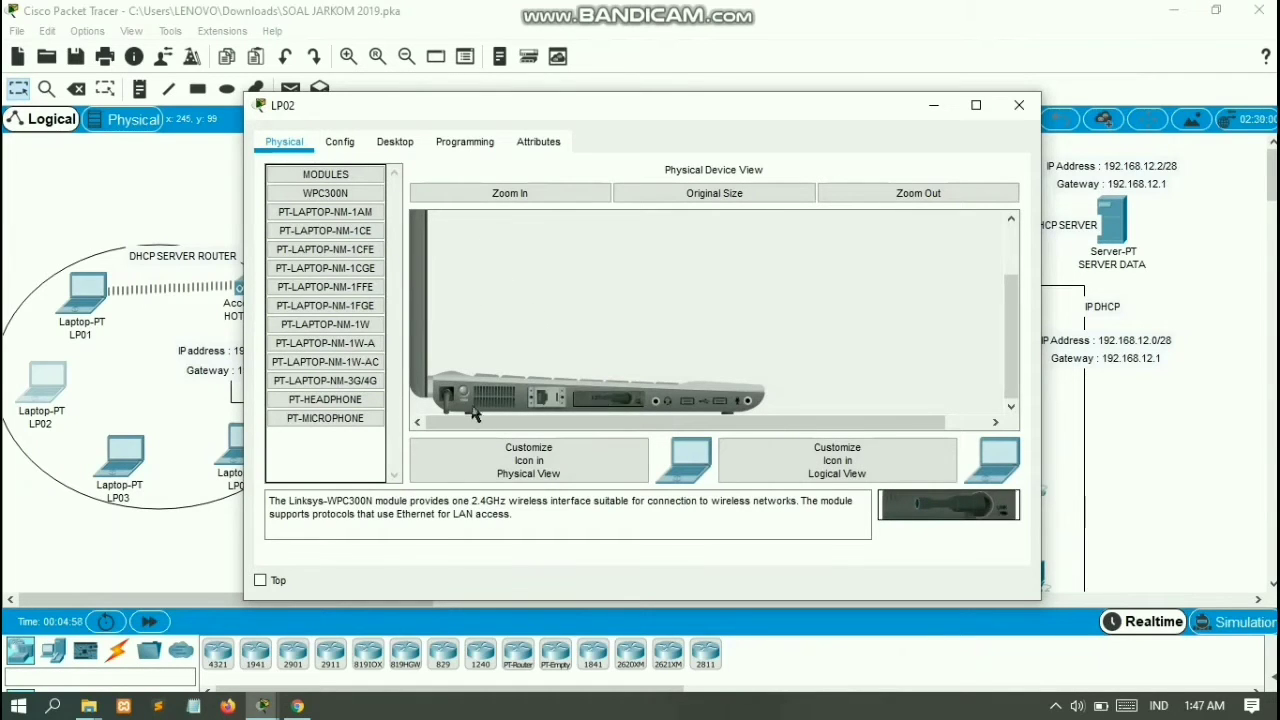
Refresh the available wireless networks on LP02, connect it to Hotspot LAB, and close its device window
left_click(392, 141)
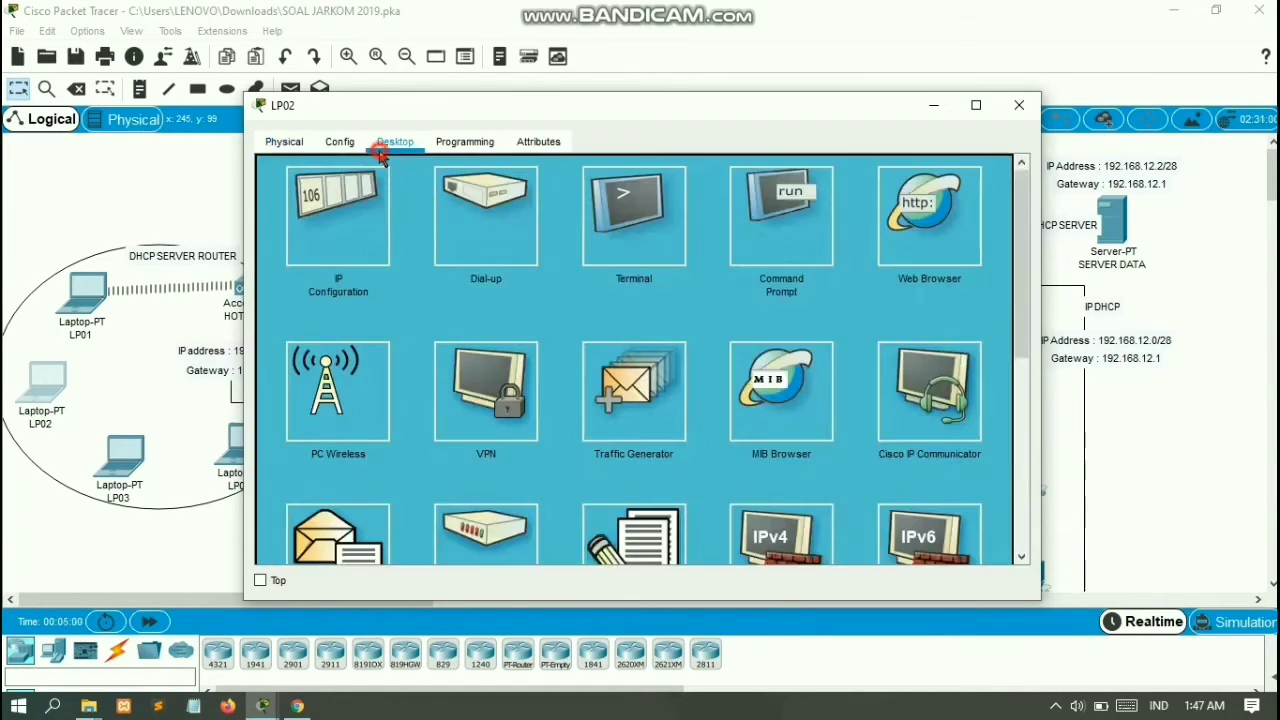
left_click(331, 390)
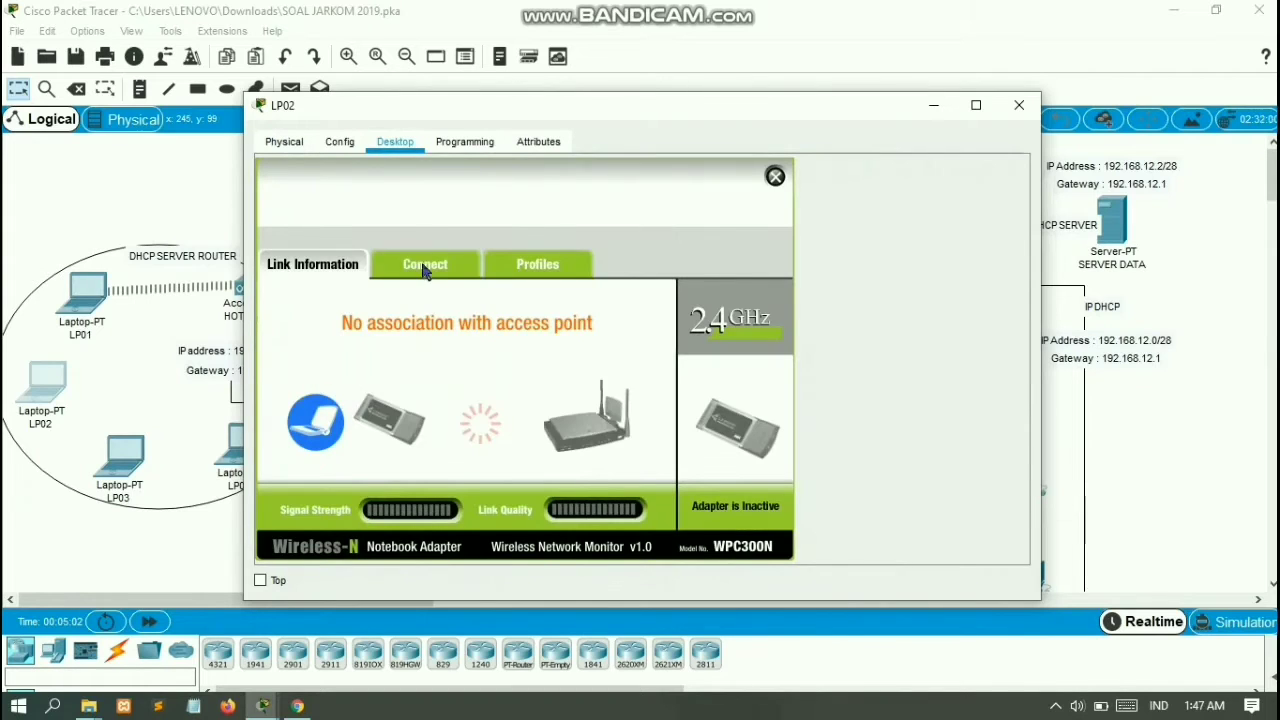
left_click(424, 266)
left_click(533, 465)
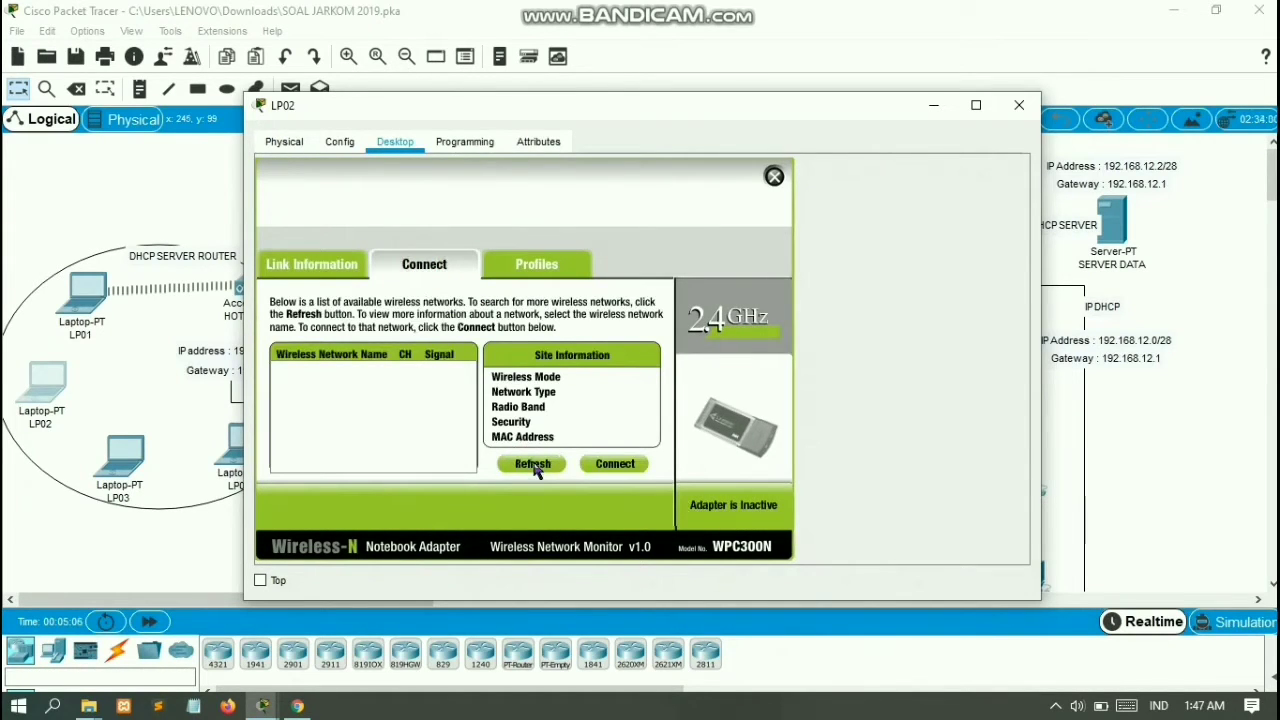
left_click(533, 465)
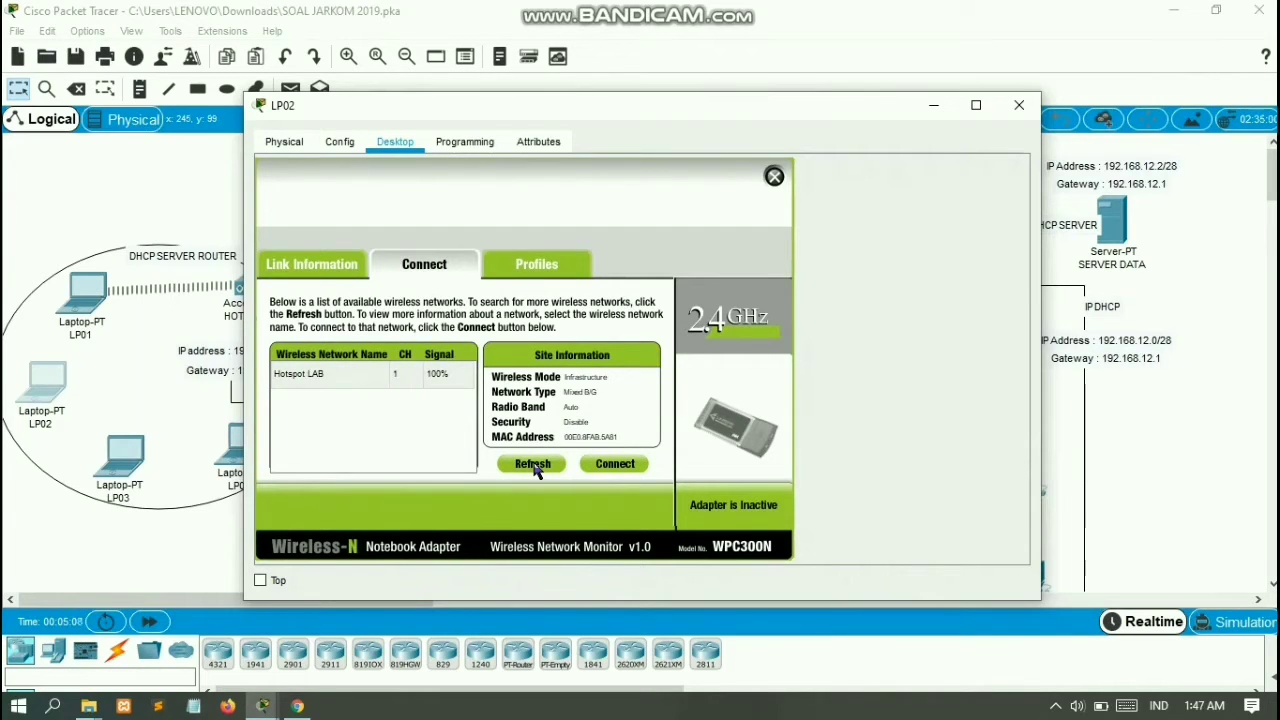
left_click(614, 470)
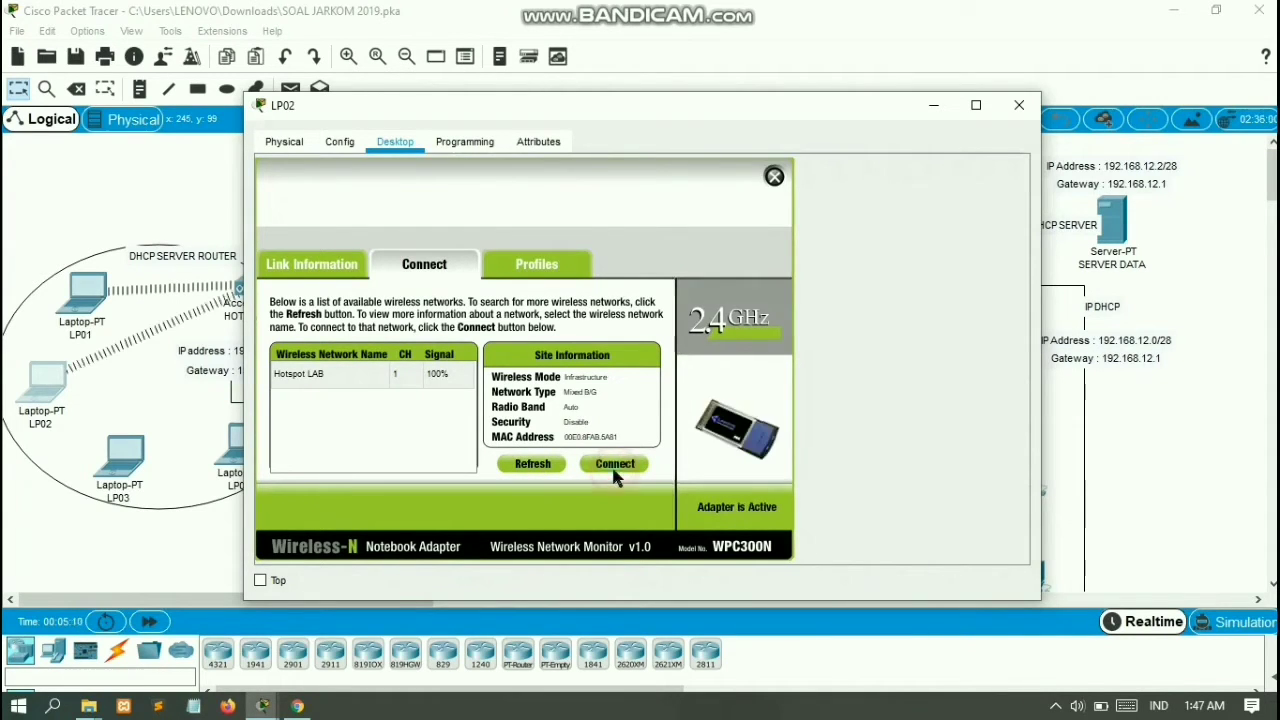
left_click(1010, 118)
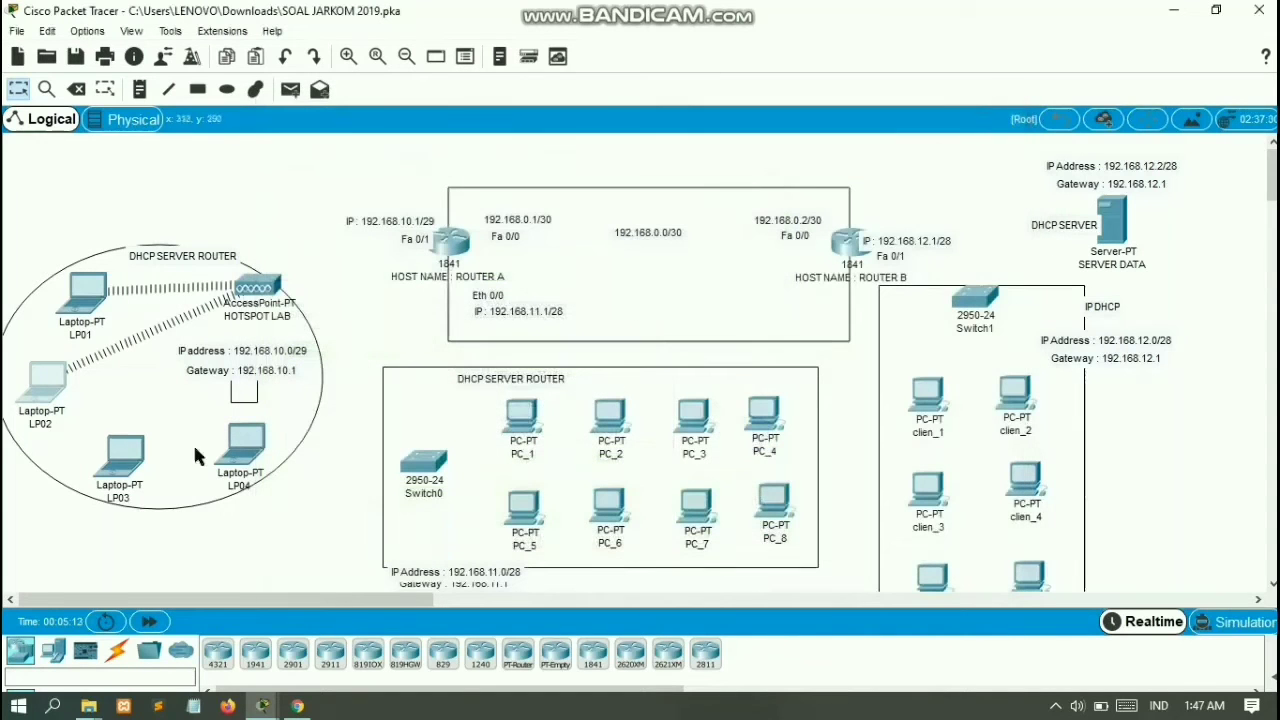
Power off laptop LP03, replace its Ethernet module with the WPC300N wireless module, and power it back on
left_click(121, 464)
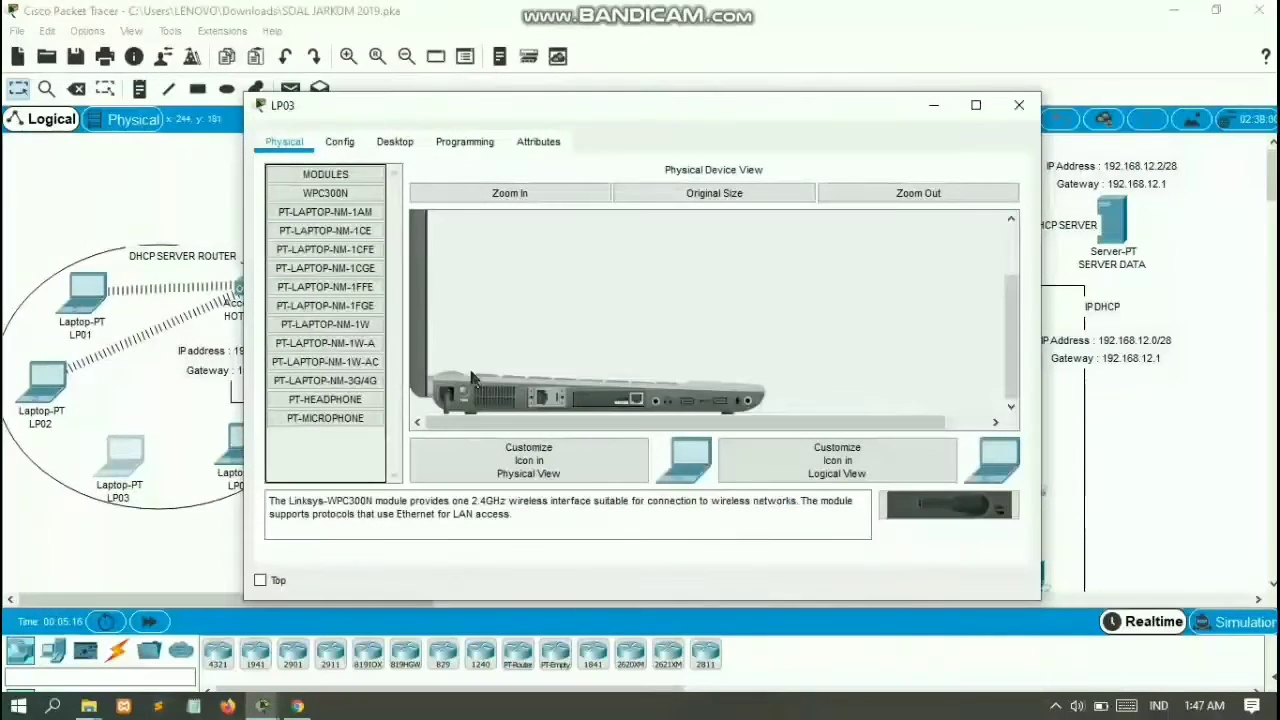
left_click(463, 399)
left_click_drag(619, 399, 335, 454)
left_click_drag(923, 521, 603, 408)
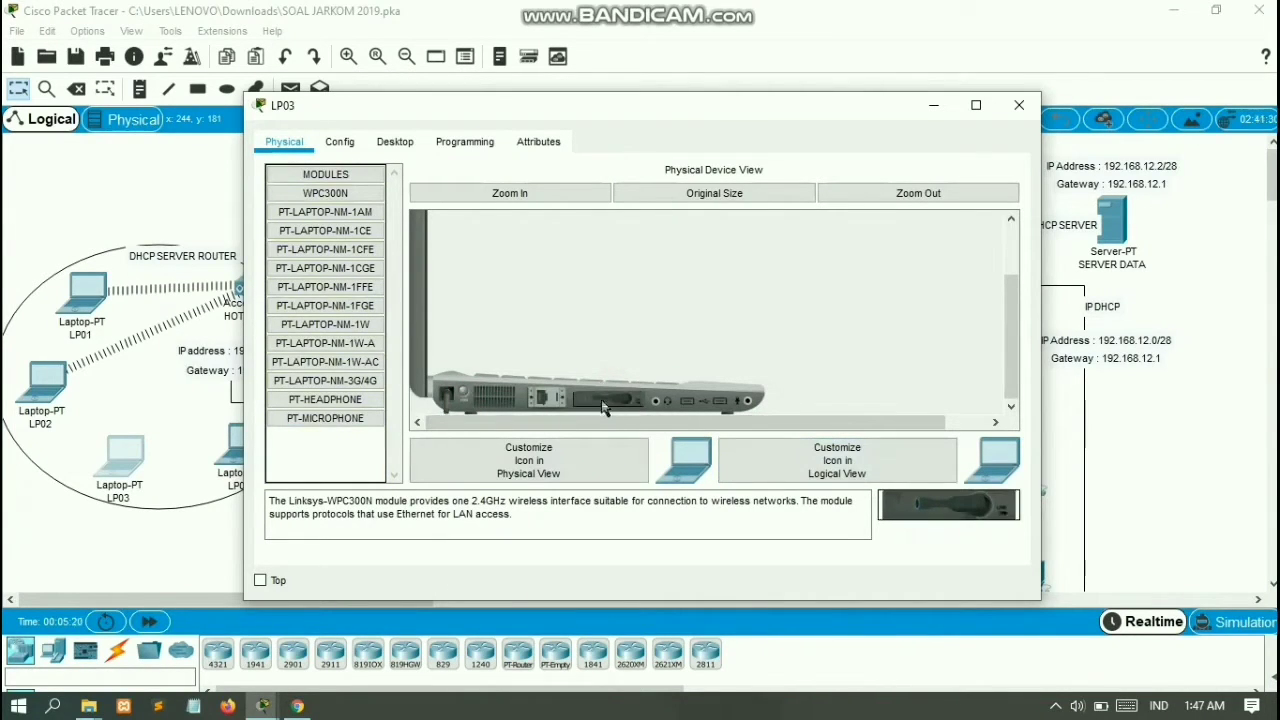
left_click(457, 394)
Connect LP03 to the Hotspot LAB wireless network through PC Wireless and close its device window
left_click(392, 145)
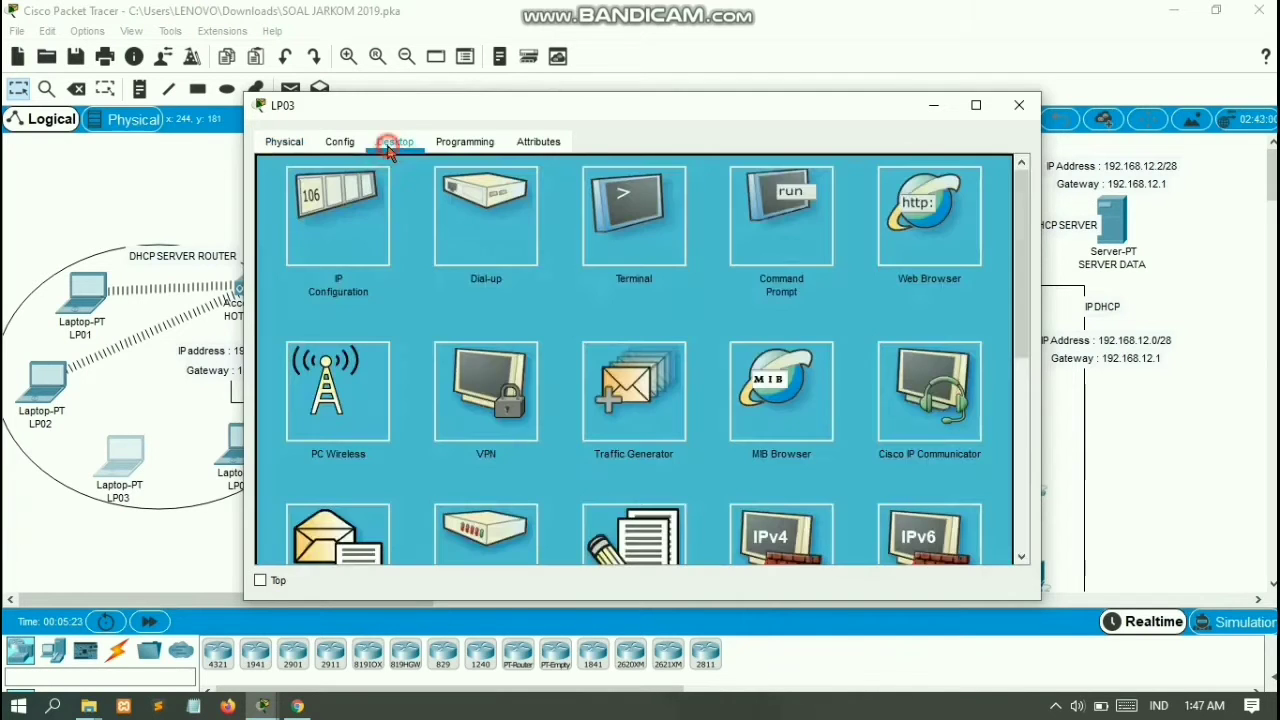
left_click(343, 373)
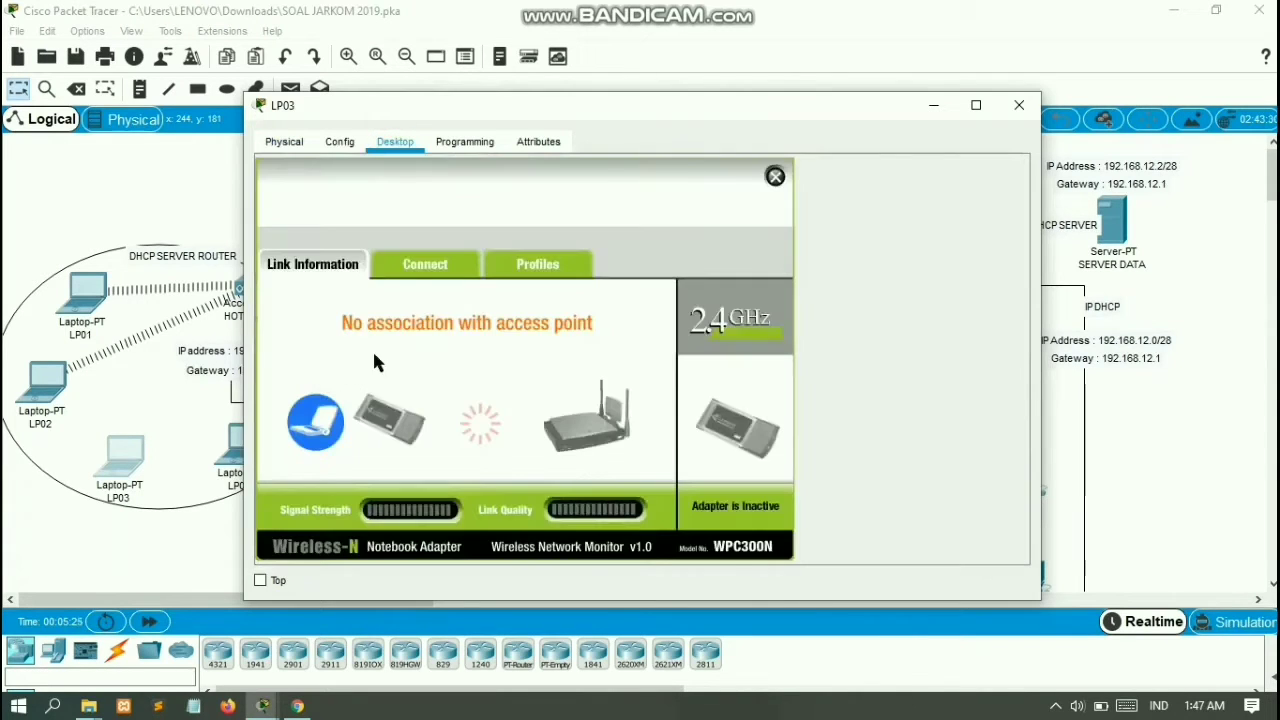
left_click(420, 272)
left_click(523, 465)
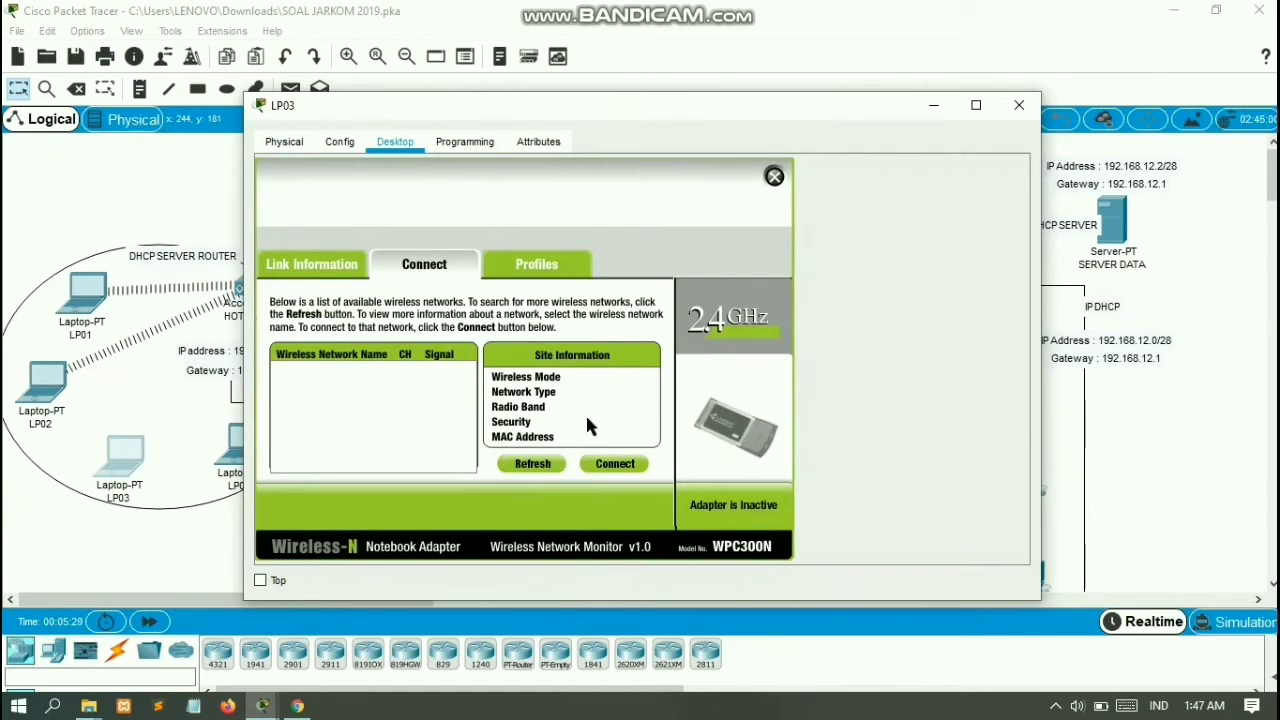
left_click(595, 470)
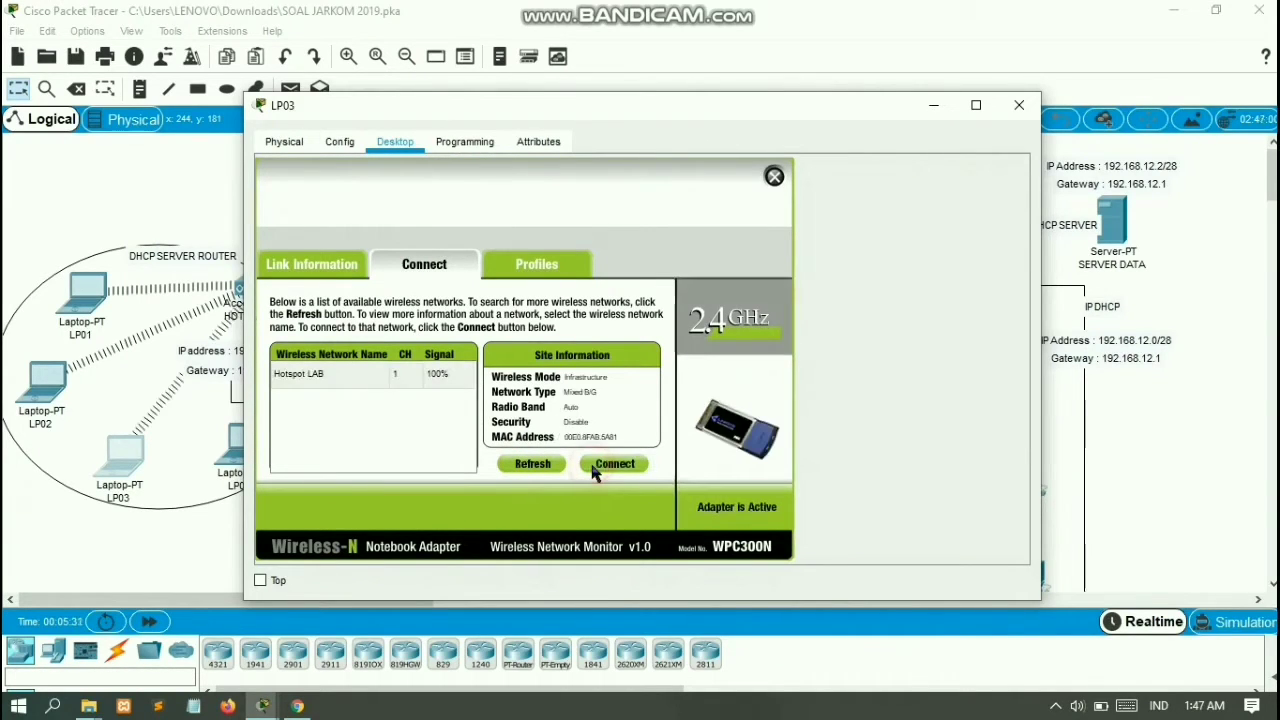
left_click(995, 109)
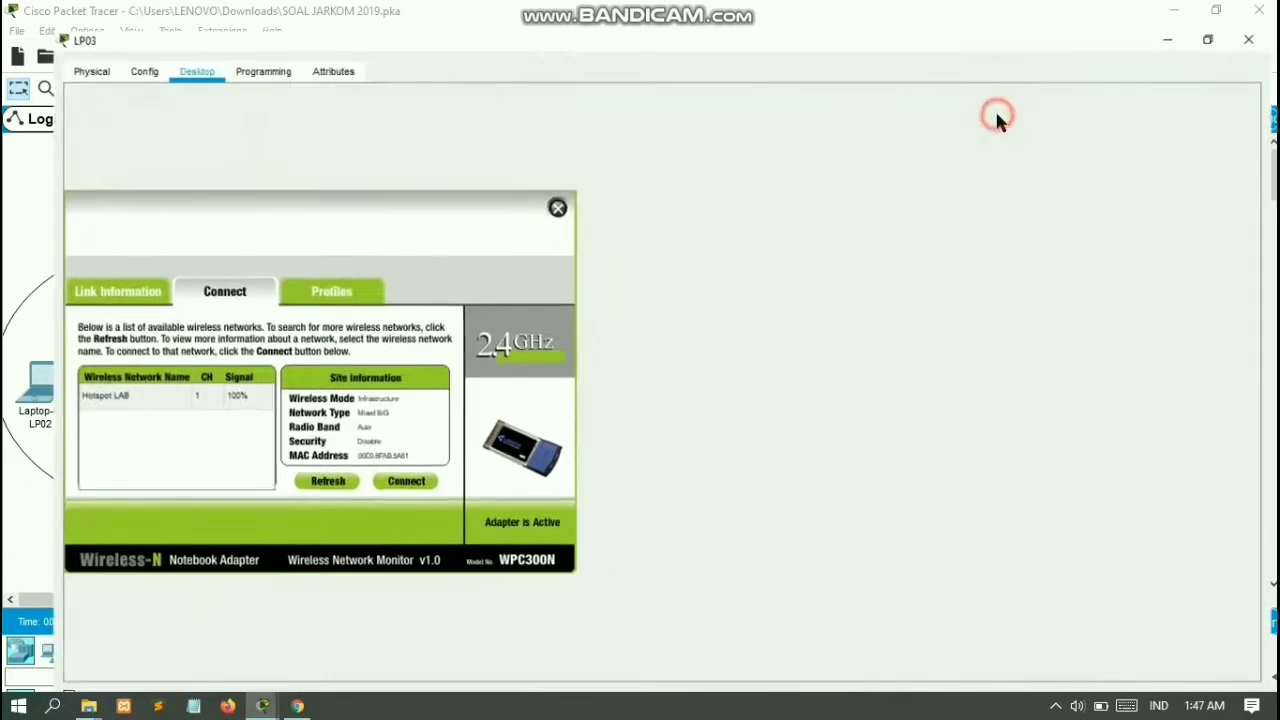
left_click(1259, 9)
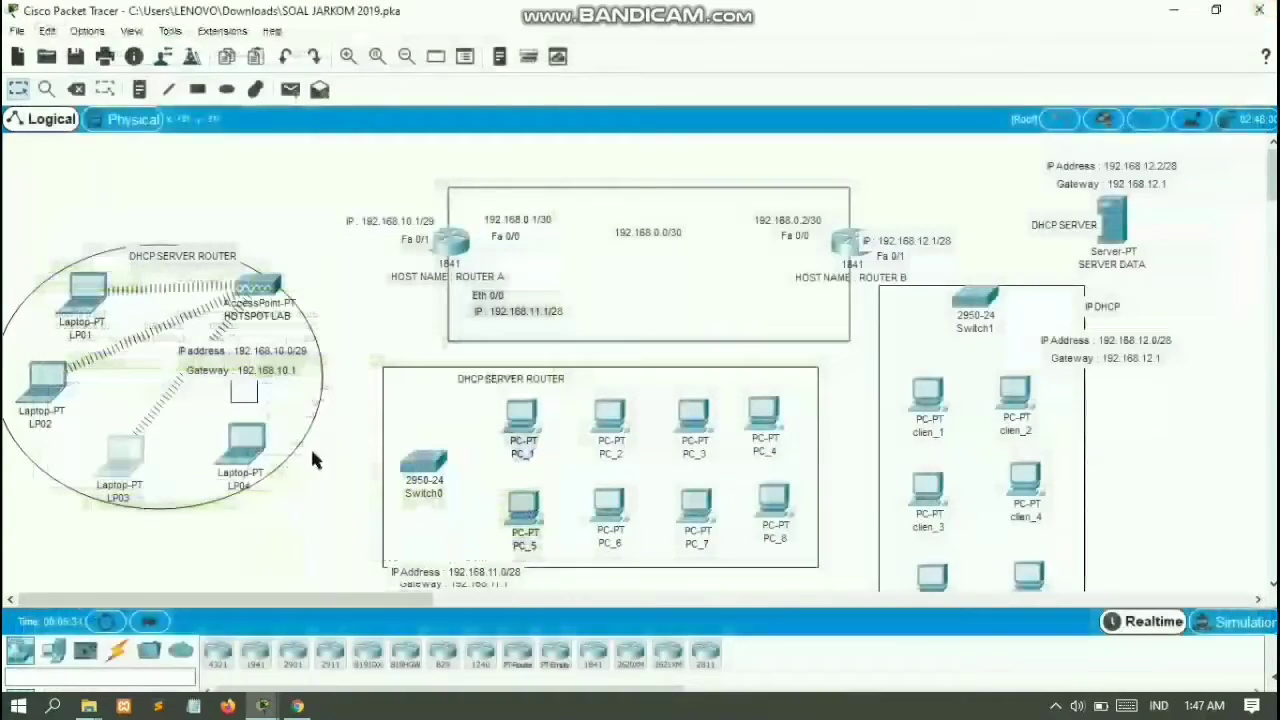
Remove the Ethernet module from laptop LP04 and install the WPC300N wireless module in the empty slot
left_click(237, 446)
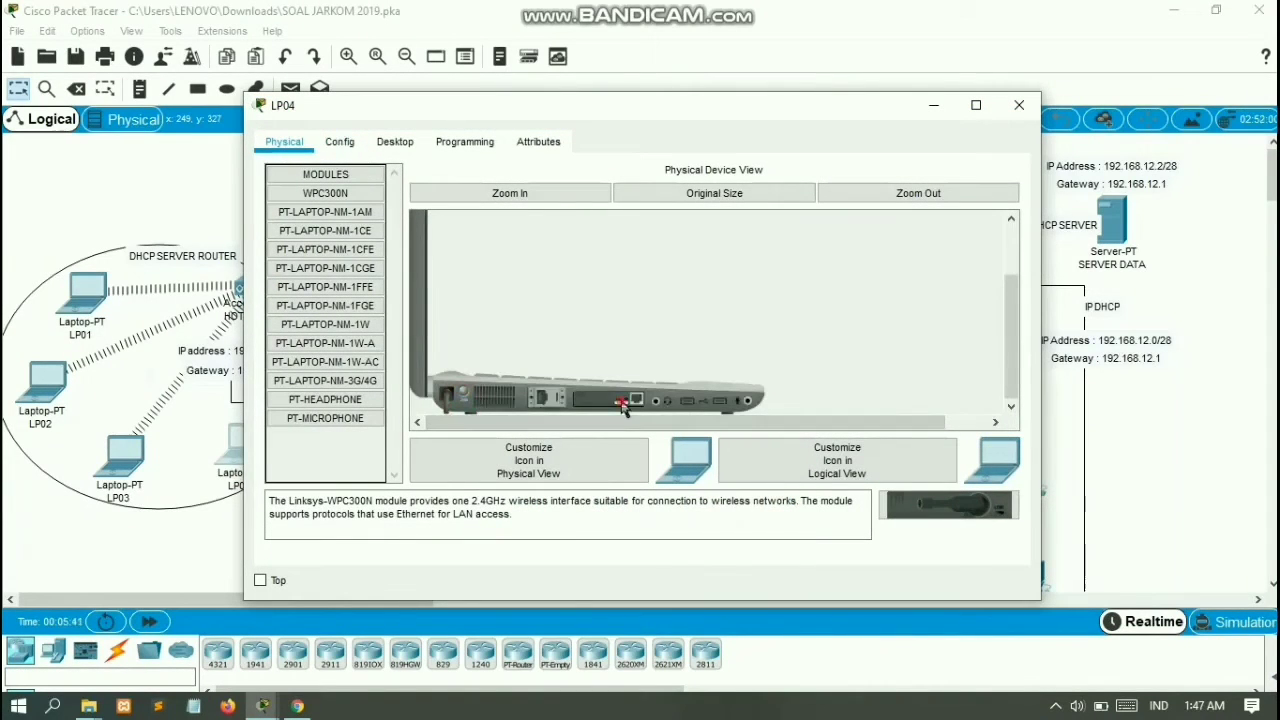
left_click_drag(624, 400, 337, 471)
left_click_drag(884, 498, 600, 390)
left_click_drag(898, 525, 613, 408)
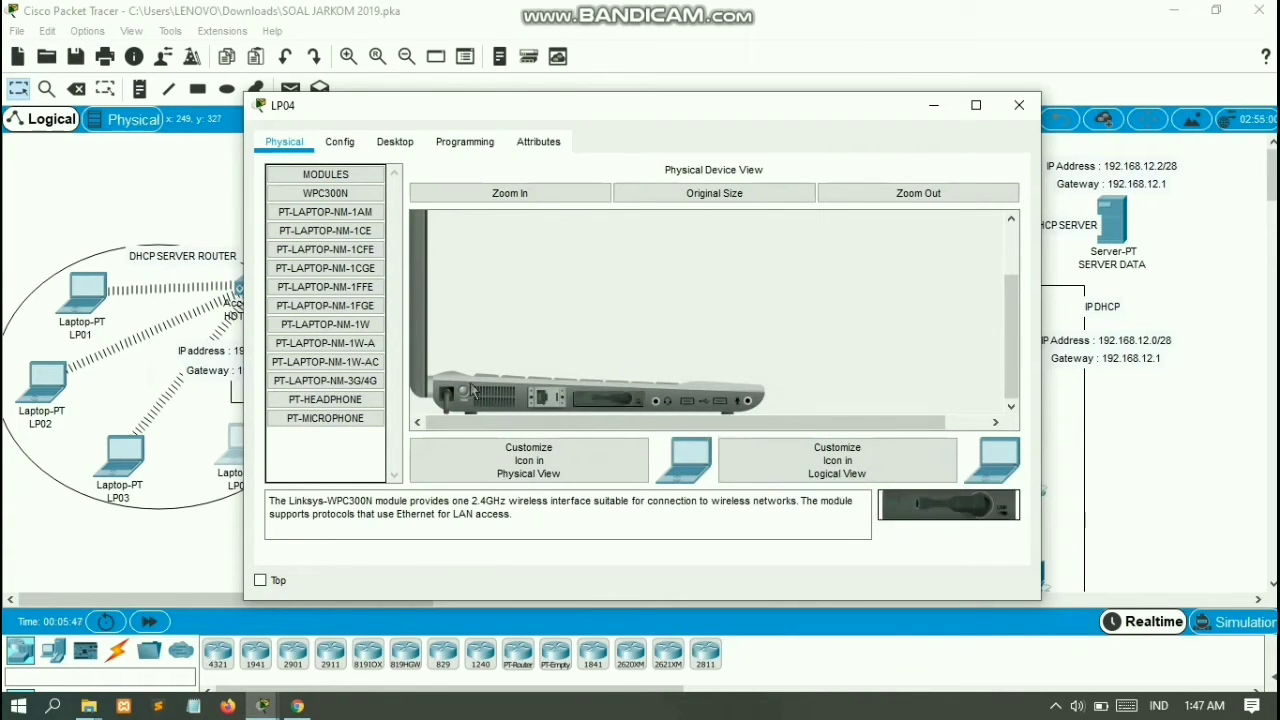
Connect LP04 to the Hotspot LAB wireless network through PC Wireless and close its device window
left_click(405, 140)
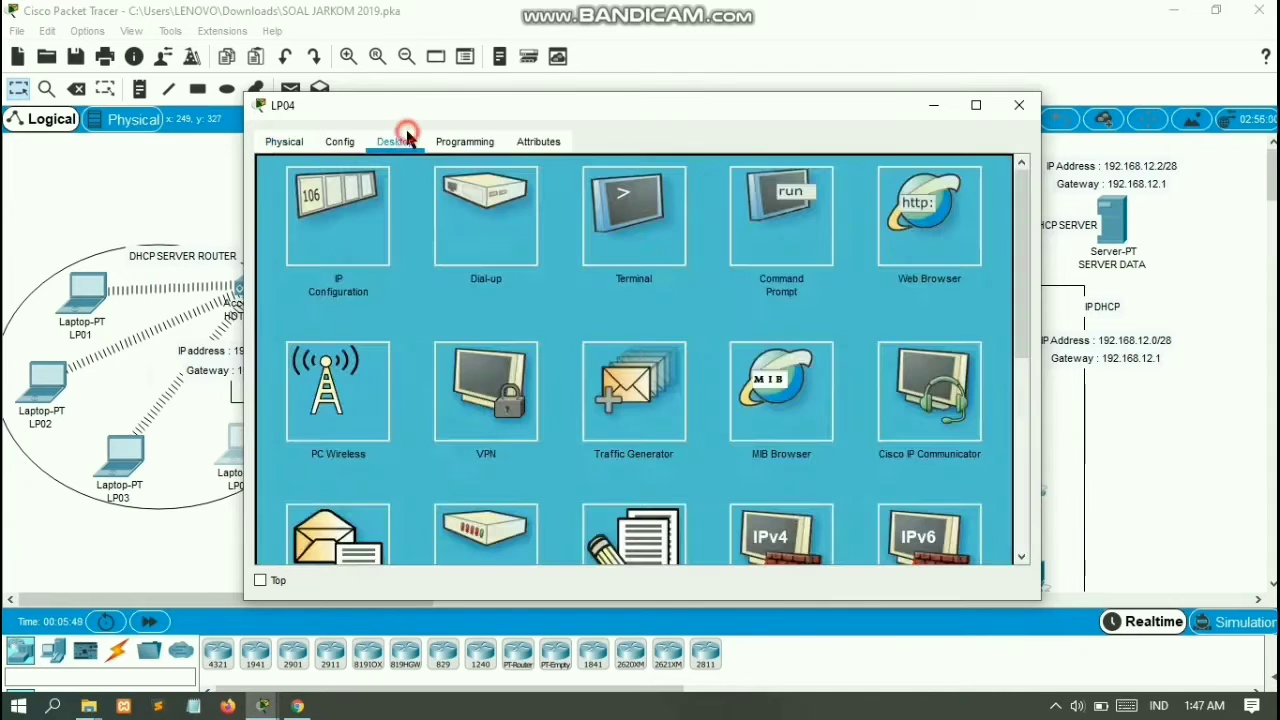
left_click(318, 432)
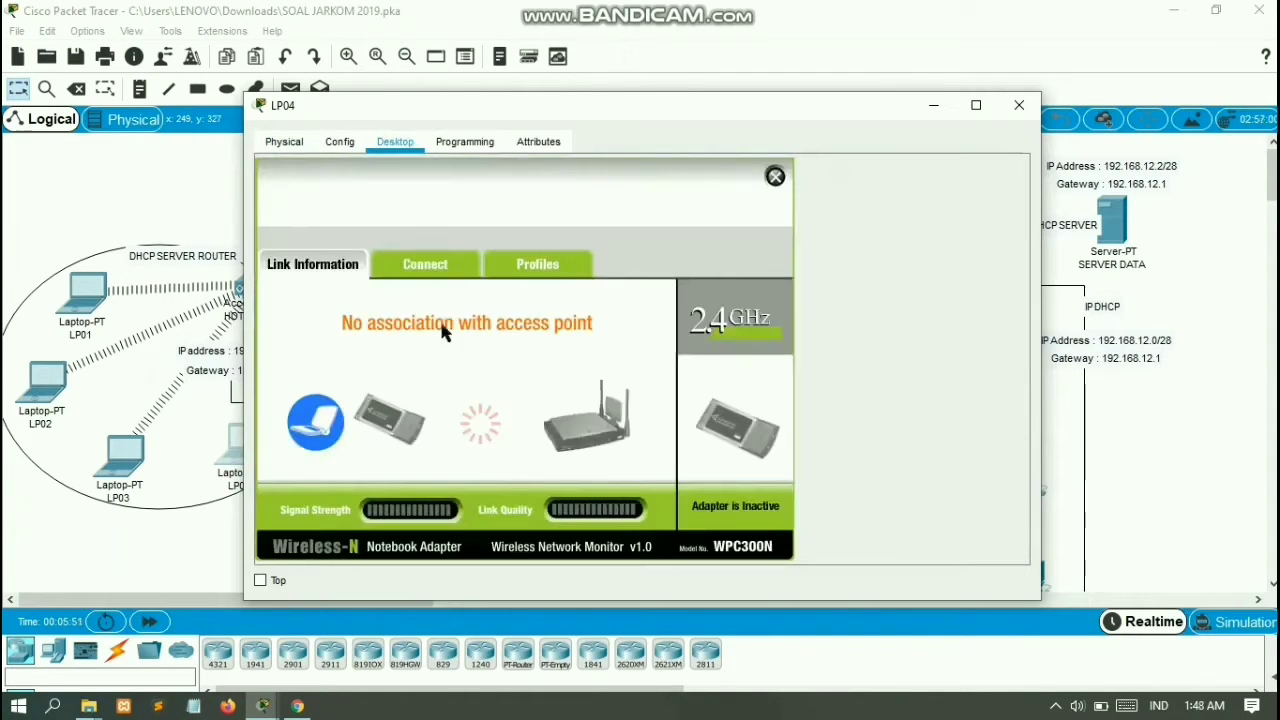
left_click(437, 270)
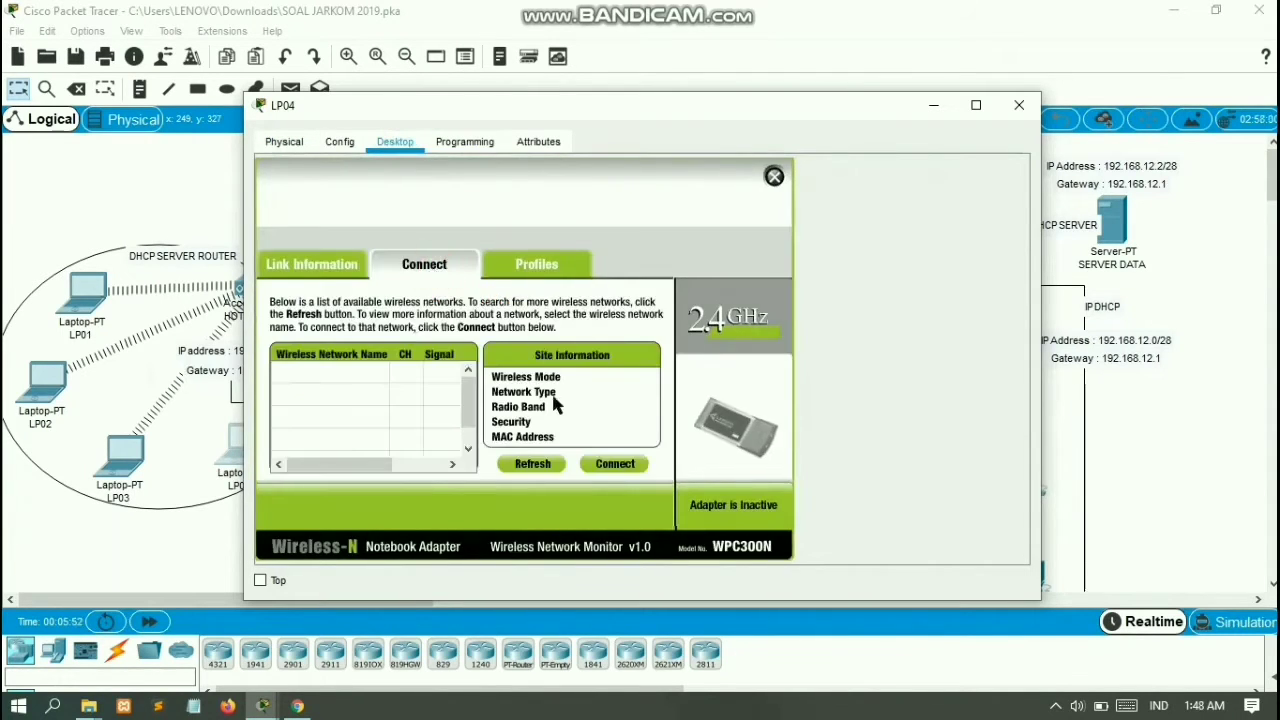
left_click(548, 470)
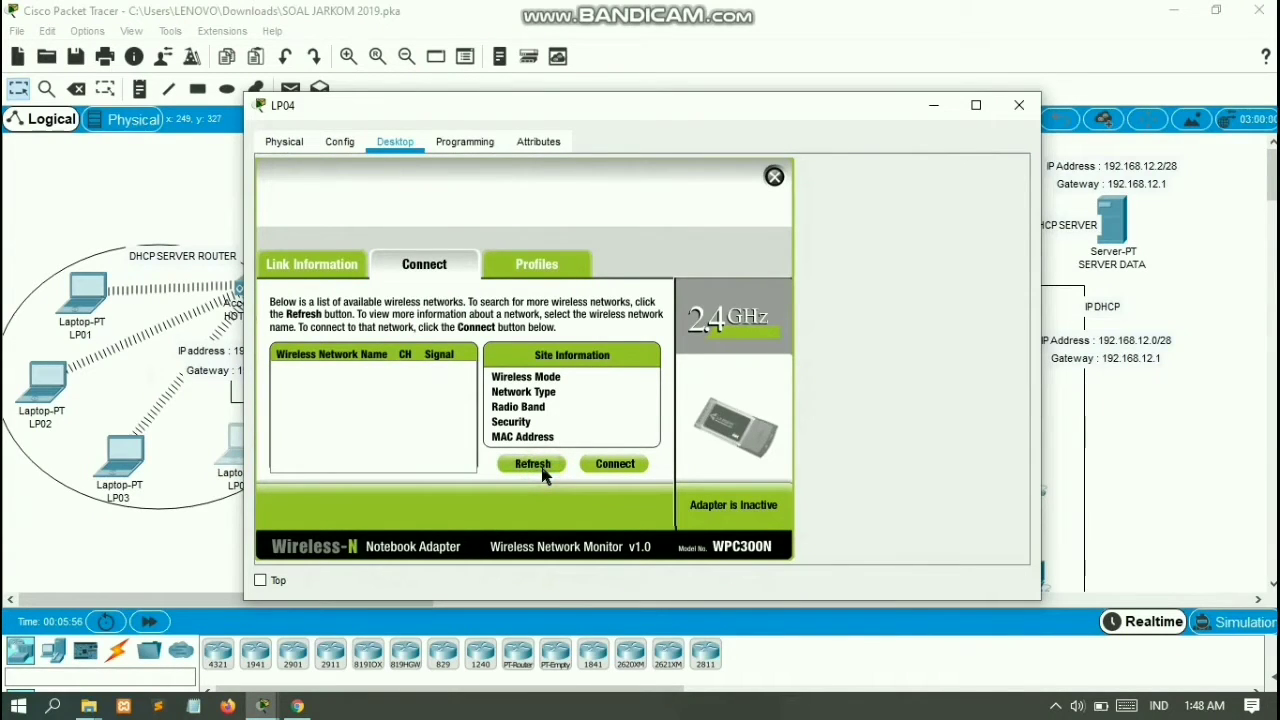
left_click(612, 468)
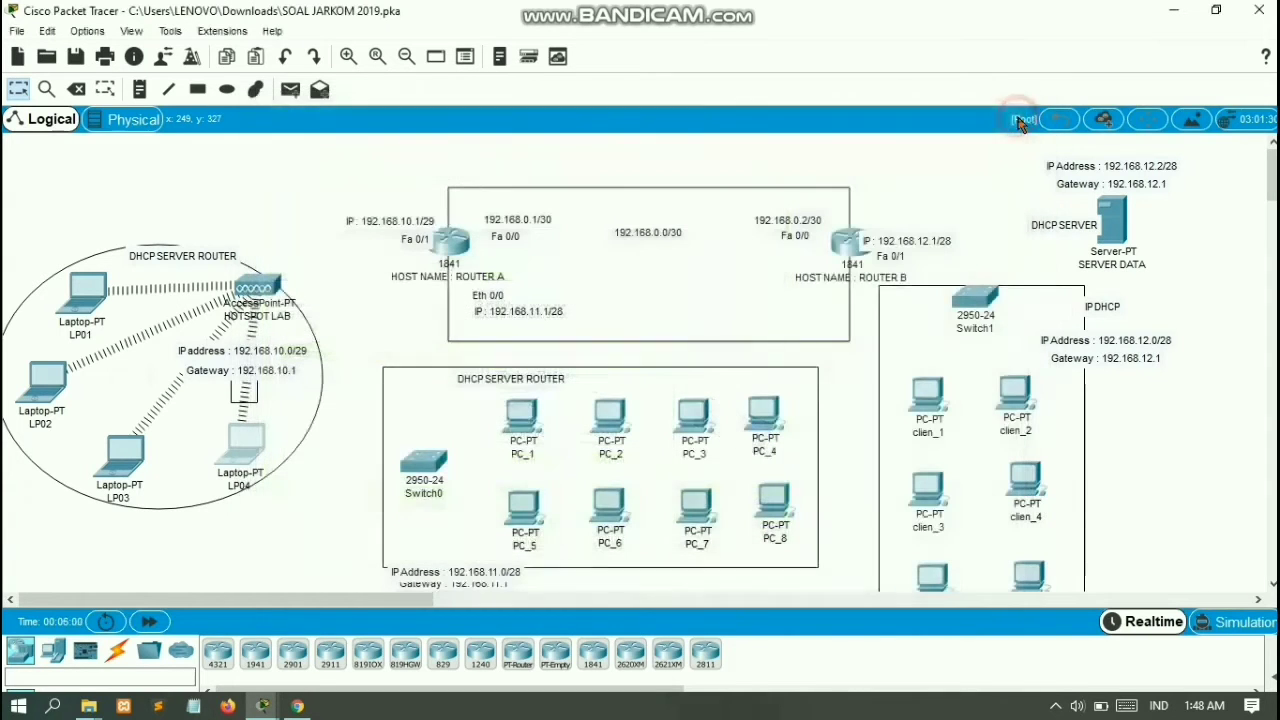
left_click(1019, 106)
Connect the Hotspot LAB access point to Router A's FastEthernet0/1 port with a copper cross-over cable
left_click(117, 651)
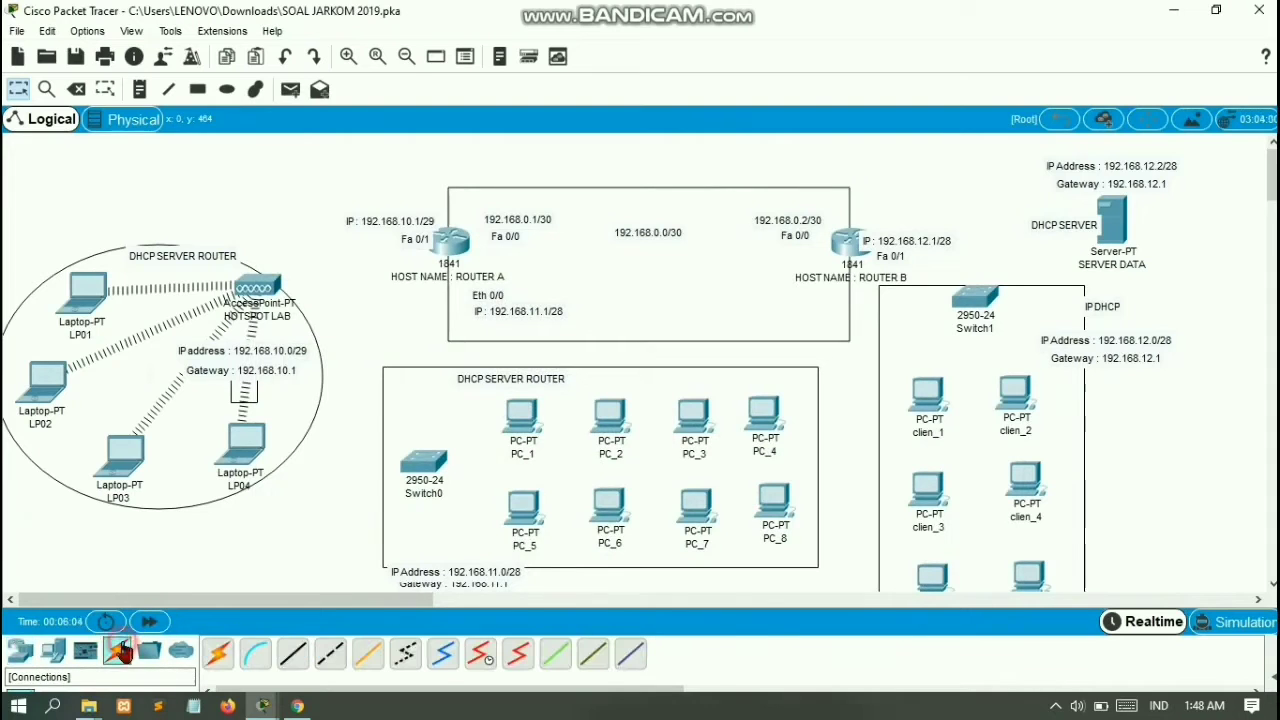
left_click(330, 655)
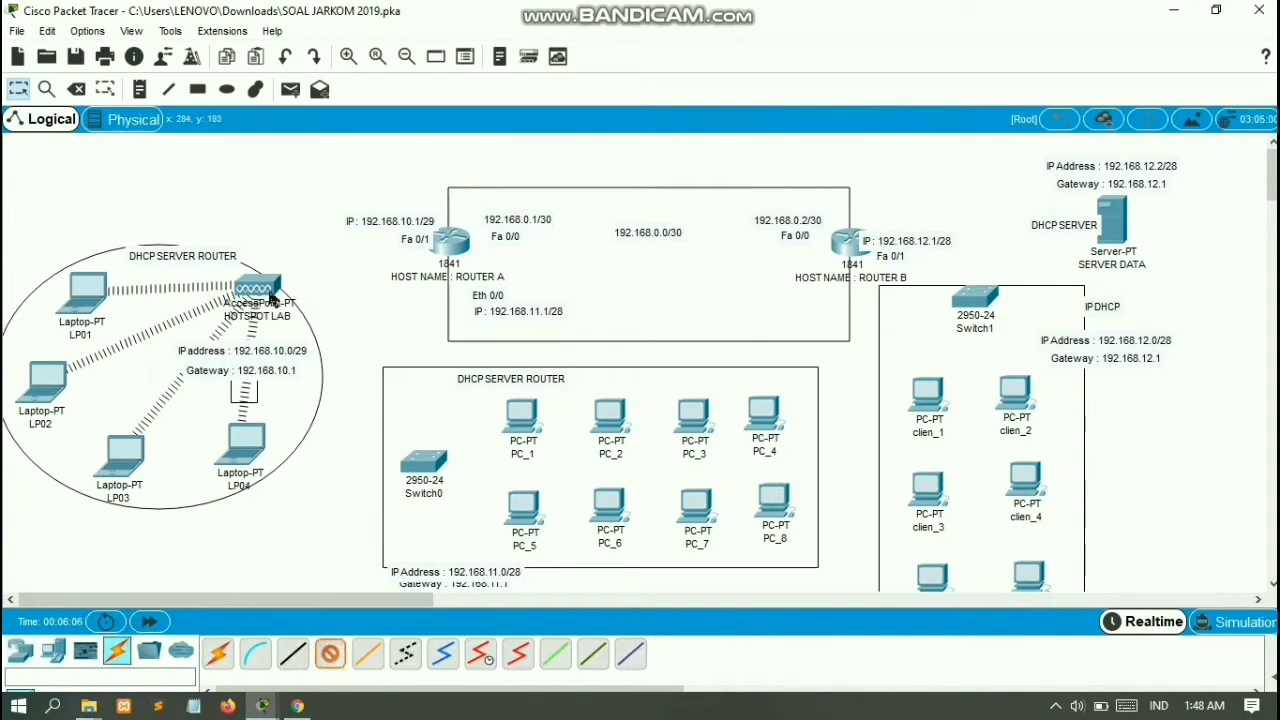
left_click(270, 286)
left_click(286, 292)
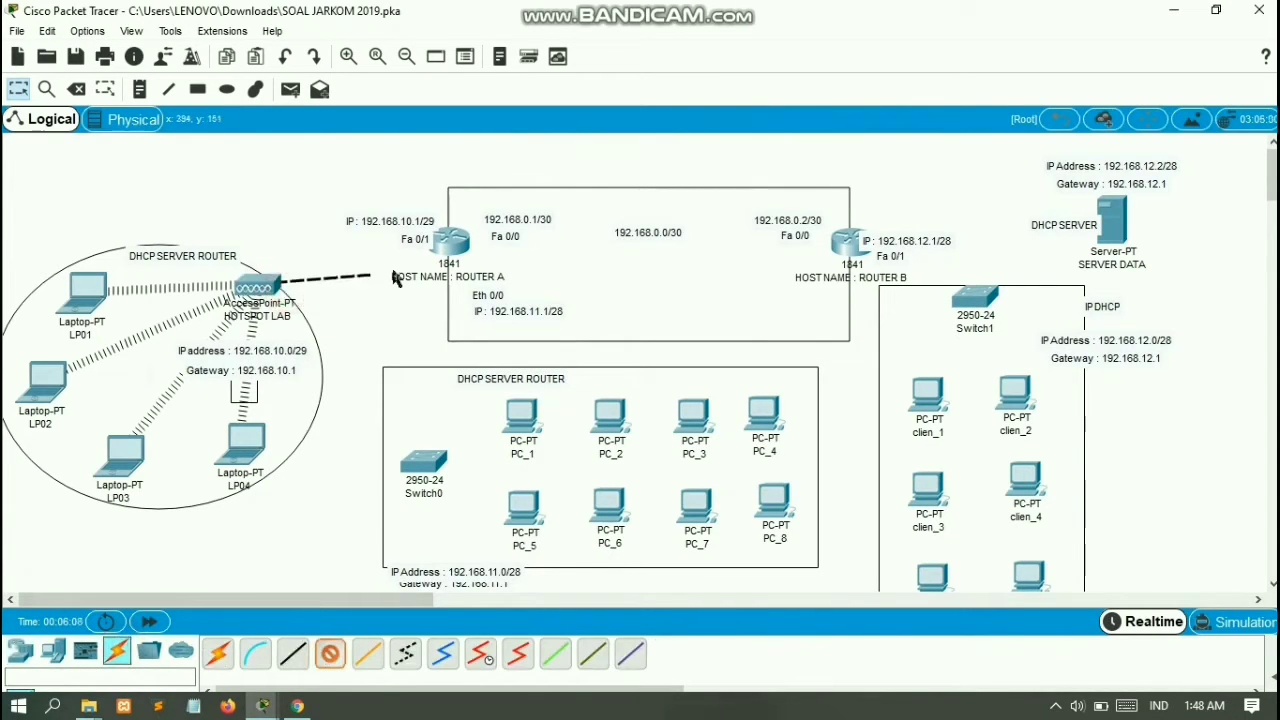
left_click(455, 243)
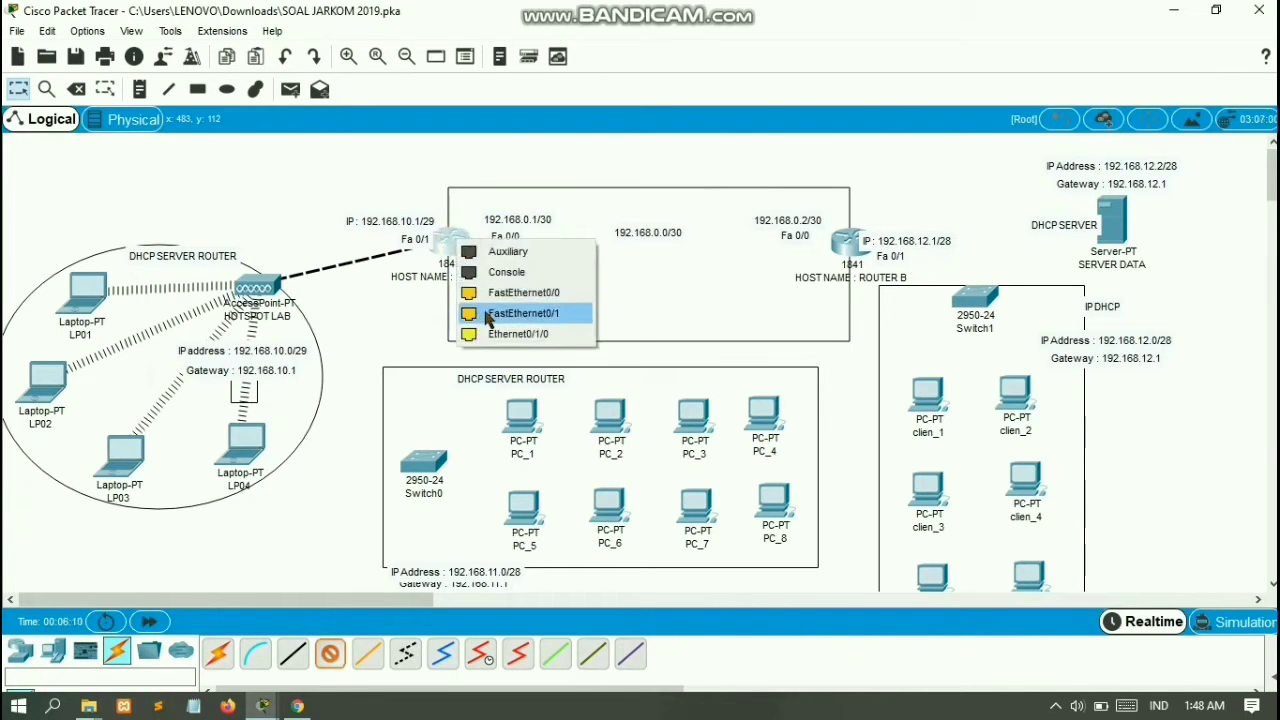
left_click(515, 311)
Link Router A's FastEthernet0/0 port to Router B's FastEthernet0/0 port with a copper cross-over cable
left_click(330, 655)
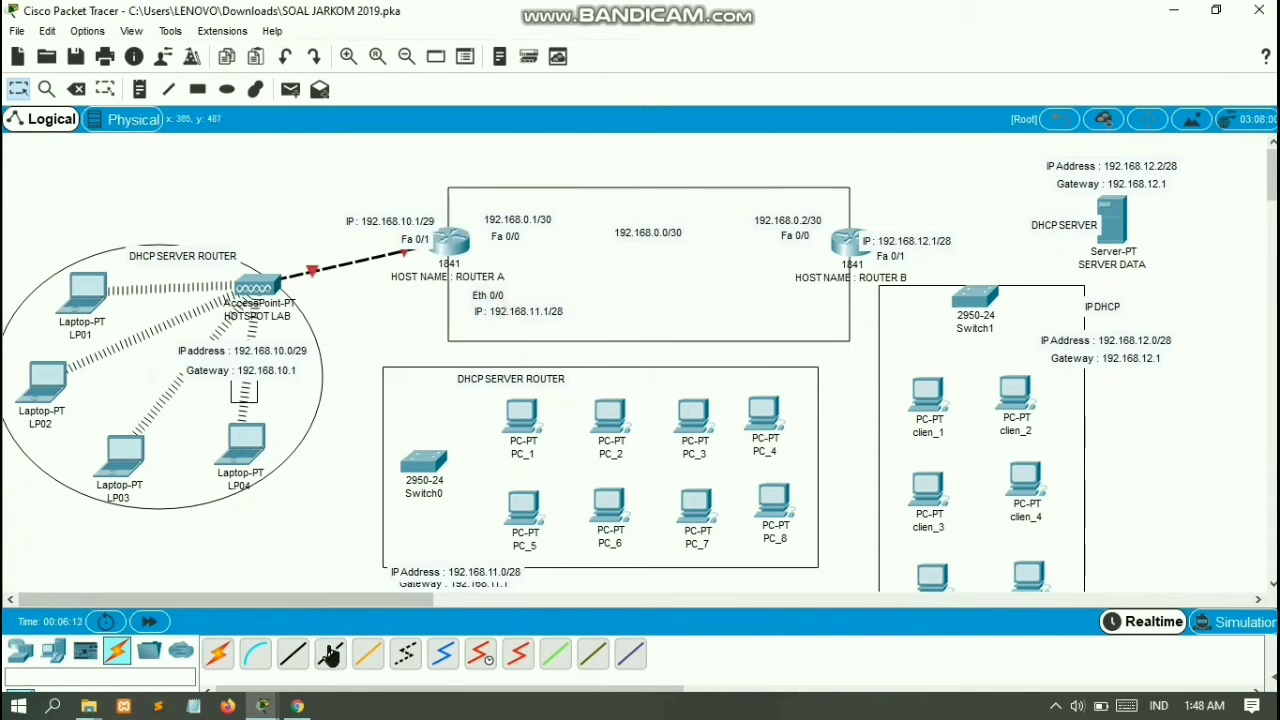
left_click(453, 250)
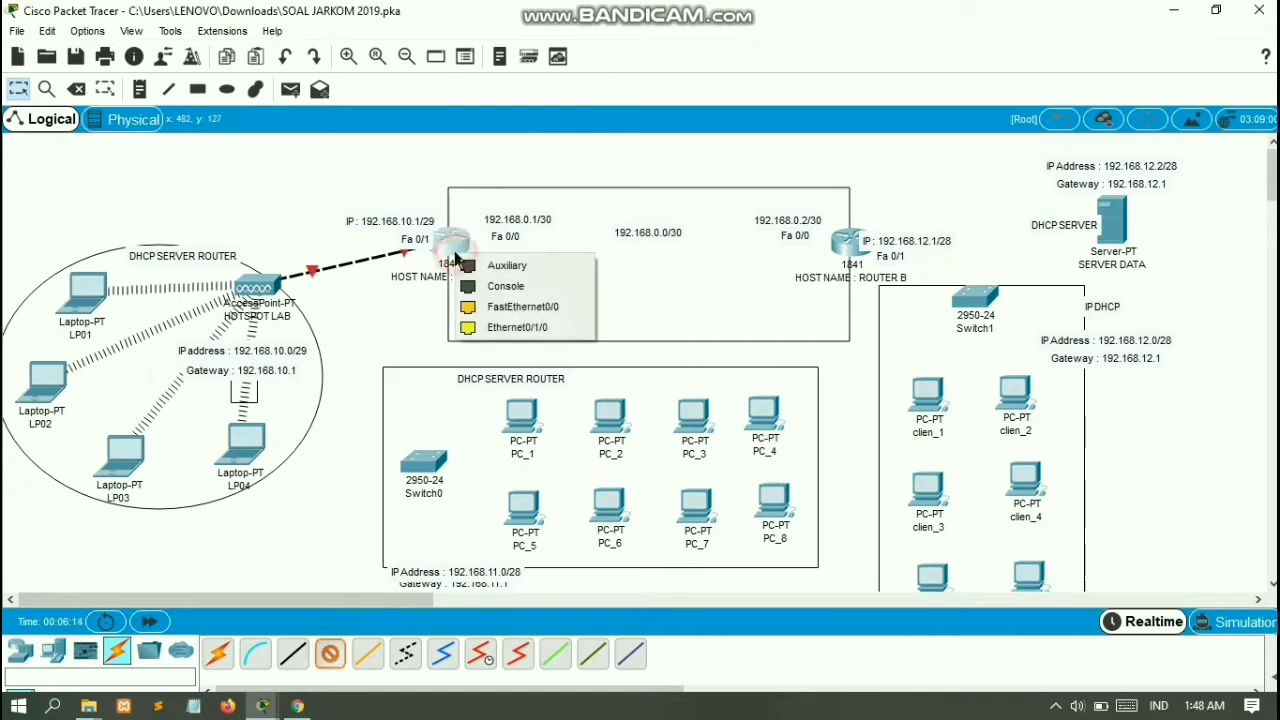
left_click(500, 306)
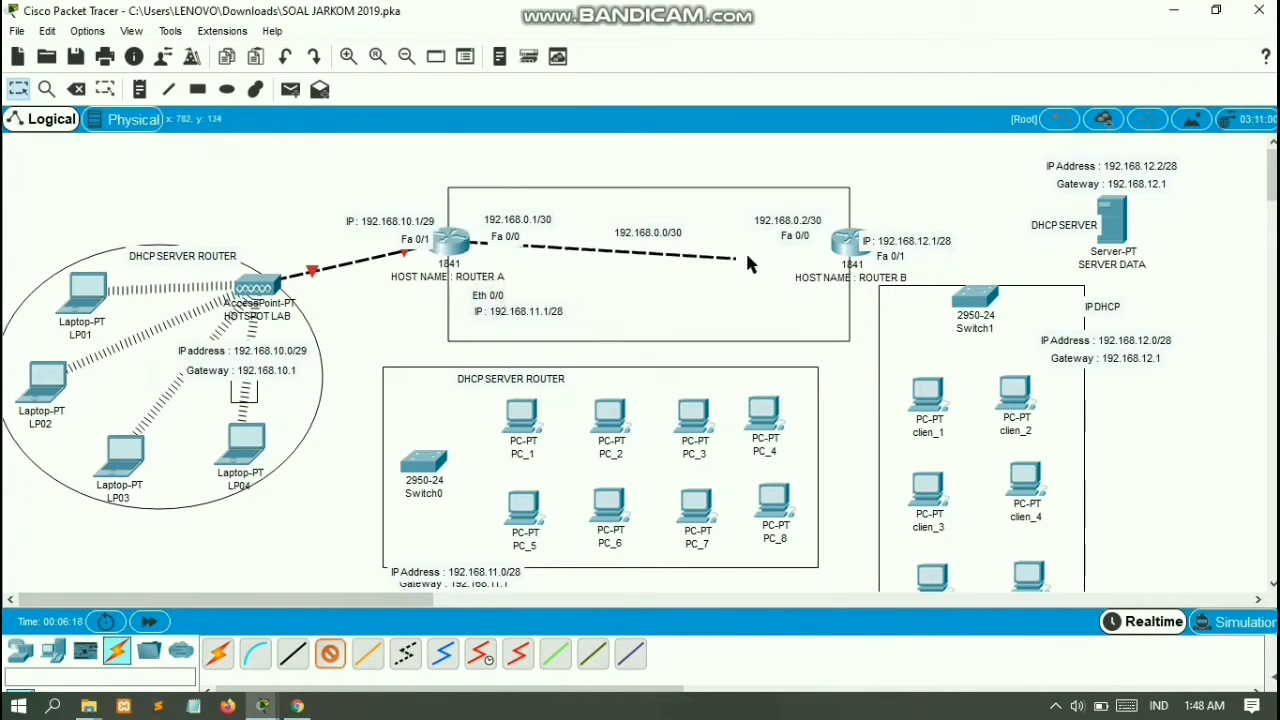
left_click(845, 244)
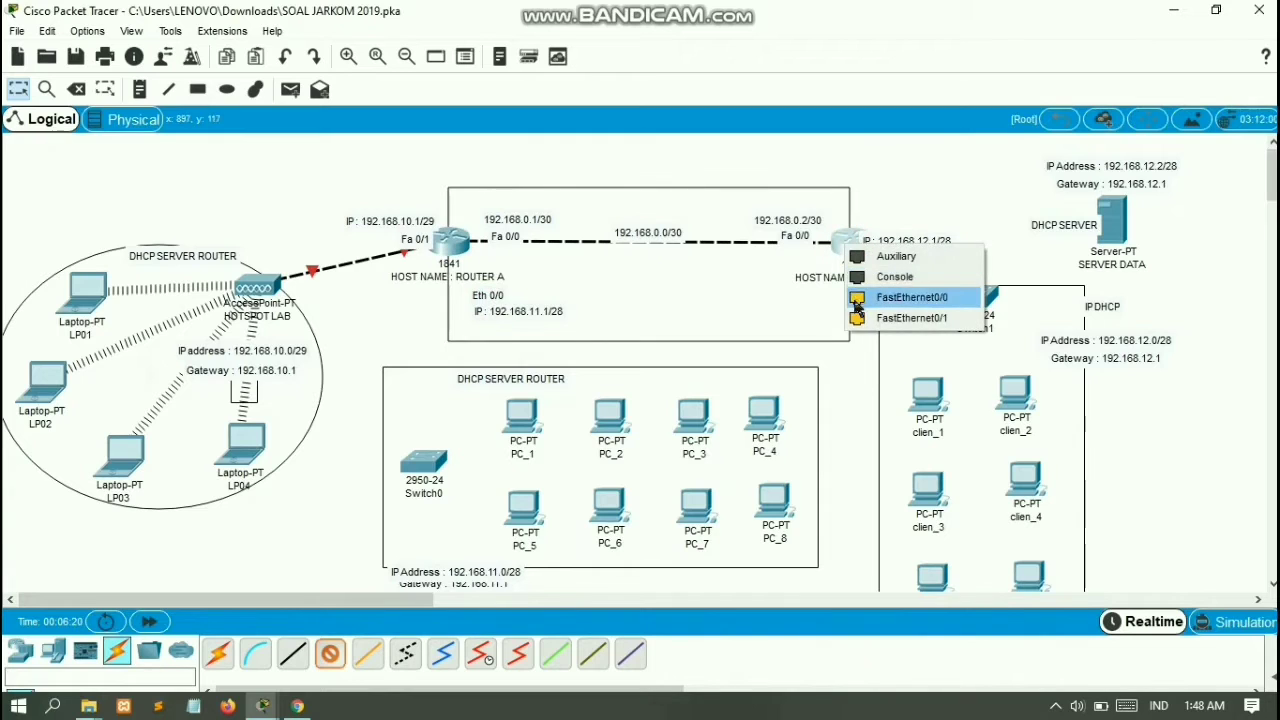
left_click(852, 294)
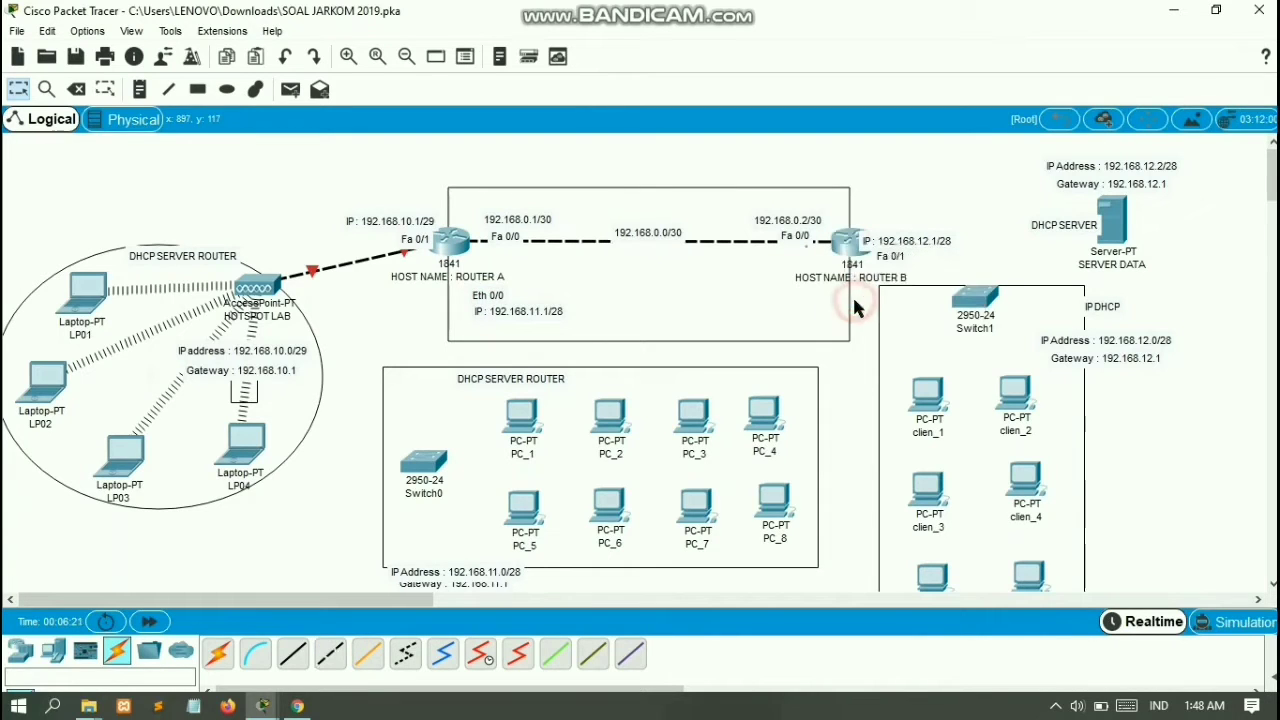
Connect Router A's Ethernet0/1/0 port to Switch0 with a copper straight-through cable
left_click(293, 653)
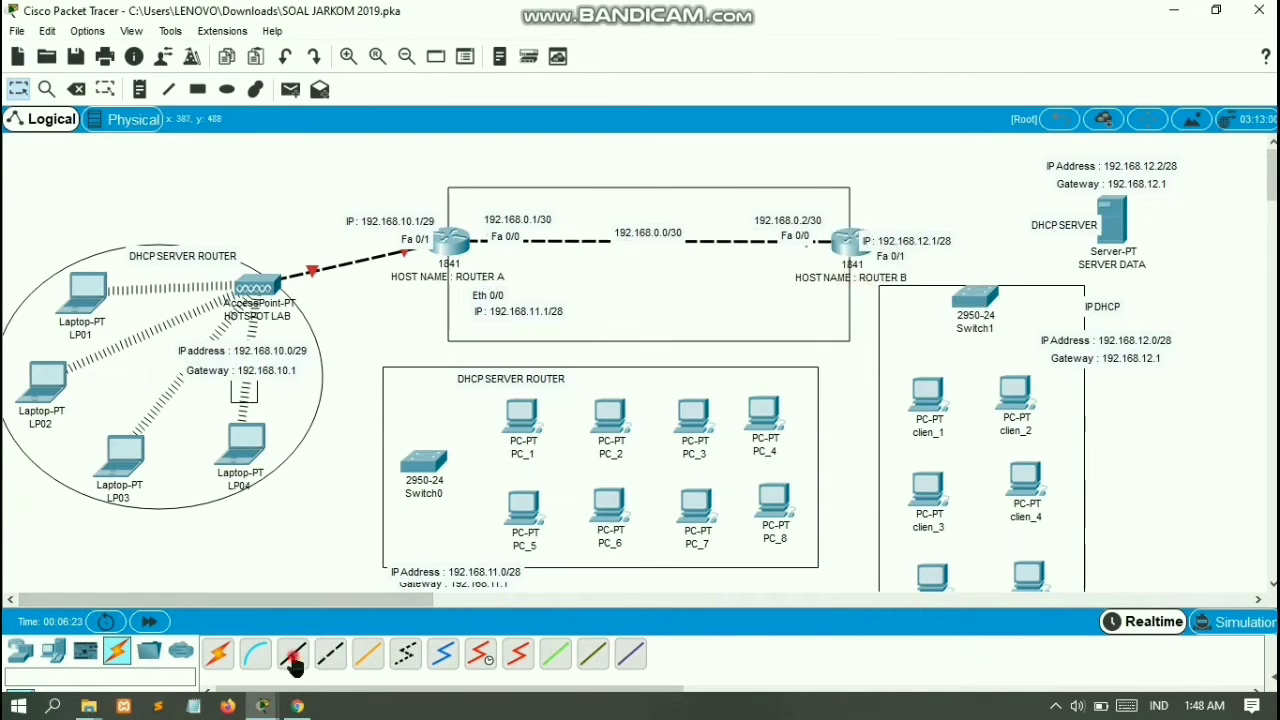
left_click(445, 250)
left_click(463, 297)
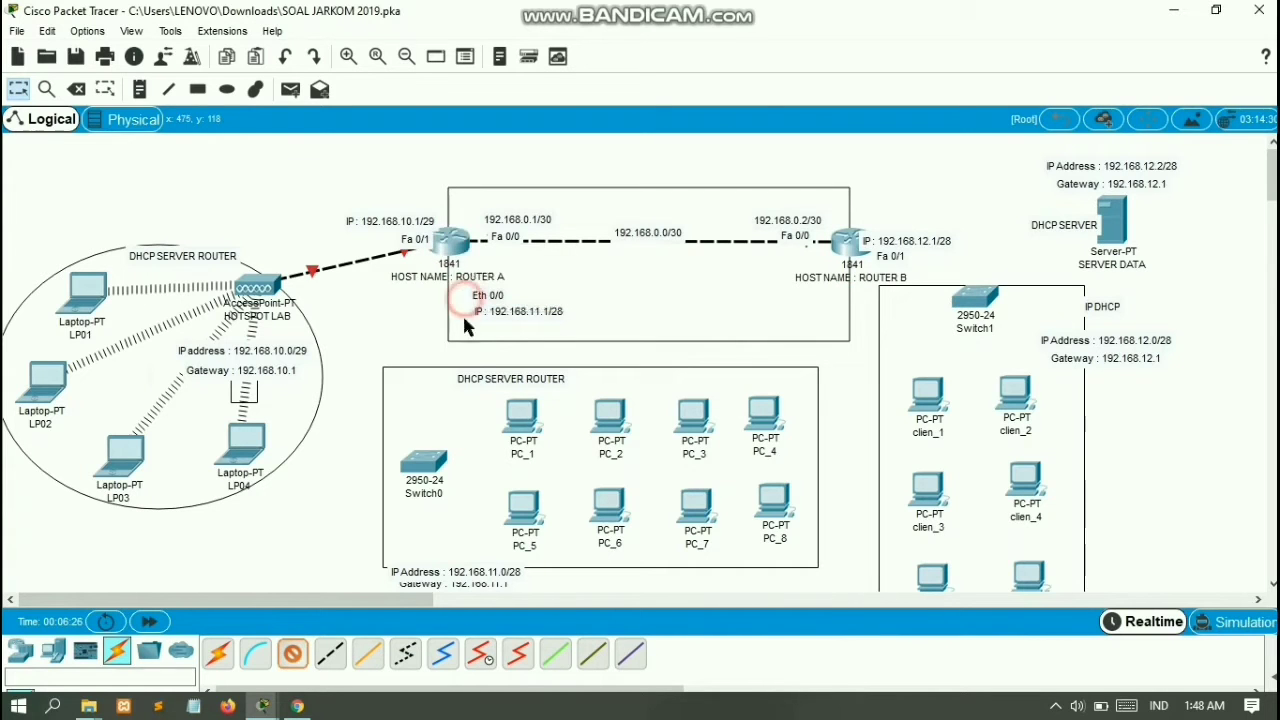
left_click(418, 462)
left_click(480, 38)
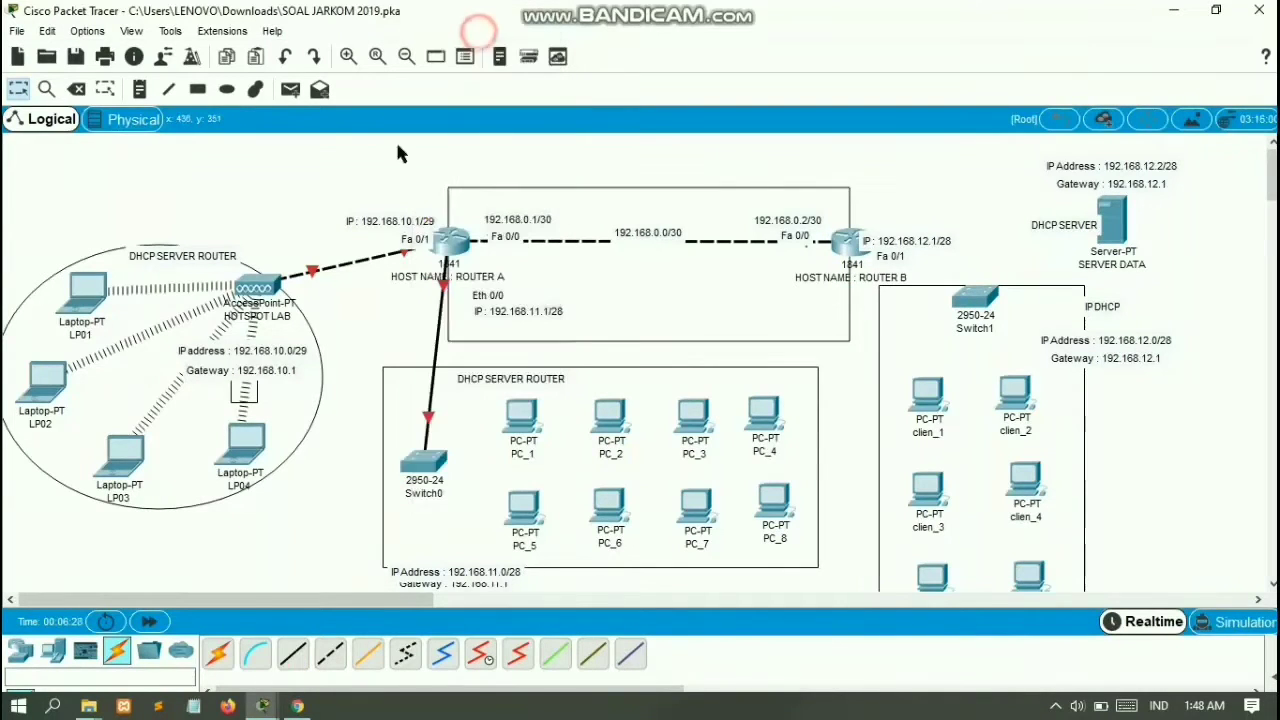
Connect Router B's FastEthernet0/1 port to Switch1's FastEthernet0/1 port with a copper straight-through cable
left_click(300, 655)
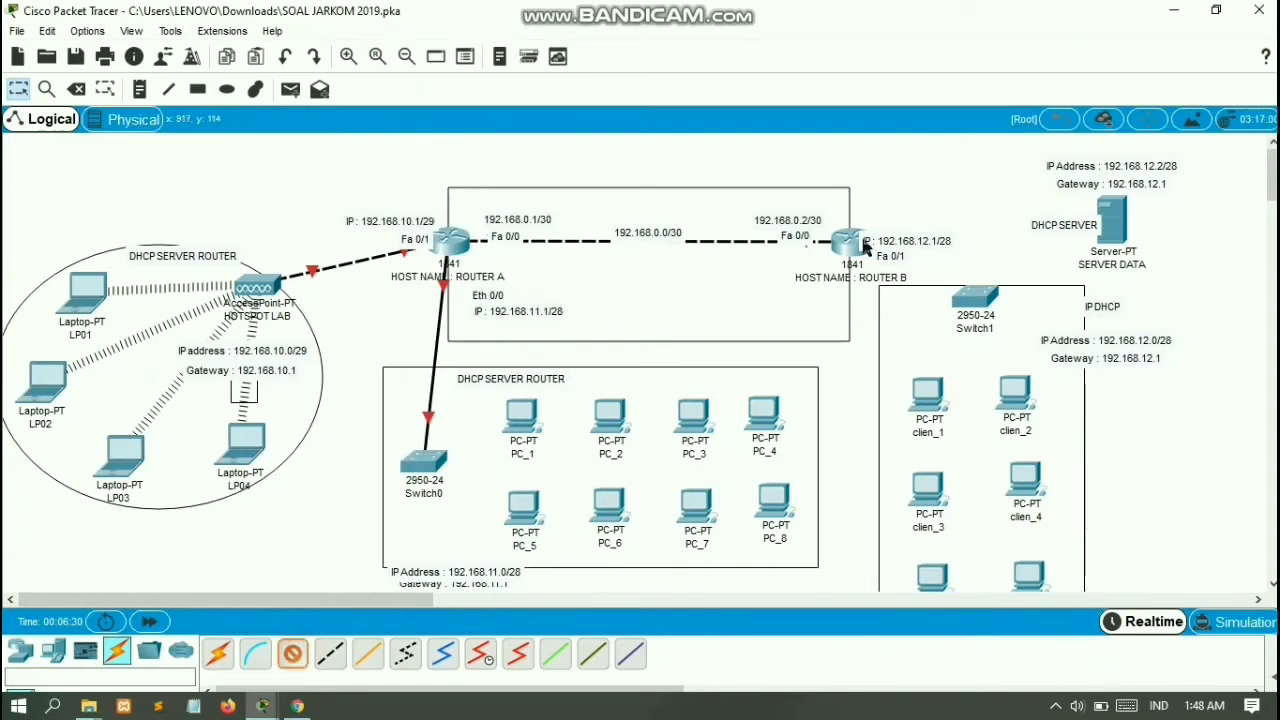
left_click(848, 241)
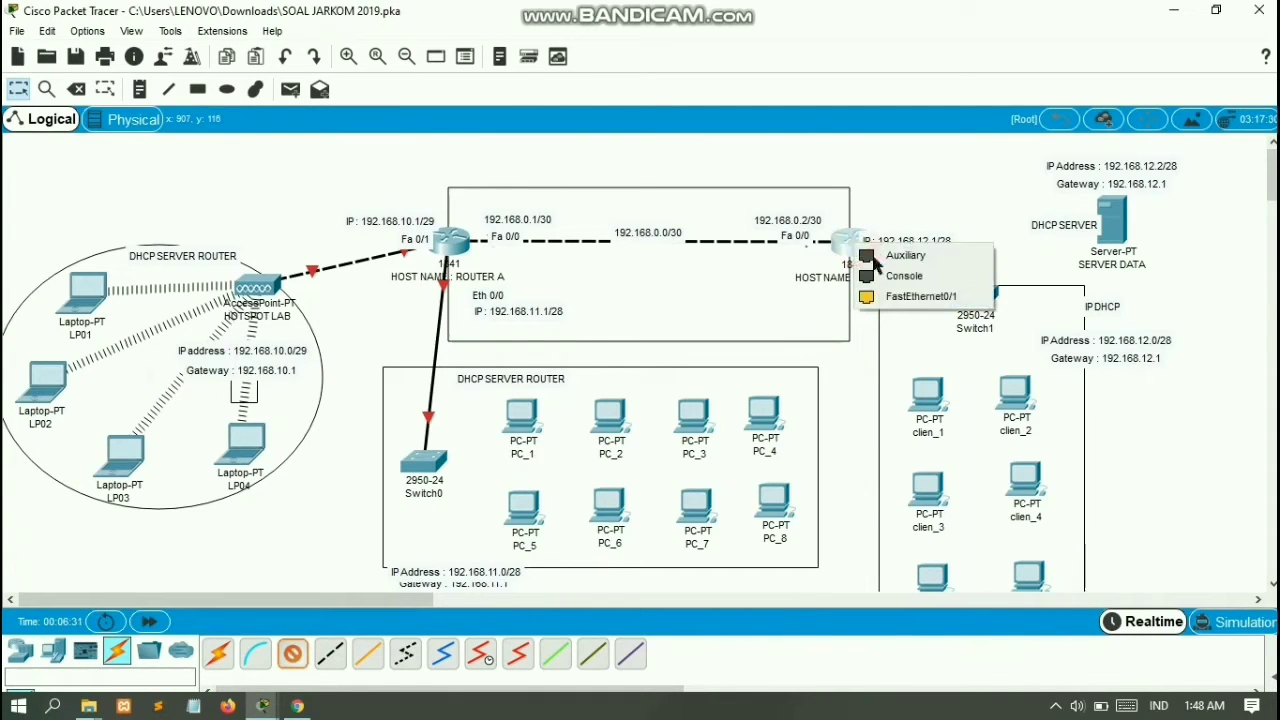
left_click(900, 296)
left_click(967, 302)
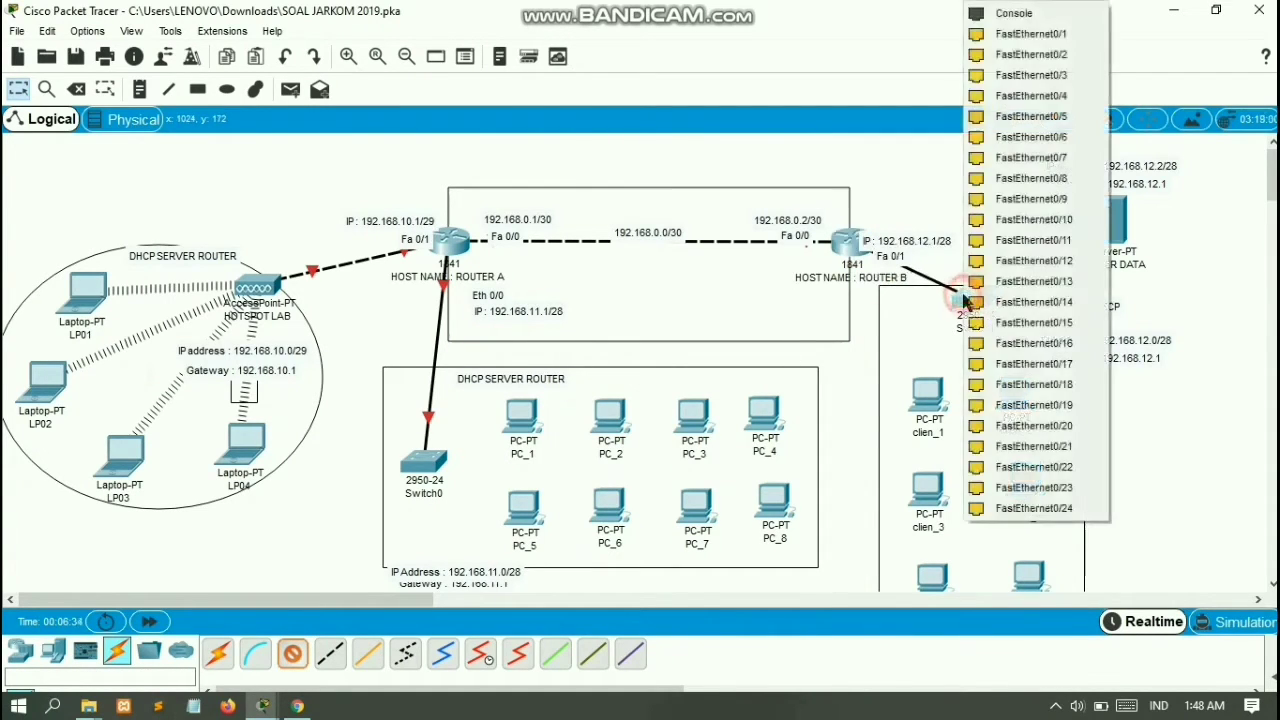
left_click(990, 32)
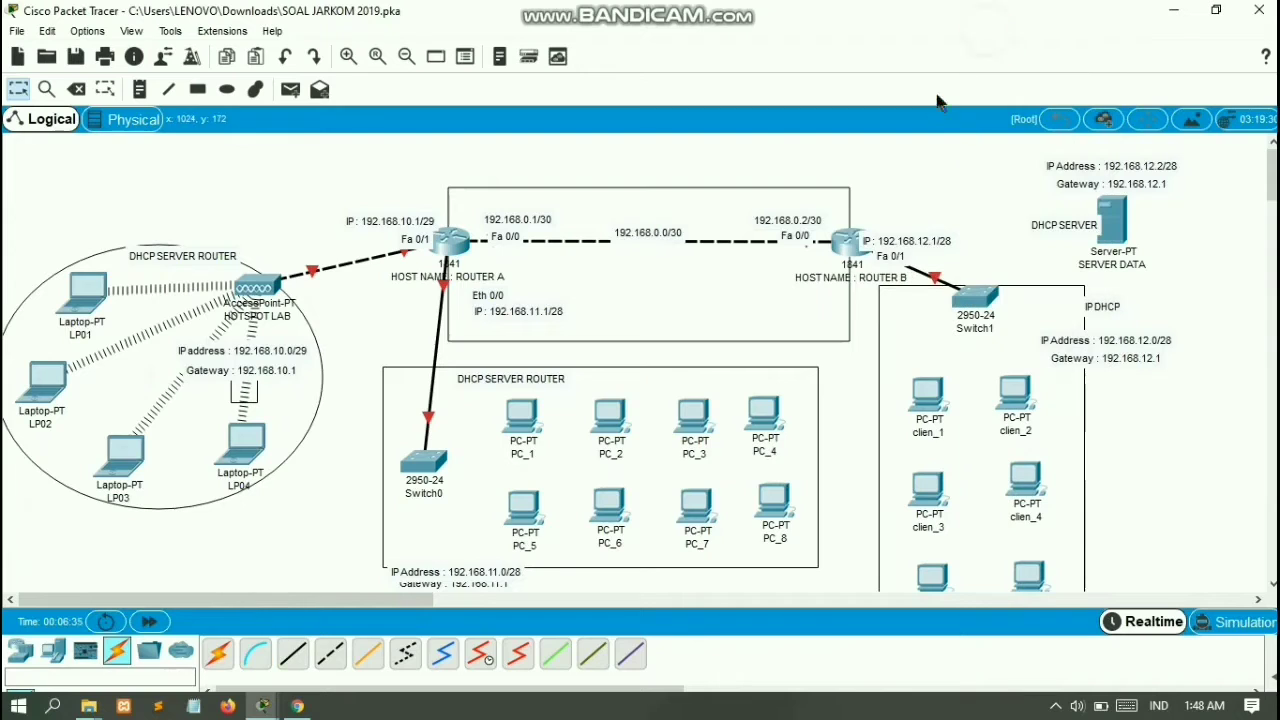
Run a copper straight-through cable from Switch1's FastEthernet0/8 port to the SERVER DATA server
left_click(294, 658)
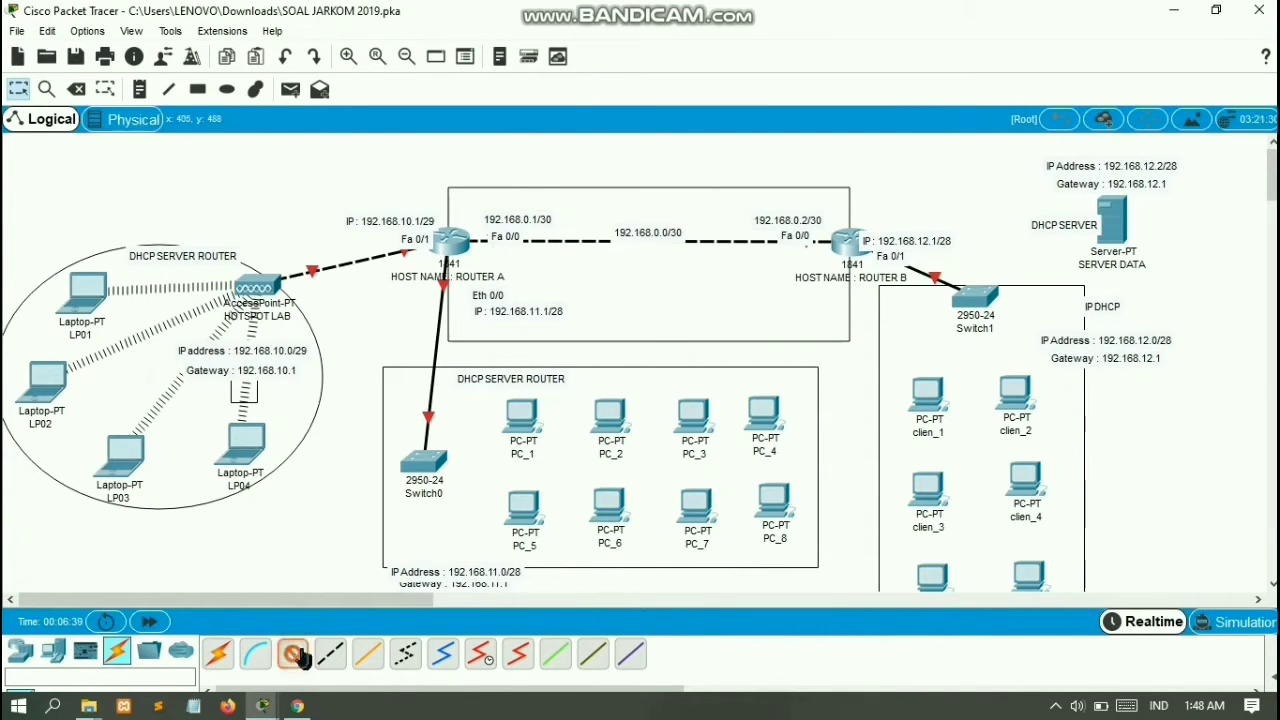
left_click(990, 298)
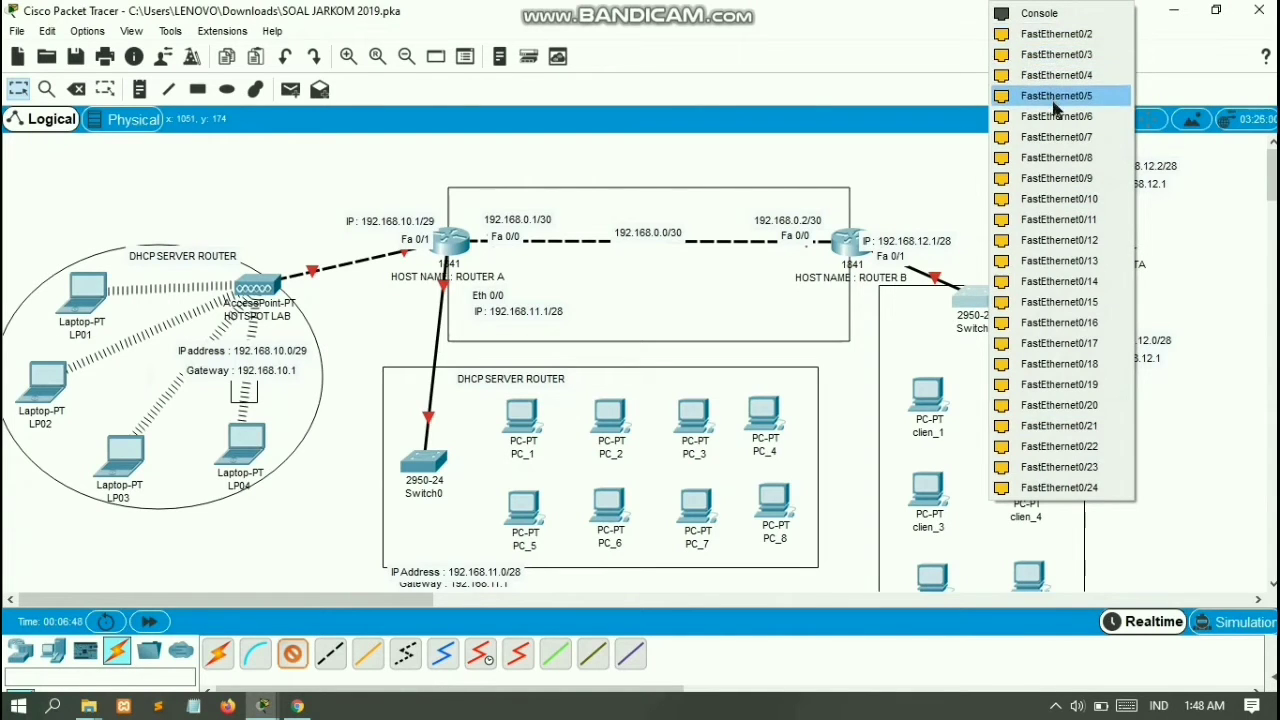
left_click(1060, 157)
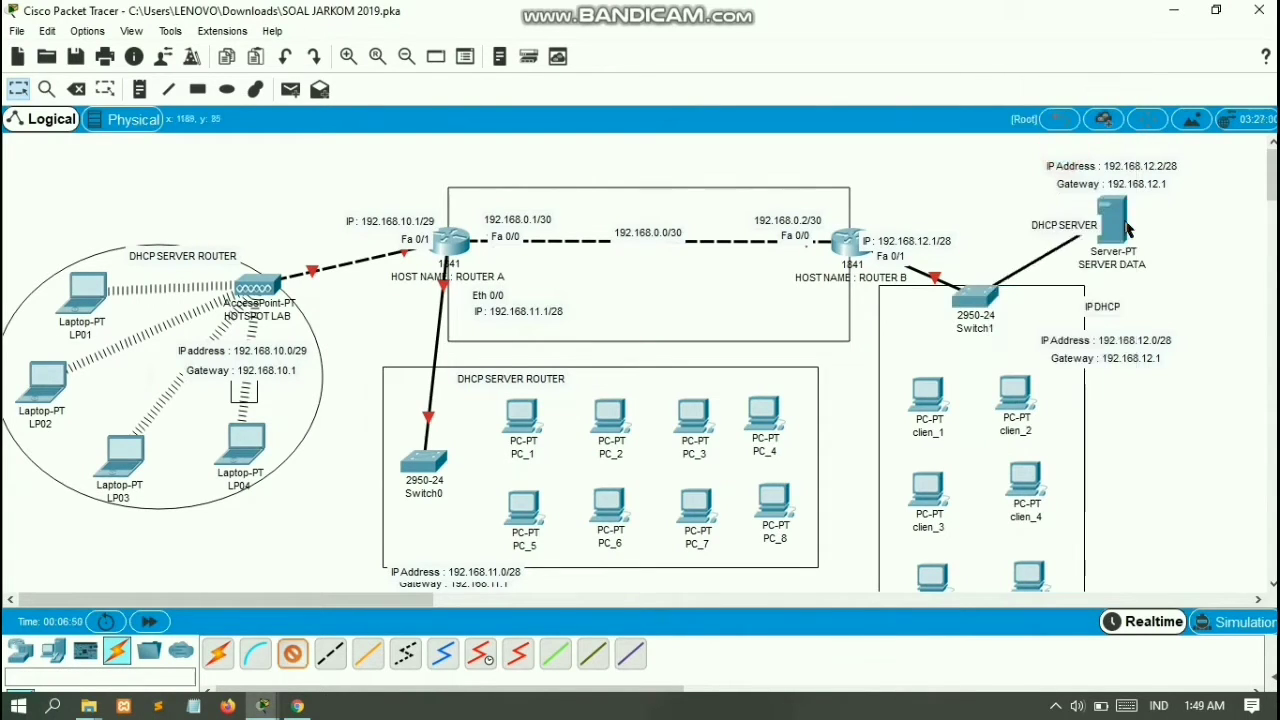
left_click(1120, 228)
left_click(1135, 232)
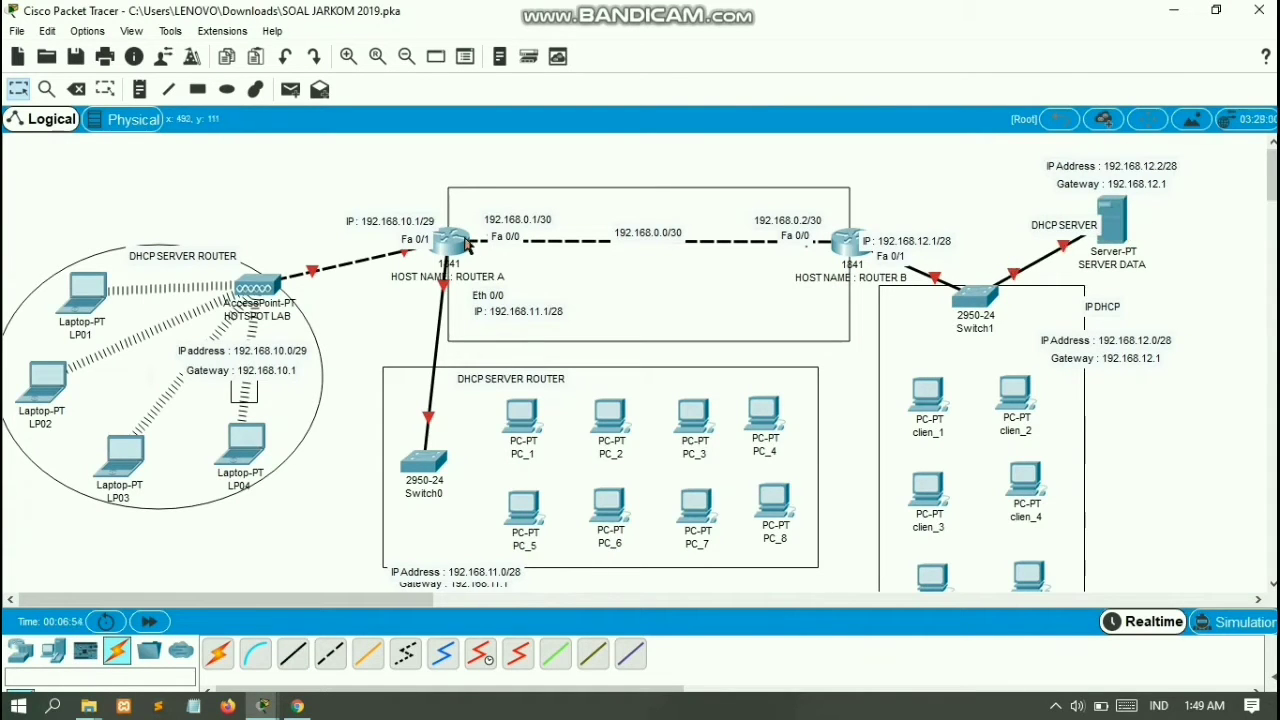
Configure Router A's FastEthernet0/1 interface with IP address 192.168.10.1 and subnet mask 255.255.255.248, and turn the port on
left_click(462, 243)
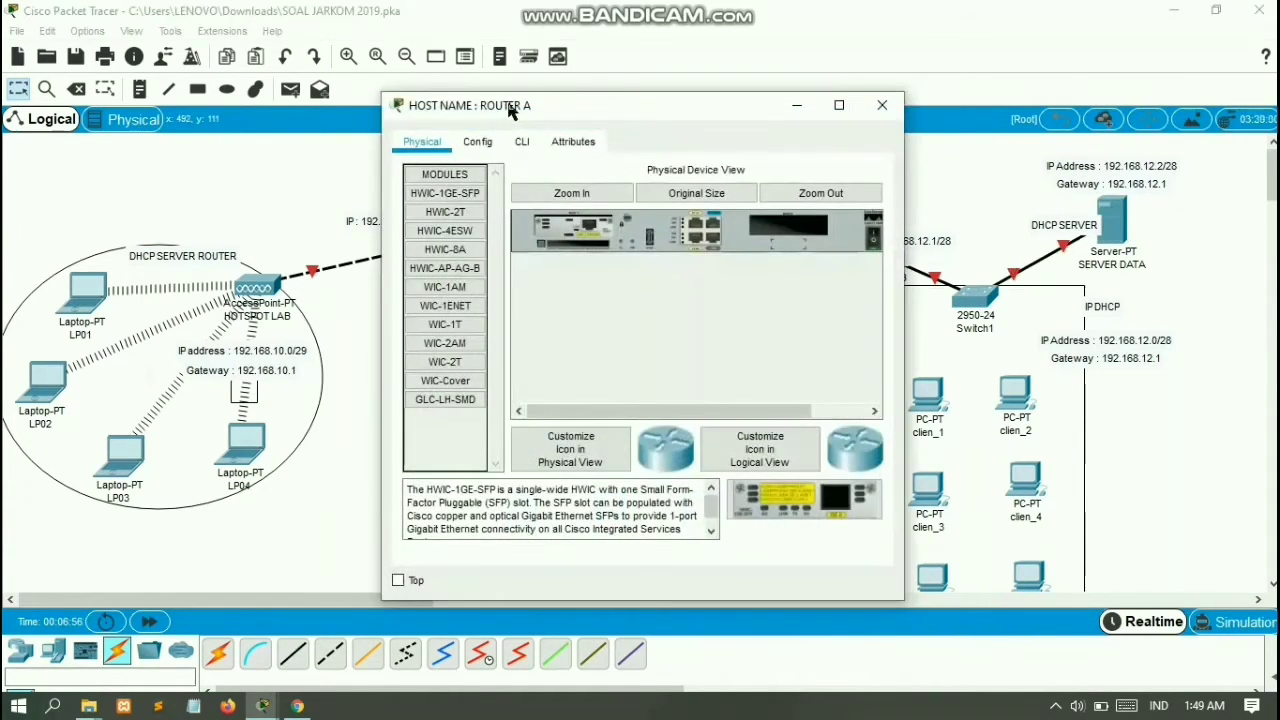
left_click_drag(510, 112, 713, 92)
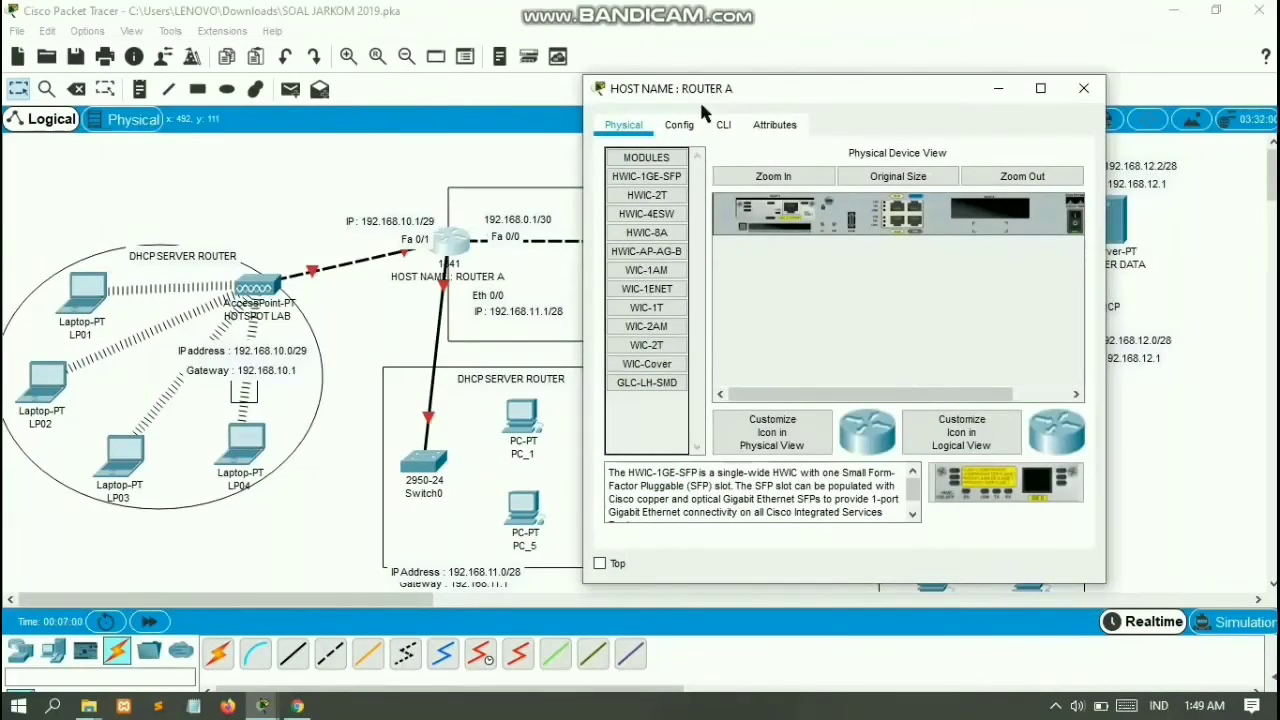
left_click(677, 126)
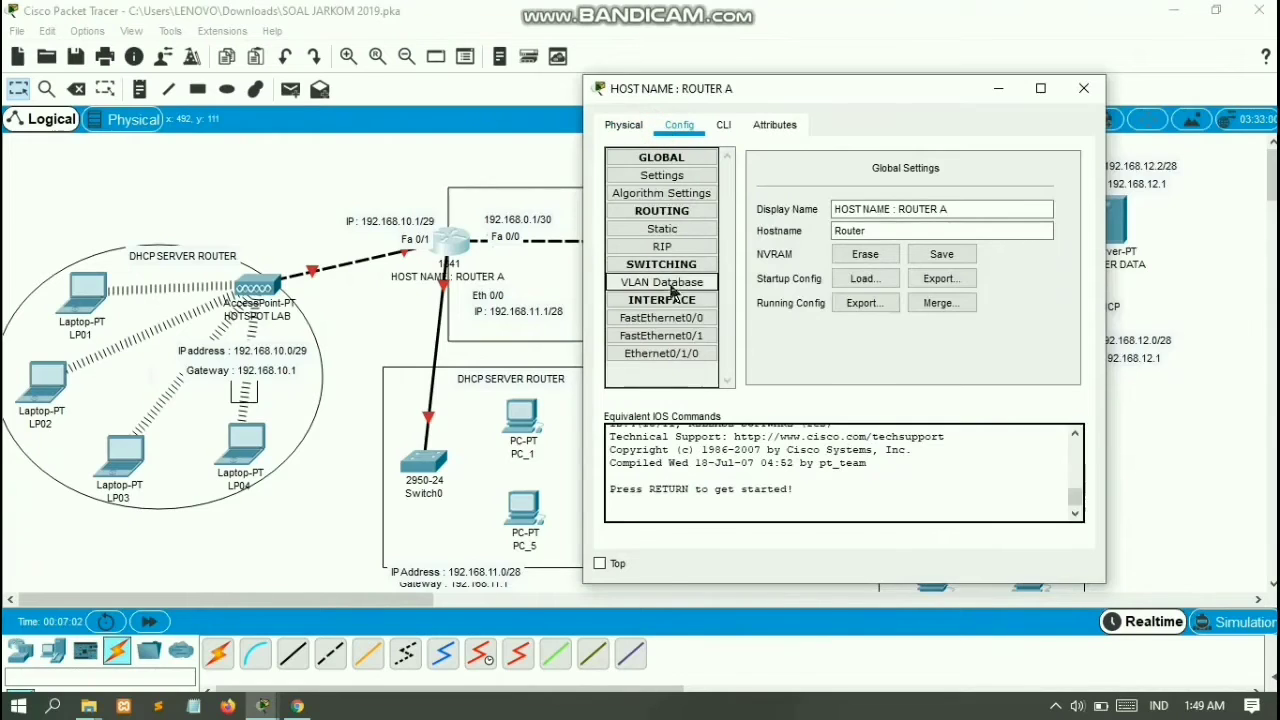
left_click(676, 335)
left_click(932, 271)
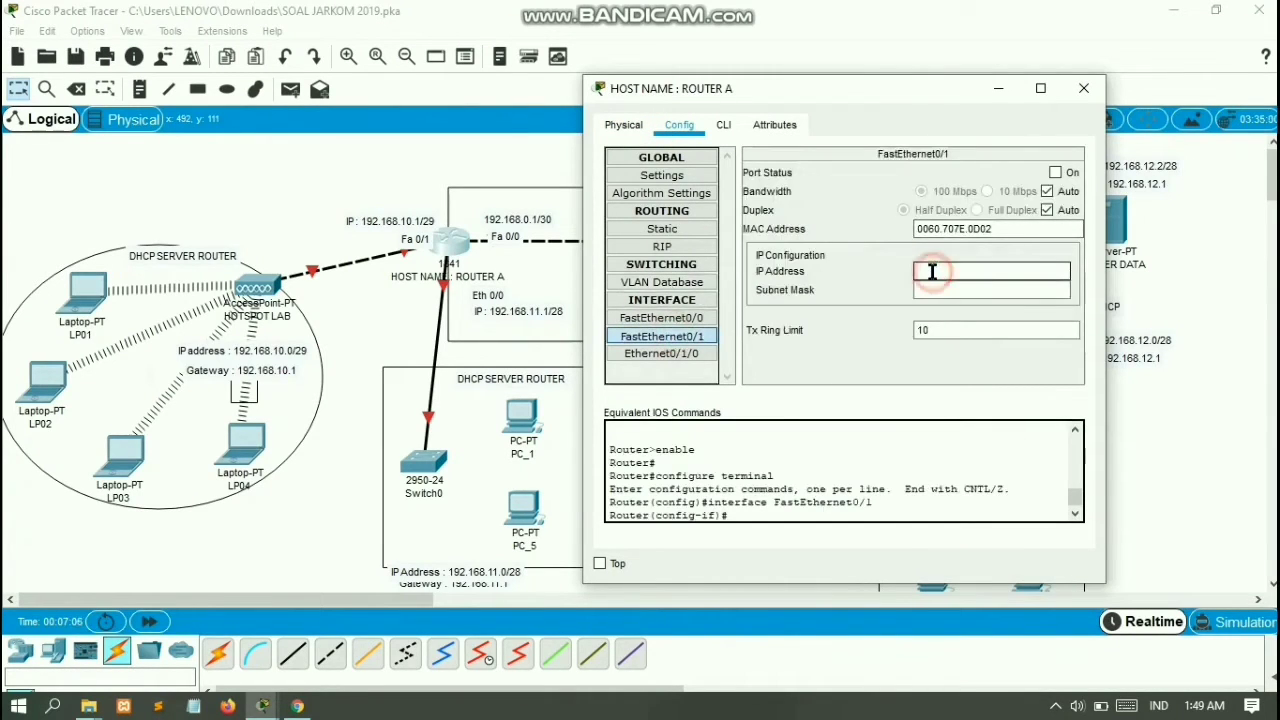
type("192.168.10.1")
left_click(942, 288)
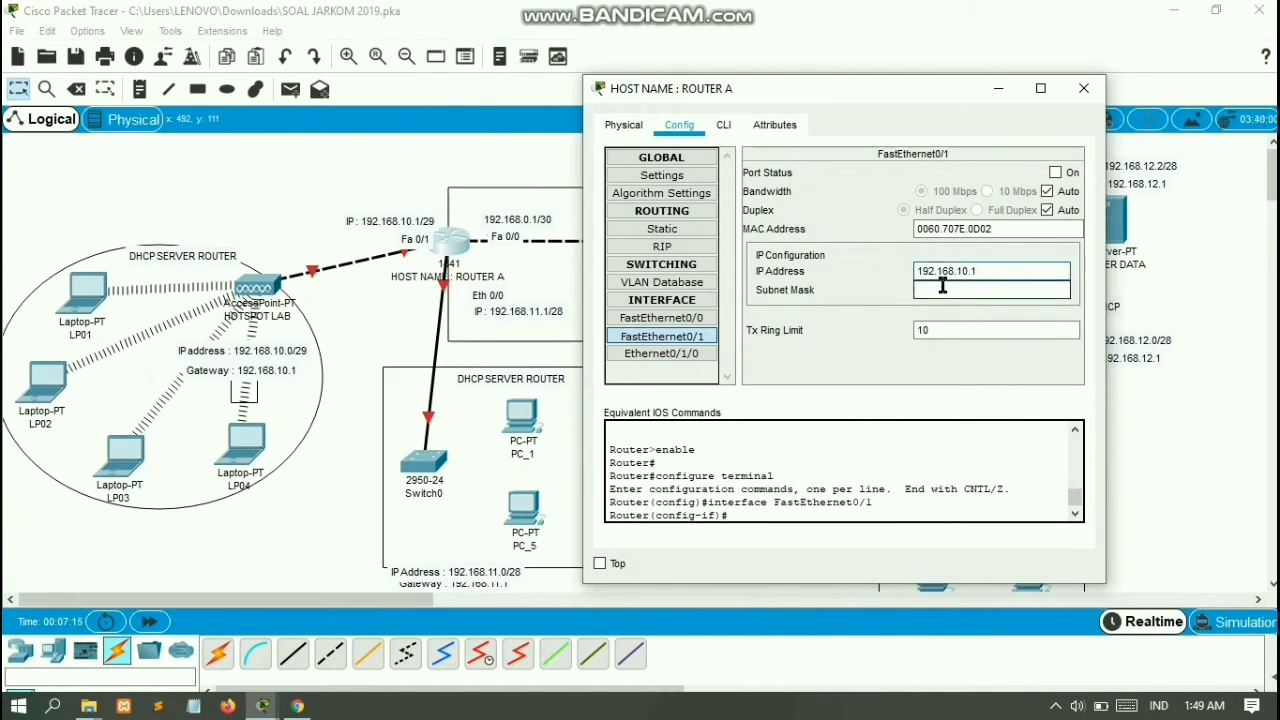
left_click(970, 288)
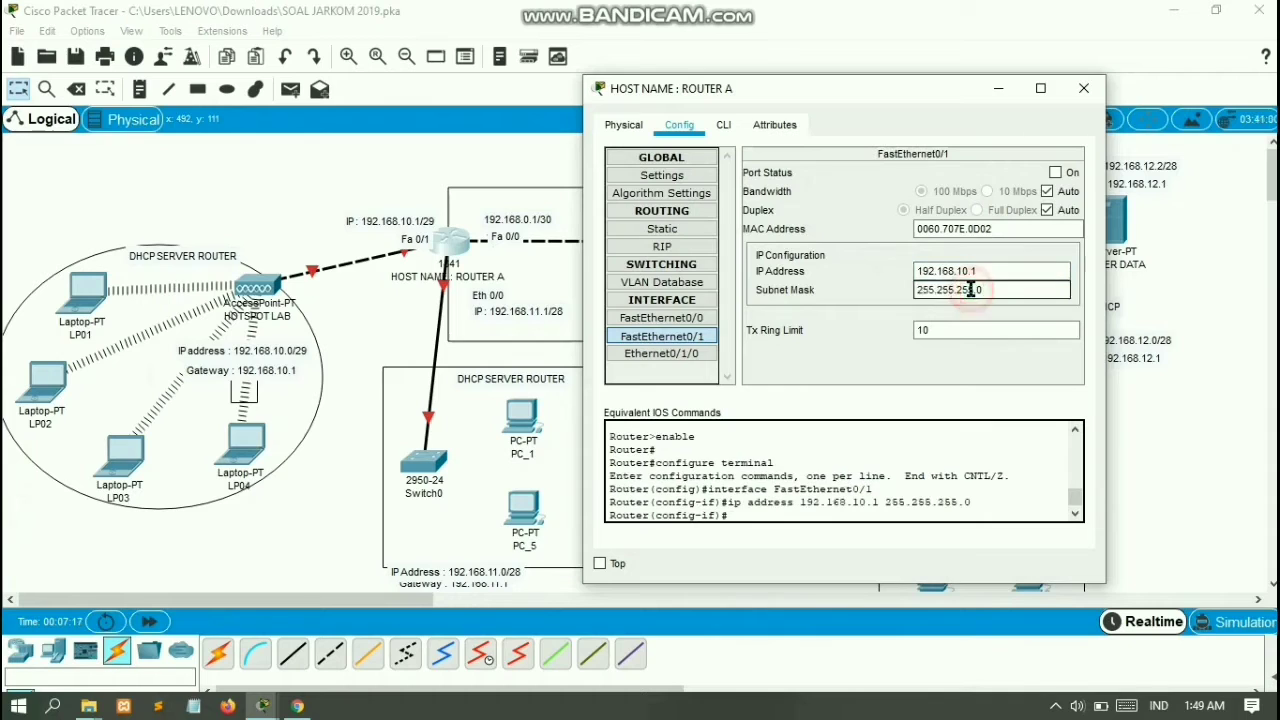
type("2")
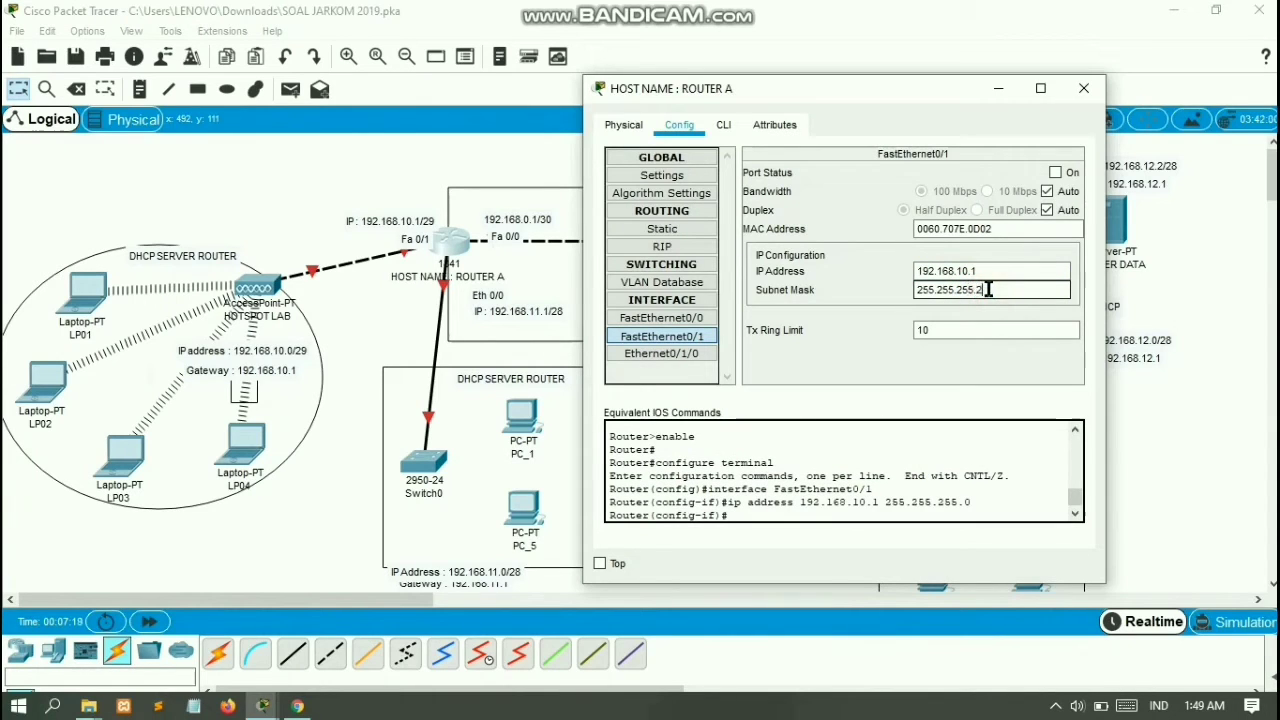
type("48")
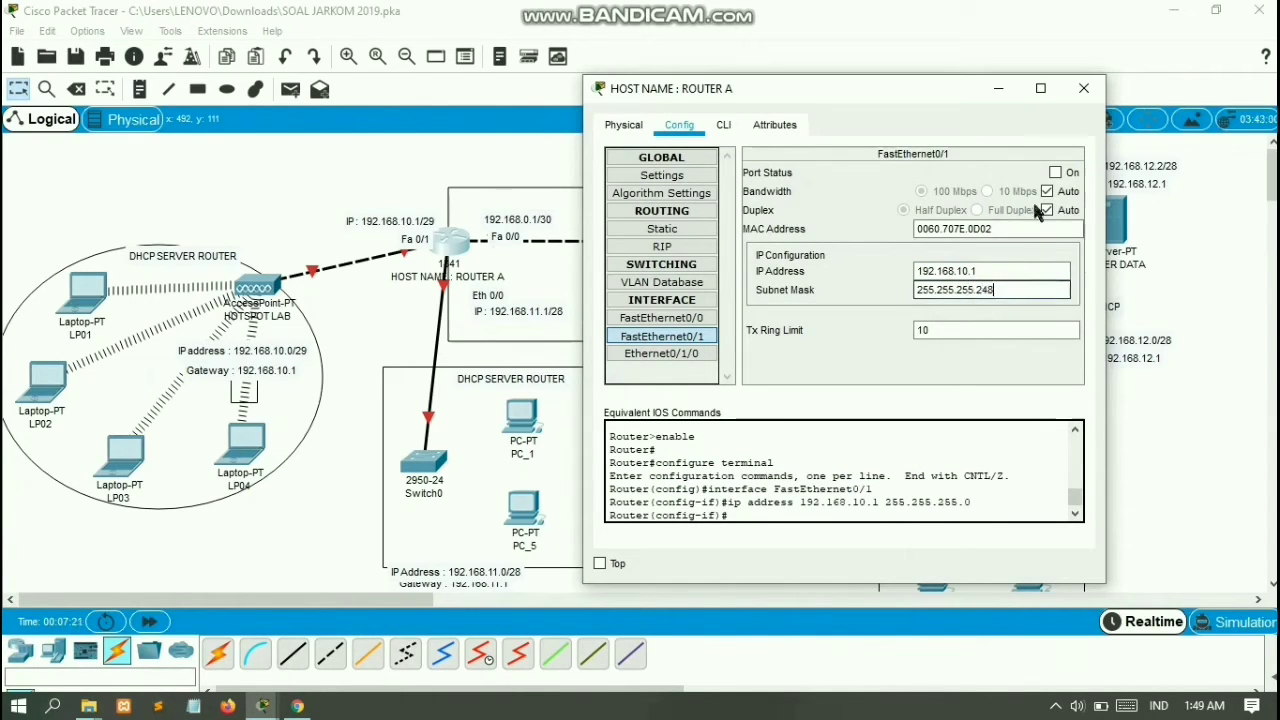
left_click(1055, 172)
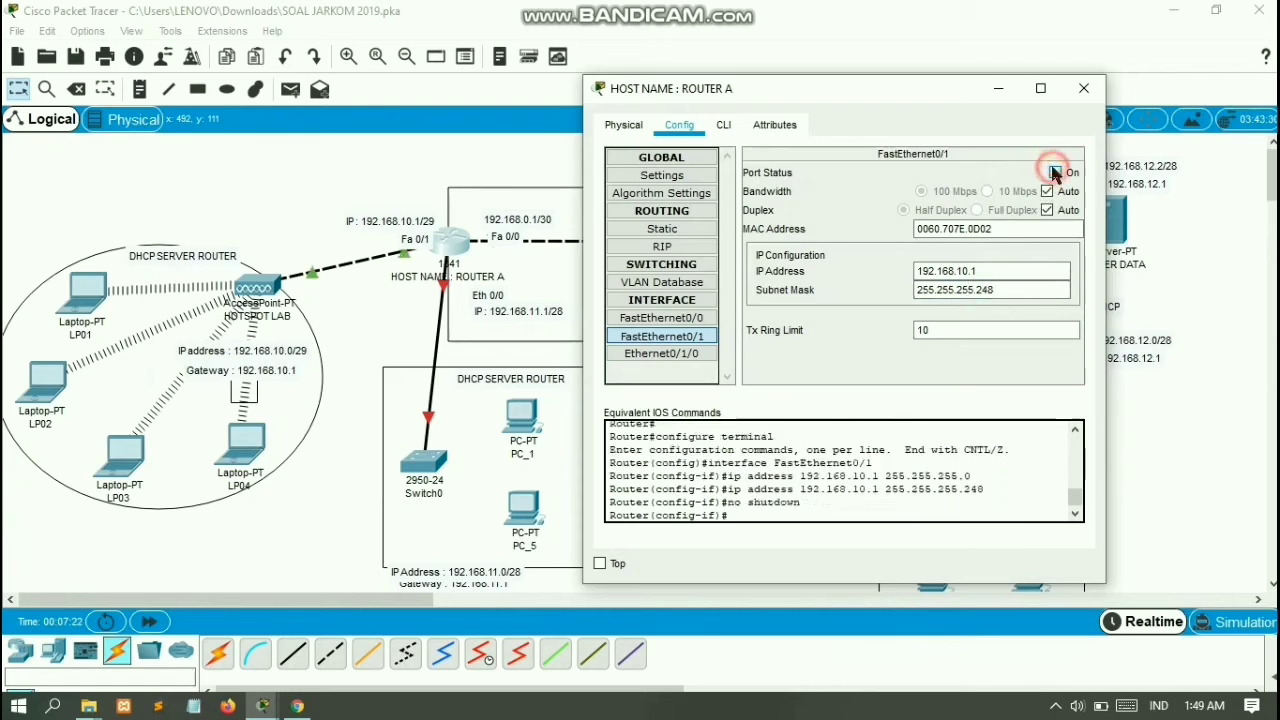
Configure Router A's FastEthernet0/0 interface with IP address 192.168.0.1 and subnet mask 255.255.255.252, and turn the port on
left_click(699, 320)
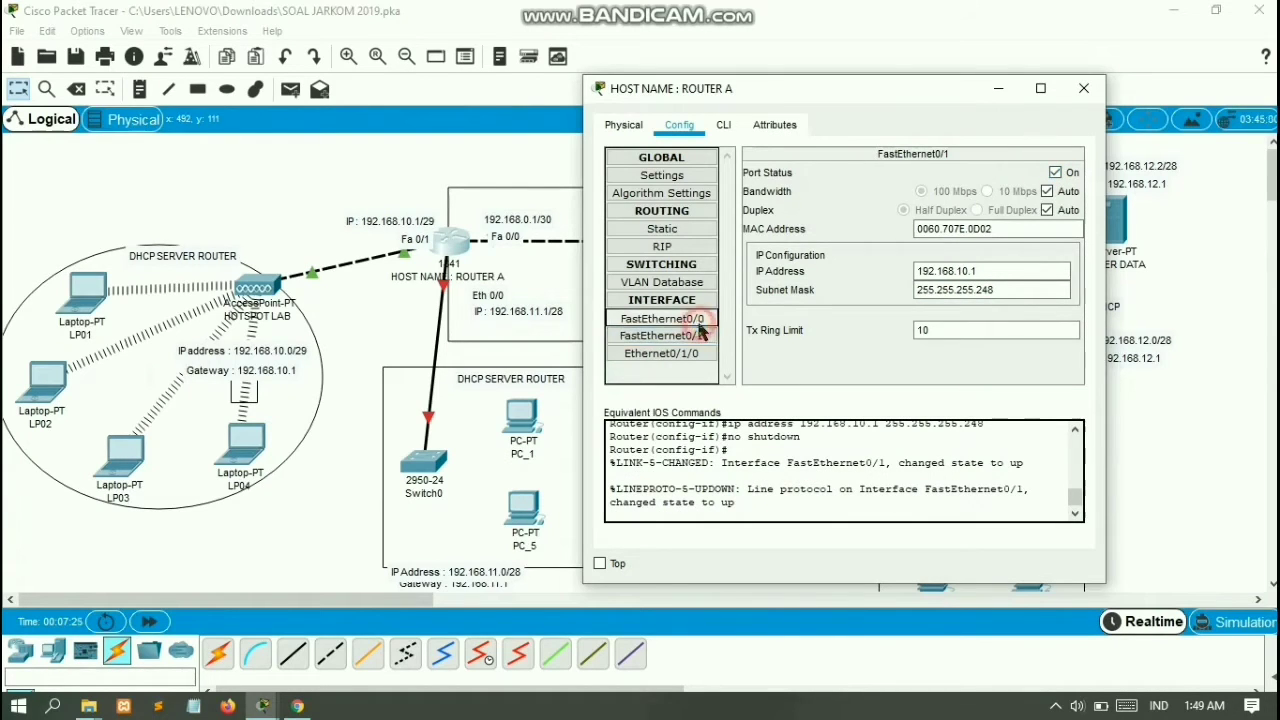
left_click(956, 268)
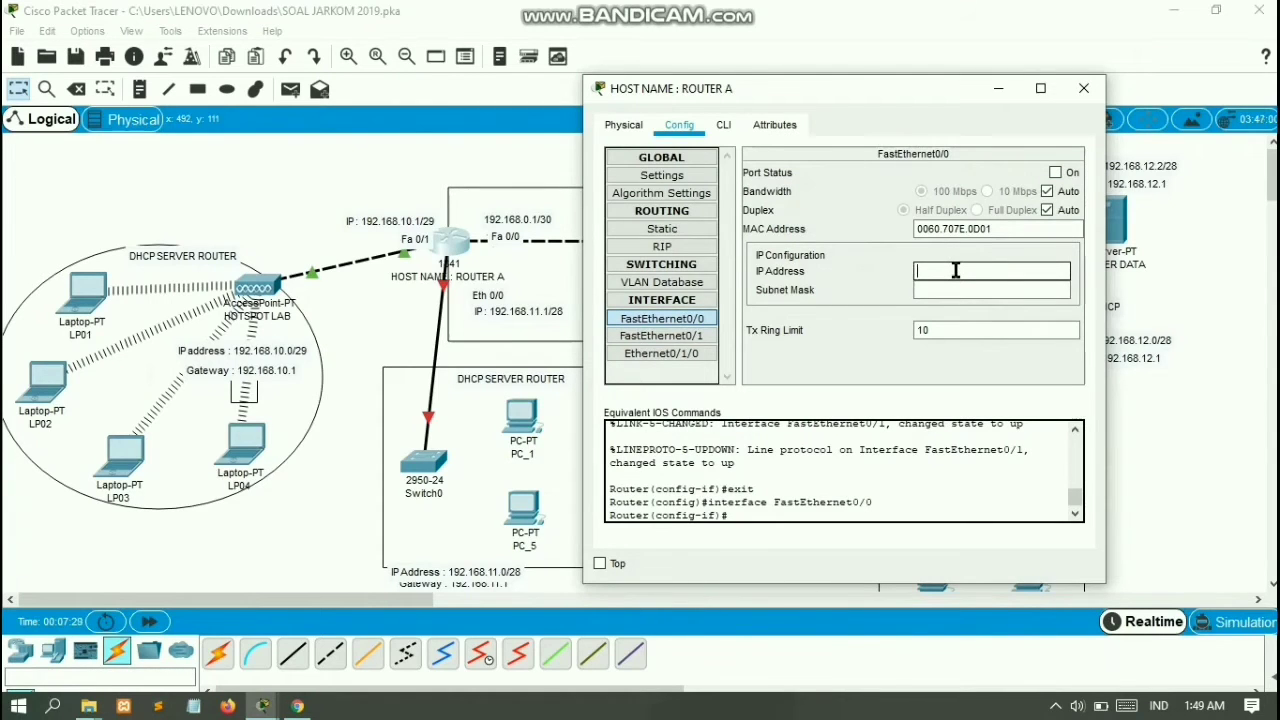
type("192.168.0.1")
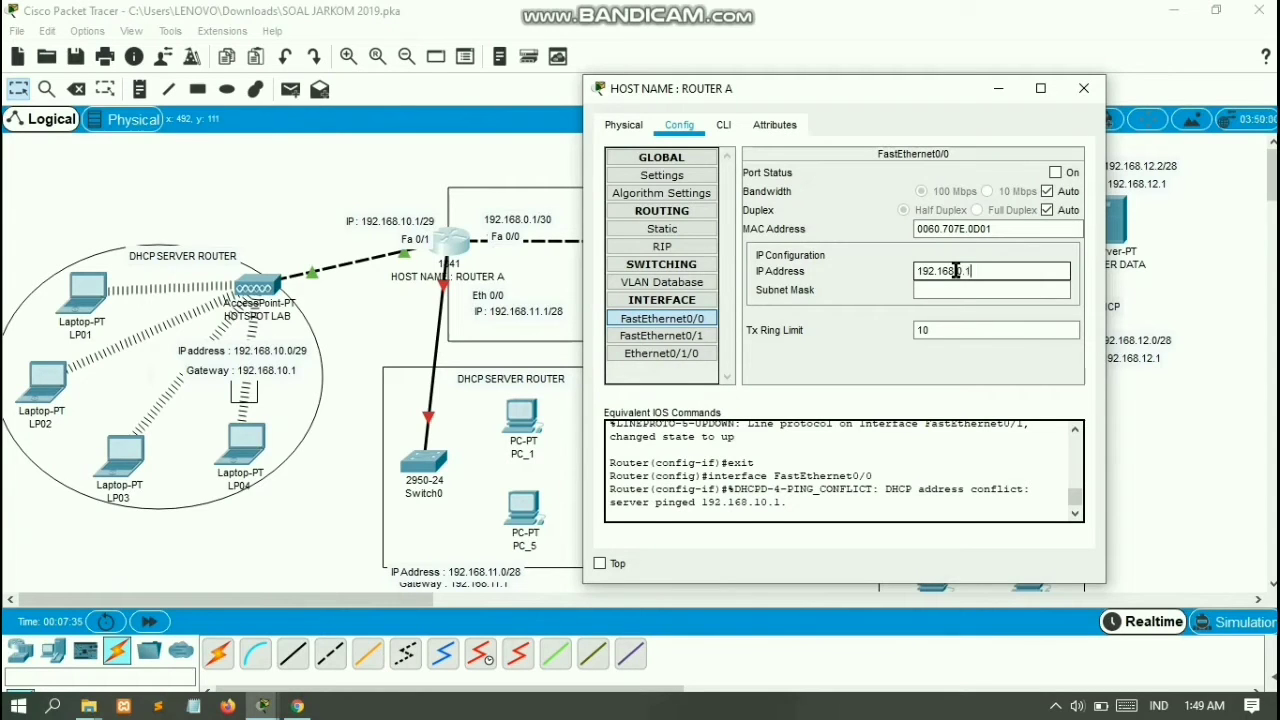
left_click(966, 291)
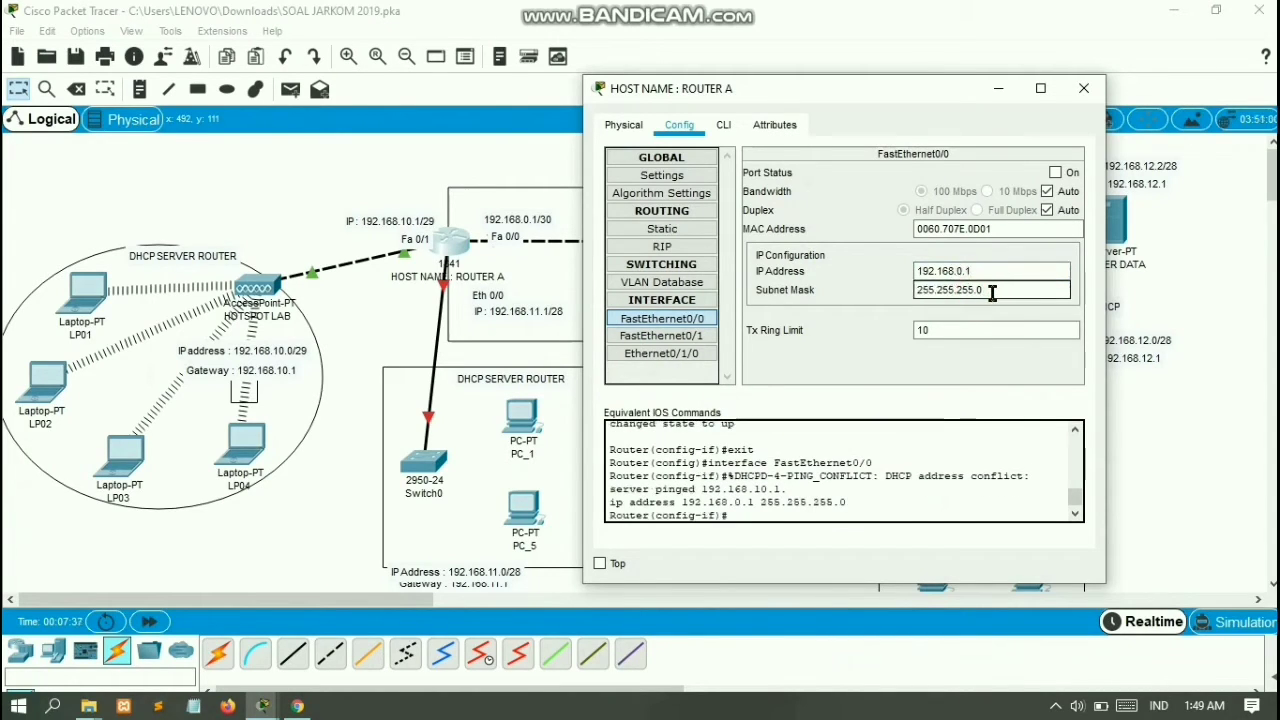
left_click(992, 292)
type("52")
left_click(1055, 172)
Configure Router A's Ethernet0/1/0 interface with IP address 192.168.11.1 and subnet mask 255.255.255.240, and turn the port on
left_click(697, 355)
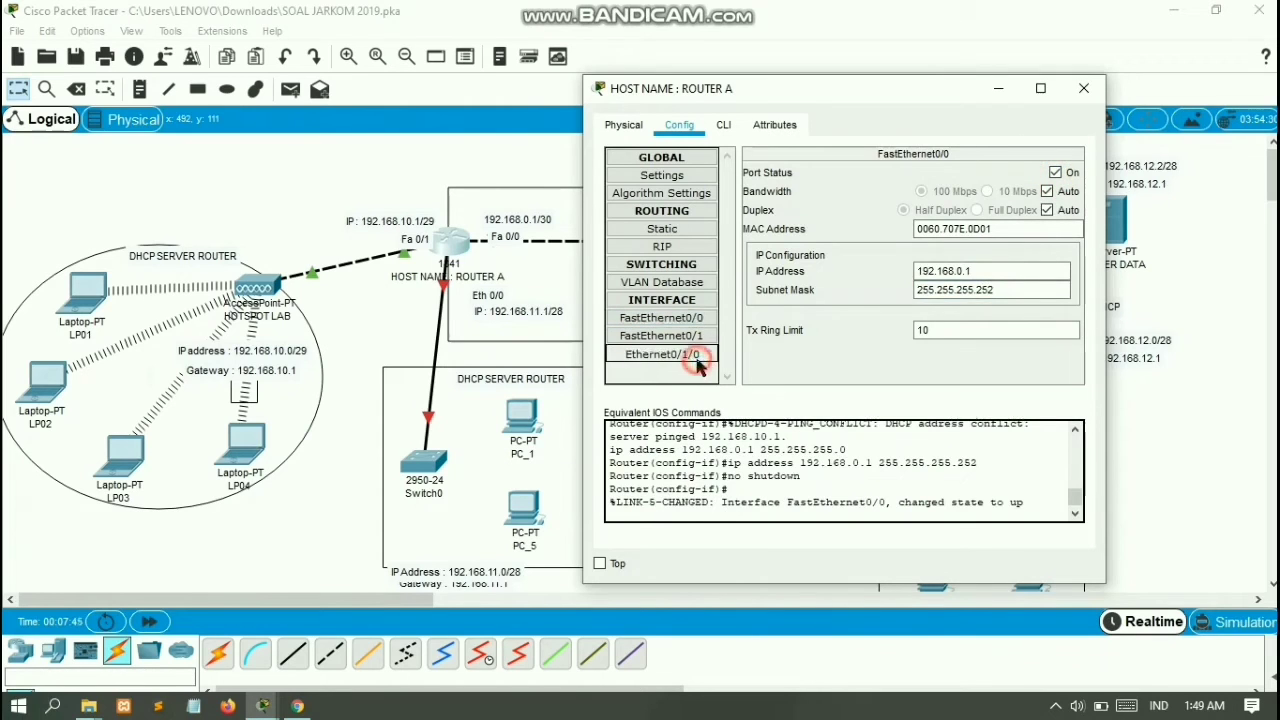
left_click(972, 274)
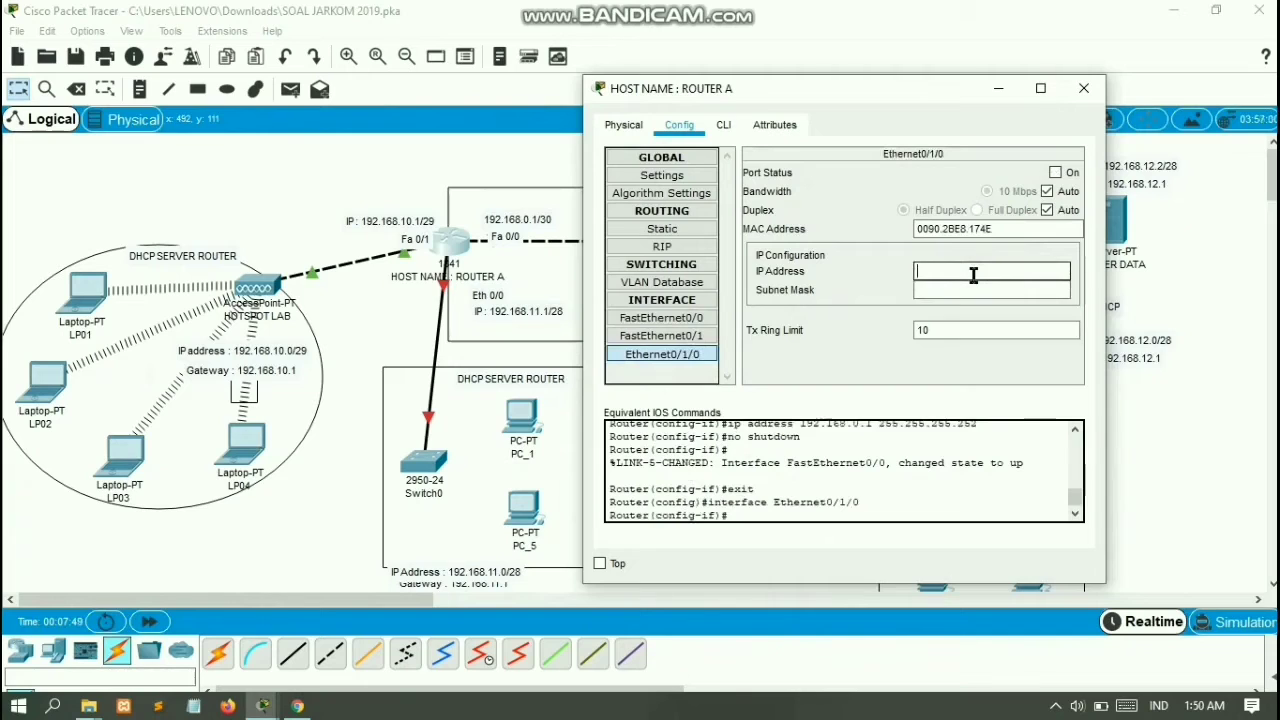
type("19")
type("2.168.11.1")
left_click(985, 289)
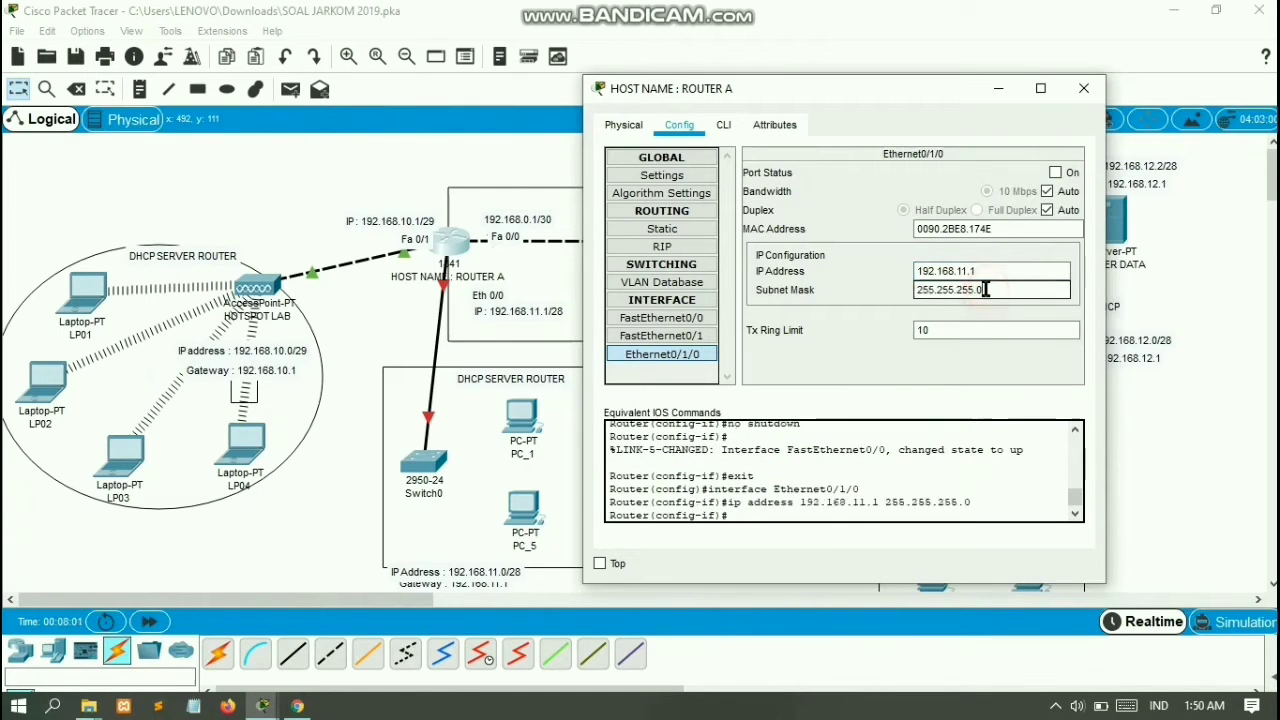
key("BackSpace")
type("240")
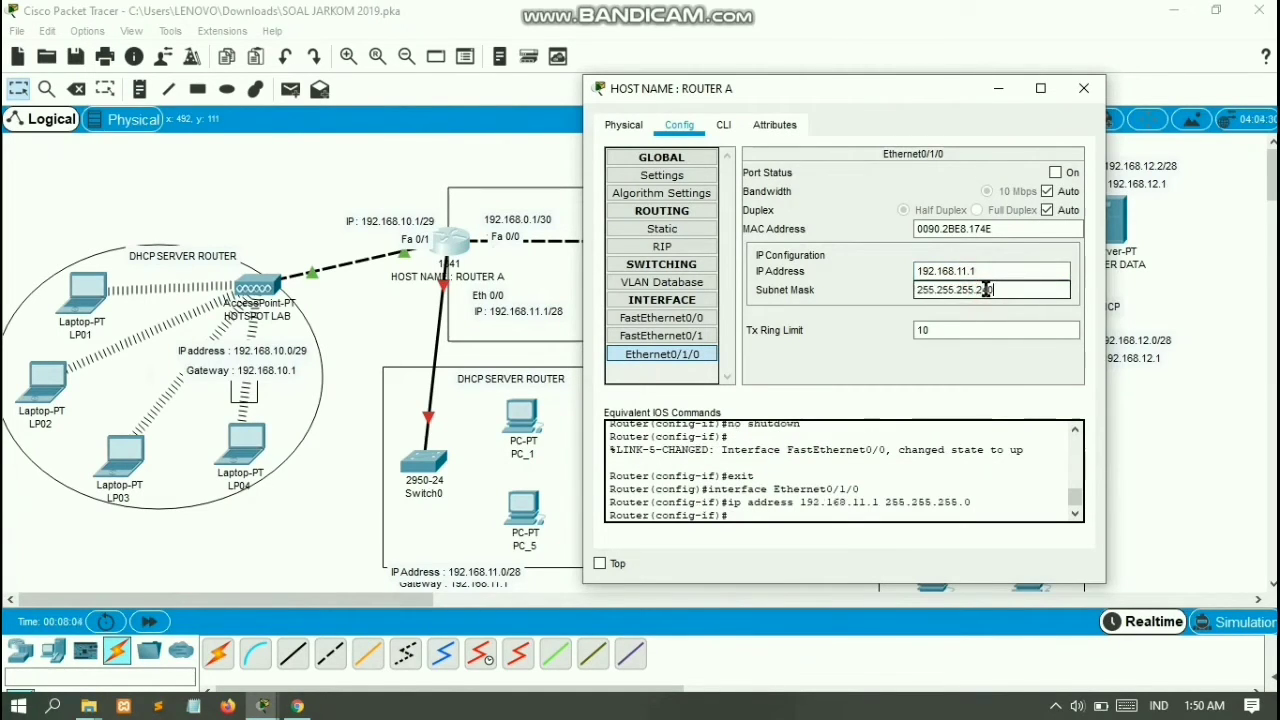
left_click(1058, 172)
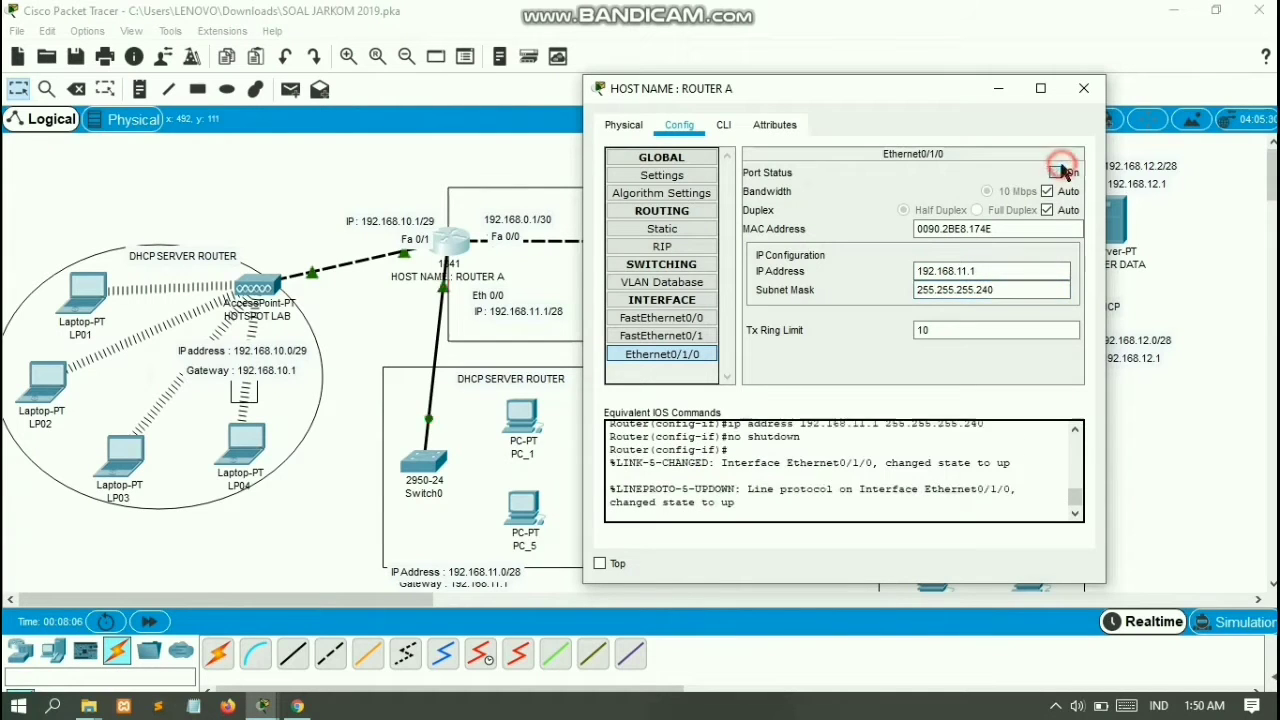
Add the network 192.168.0.0 to Router A's RIP routing and copy the address for reuse
left_click(663, 247)
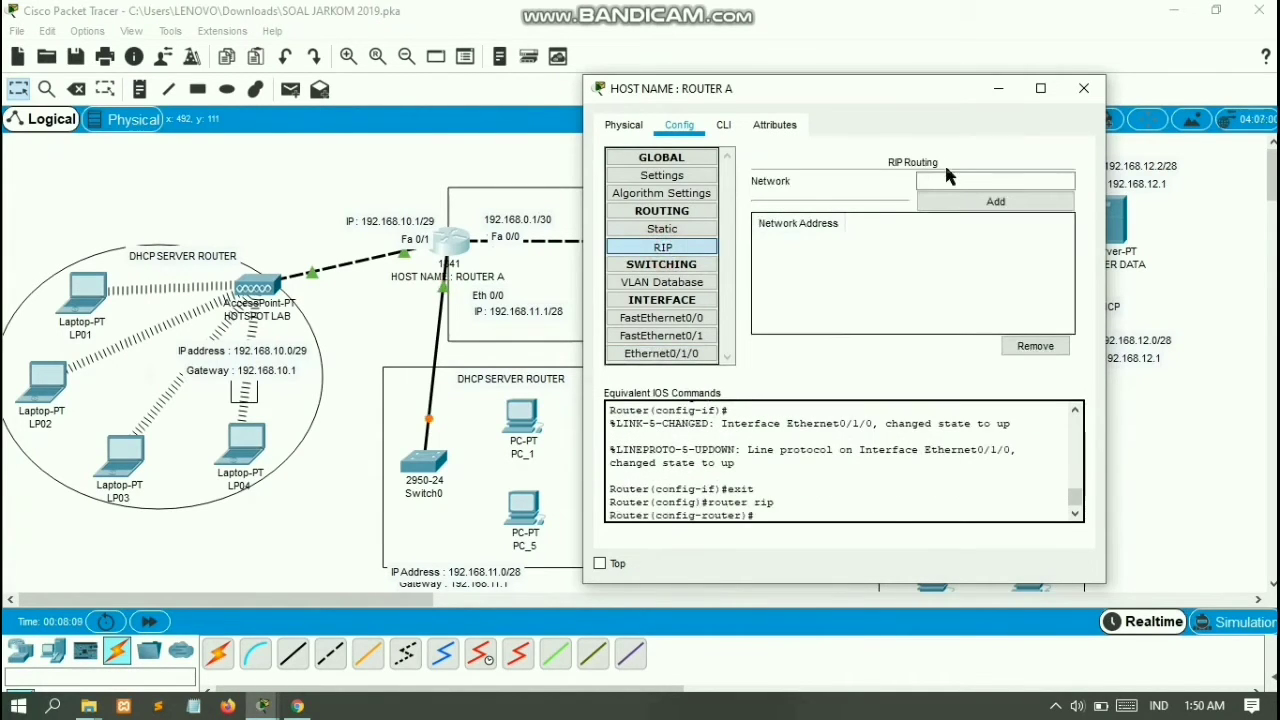
left_click(946, 180)
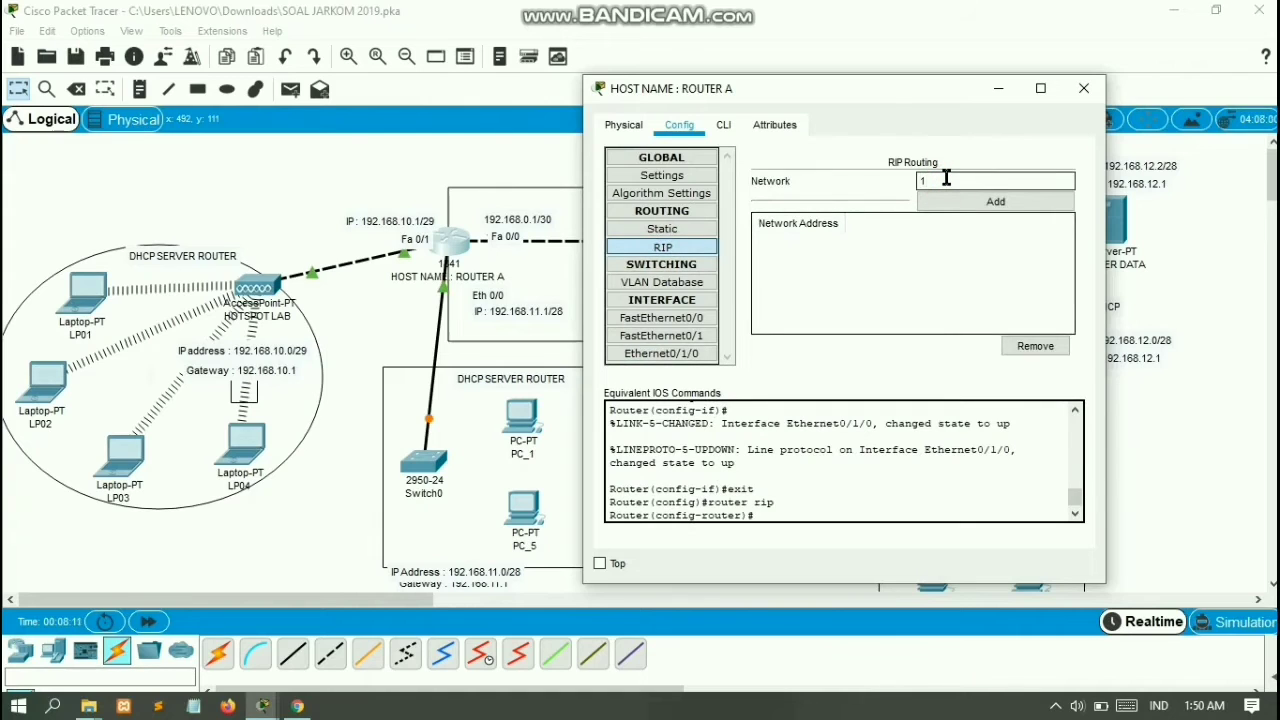
type("168.0.0")
triple_click(946, 180)
key("ctrl+c")
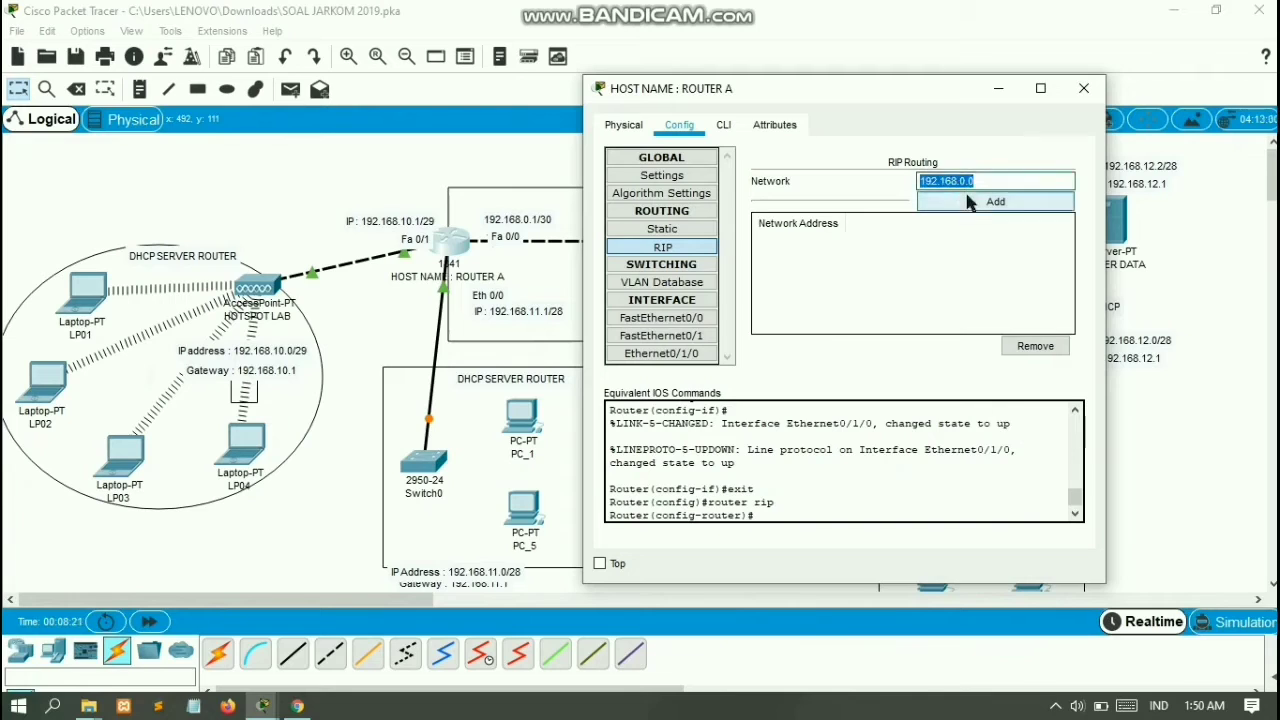
left_click(970, 201)
Add the network 192.168.10.0 to Router A's RIP routing by adapting the copied address
left_click(966, 184)
key("ctrl+v")
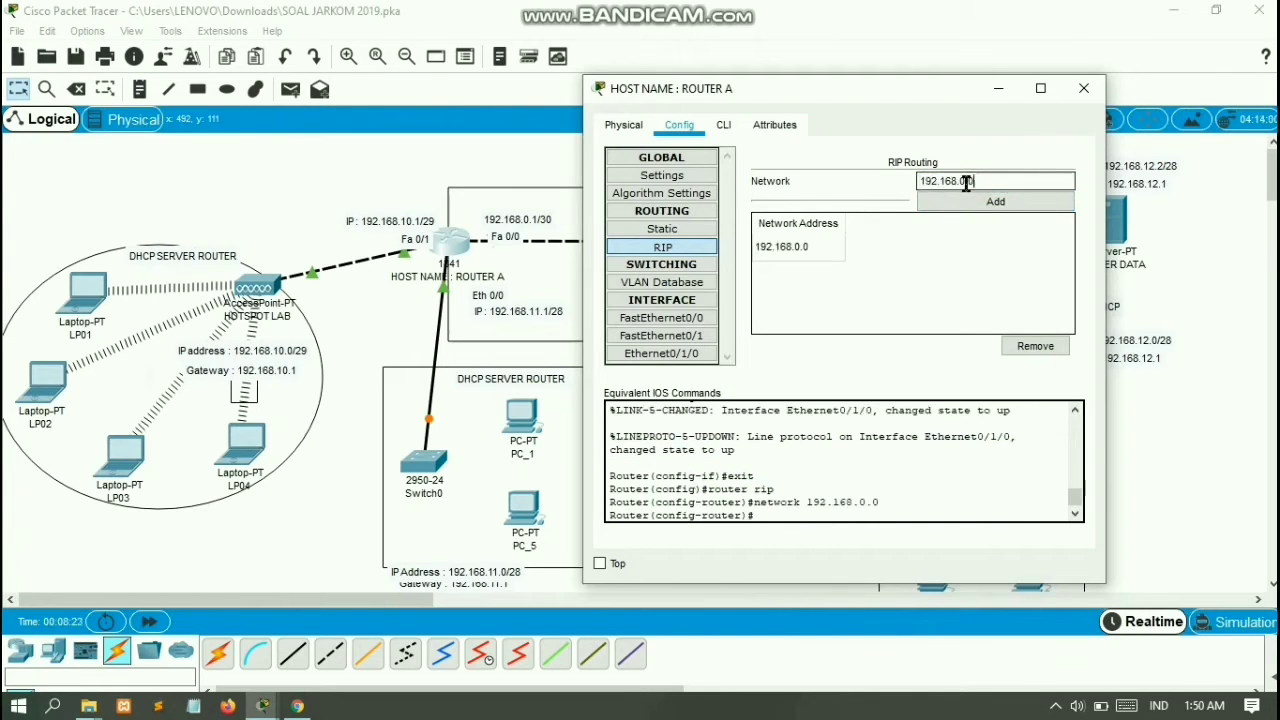
key("Left")
key("Left")
key("Left")
type("1")
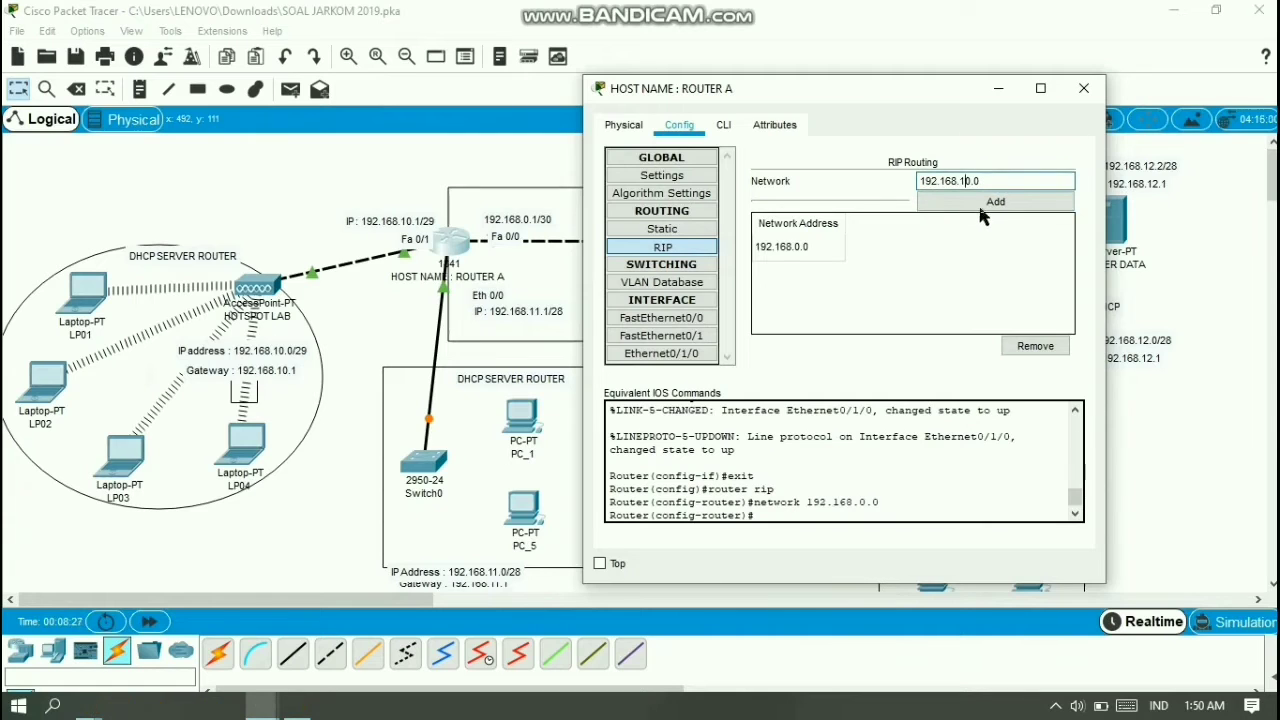
left_click(980, 203)
left_click(980, 203)
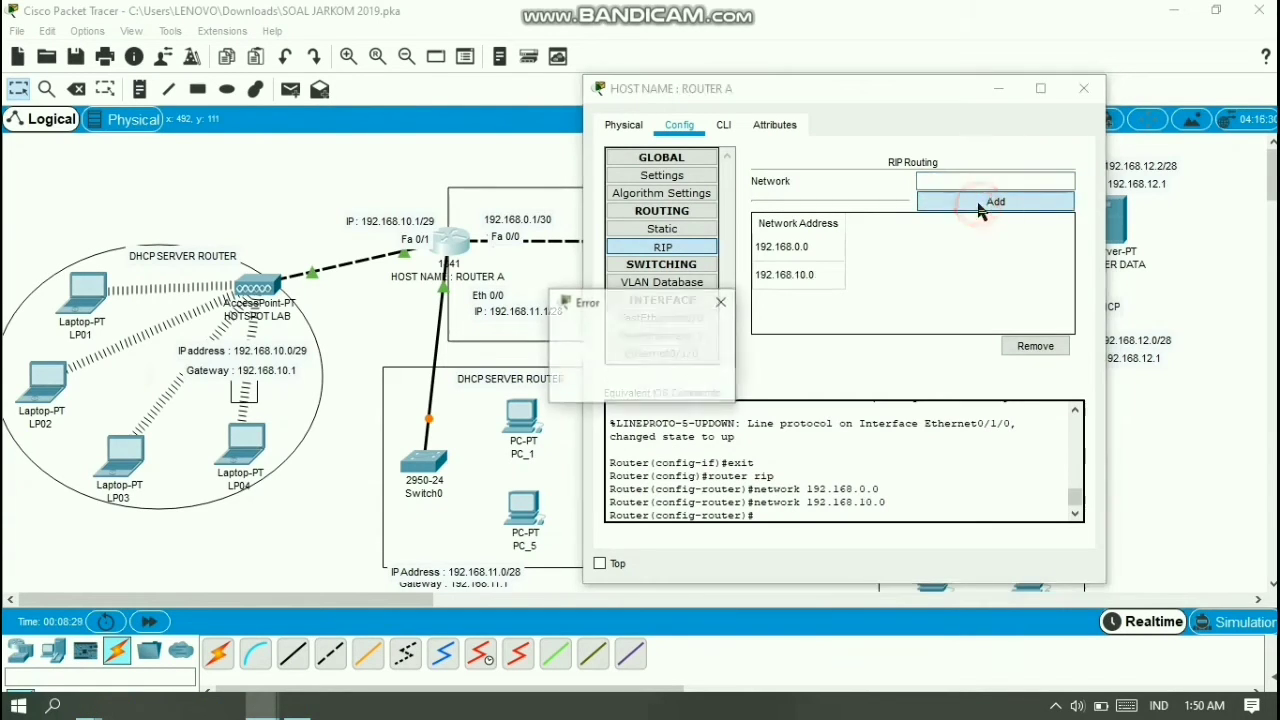
left_click(690, 383)
Add the network 192.168.11.0 to Router A's RIP routing
left_click(930, 181)
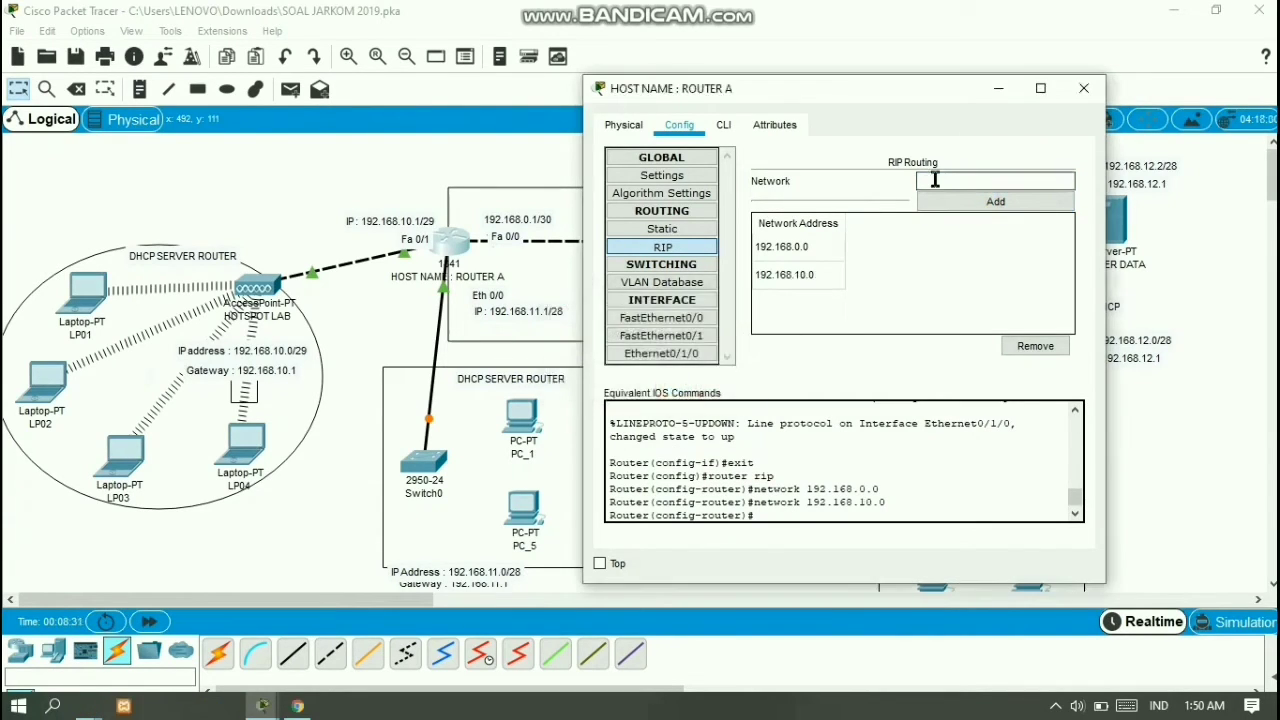
type("192.168.0.0")
key("Left")
key("Left")
key("Left")
type("1")
key("Delete")
type("1")
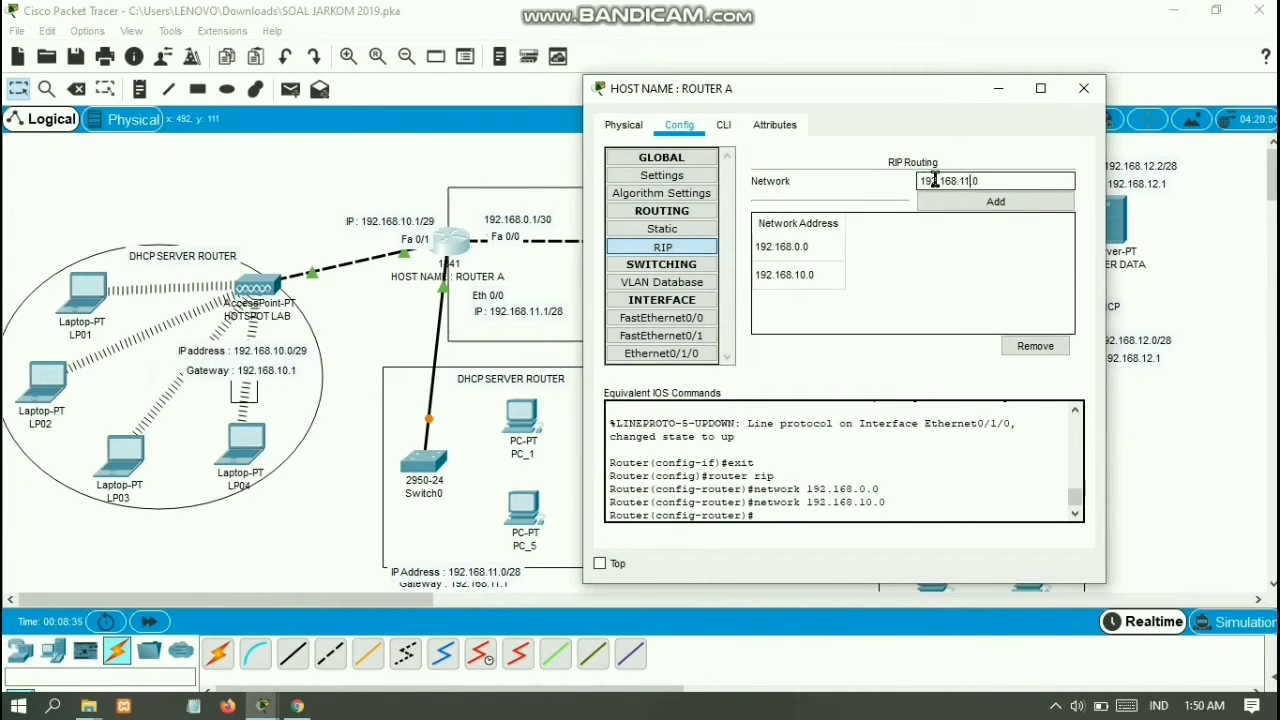
left_click(966, 203)
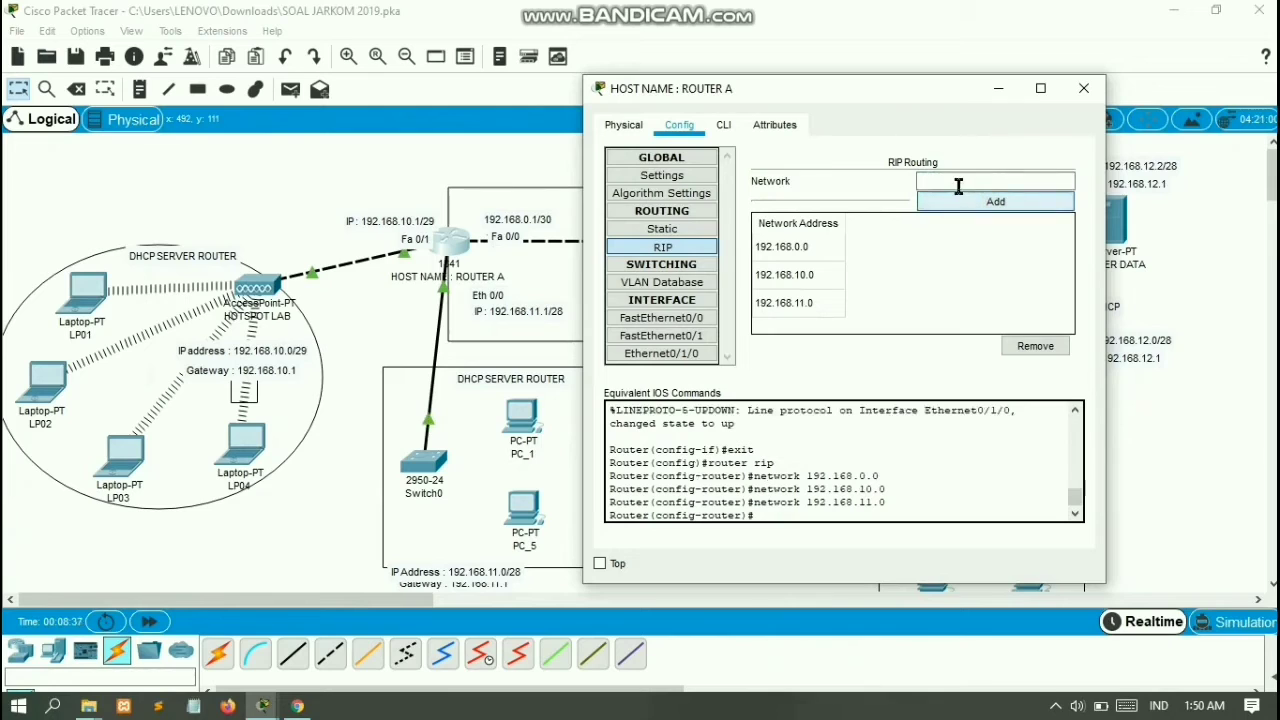
Add the network 192.168.12.0 to Router A's RIP routing and close the router's configuration window
left_click(958, 186)
key("ctrl+v")
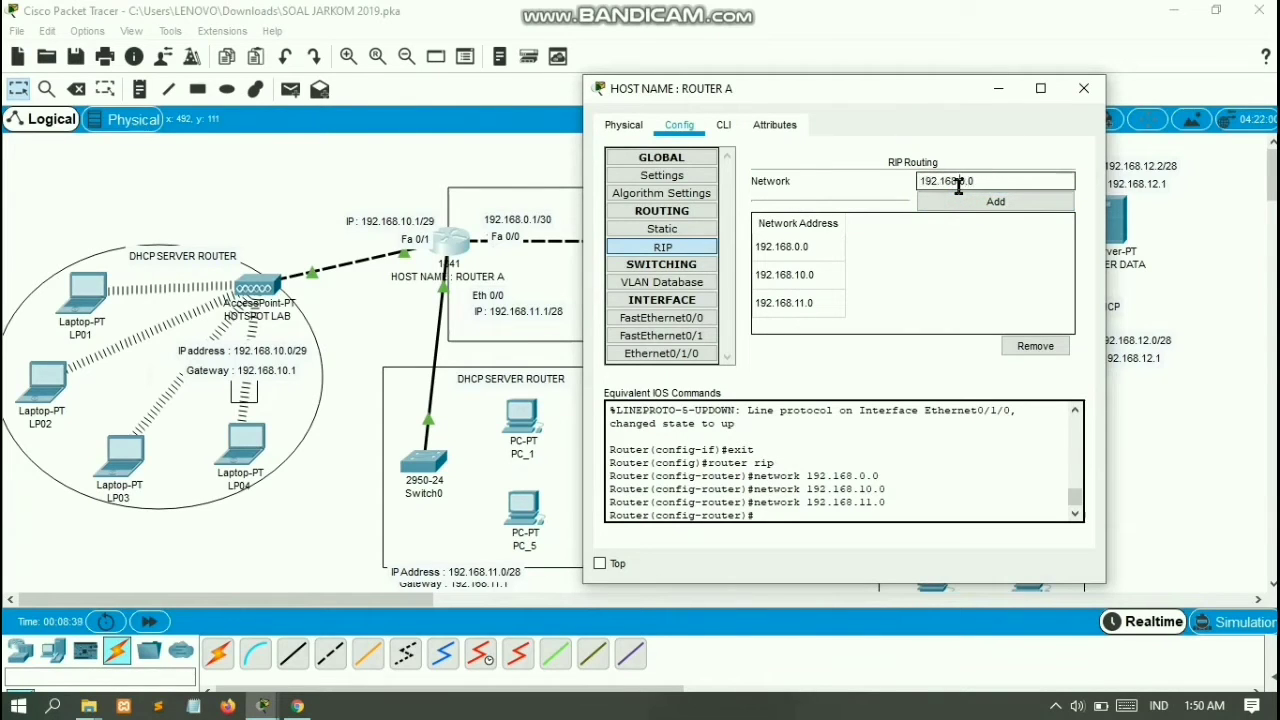
key("Left")
key("Left")
key("Left")
key("Delete")
type("12")
left_click(999, 203)
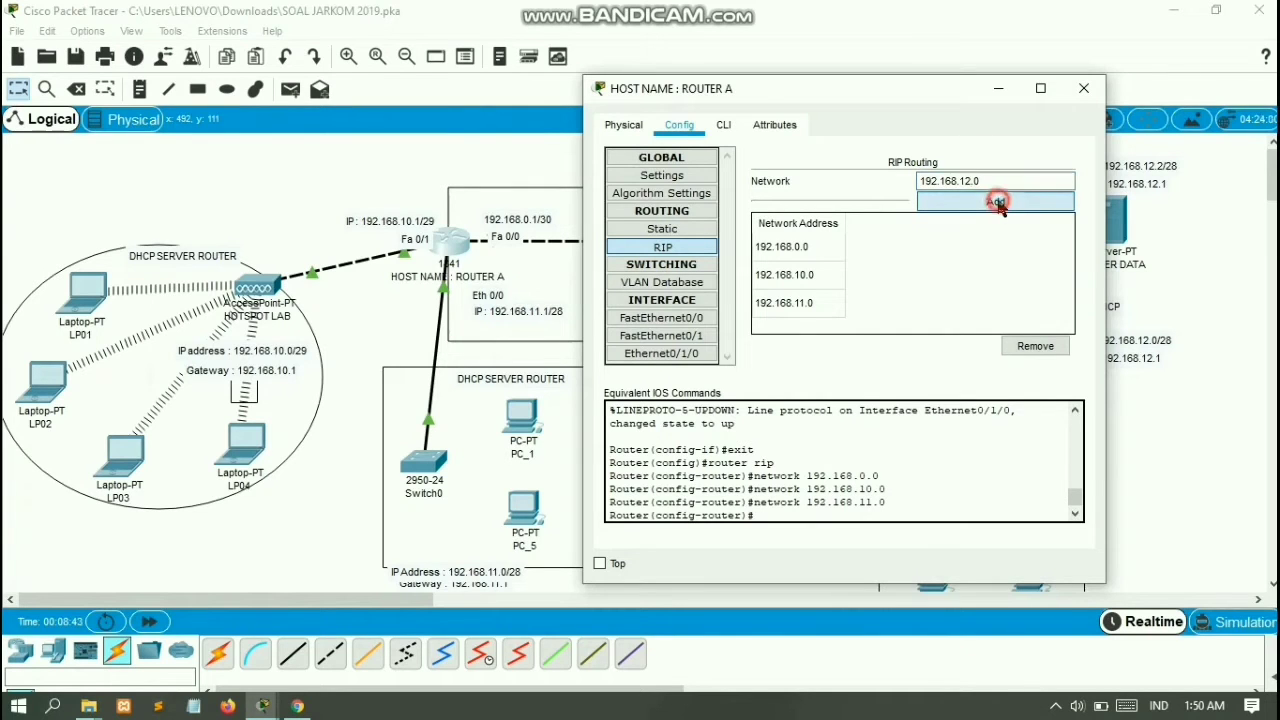
left_click(1086, 92)
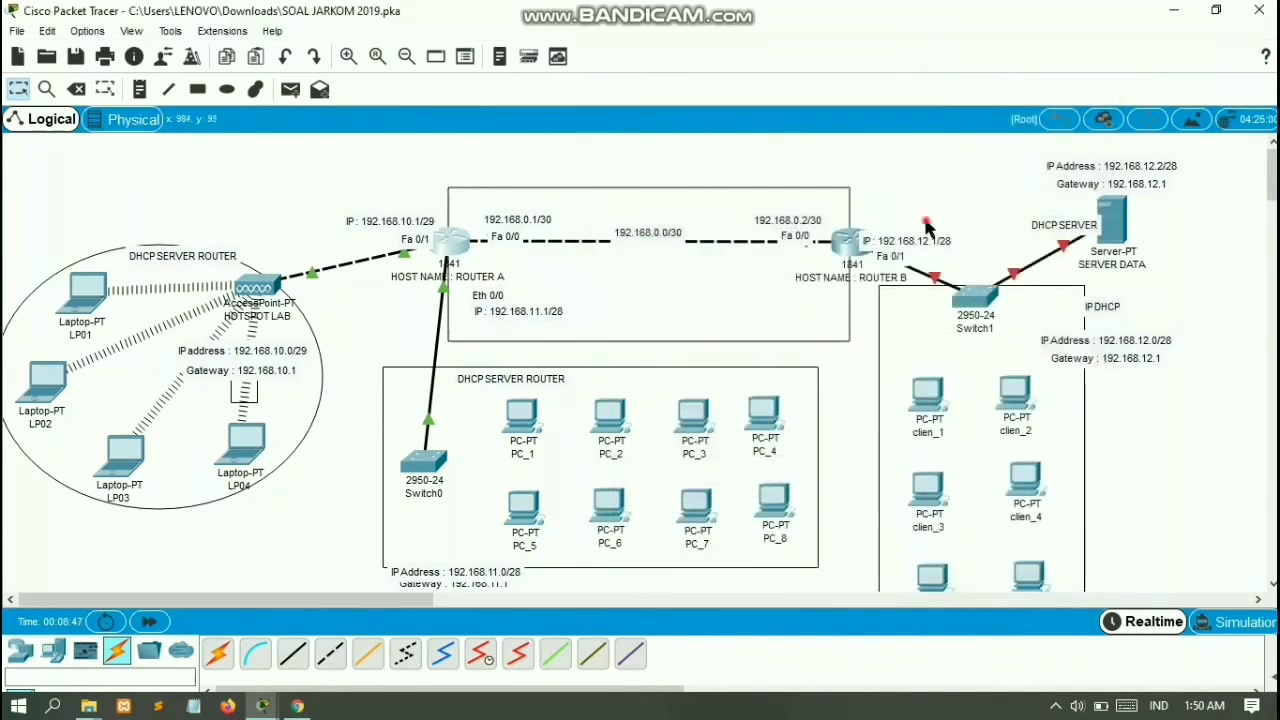
Open Router B's FastEthernet0/0 interface configuration, with the window moved clear of the router's address labels
left_click(866, 251)
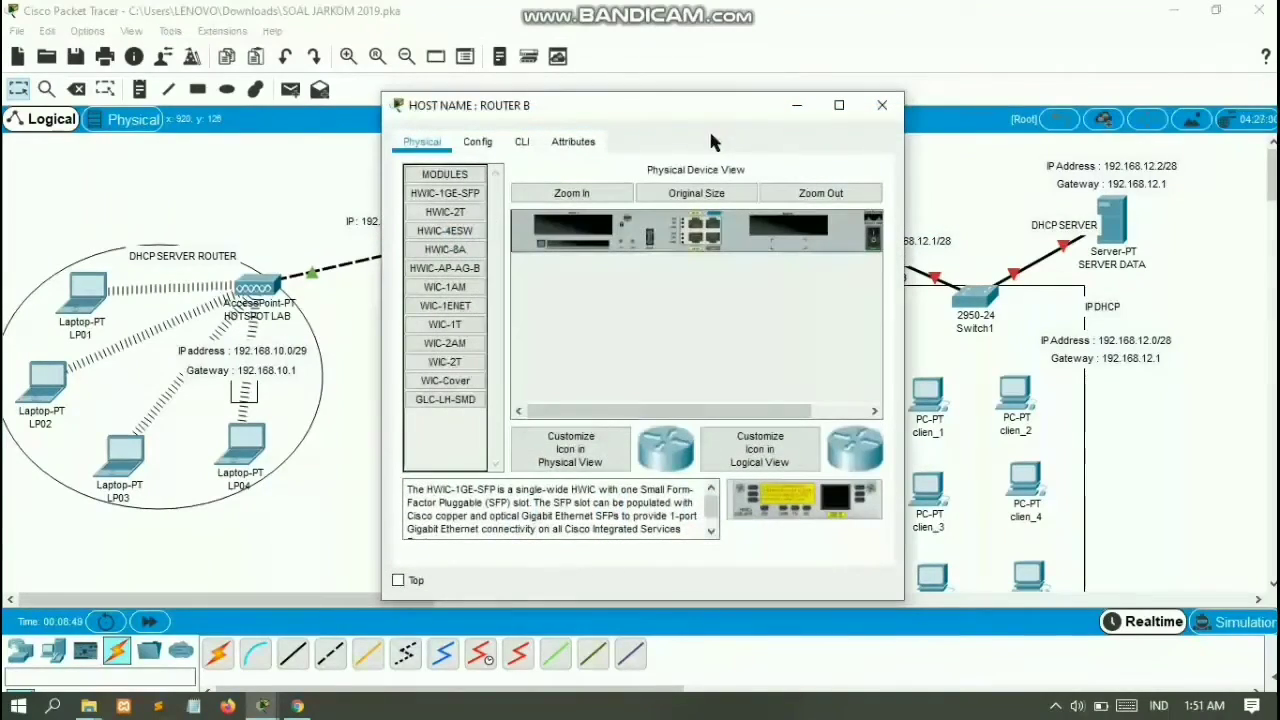
left_click_drag(694, 110, 514, 110)
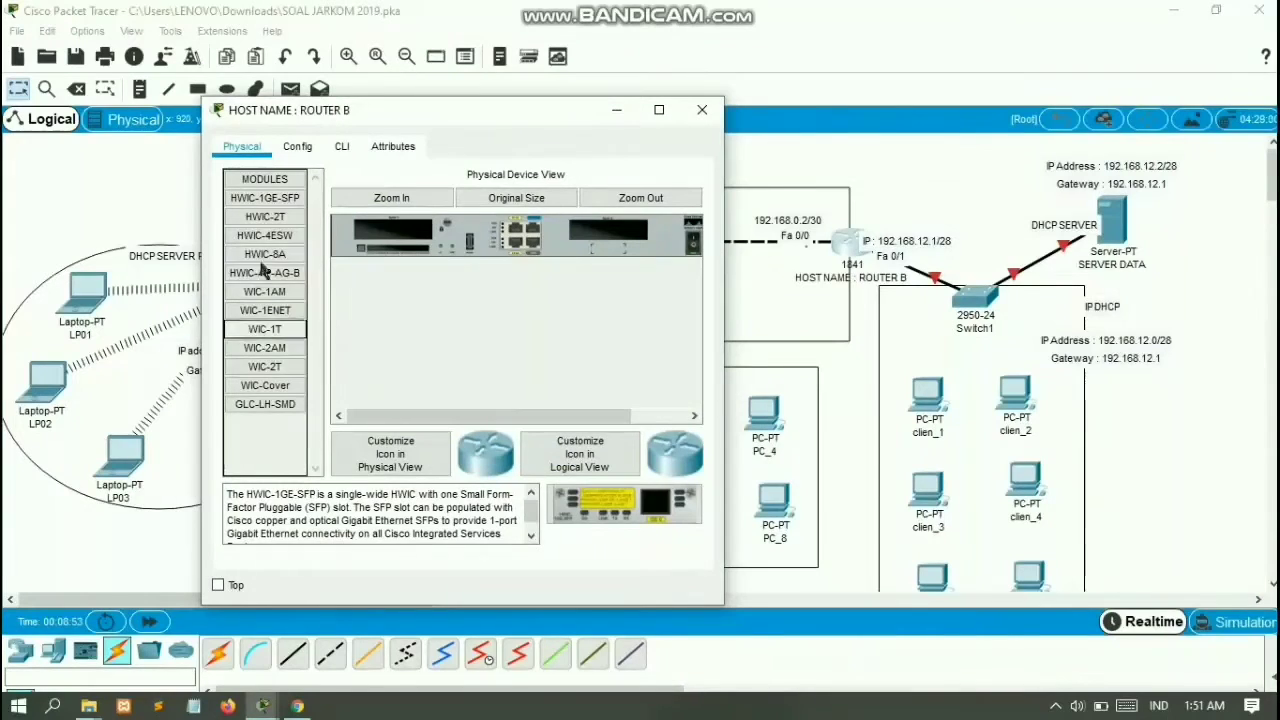
left_click(297, 148)
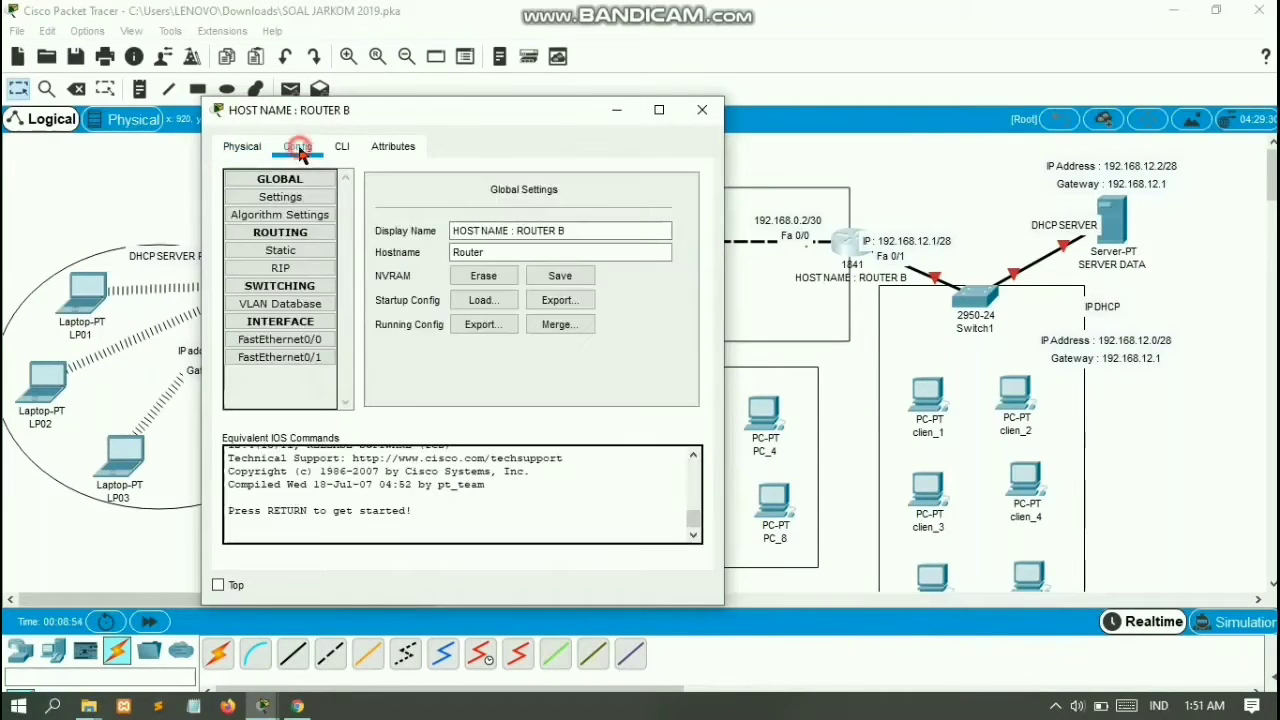
left_click(299, 340)
Try to configure Router B's FastEthernet0/0 interface with IP address 192.168.0.2 and subnet mask 255.255.255.352
left_click(559, 287)
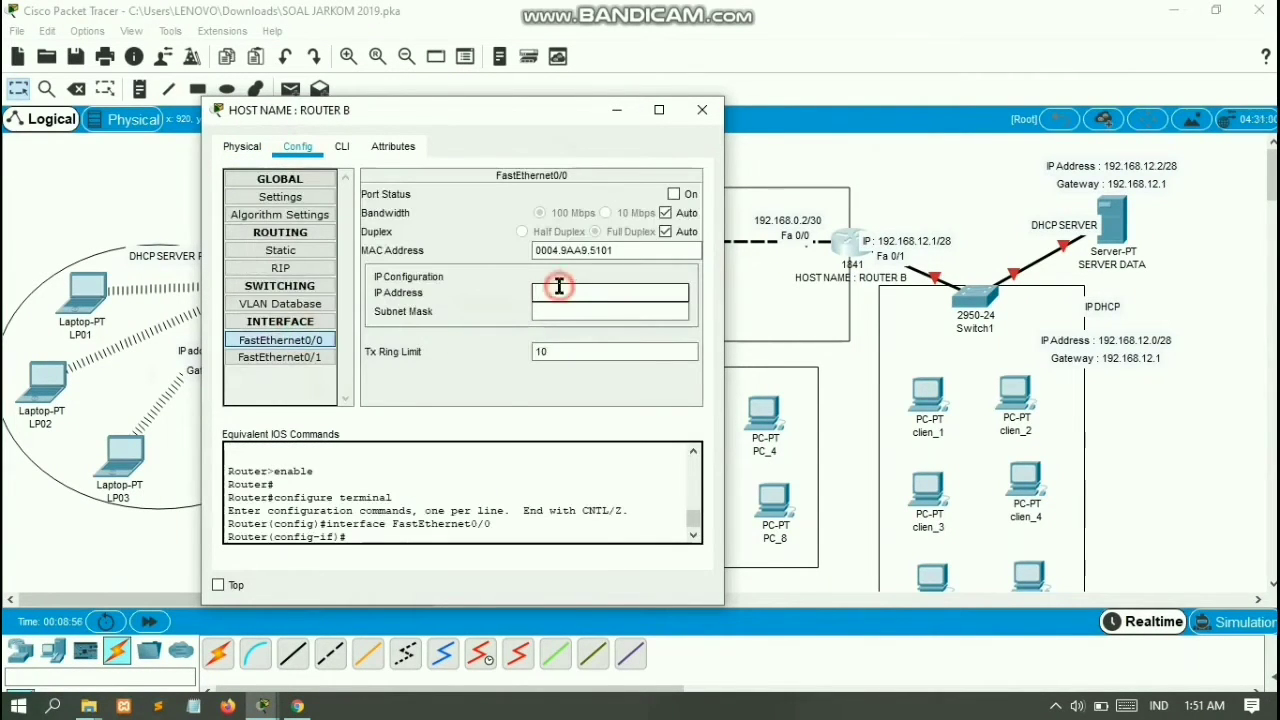
type("192.168.0.2")
left_click(599, 310)
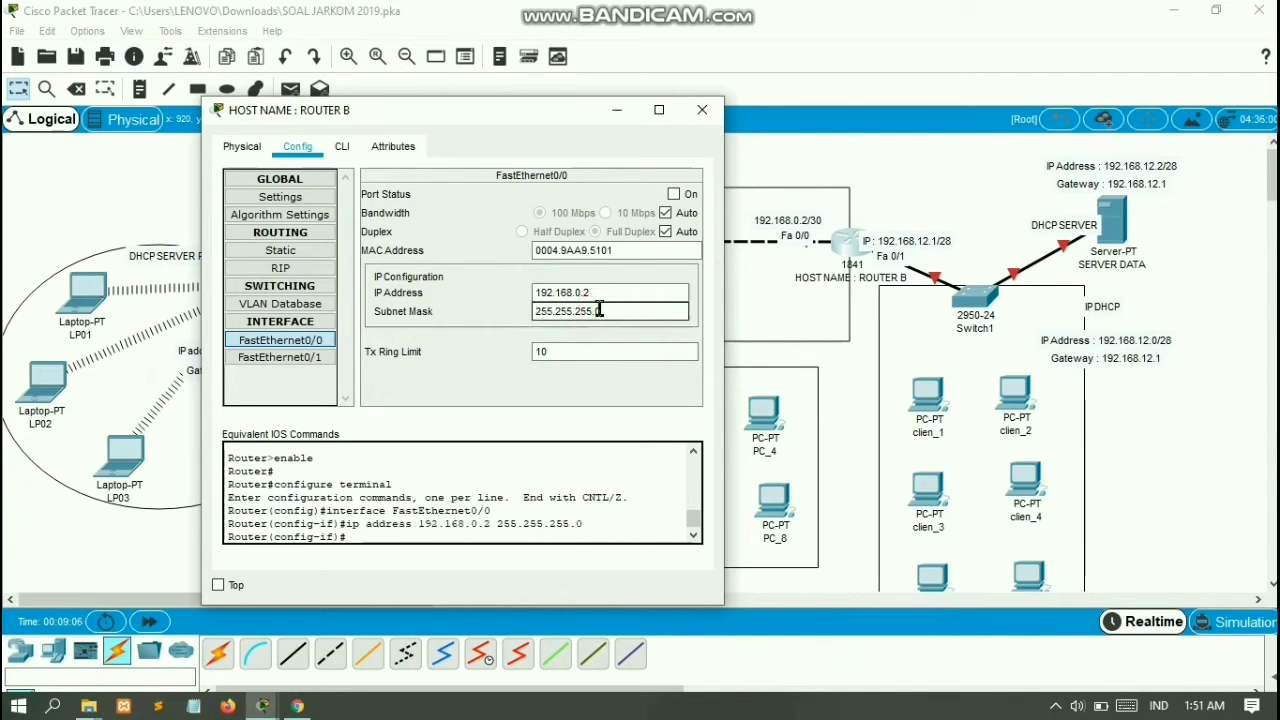
key("BackSpace")
type("352")
left_click(673, 196)
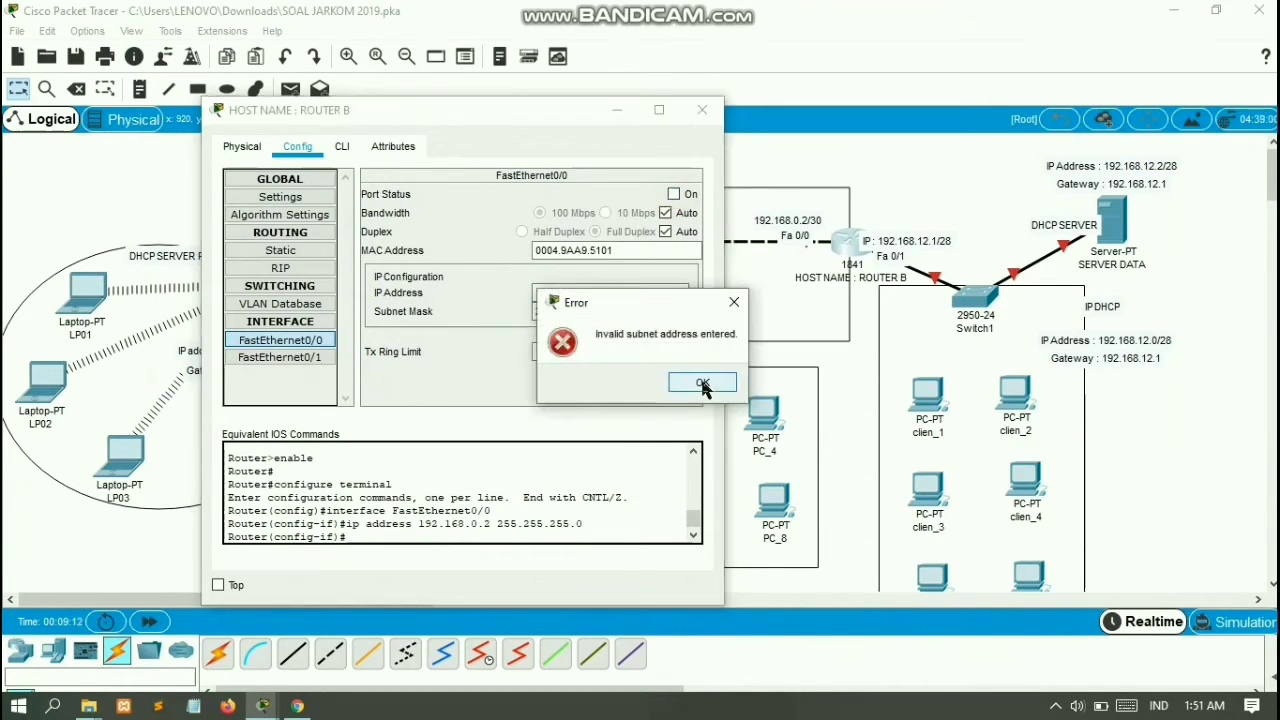
left_click(705, 381)
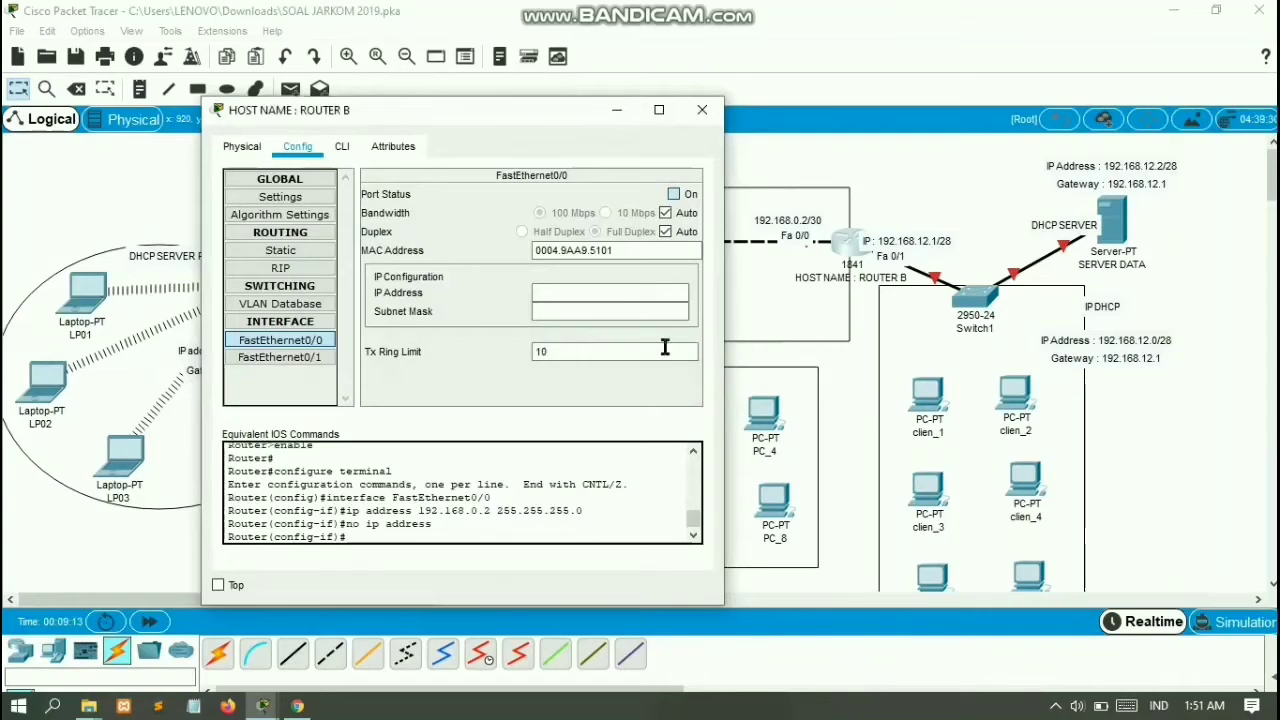
Configure Router B's FastEthernet0/0 interface with IP address 192.168.0.2 and subnet mask 255.255.255.252, and turn the port on
left_click(611, 291)
type("1")
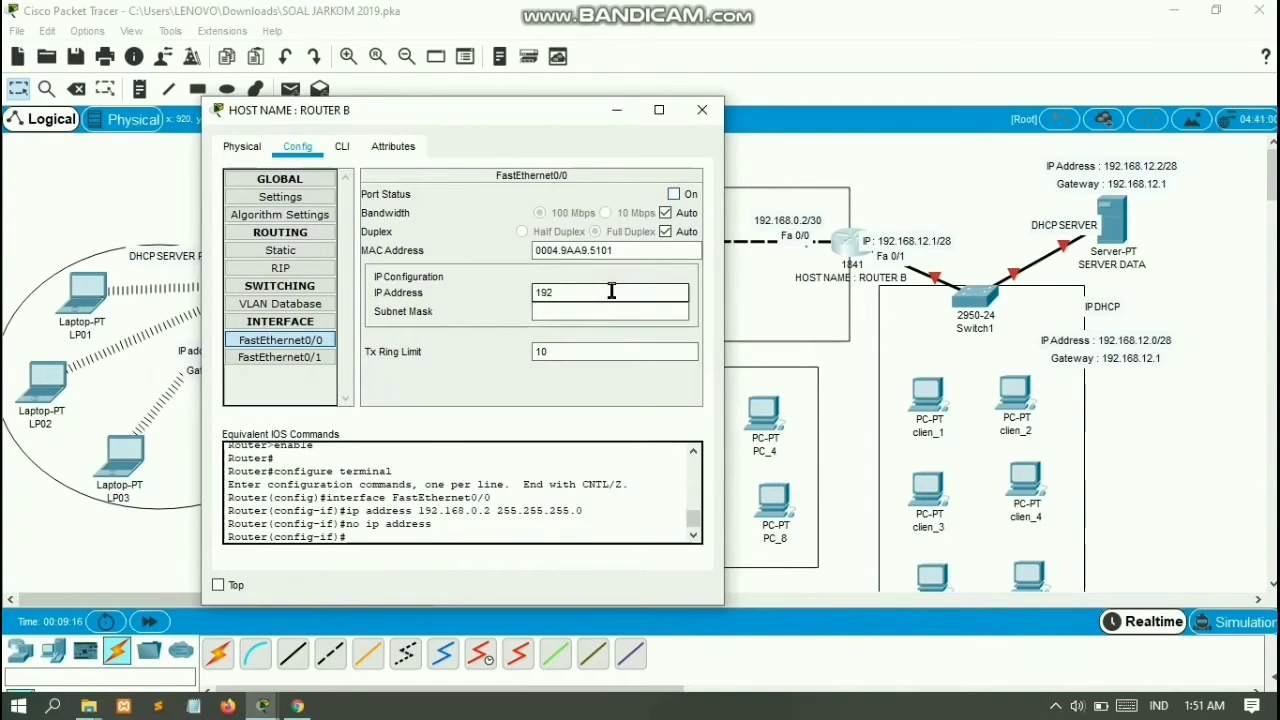
type("92.168.0.2")
left_click(617, 309)
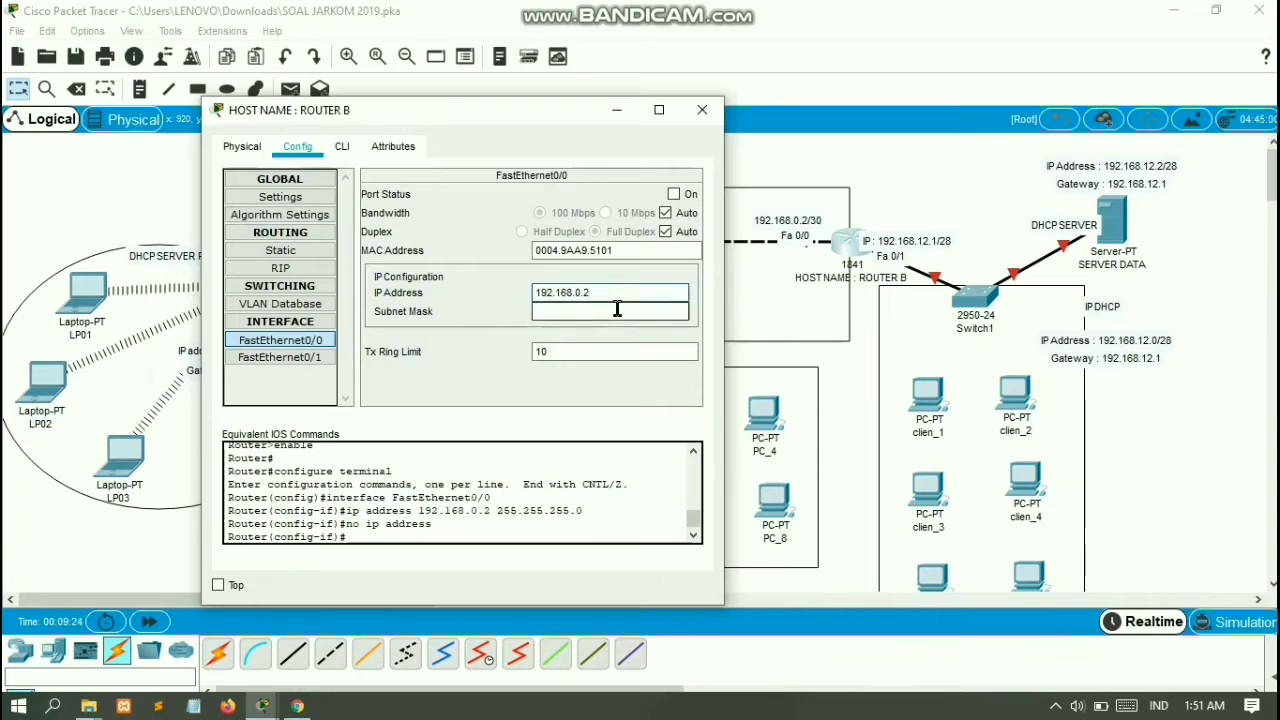
left_click(617, 309)
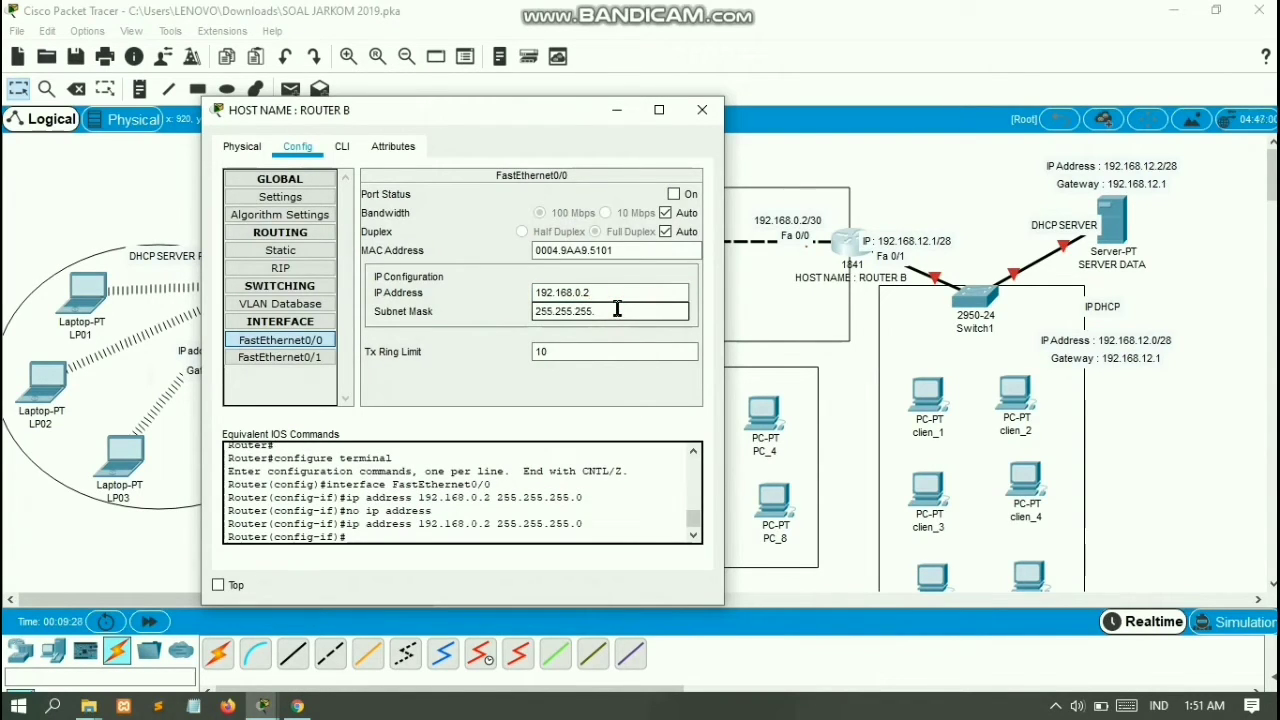
type("255")
key("BackSpace")
left_click(674, 194)
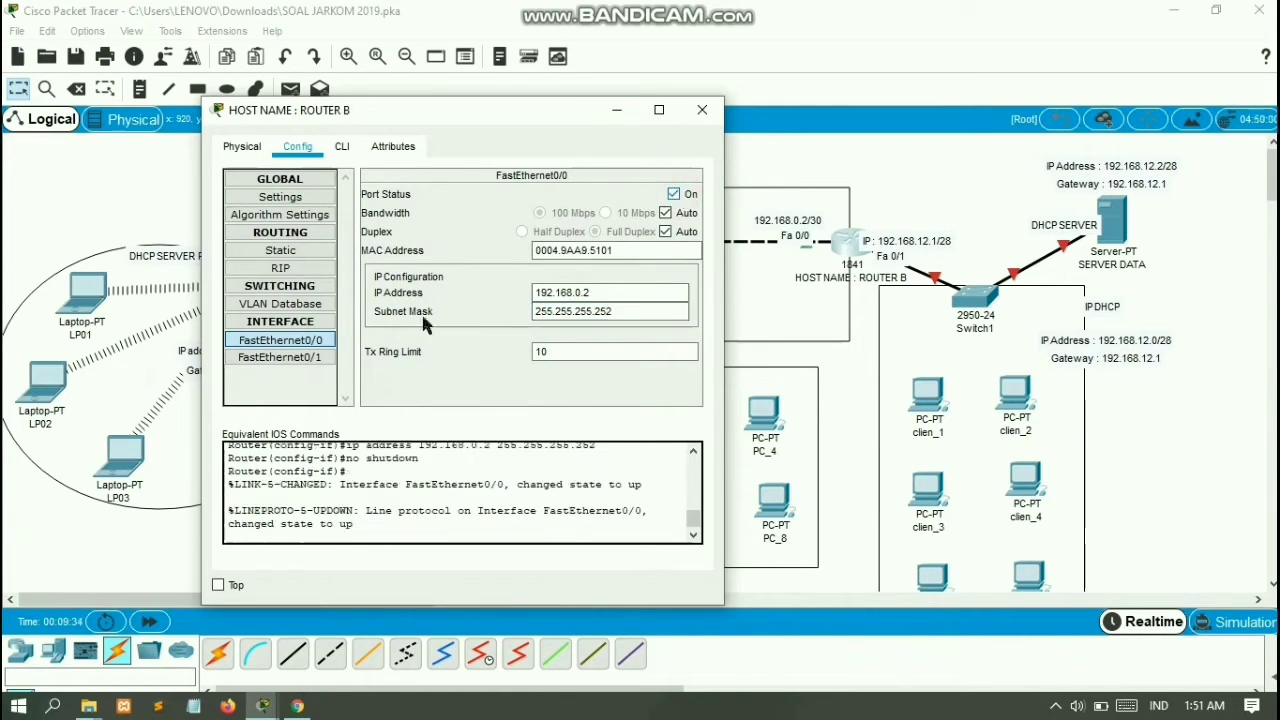
Configure Router B's FastEthernet0/1 interface with IP address 192.168.12.1 and subnet mask 255.255.255.240, and turn the port on
left_click(280, 357)
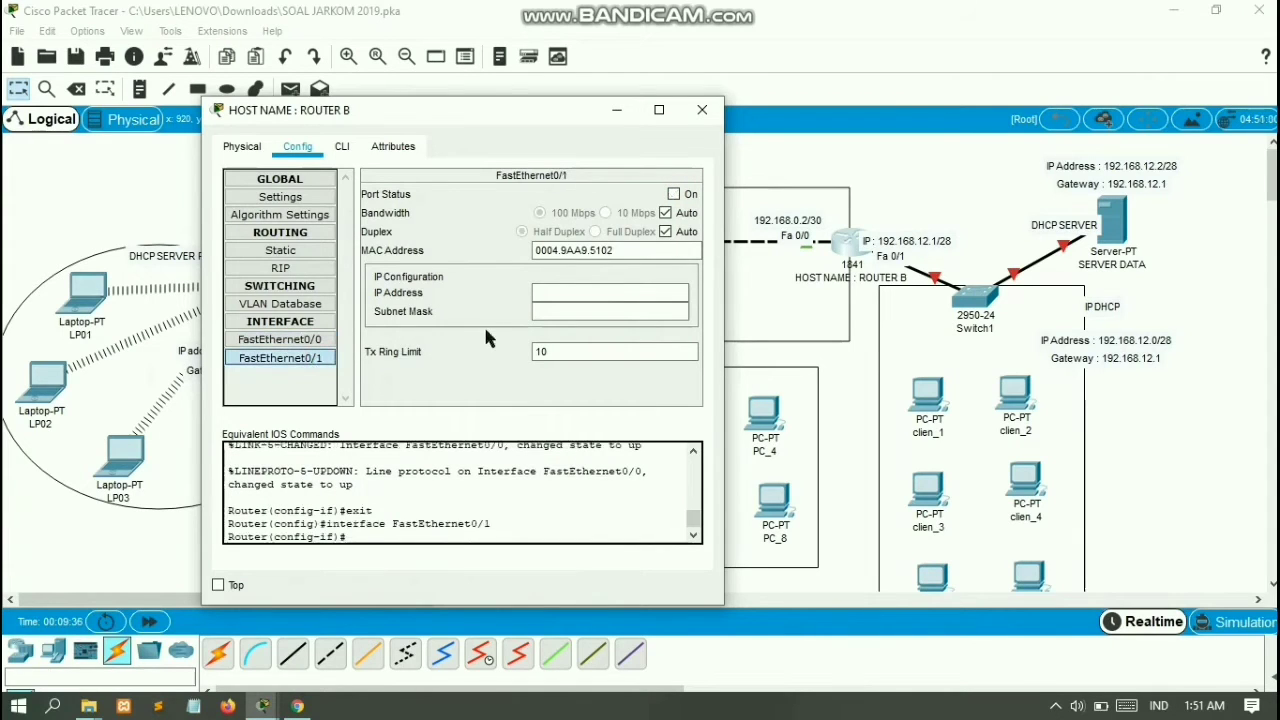
left_click(547, 299)
type("192.168.12.1")
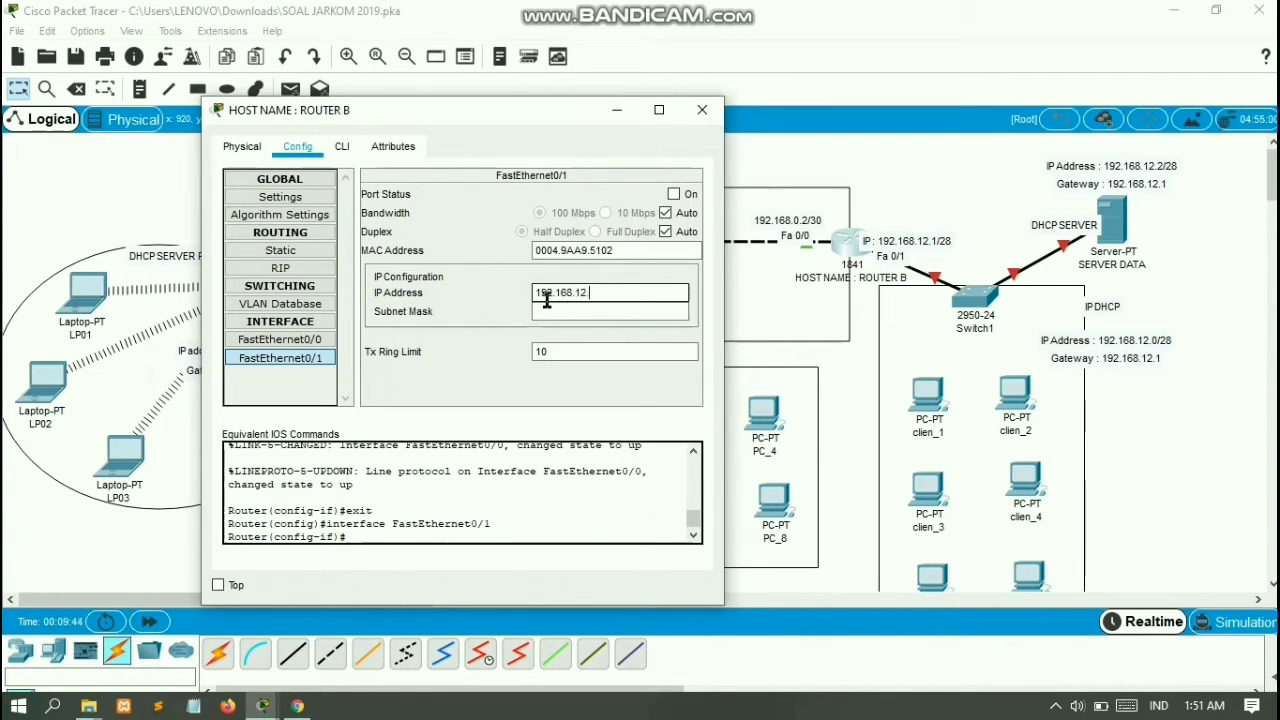
left_click(600, 311)
double_click(609, 314)
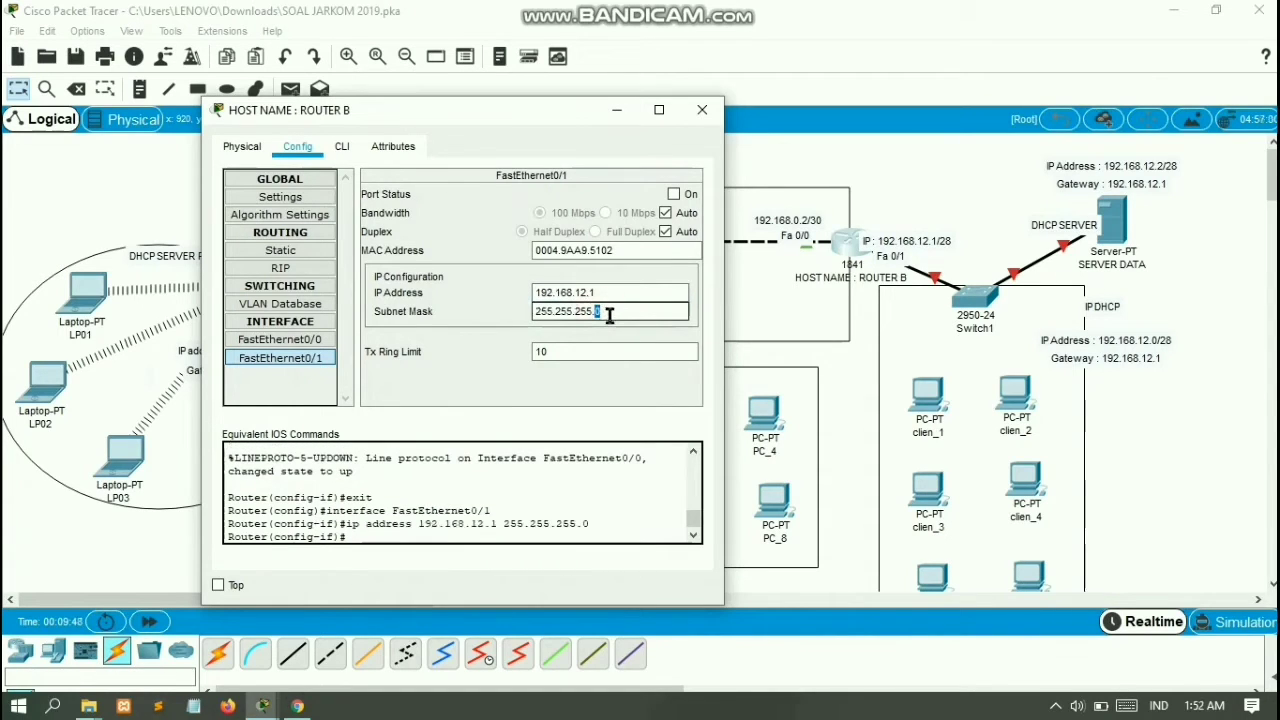
type("240")
left_click(673, 194)
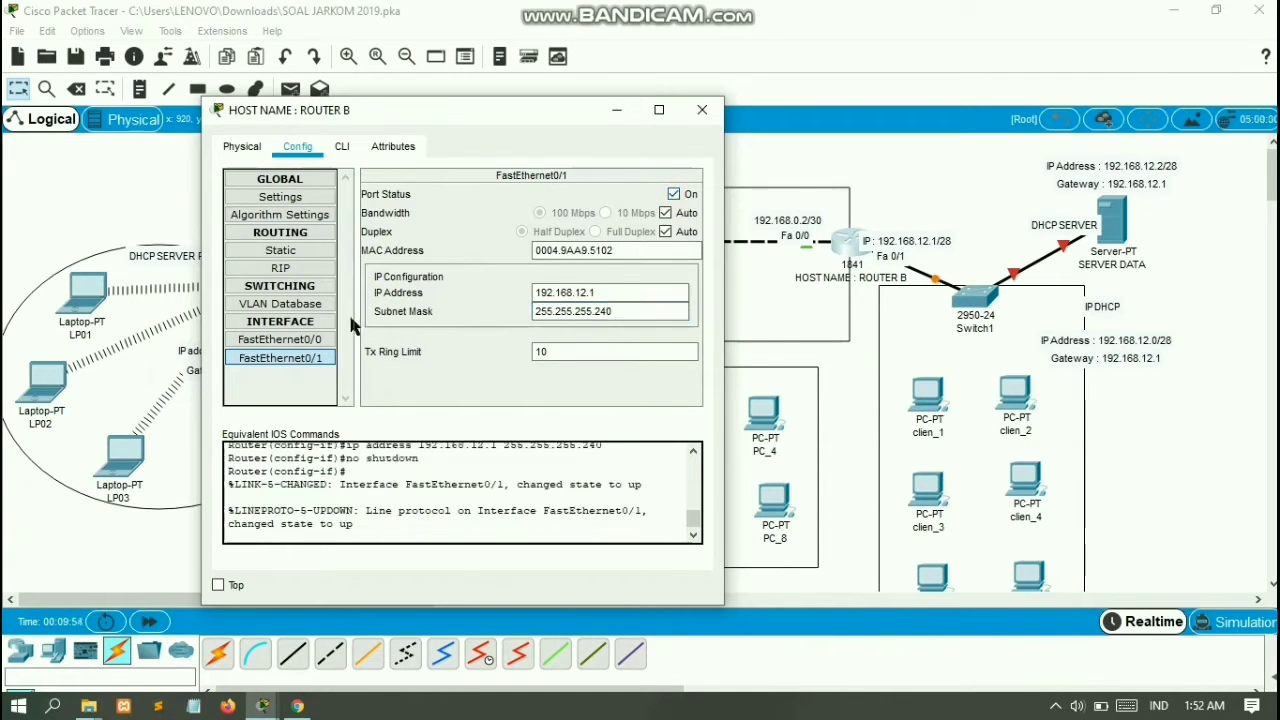
Add the network 192.168.0.0 to Router B's RIP routing
left_click(281, 268)
left_click(557, 207)
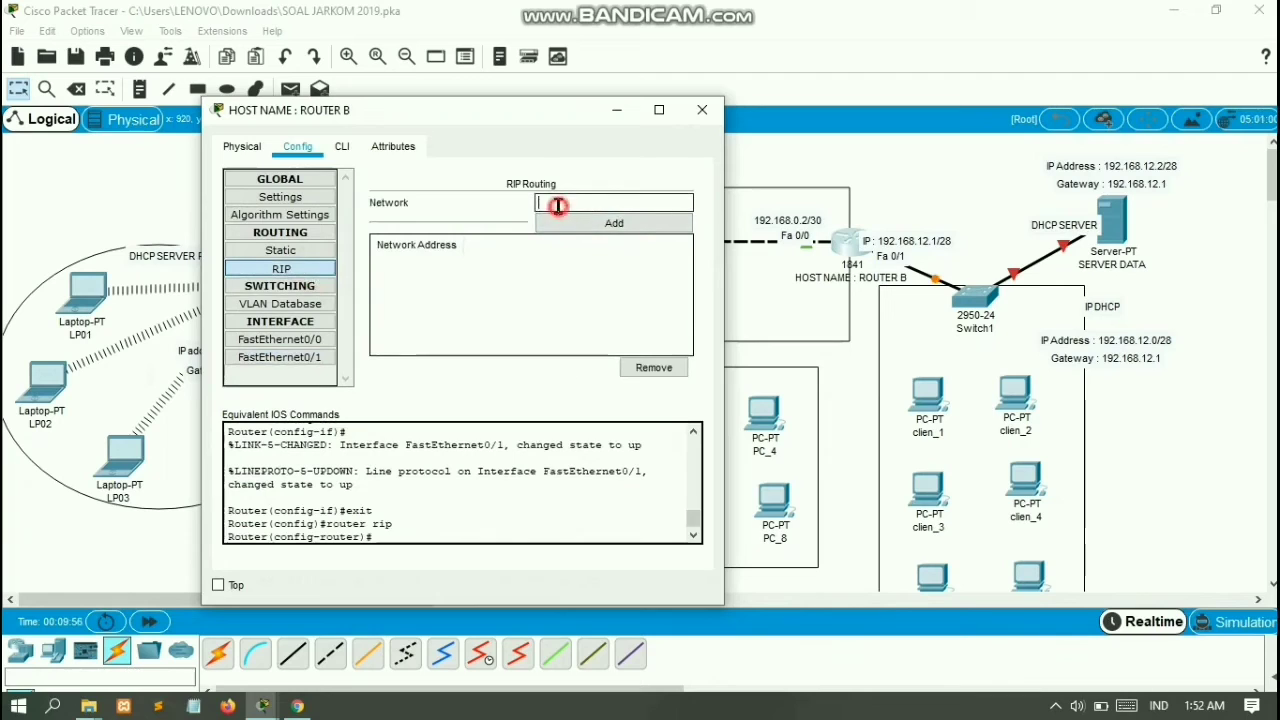
type("192.168.0.0")
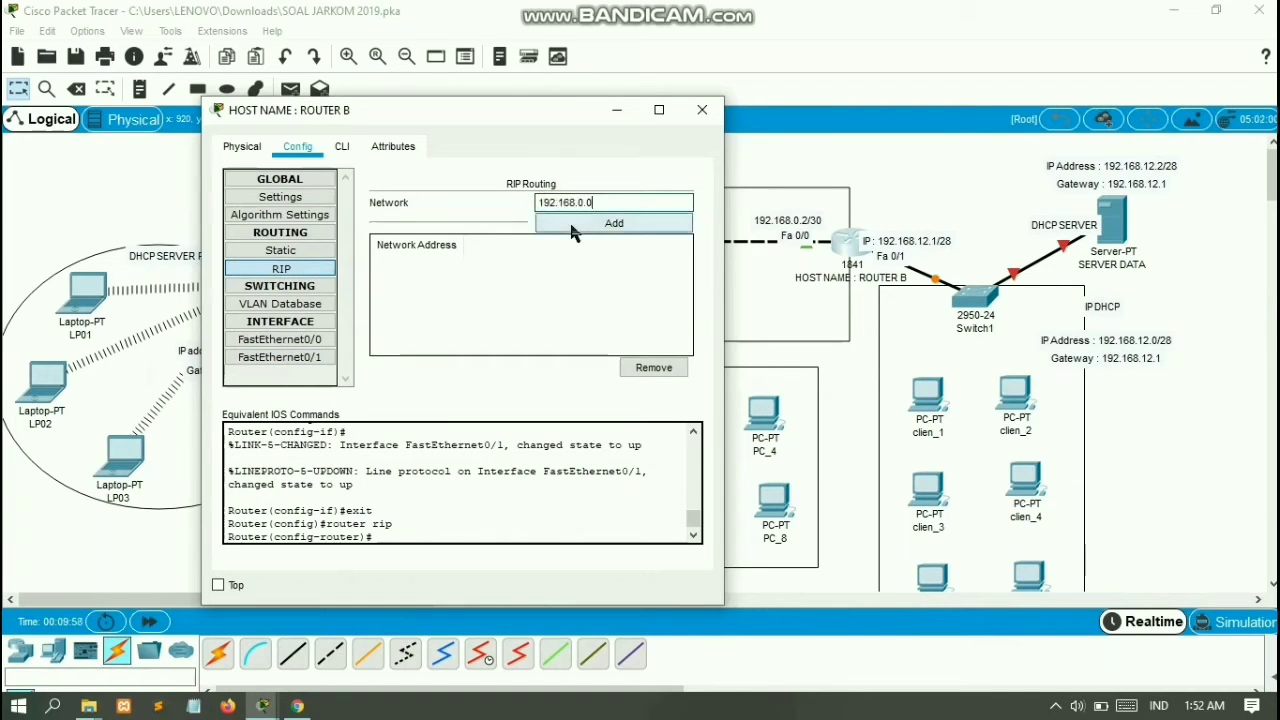
left_click(573, 222)
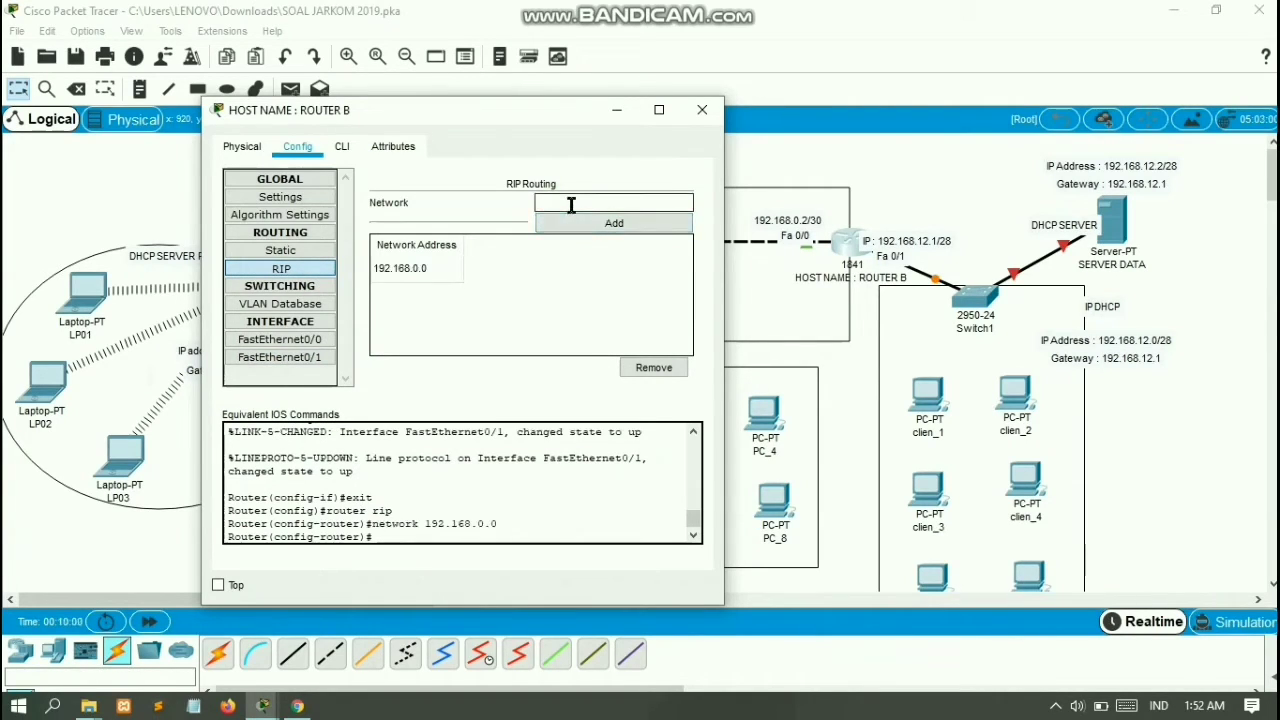
Add the networks 192.168.10.0 and 192.168.11.0 to Router B's RIP routing
left_click(571, 205)
type("192.168.0.0")
type("1")
left_click(584, 220)
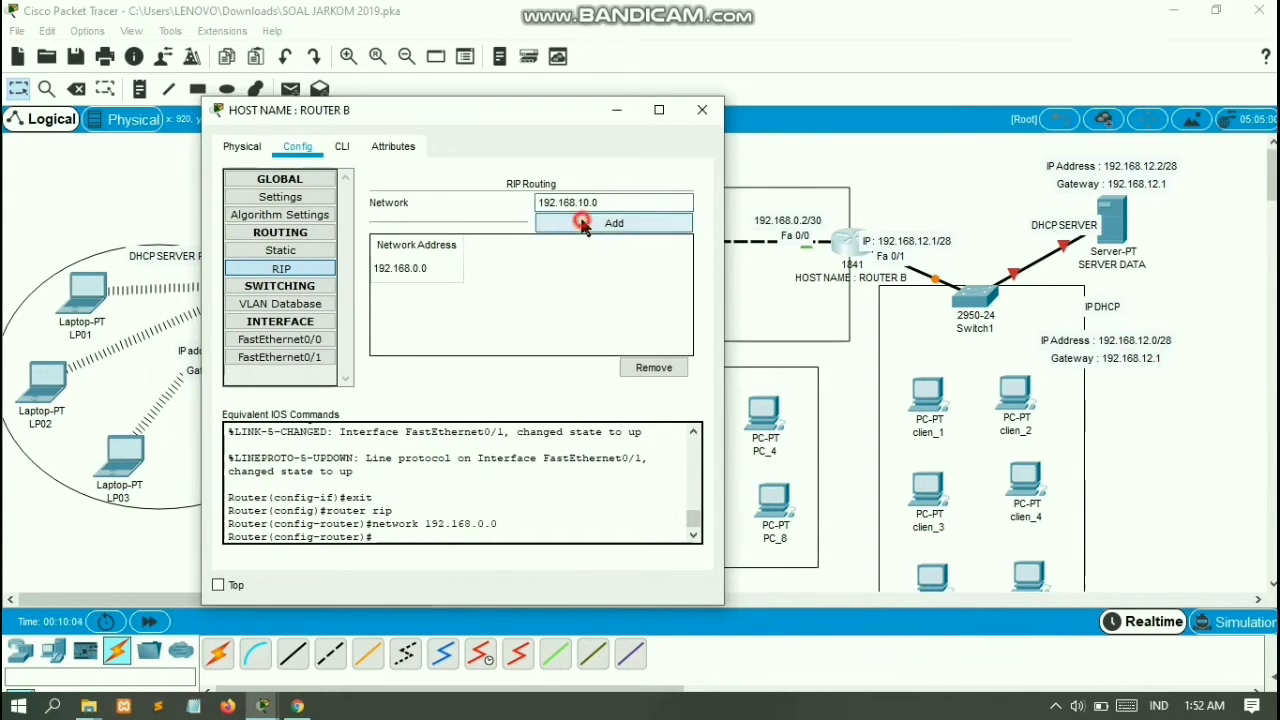
left_click(580, 205)
type("192.168.0.0")
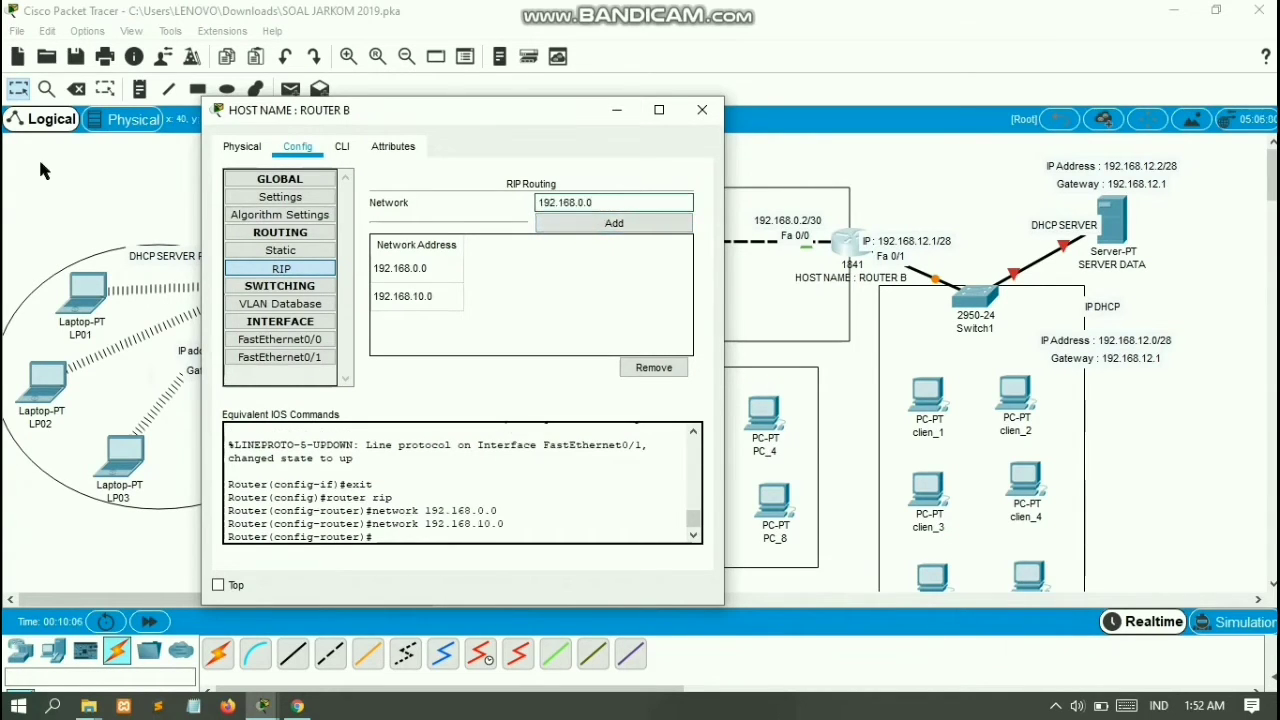
key("Delete")
type("11")
left_click(575, 222)
Add the network 192.168.12.0 to Router B's RIP routing and close the router's configuration
left_click(586, 201)
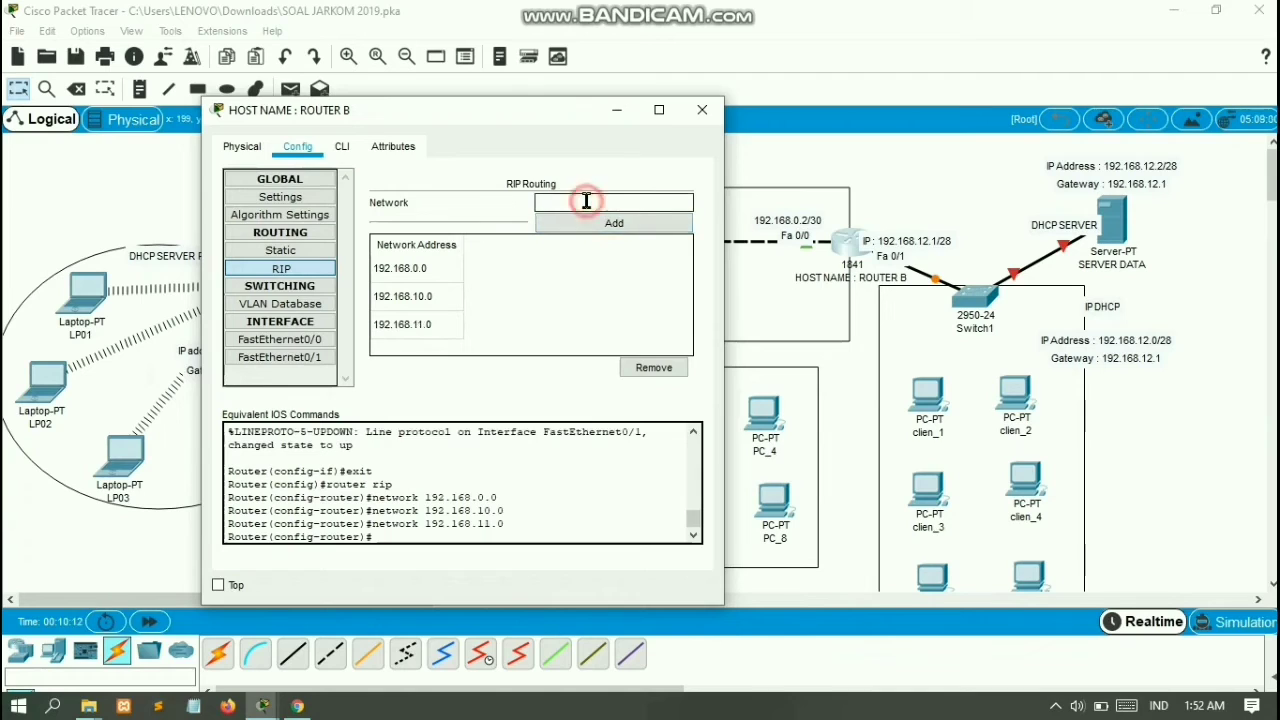
type("192.168.0.0")
key("BackSpace")
type("12")
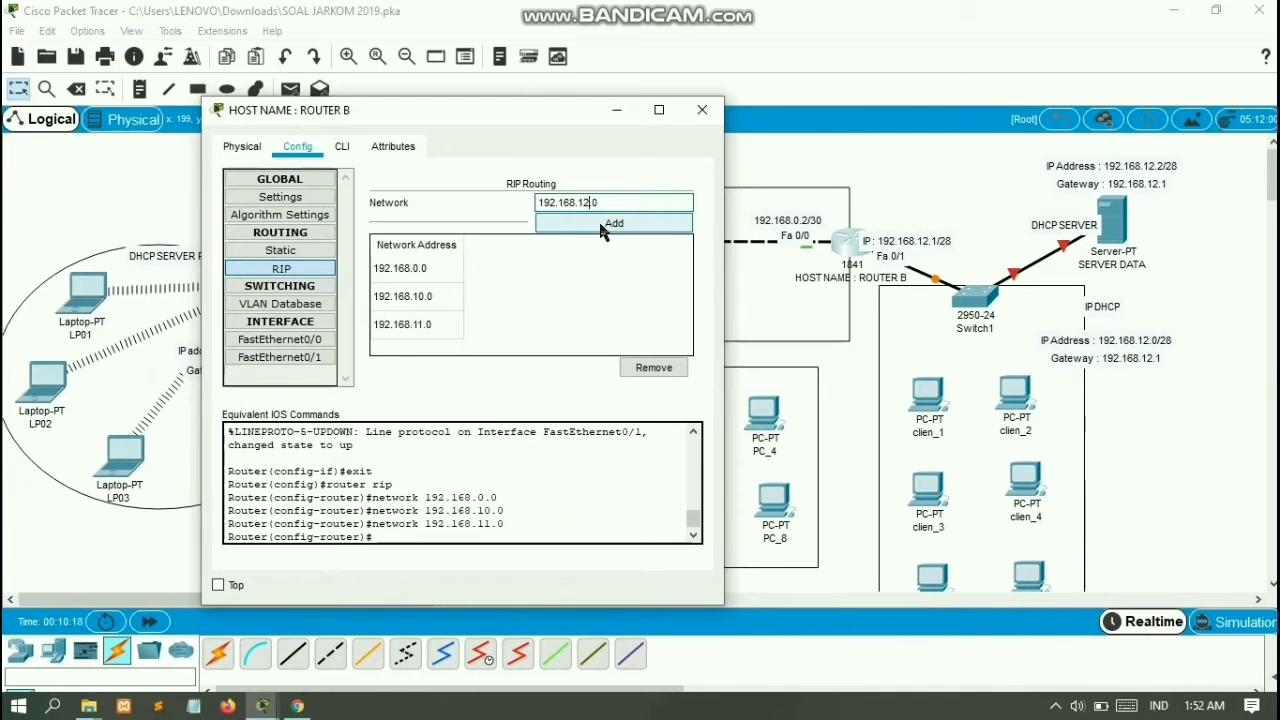
left_click(603, 224)
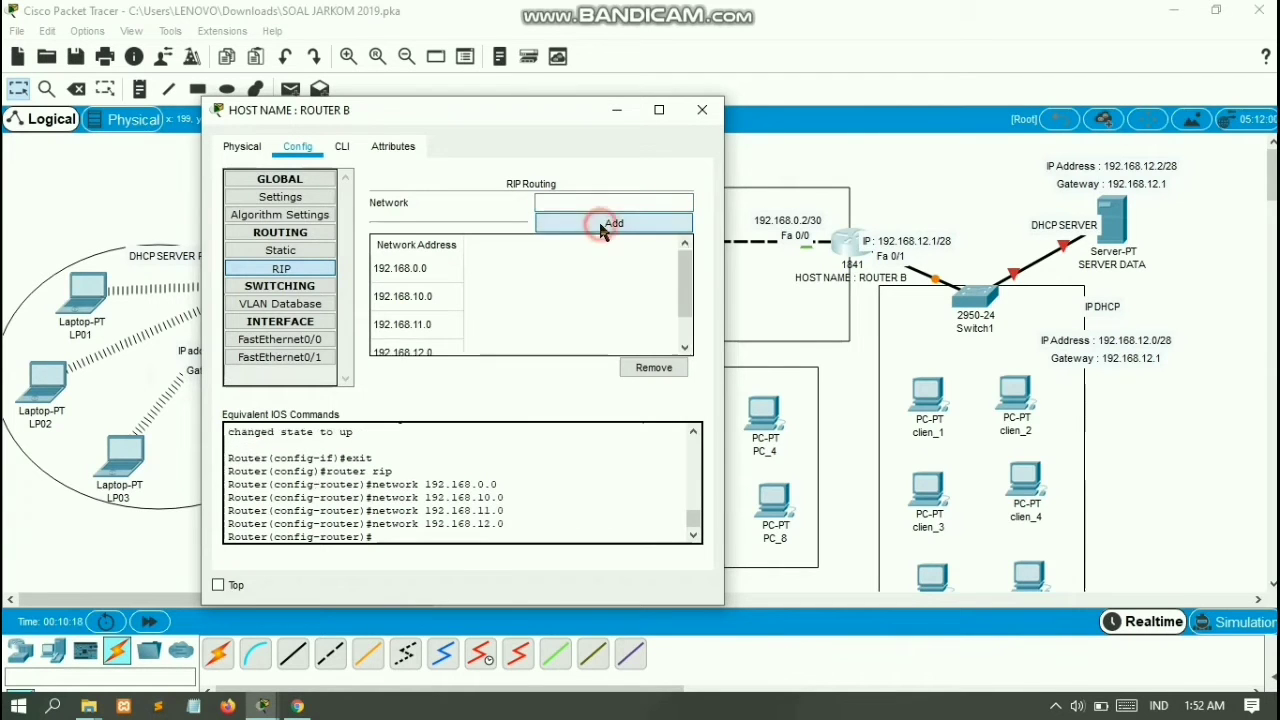
left_click(704, 111)
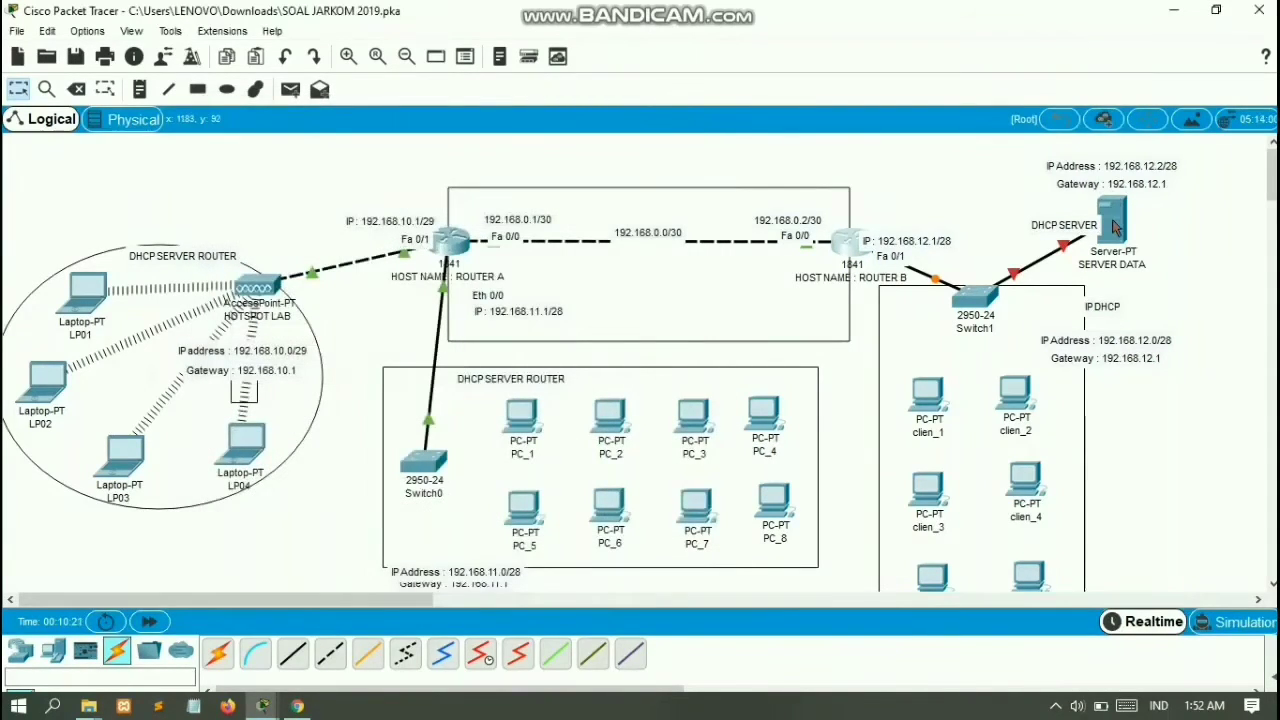
Open the IP configuration of SERVER DATA and set its static IP address to 192.168.12.2
left_click(1113, 224)
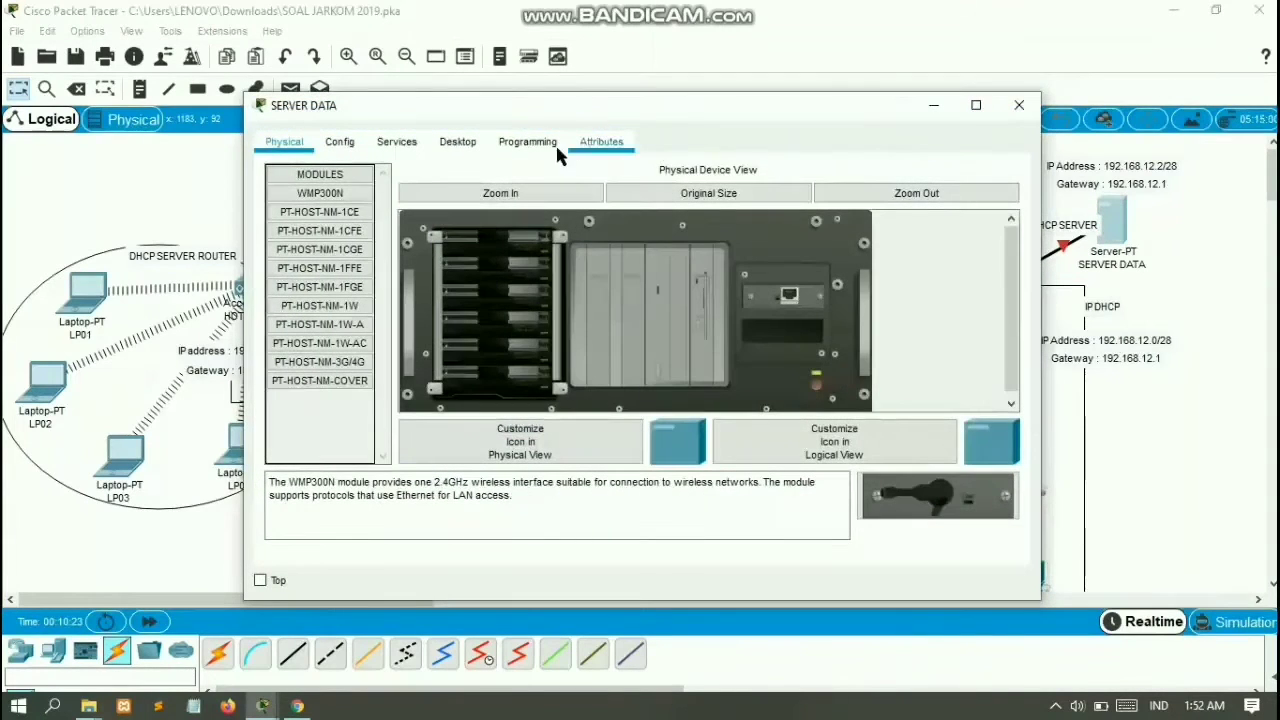
left_click(545, 145)
left_click(464, 143)
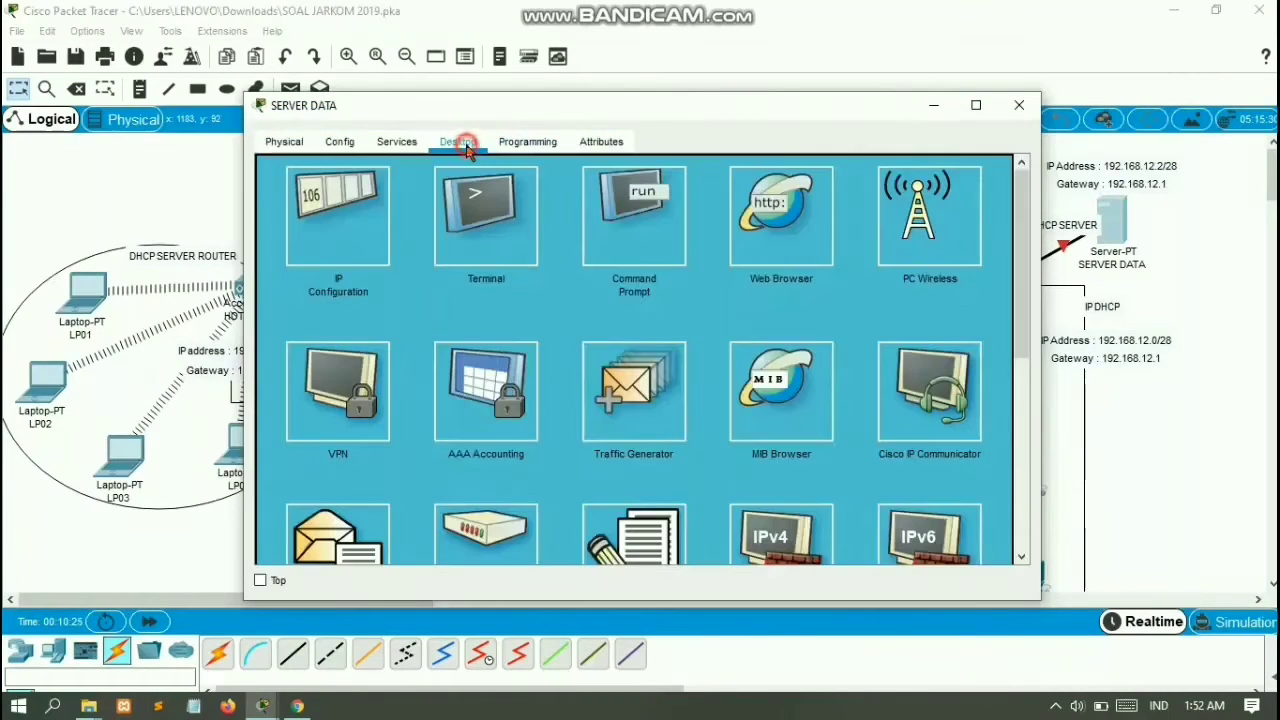
left_click(381, 203)
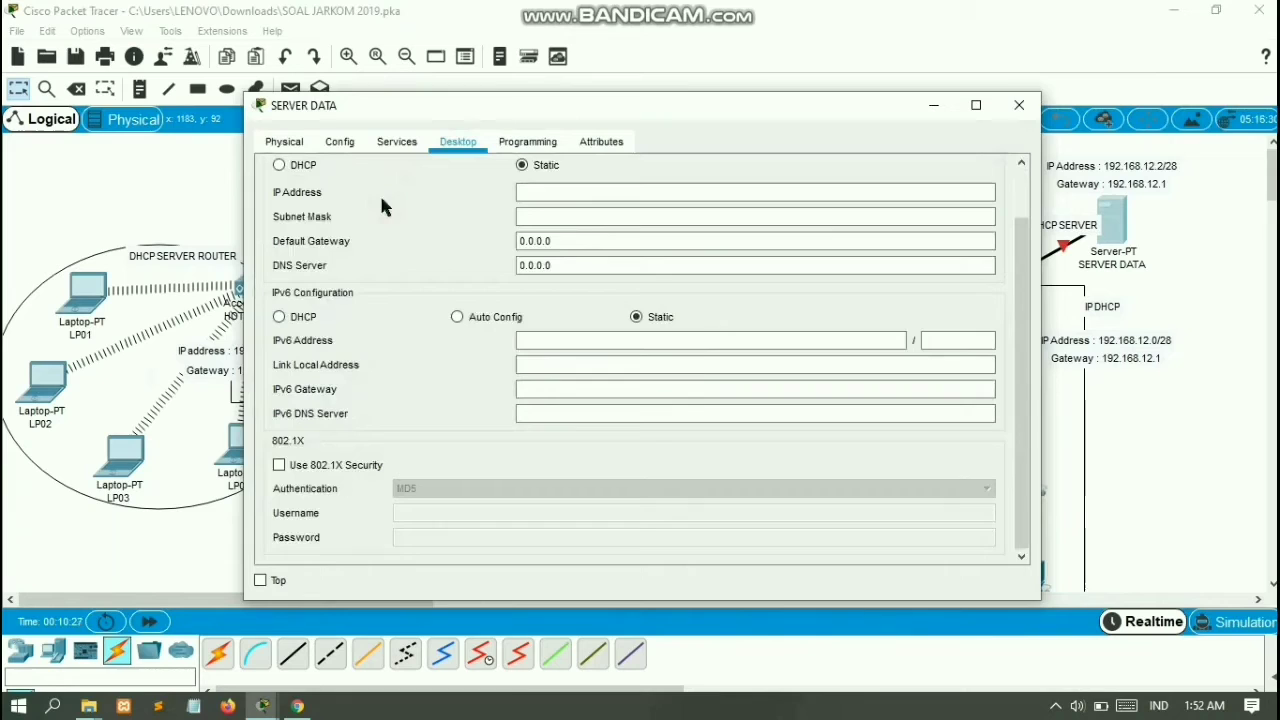
left_click(538, 192)
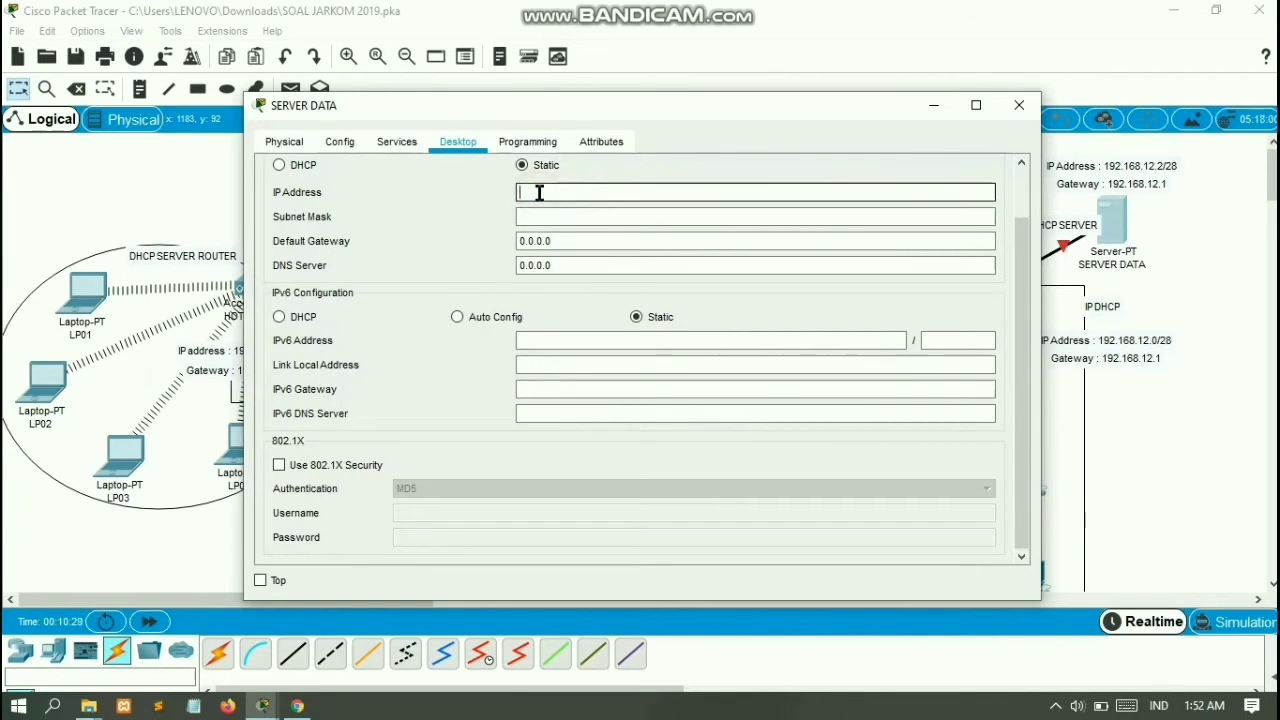
type("192.168.0.0")
key("BackSpace")
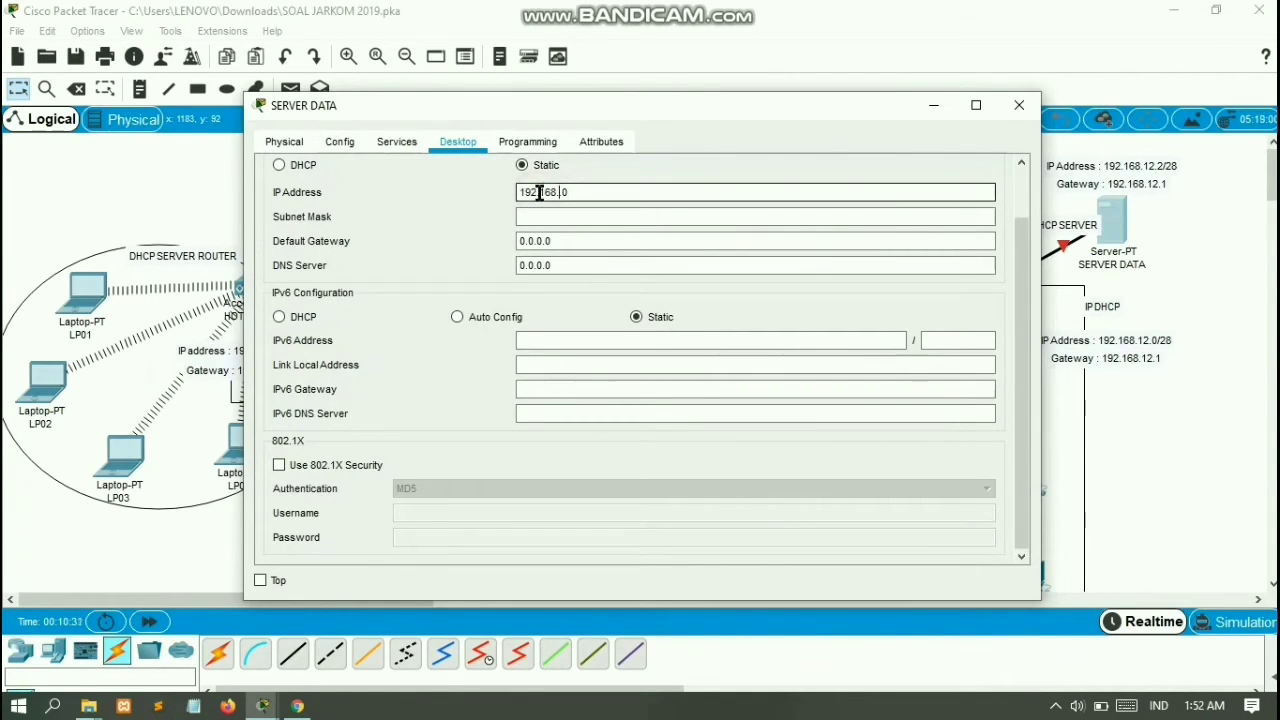
type("12")
key("BackSpace")
type("2.2")
Set SERVER DATA's subnet mask to 255.255.255.240 and its default gateway to 192.168.12.1
left_click(556, 216)
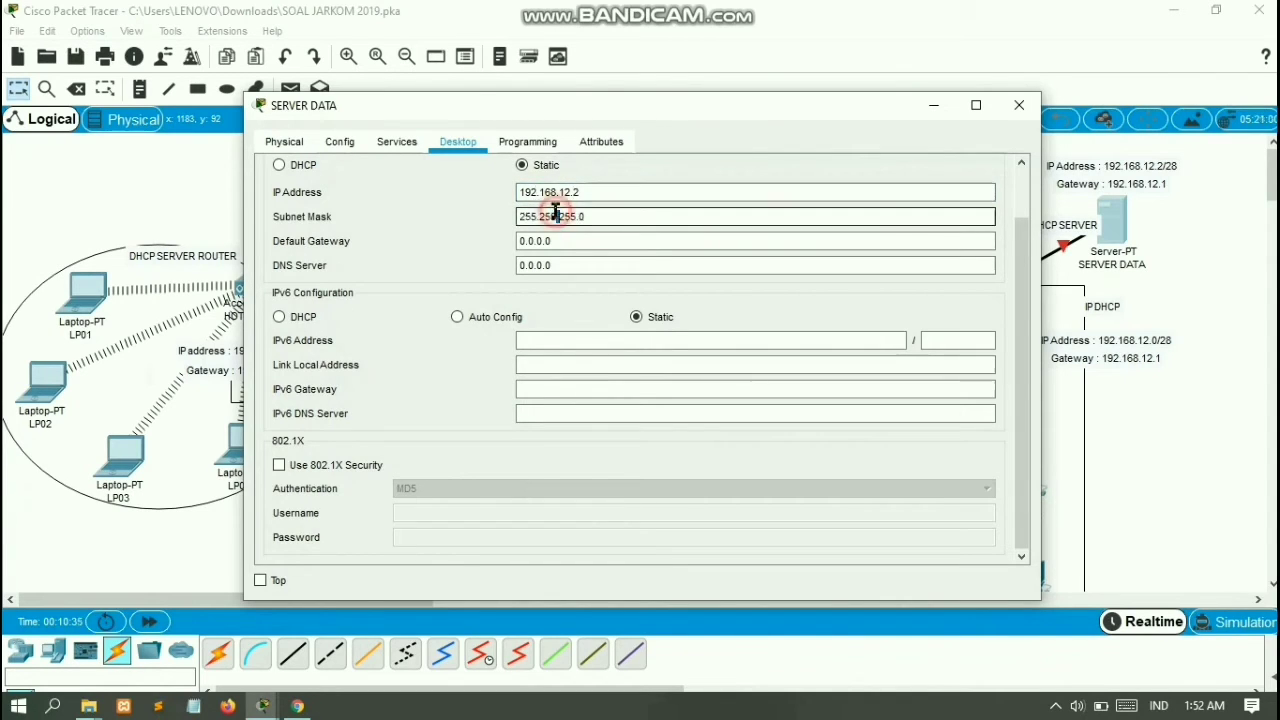
left_click(610, 216)
key("BackSpace")
type("240")
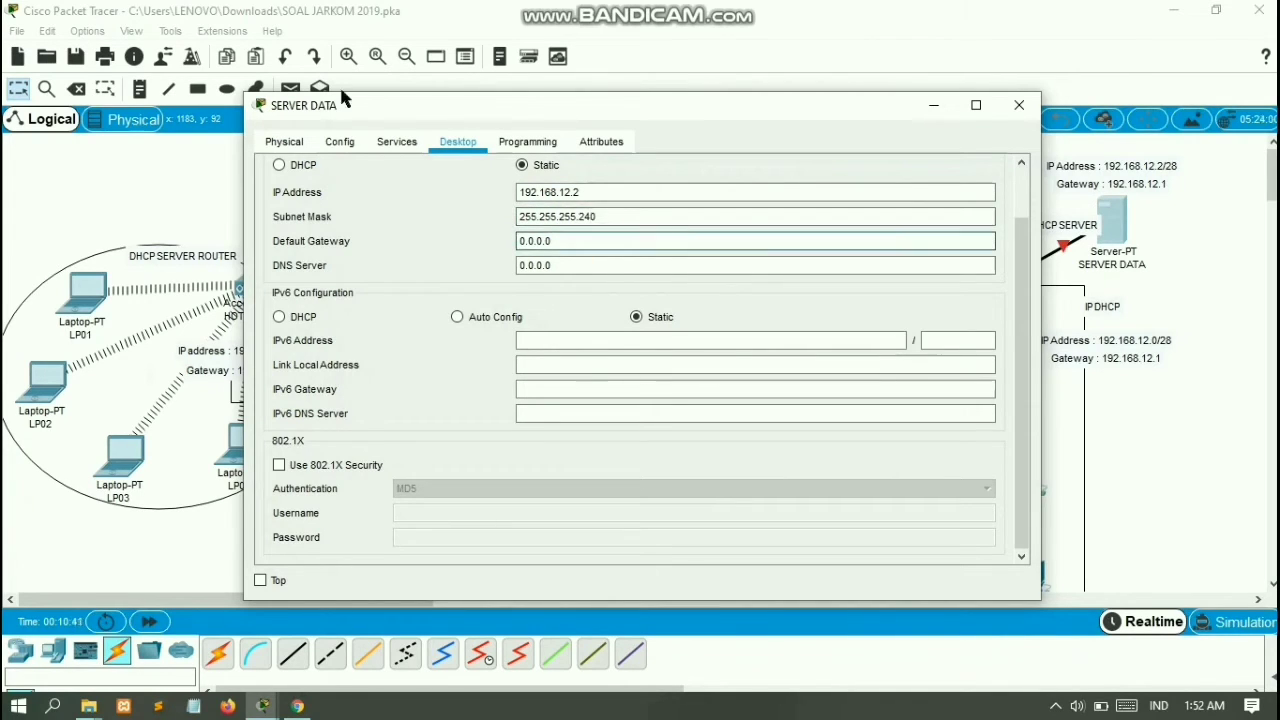
key("Tab")
type("192.168.0.0")
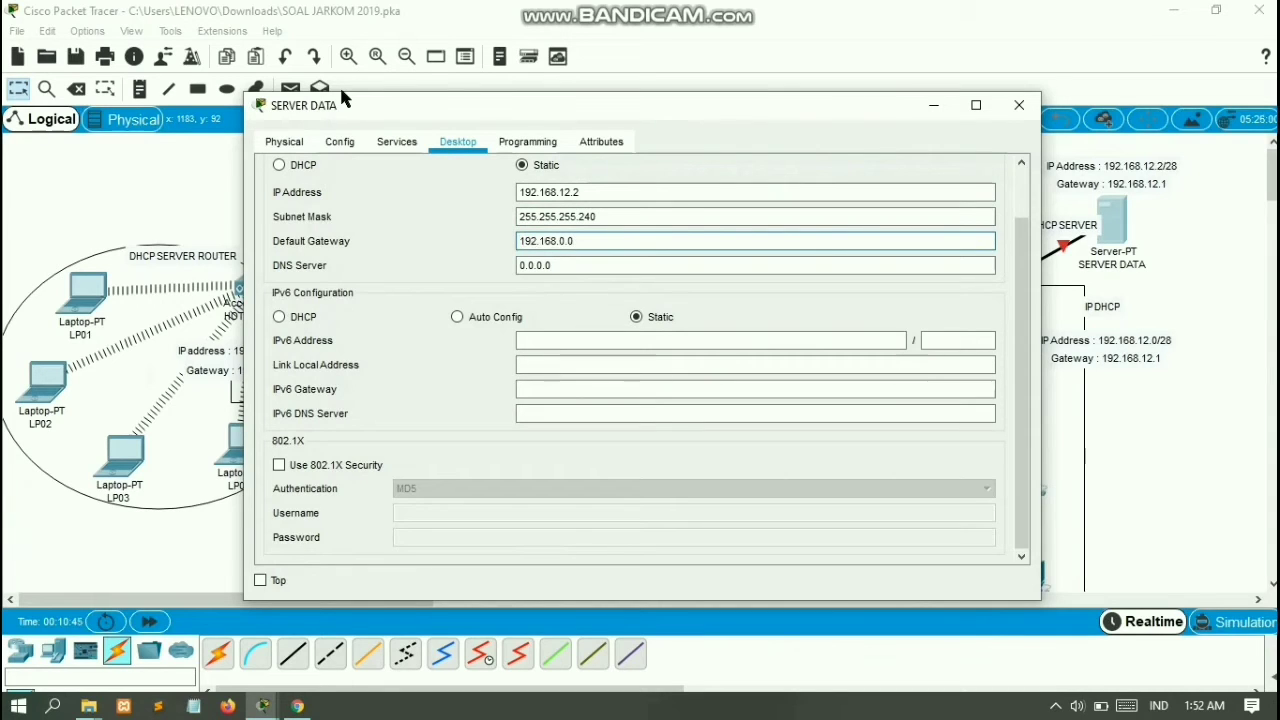
key("BackSpace")
type("12")
key("BackSpace")
type("12")
Turn on the FastEthernet0 port of SERVER DATA
left_click(338, 152)
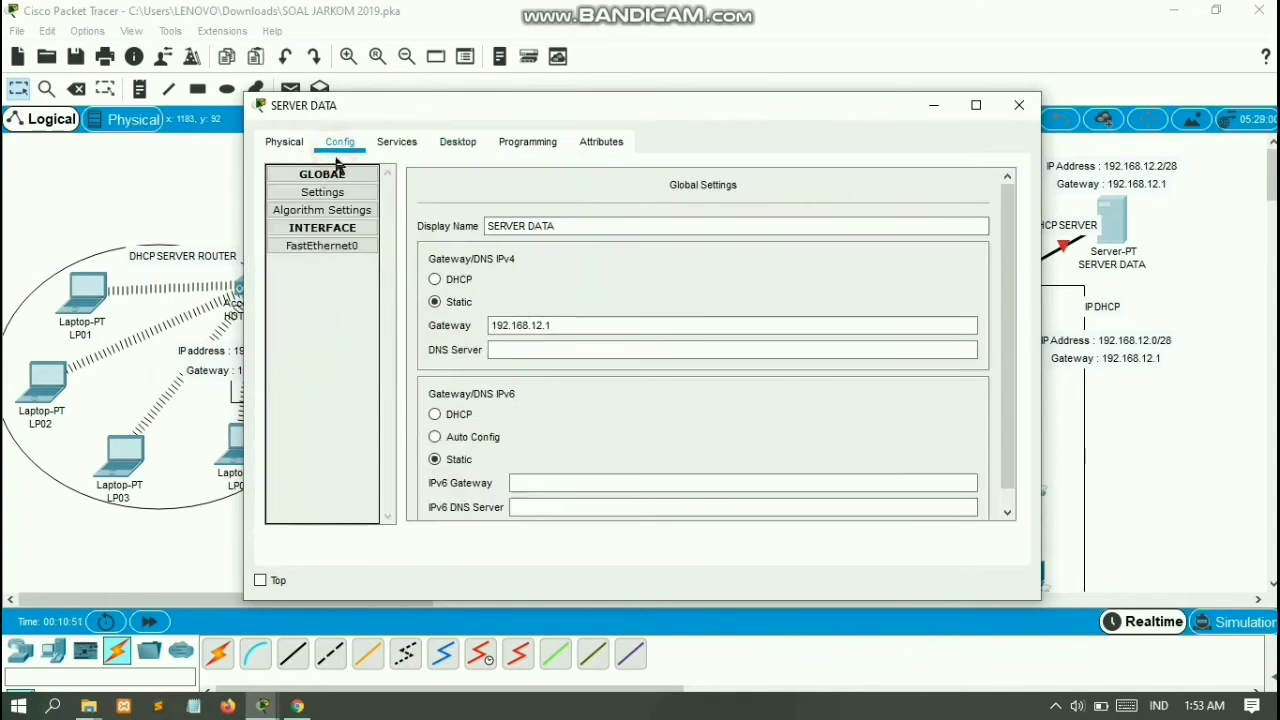
left_click(341, 245)
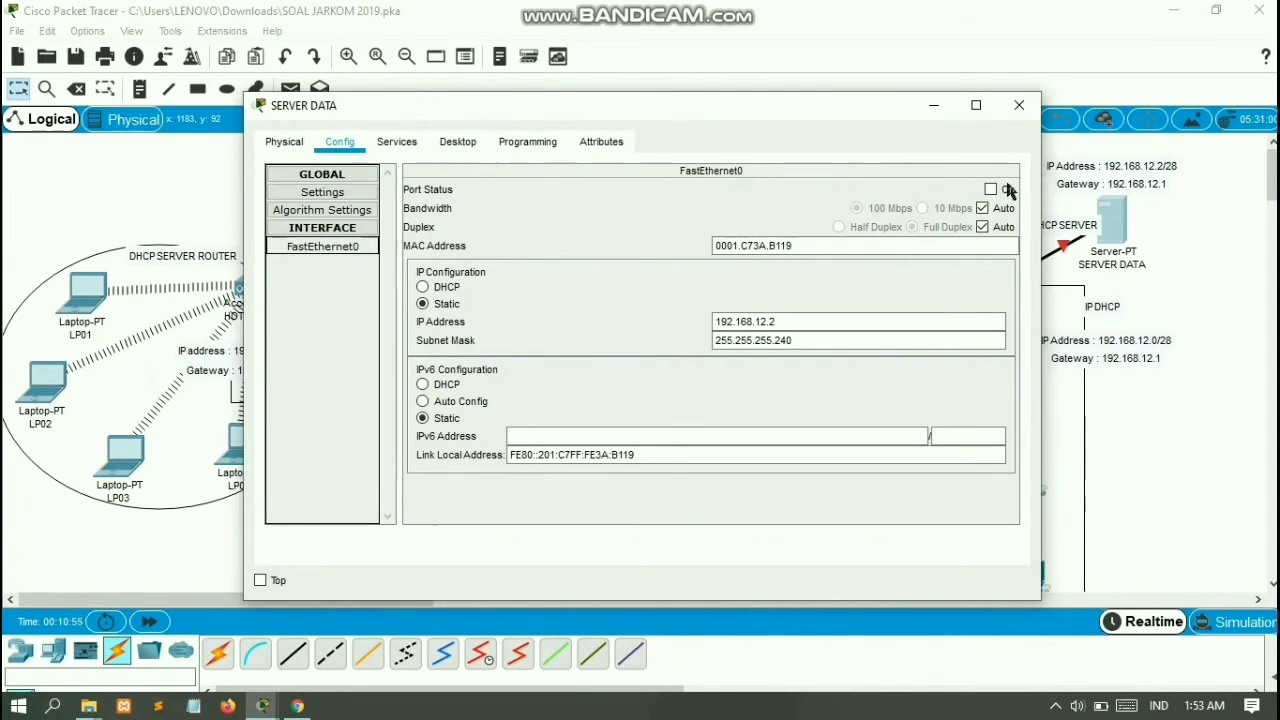
left_click(991, 189)
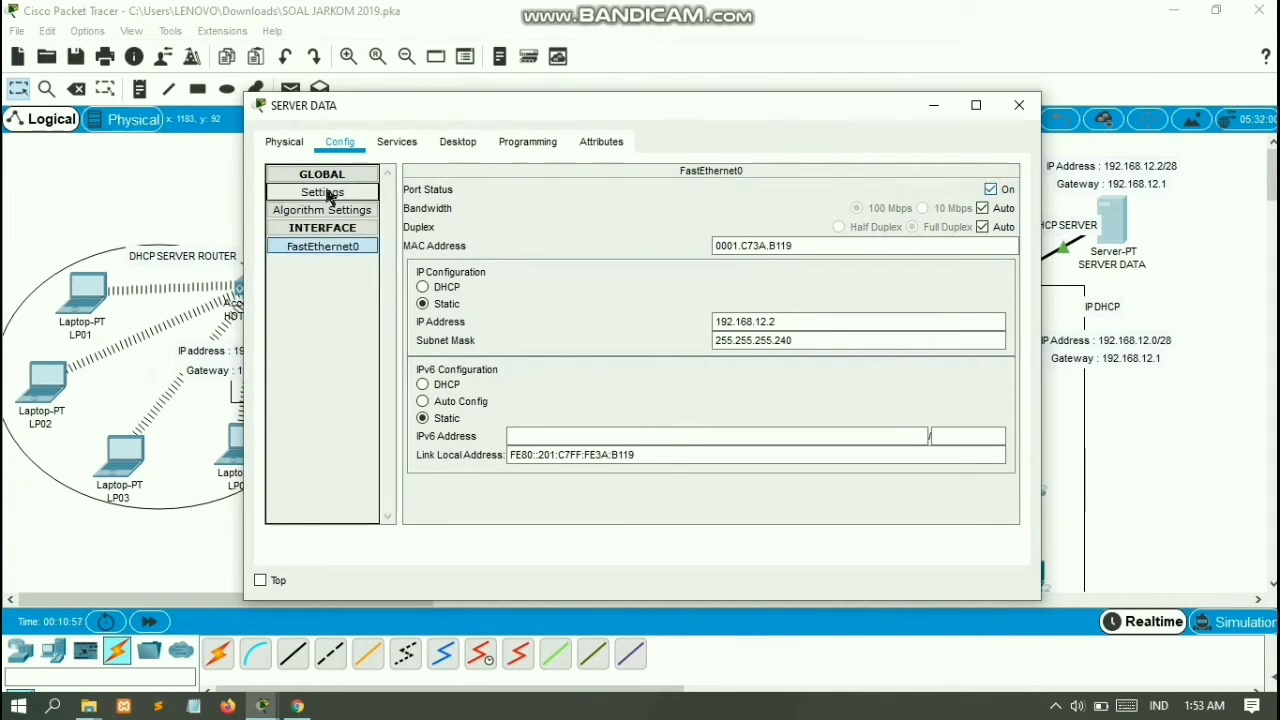
Turn on the DHCP service of SERVER DATA for the FastEthernet0 interface
left_click(396, 143)
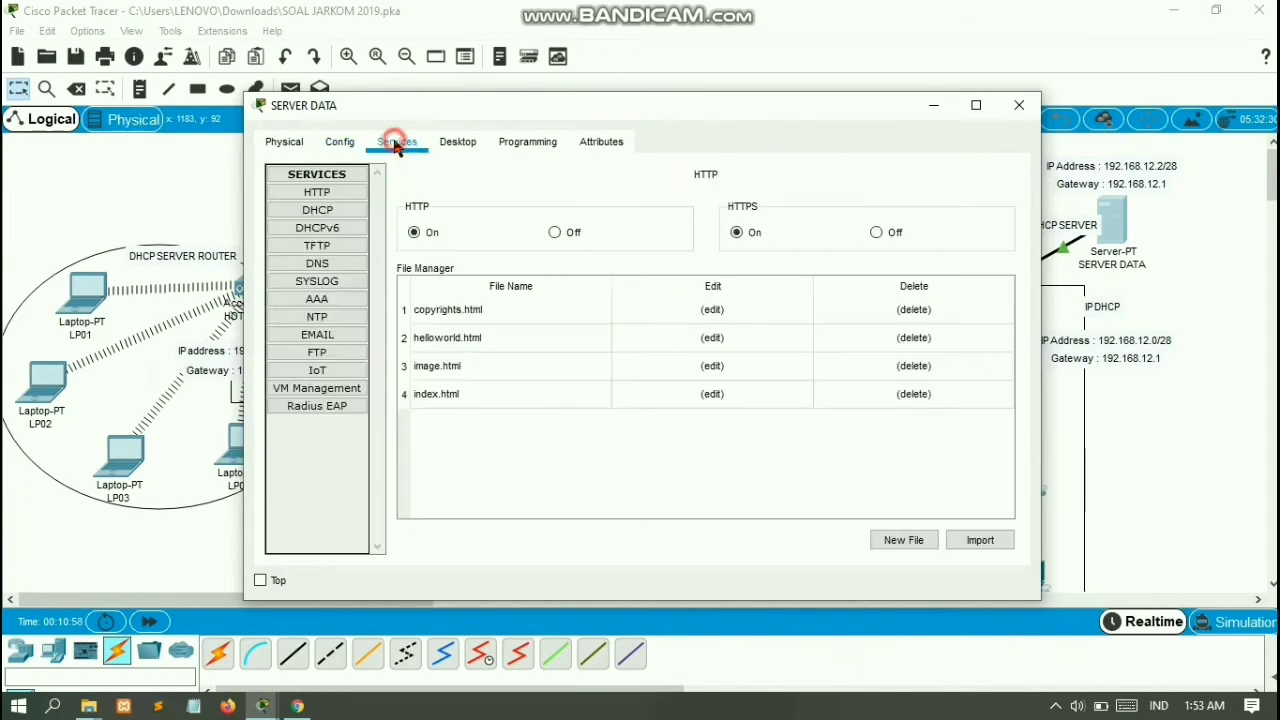
left_click(329, 218)
left_click(758, 211)
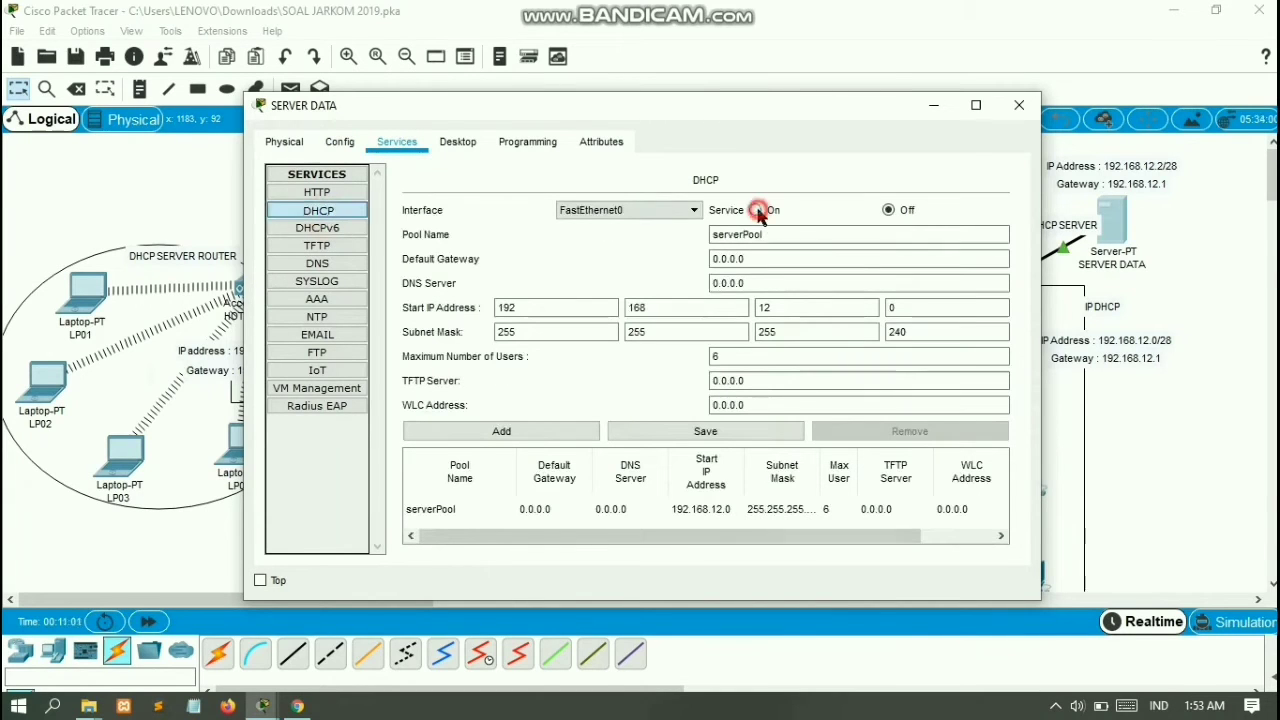
Set the default gateway of the DHCP pool serverPool to 192.168.12.1
left_click(757, 265)
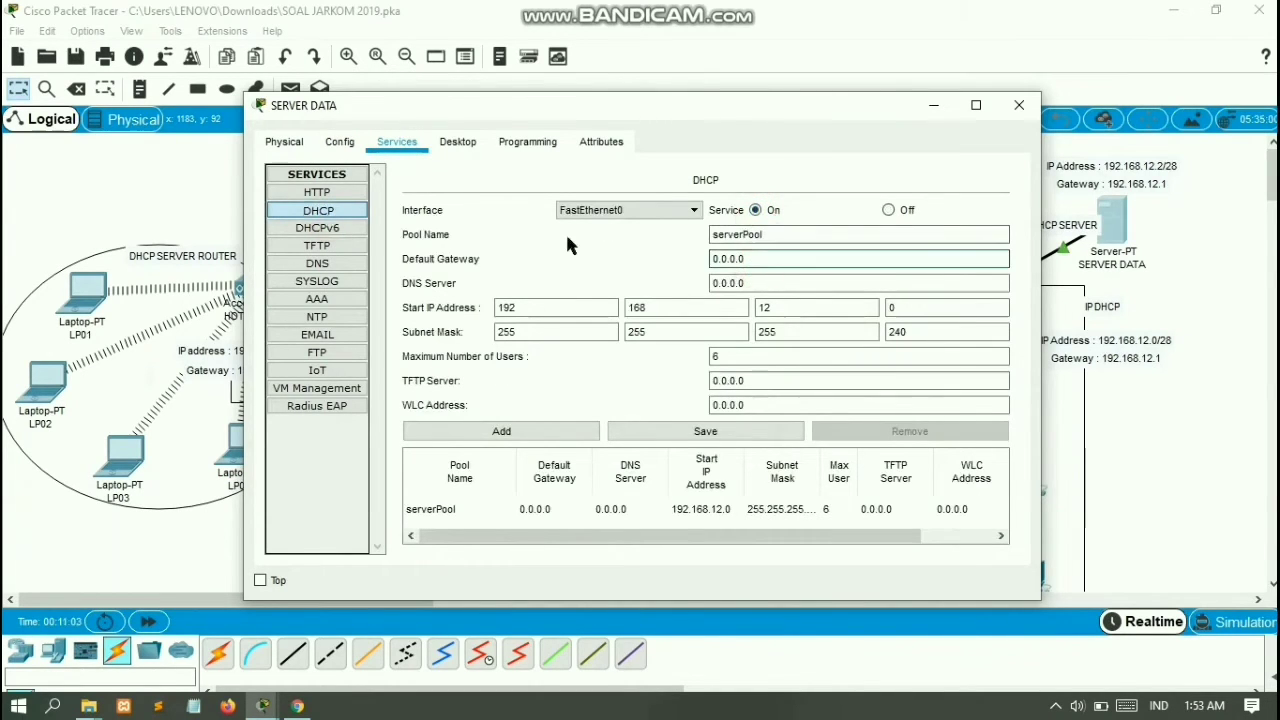
key("ctrl+a")
type("192.168.0.0")
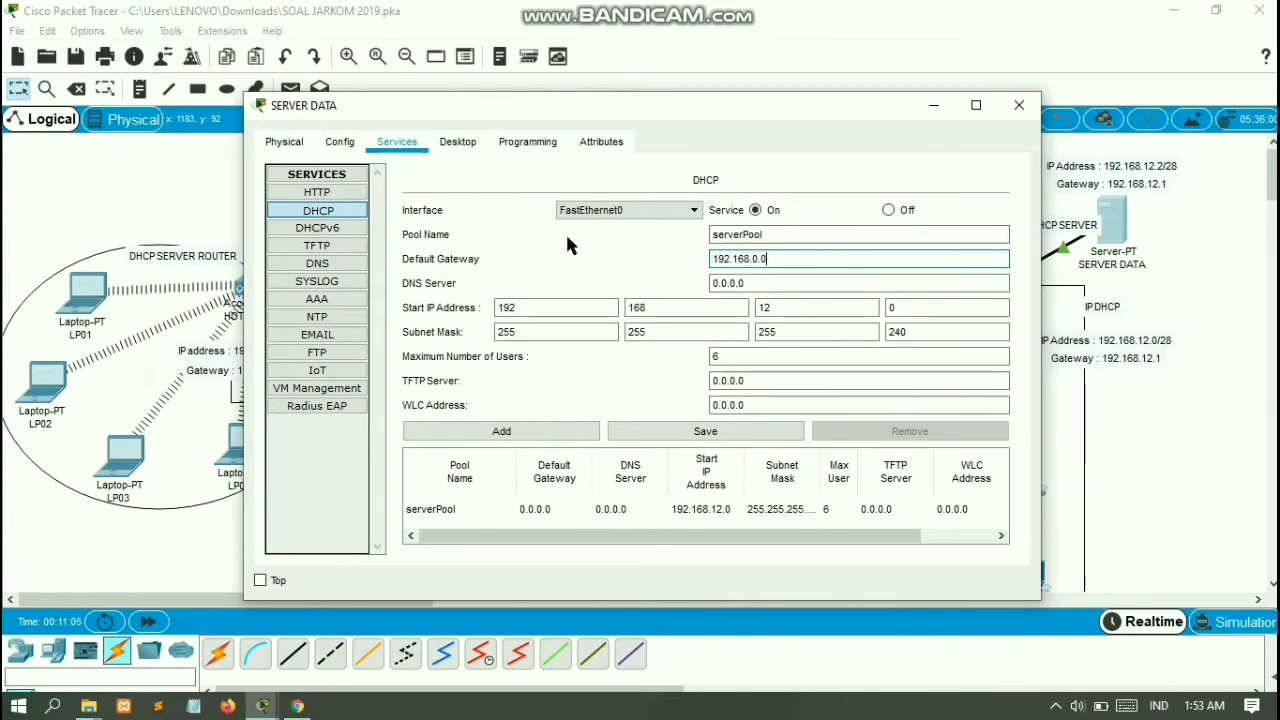
key("Left")
key("BackSpace")
key("BackSpace")
type("12.")
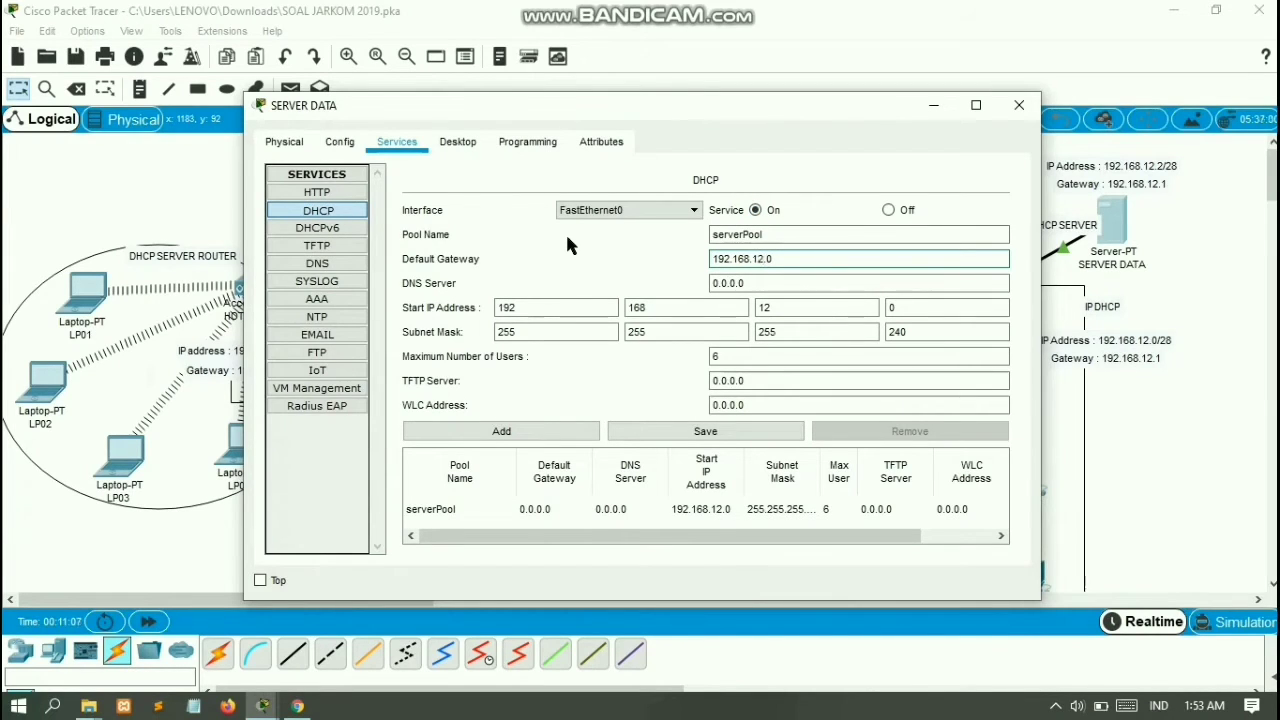
key("BackSpace")
type("1")
Set the start IP address of serverPool to 192.168.12.3, save the pool and close the server's configuration
left_click(937, 305)
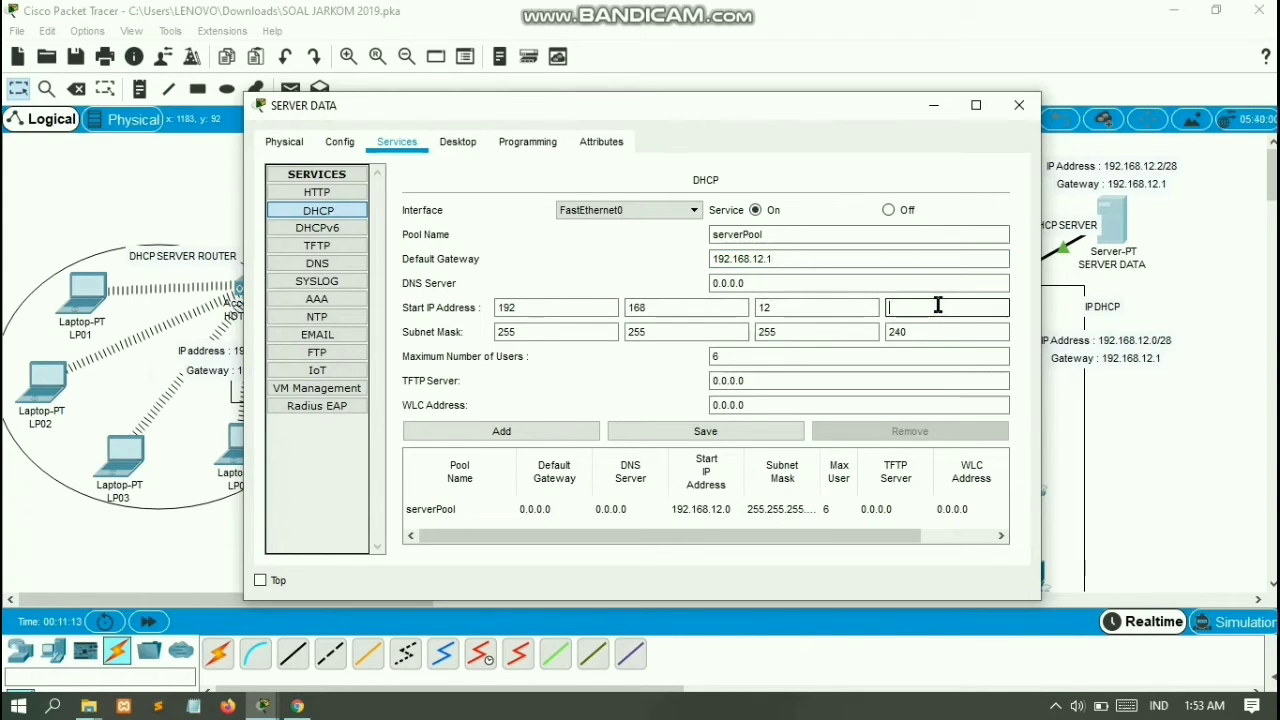
left_click(738, 438)
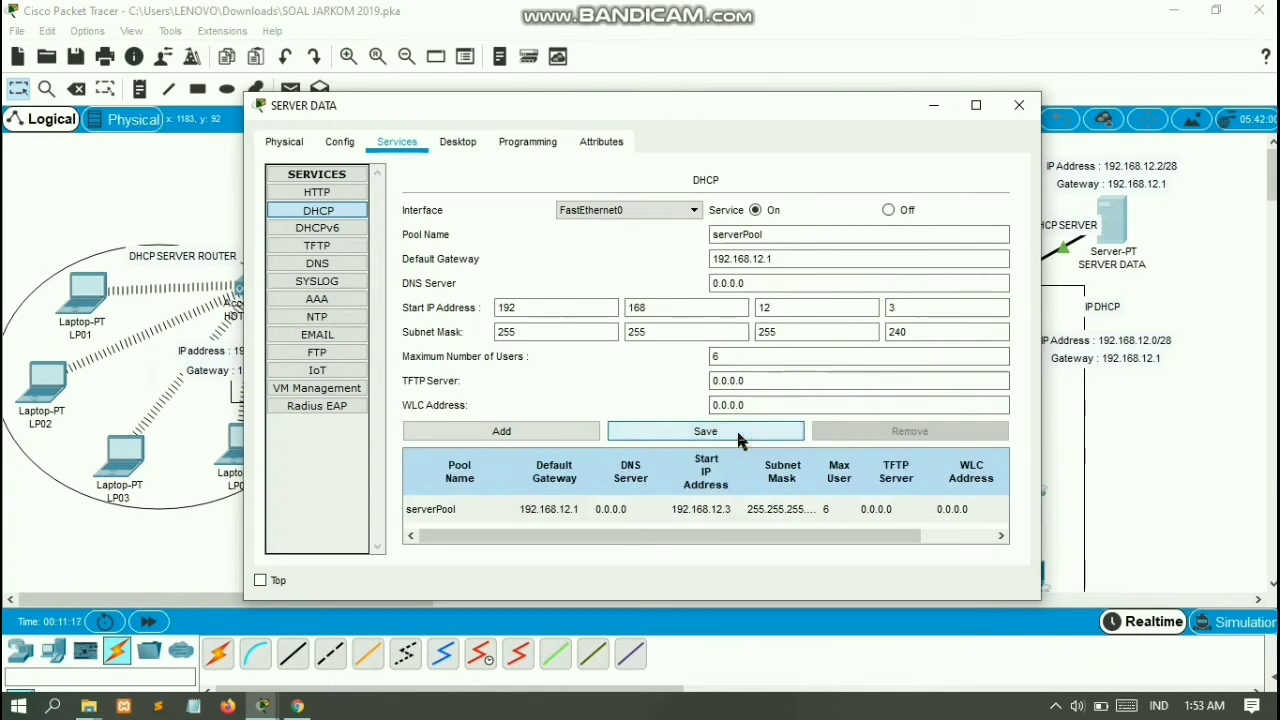
left_click(1019, 105)
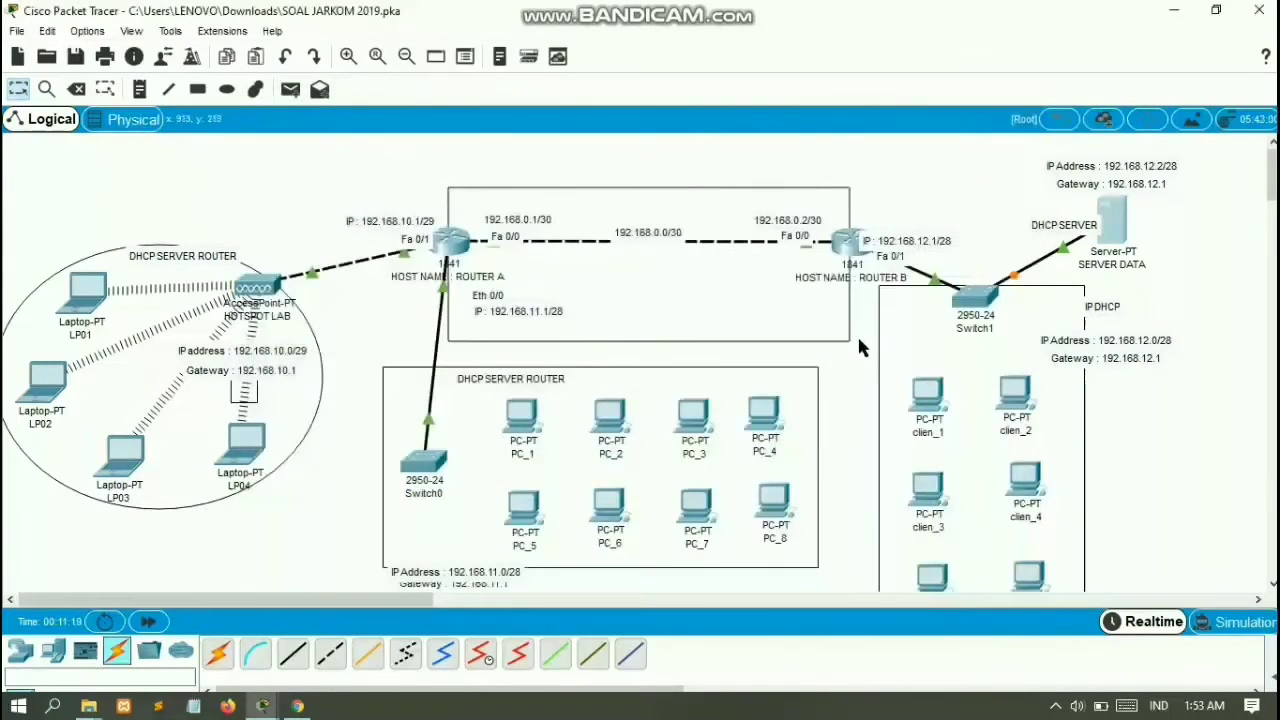
Connect Switch1 to clien_2 with a copper straight-through cable
scroll(859, 341, "down", 2)
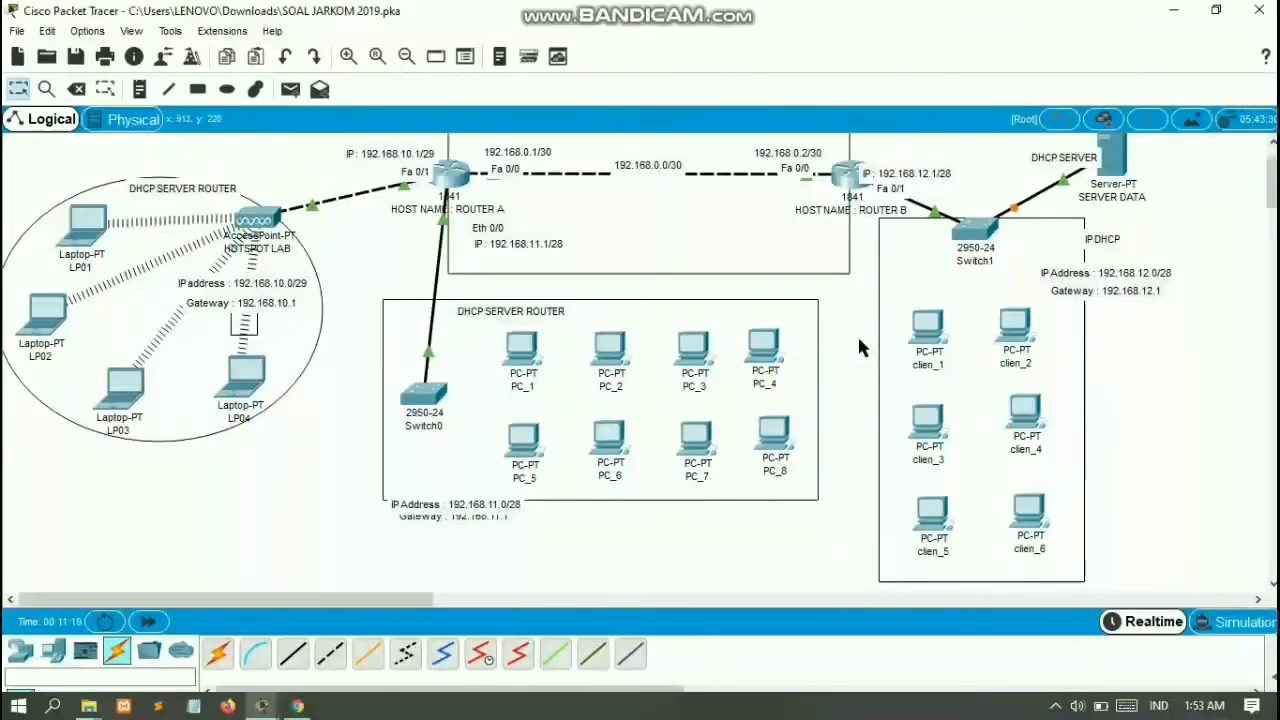
left_click(293, 652)
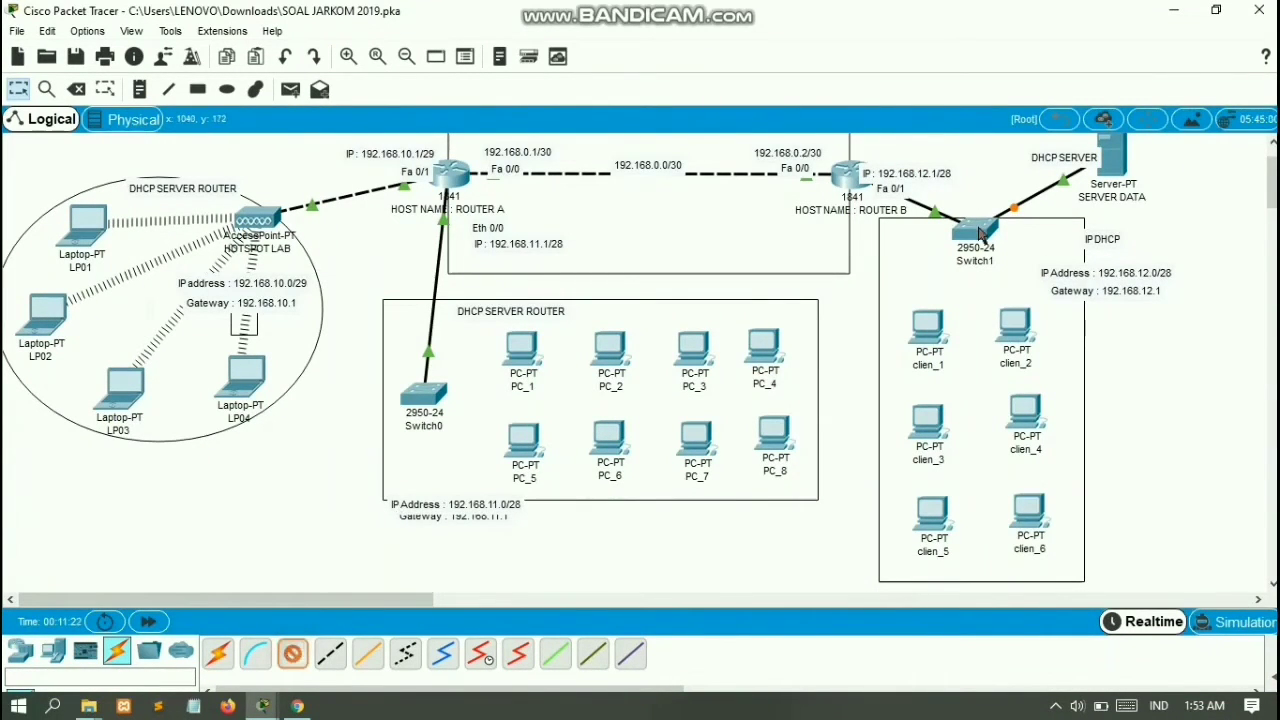
left_click(978, 229)
left_click(1006, 271)
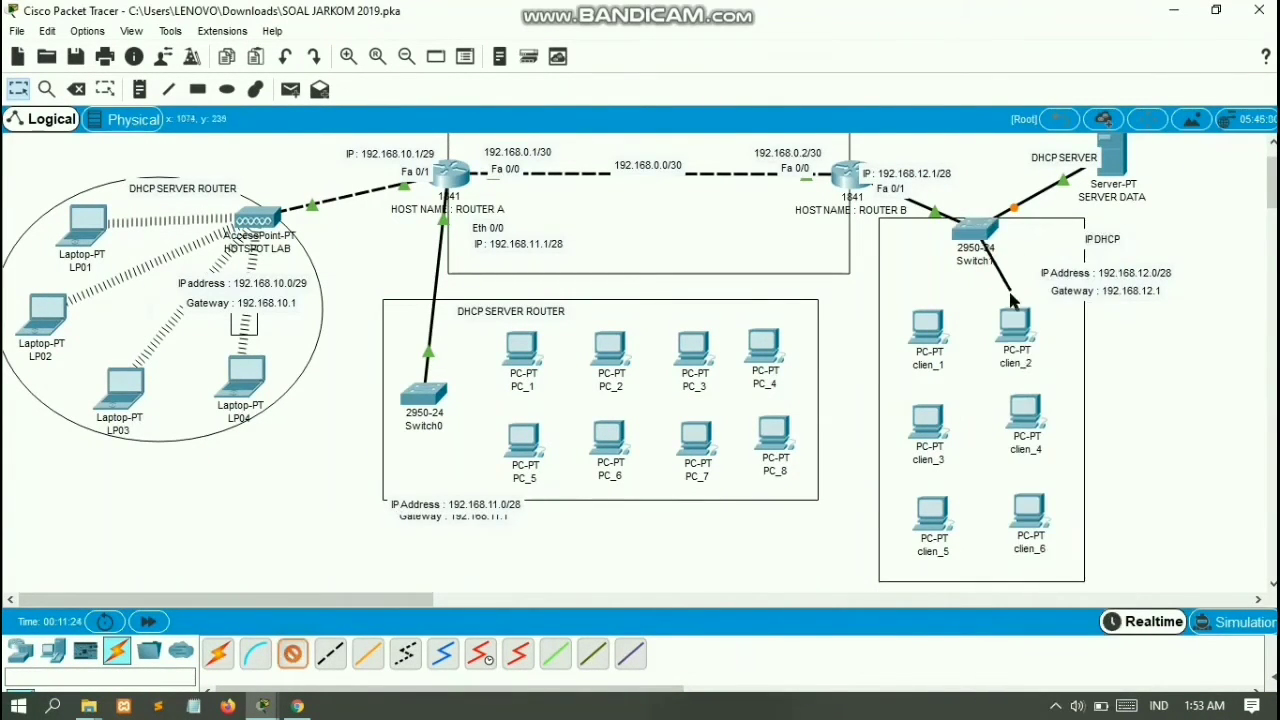
left_click(1024, 325)
left_click(1060, 392)
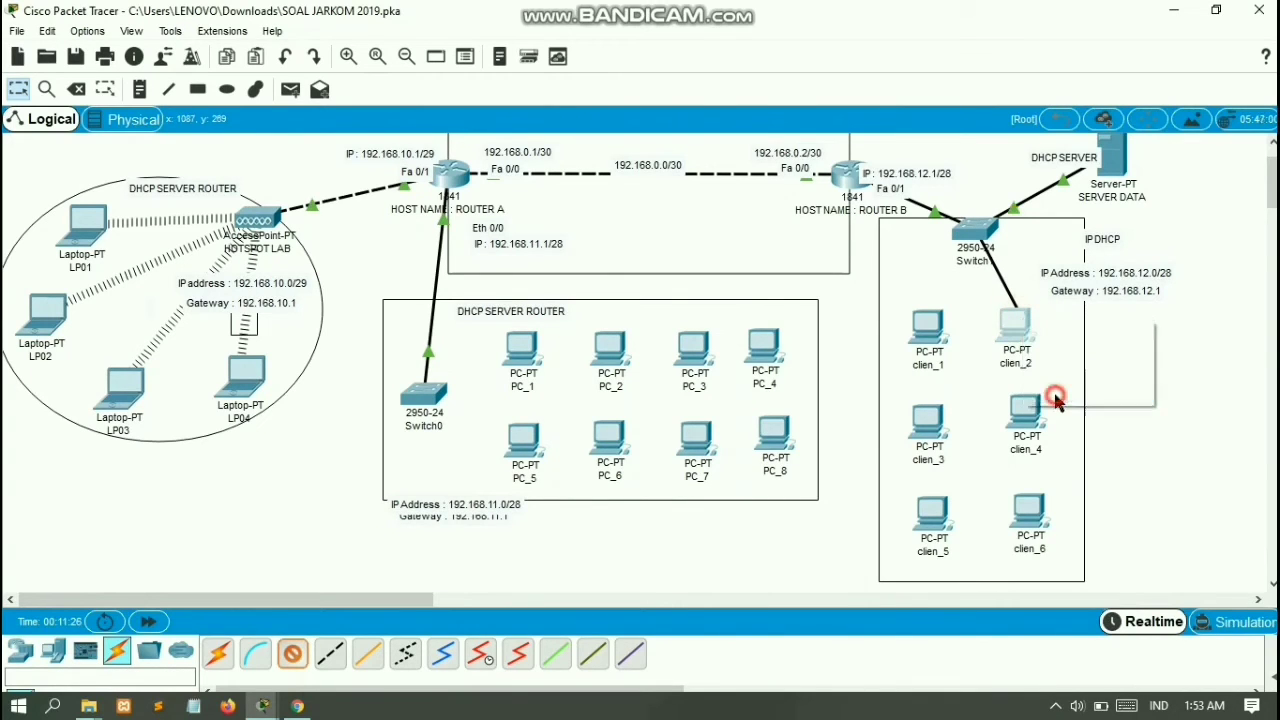
Connect Switch1 to the FastEthernet0 port of clien_1 with a copper straight-through cable
left_click(293, 652)
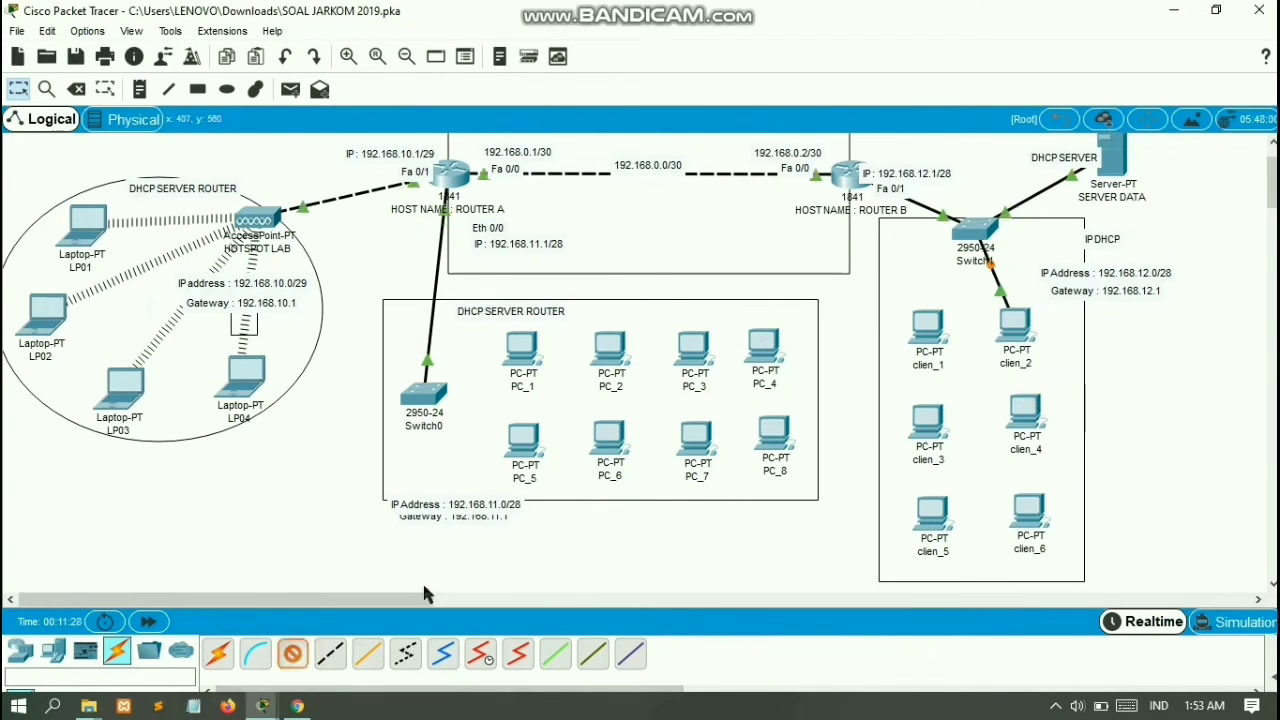
left_click(972, 232)
left_click(1000, 288)
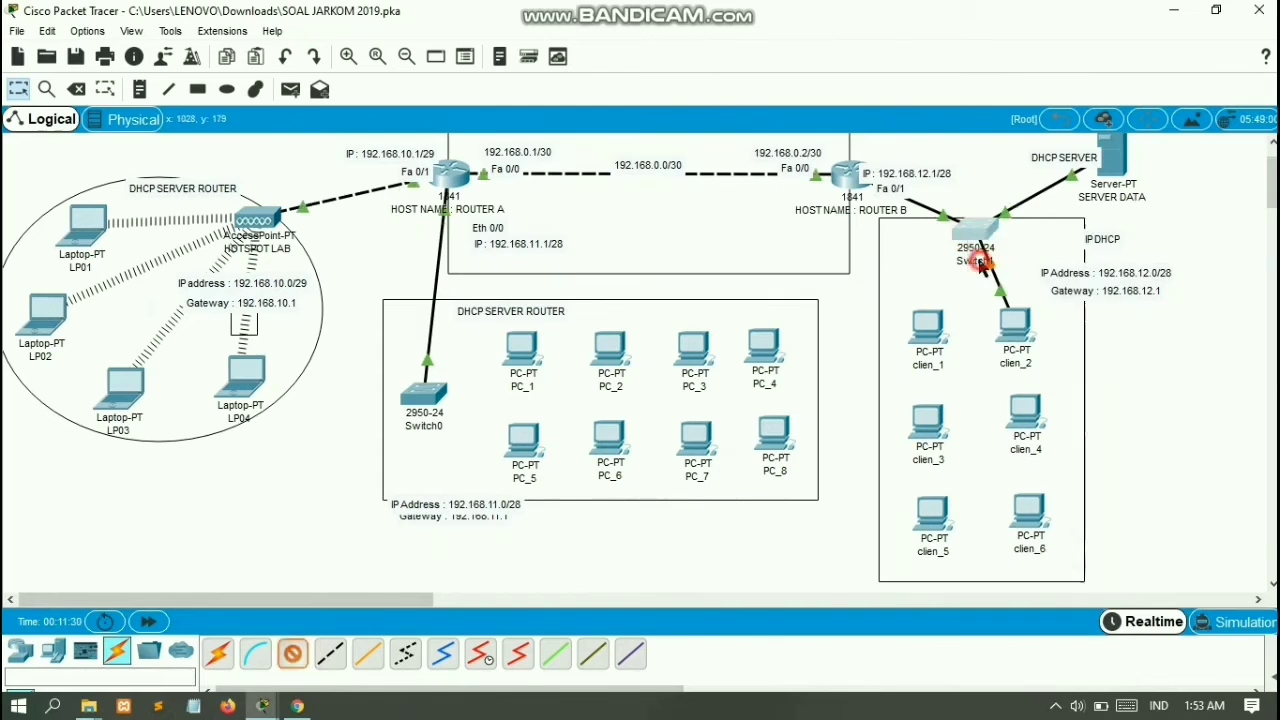
left_click(932, 333)
left_click(932, 335)
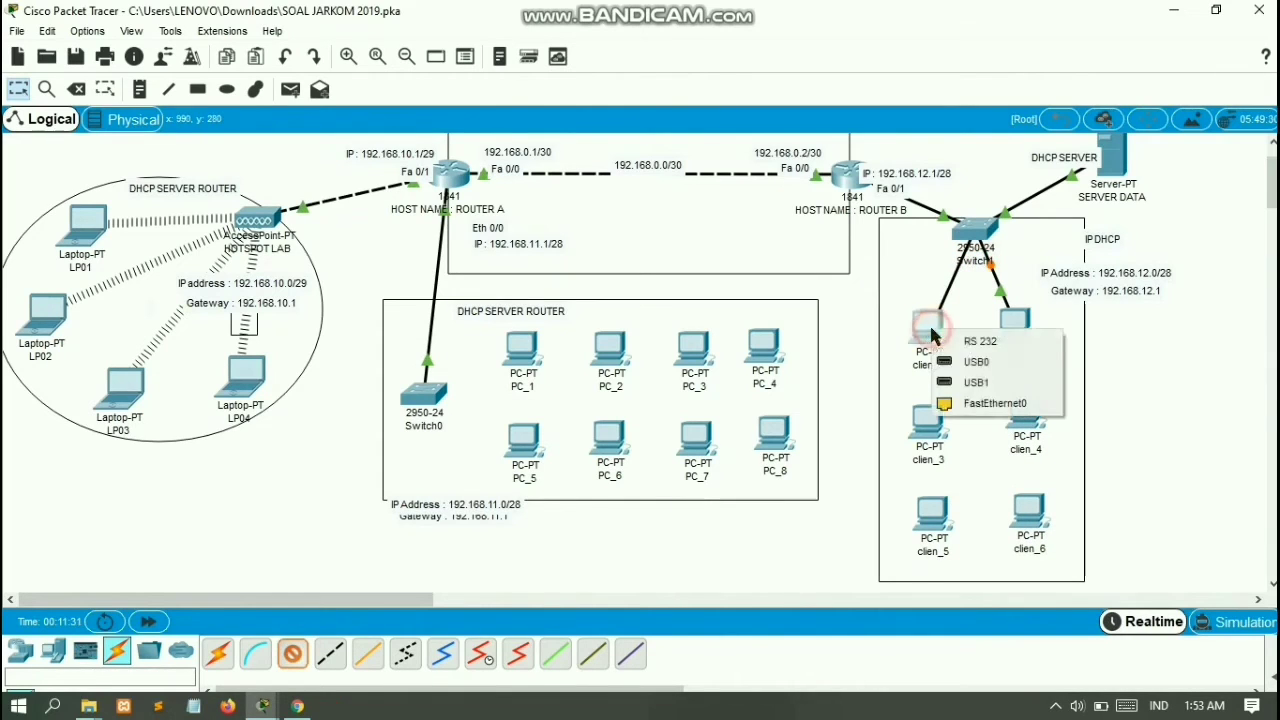
left_click(989, 403)
Connect Switch1 to the FastEthernet0 port of clien_3 with a copper straight-through cable
left_click(293, 652)
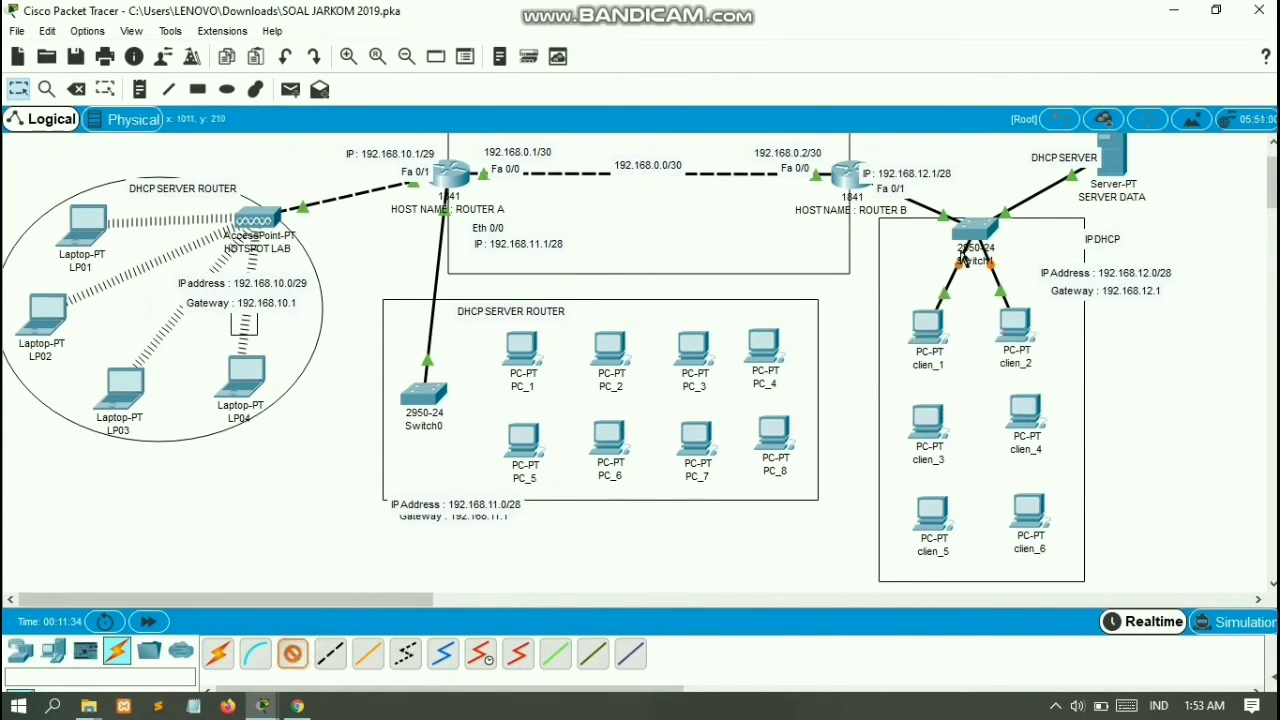
left_click(972, 236)
left_click(1006, 268)
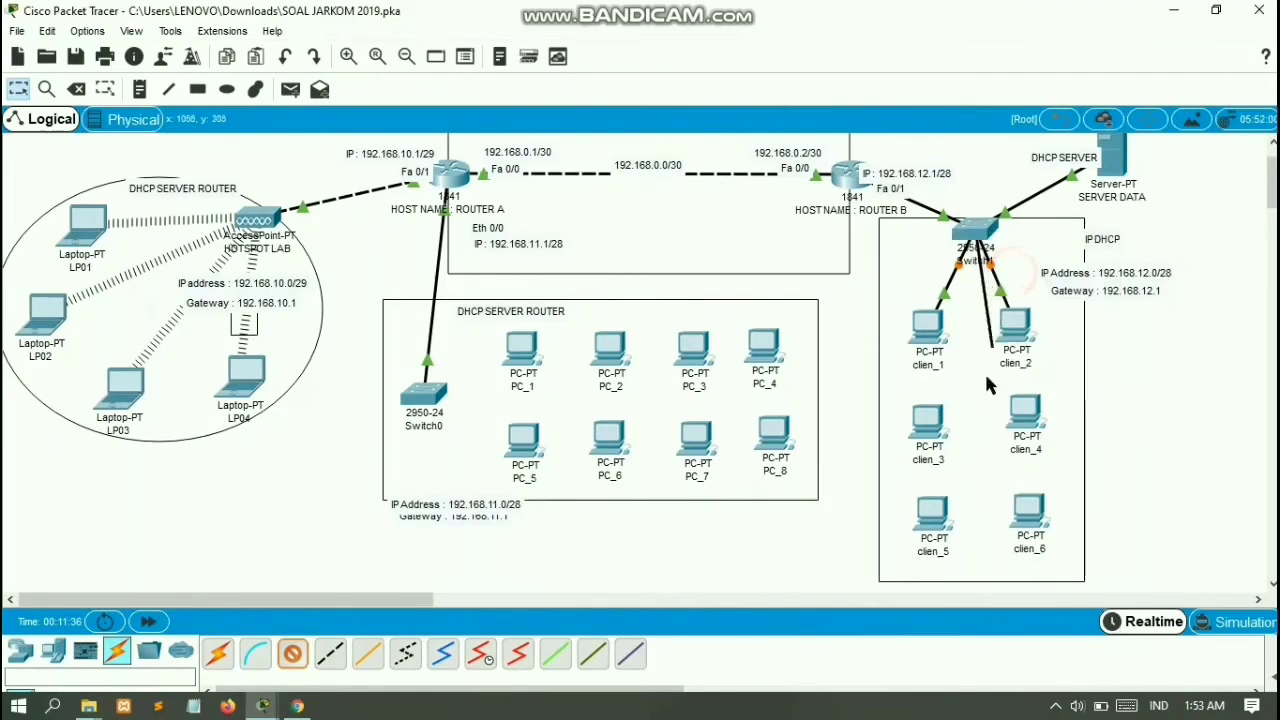
left_click(925, 428)
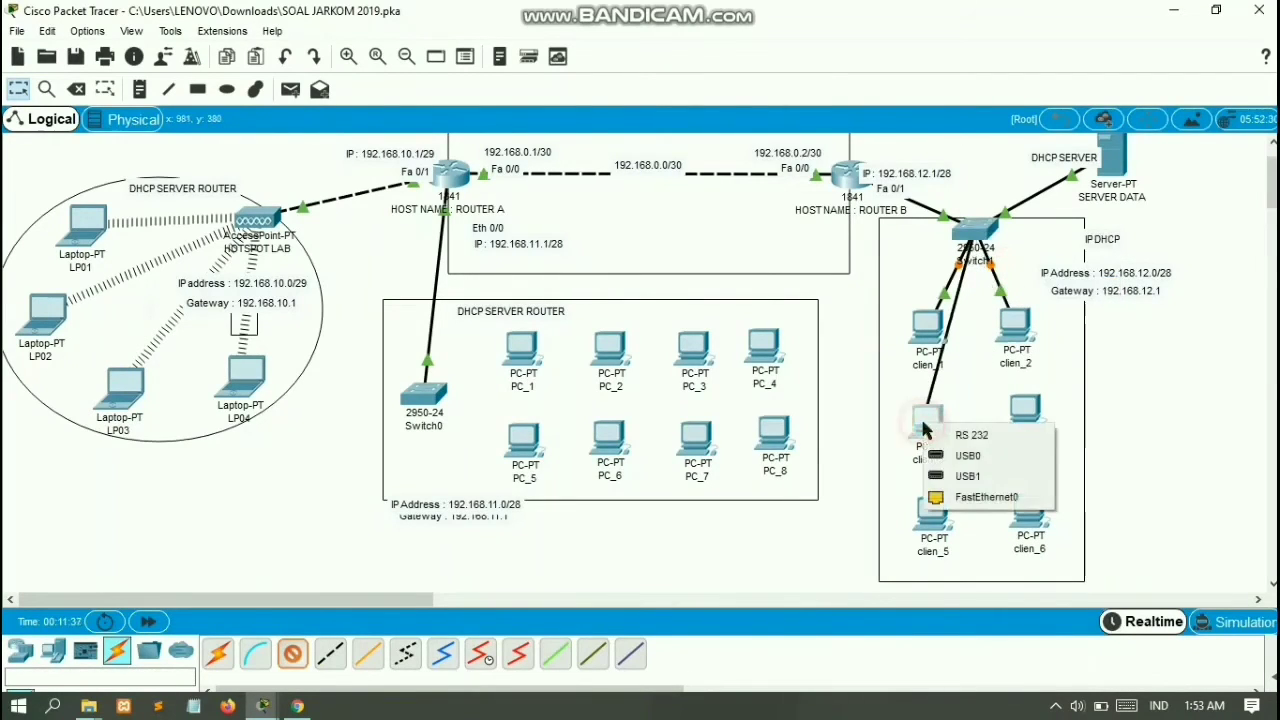
left_click(952, 497)
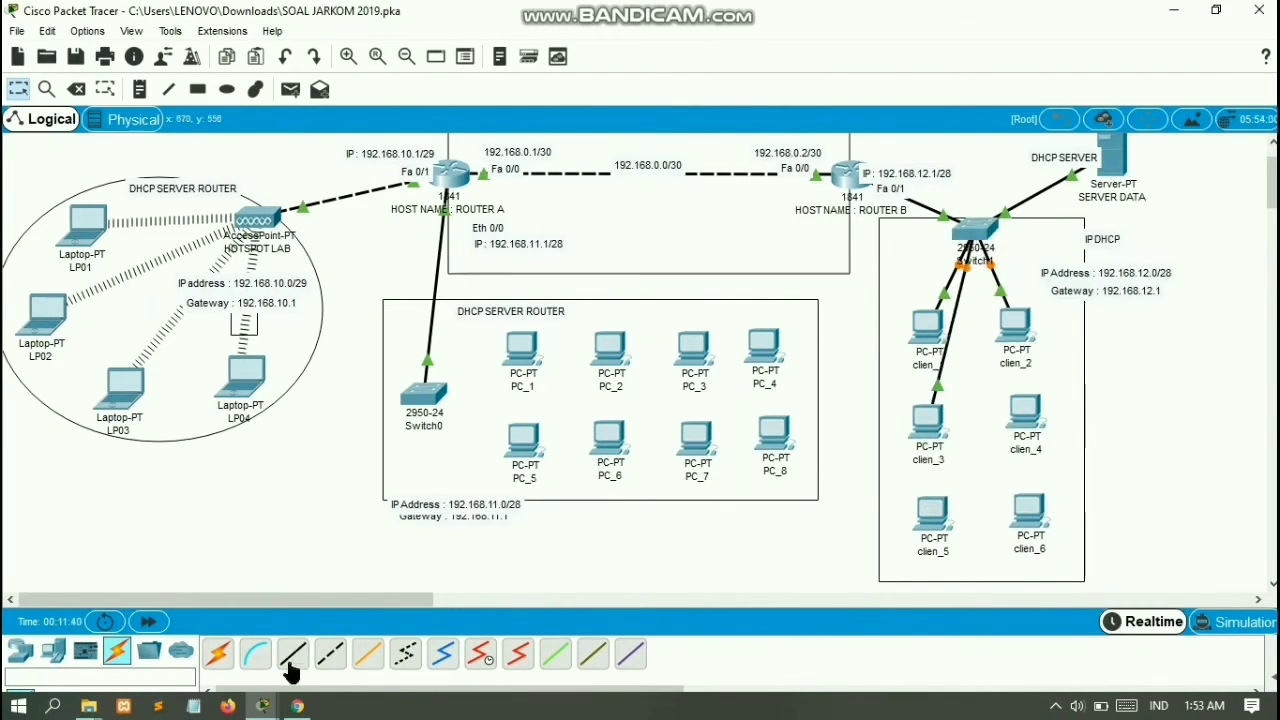
Connect Switch1 to the FastEthernet0 port of clien_4 with a copper straight-through cable
left_click(293, 654)
left_click(983, 232)
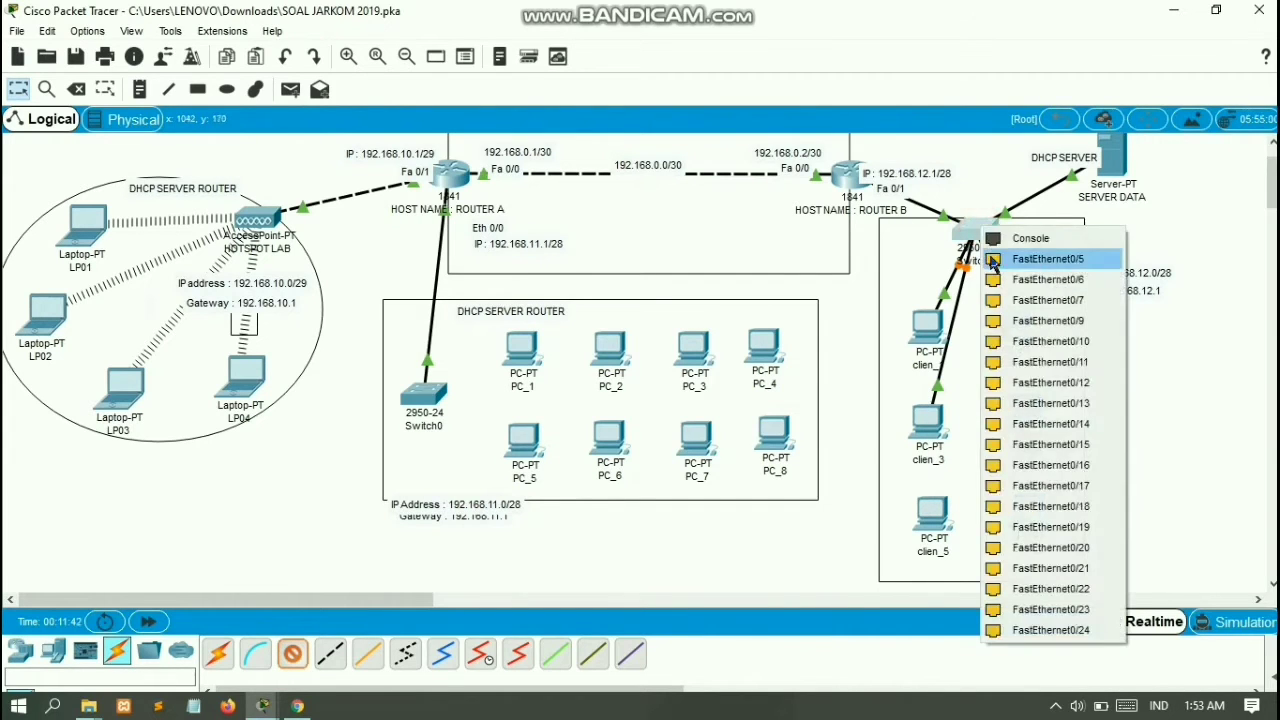
left_click(1000, 274)
left_click(1030, 412)
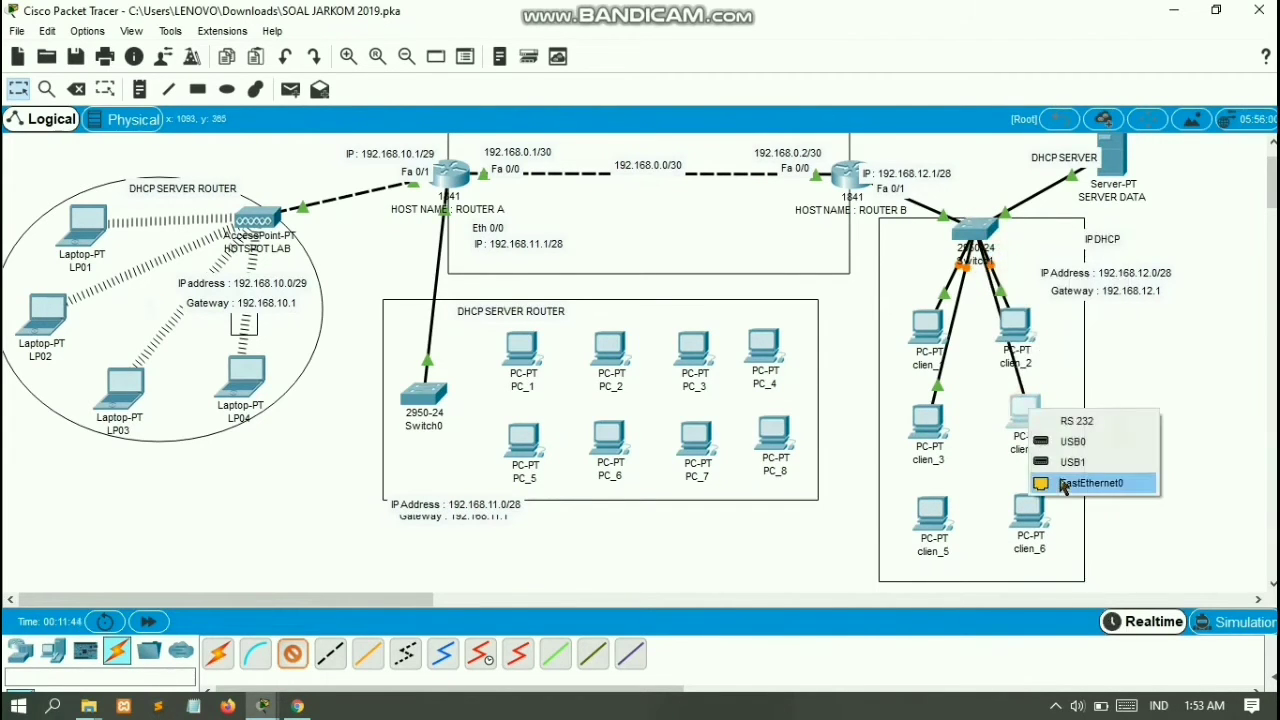
left_click(1050, 483)
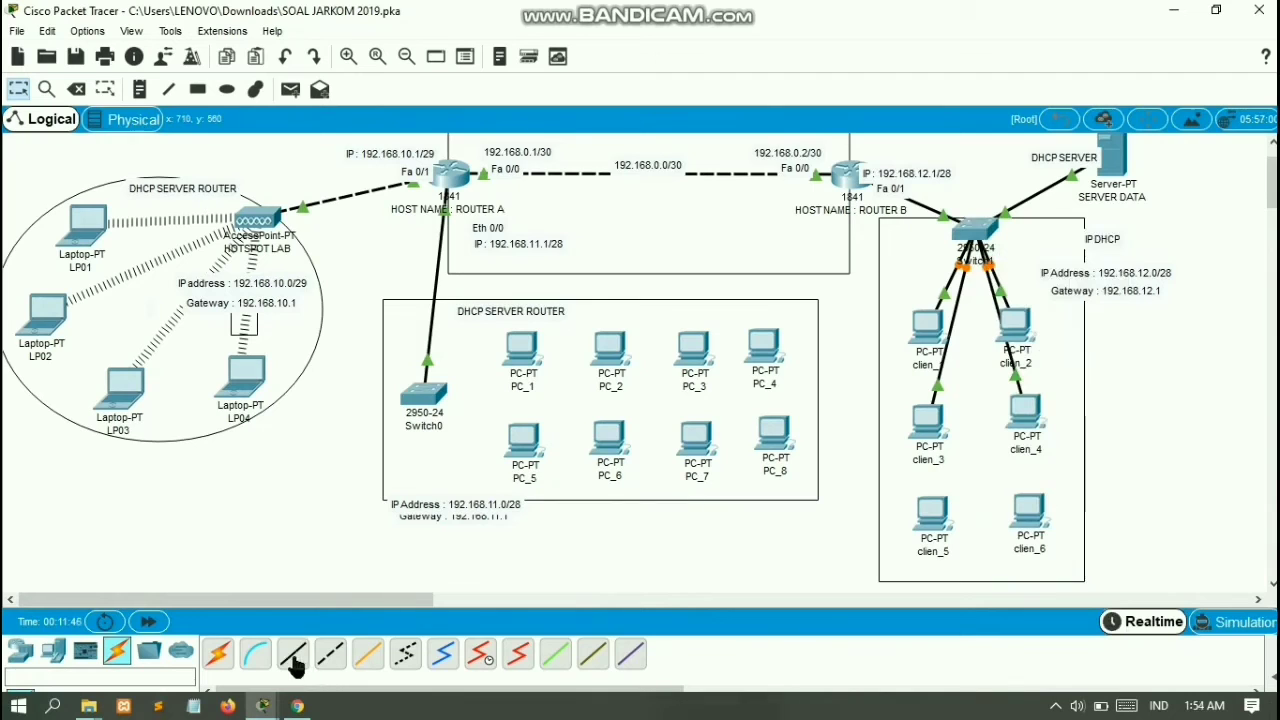
Connect Switch1 to the FastEthernet0 port of clien_5 with a copper straight-through cable
left_click(293, 654)
left_click(985, 232)
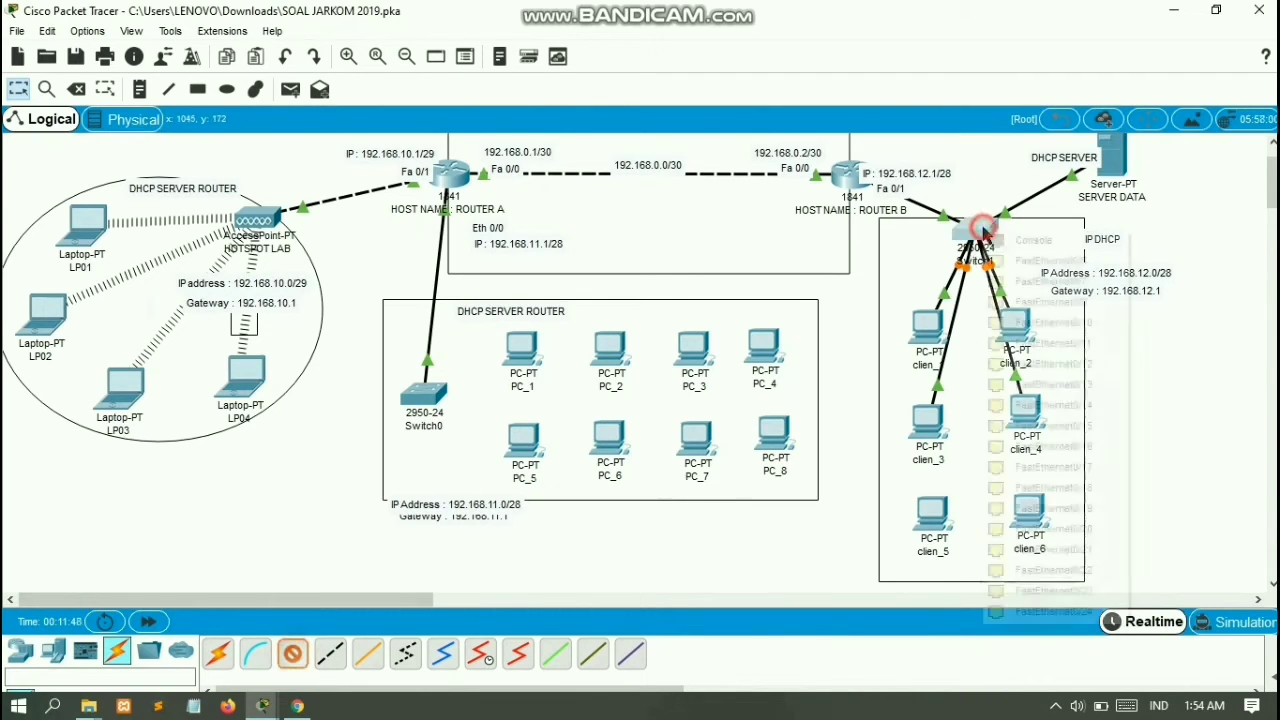
left_click(1000, 262)
left_click(931, 514)
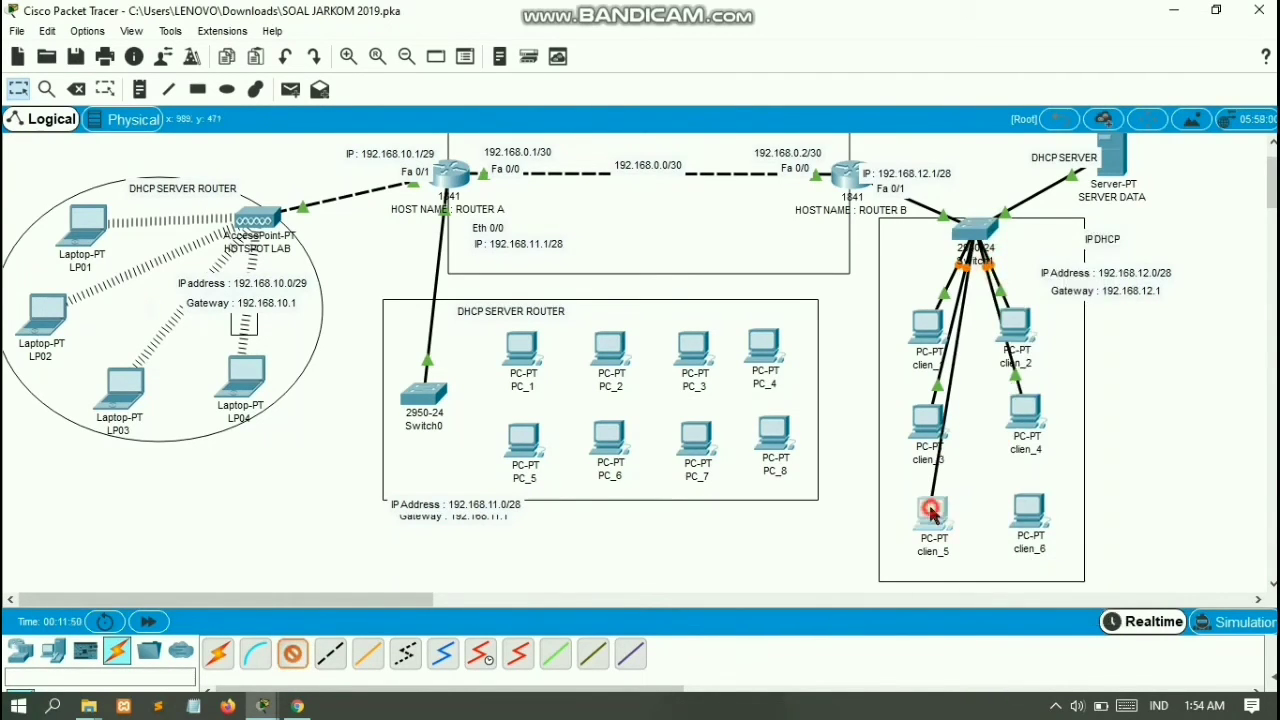
left_click(949, 582)
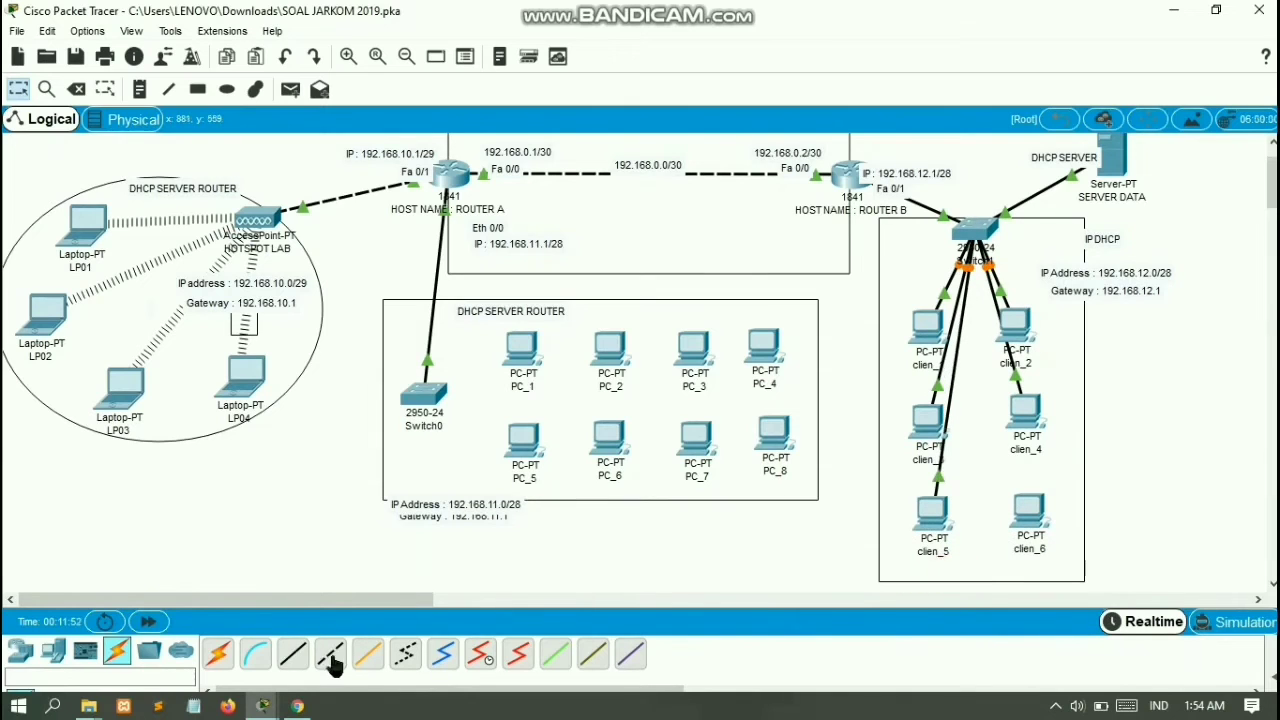
Connect Switch1's FastEthernet0/7 port to the FastEthernet0 port of clien_6 with a copper straight-through cable
left_click(296, 658)
left_click(975, 237)
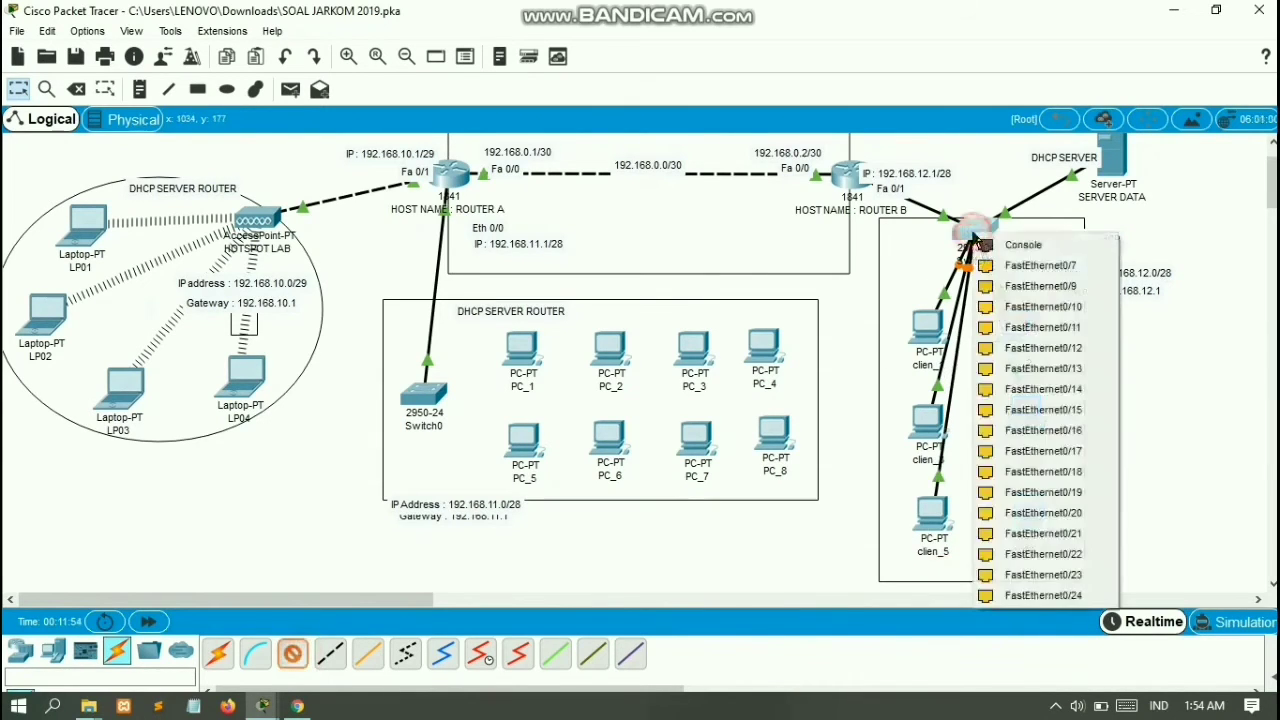
left_click(1000, 266)
left_click(1030, 502)
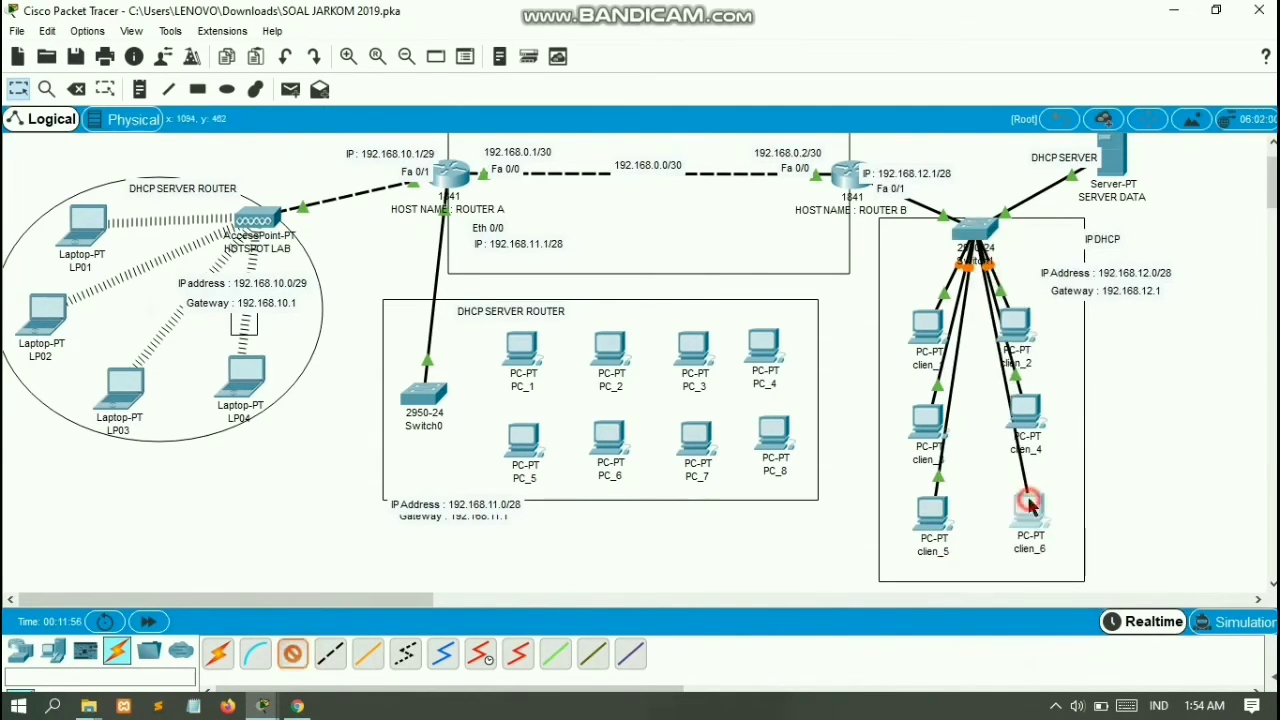
left_click(1045, 571)
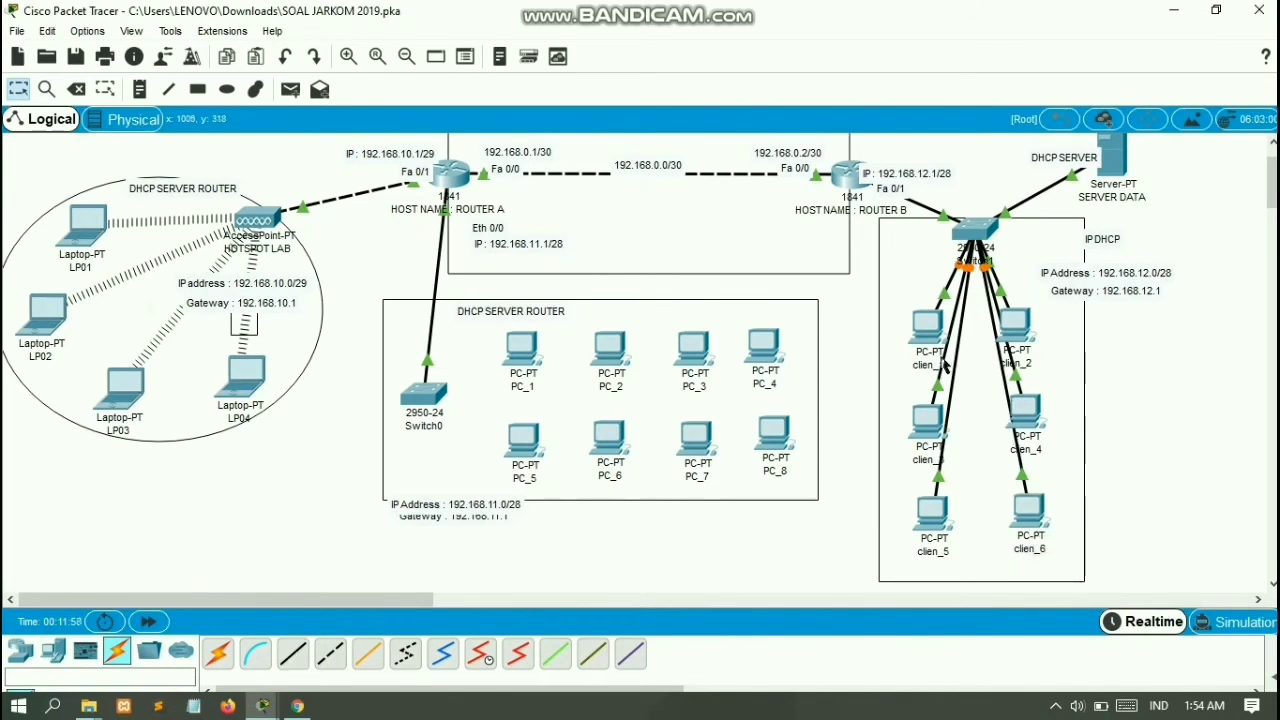
Switch clien_1's IPv4 configuration to DHCP, compare the obtained address with the diagram's addressing notes, and close its window
left_click(927, 325)
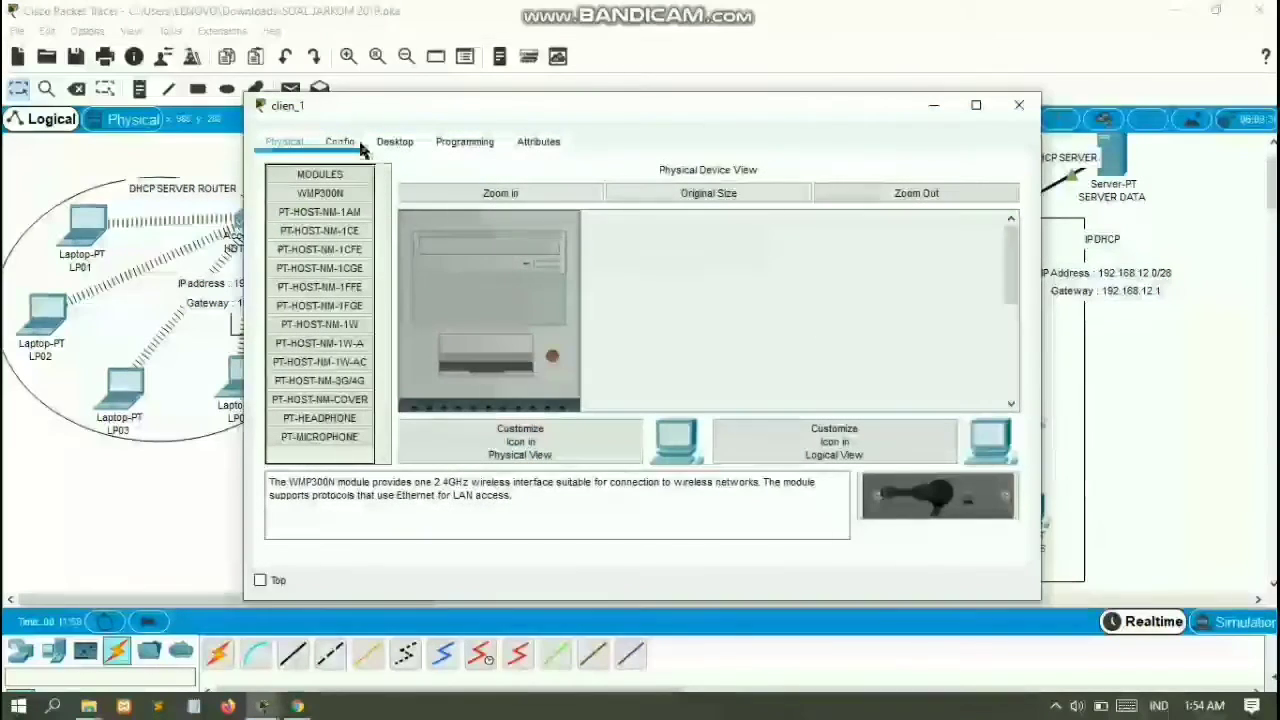
left_click(394, 141)
left_click(362, 192)
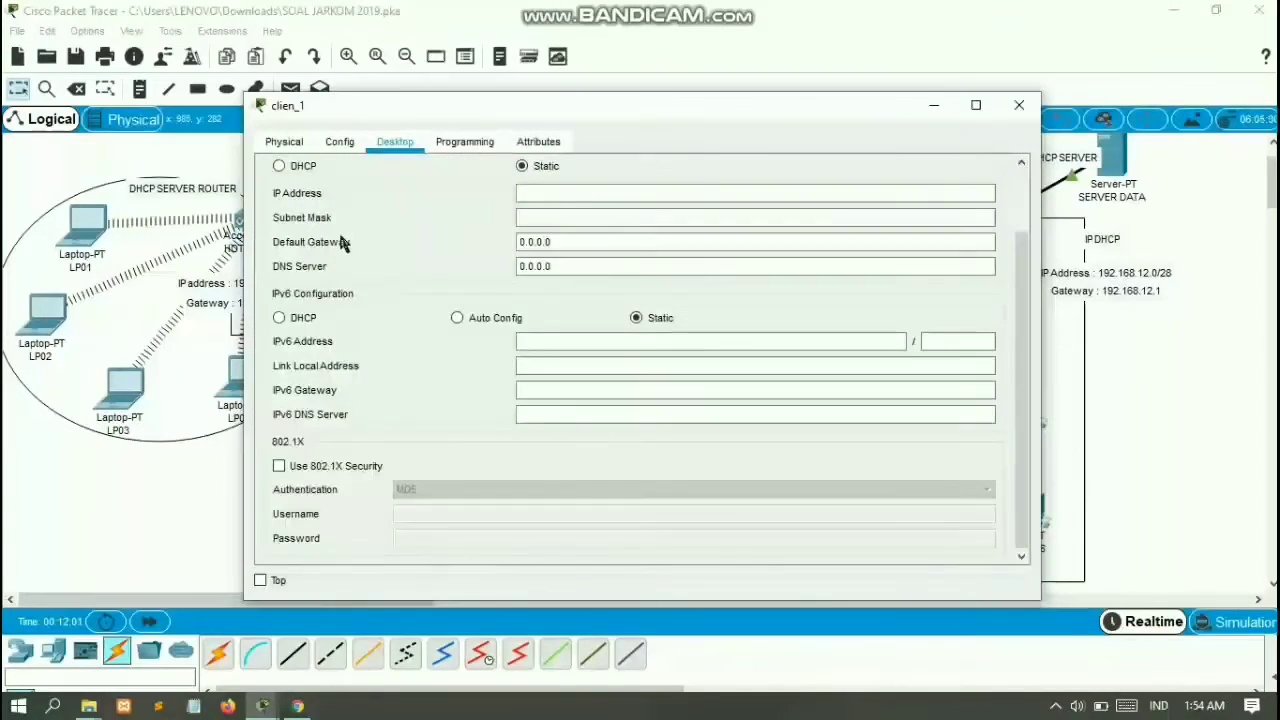
left_click(280, 168)
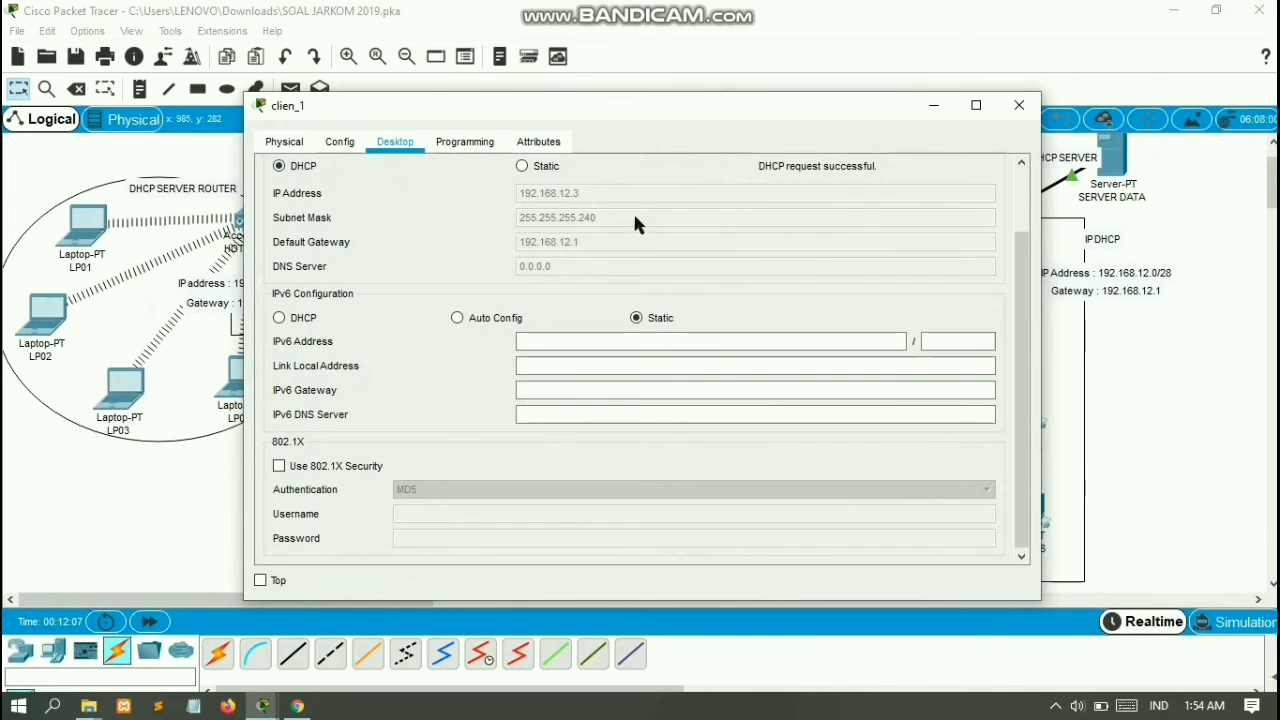
left_click_drag(706, 104, 627, 157)
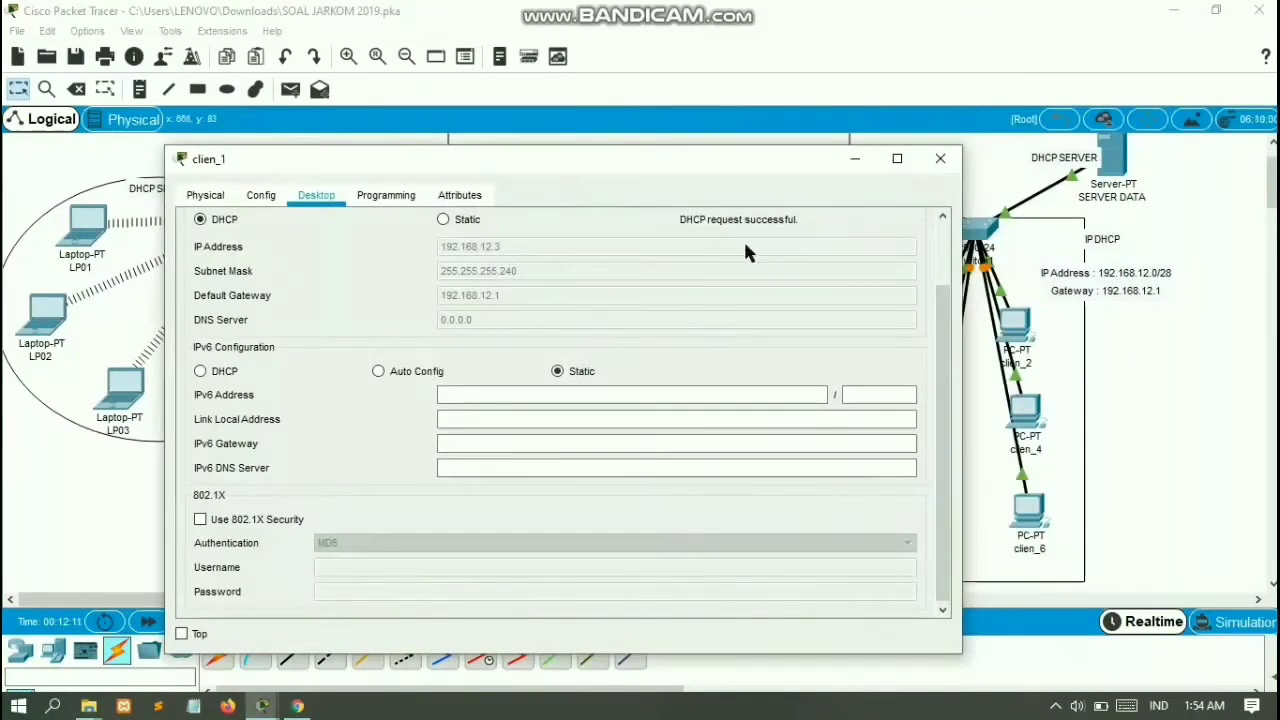
scroll(1043, 273, "up", 1)
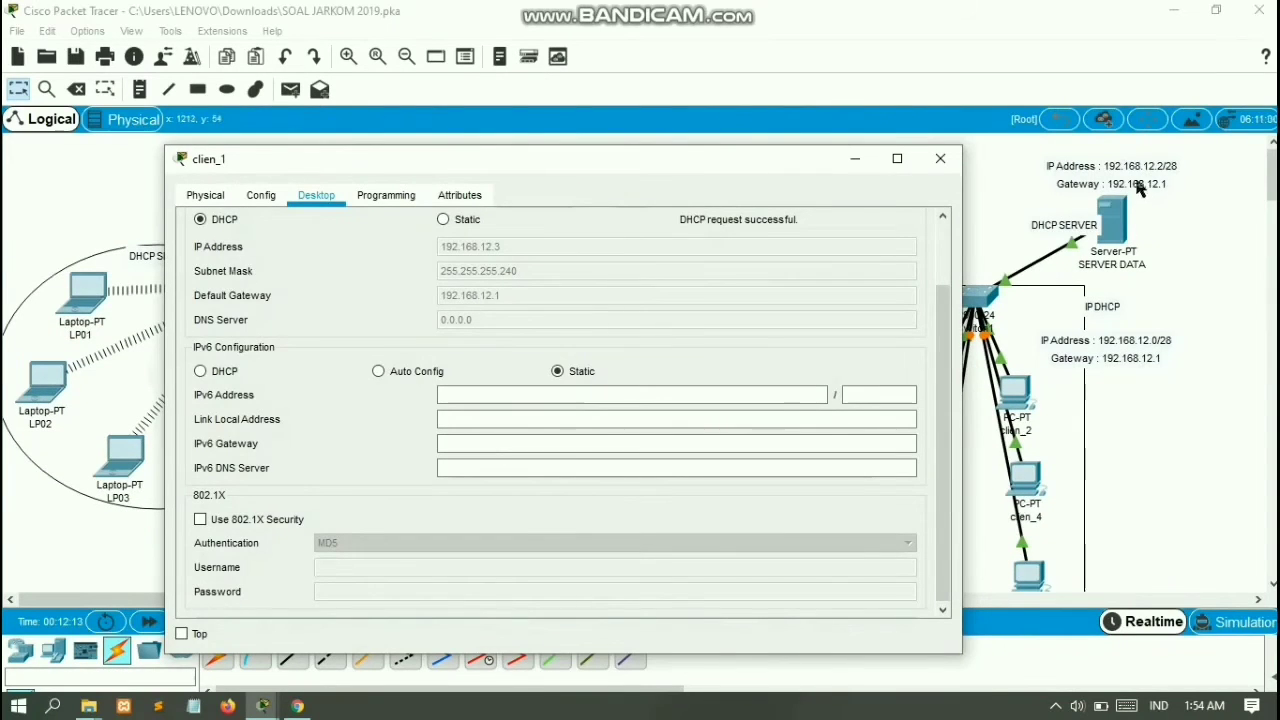
left_click(940, 158)
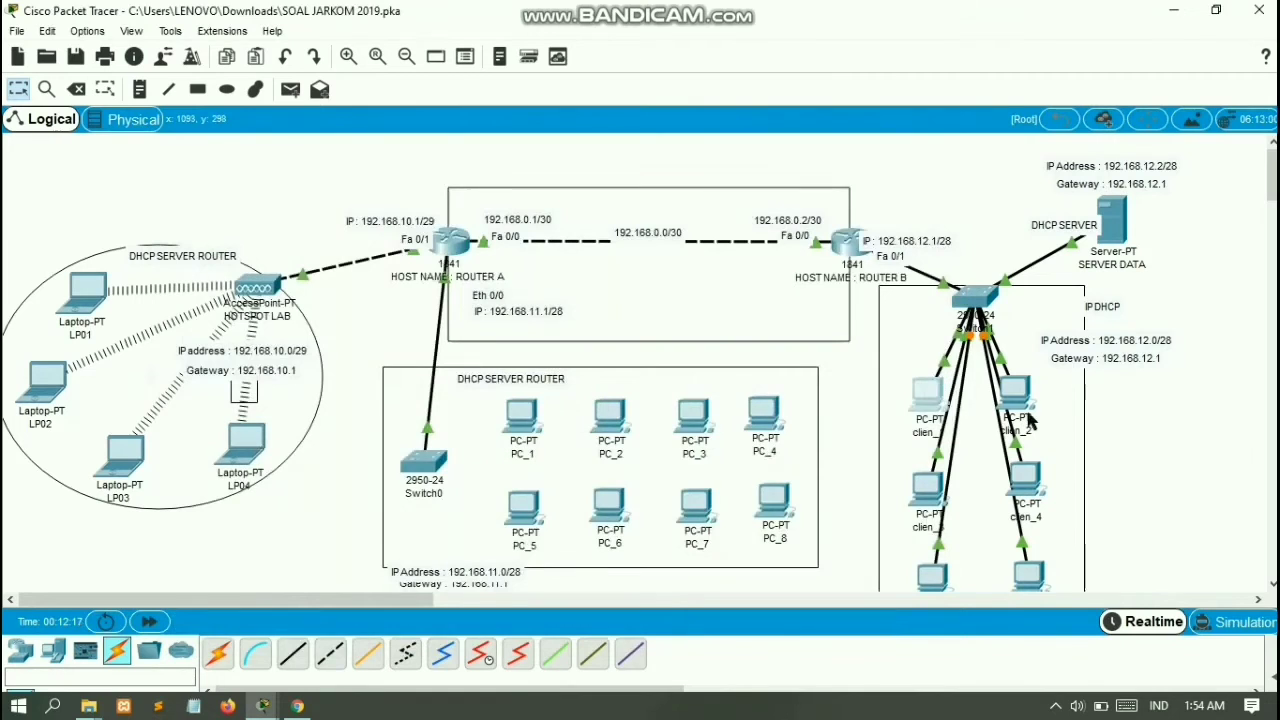
Switch clien_2's IPv4 configuration to DHCP and close its window once the address request completes
left_click(1030, 421)
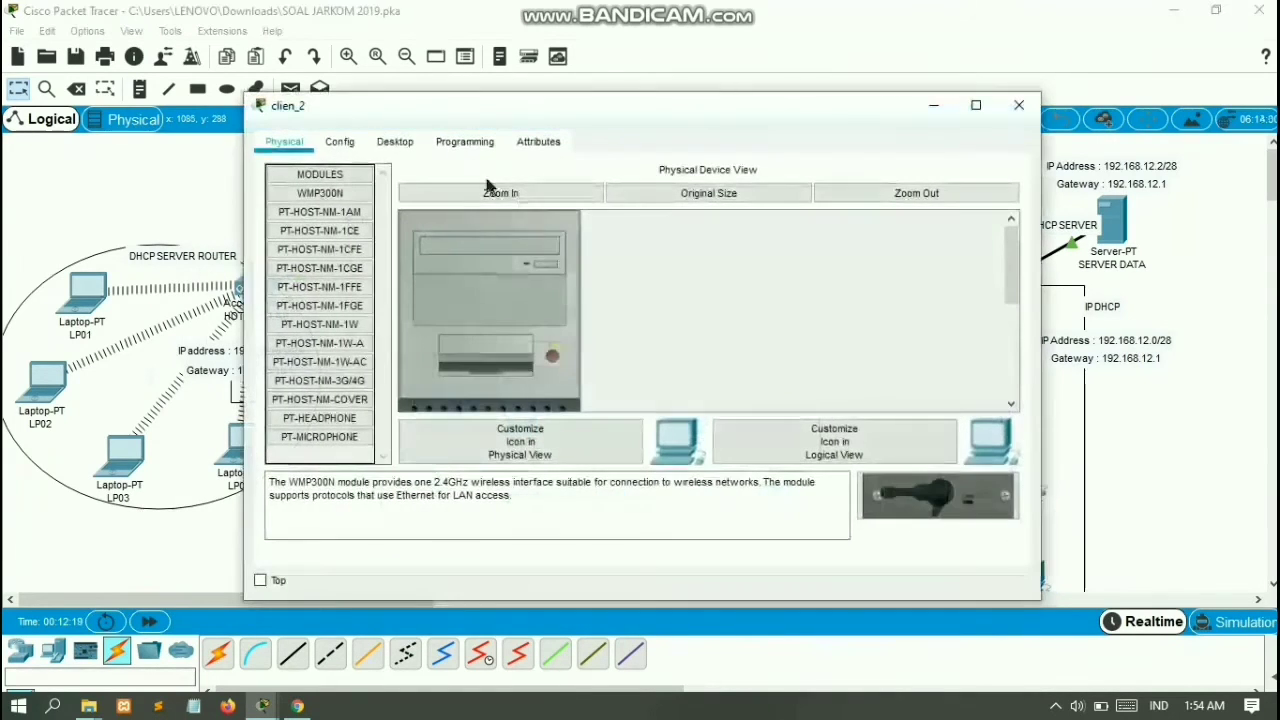
left_click(392, 141)
left_click(345, 216)
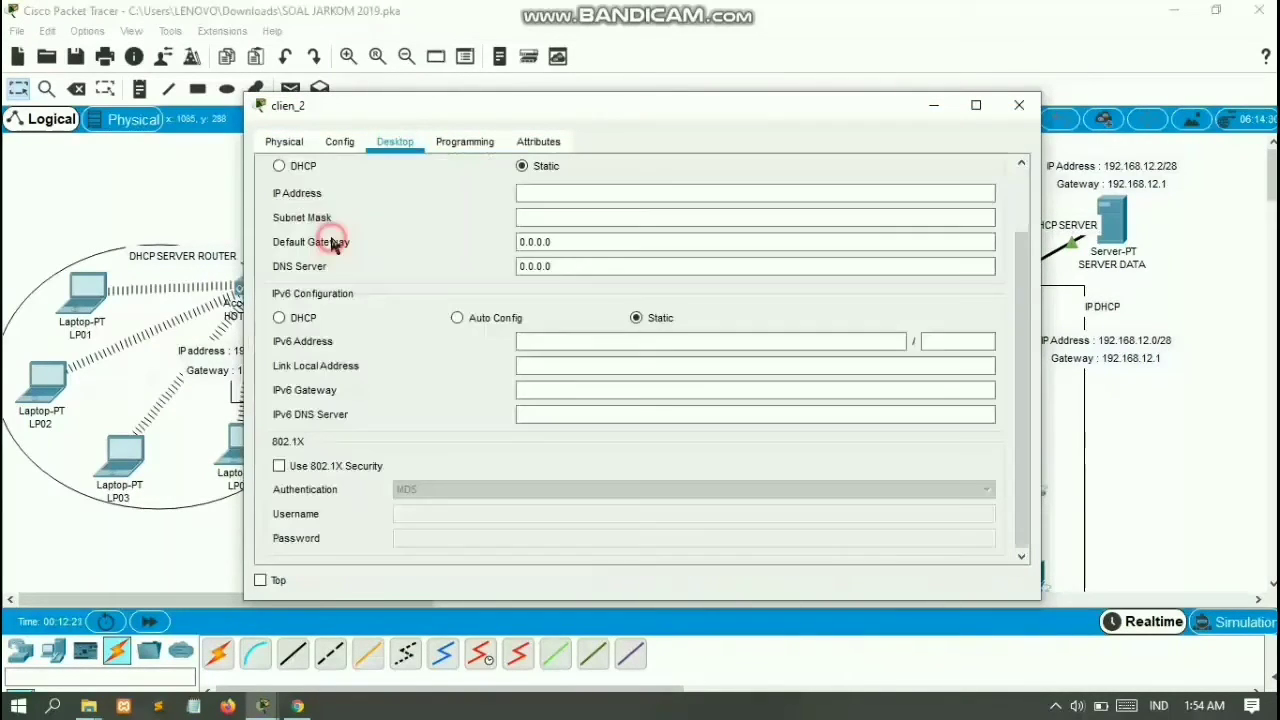
left_click(295, 167)
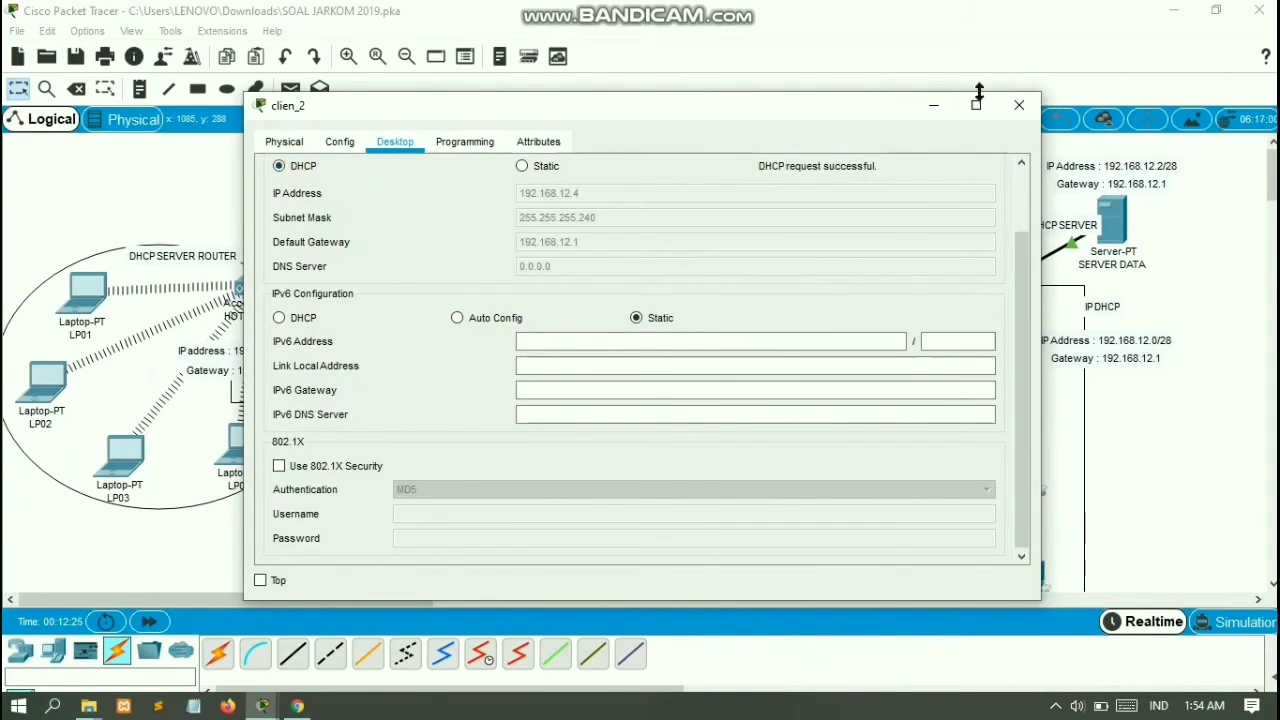
left_click(1019, 105)
Switch clien_3's IPv4 configuration to DHCP and close its window once the address request completes
left_click(932, 501)
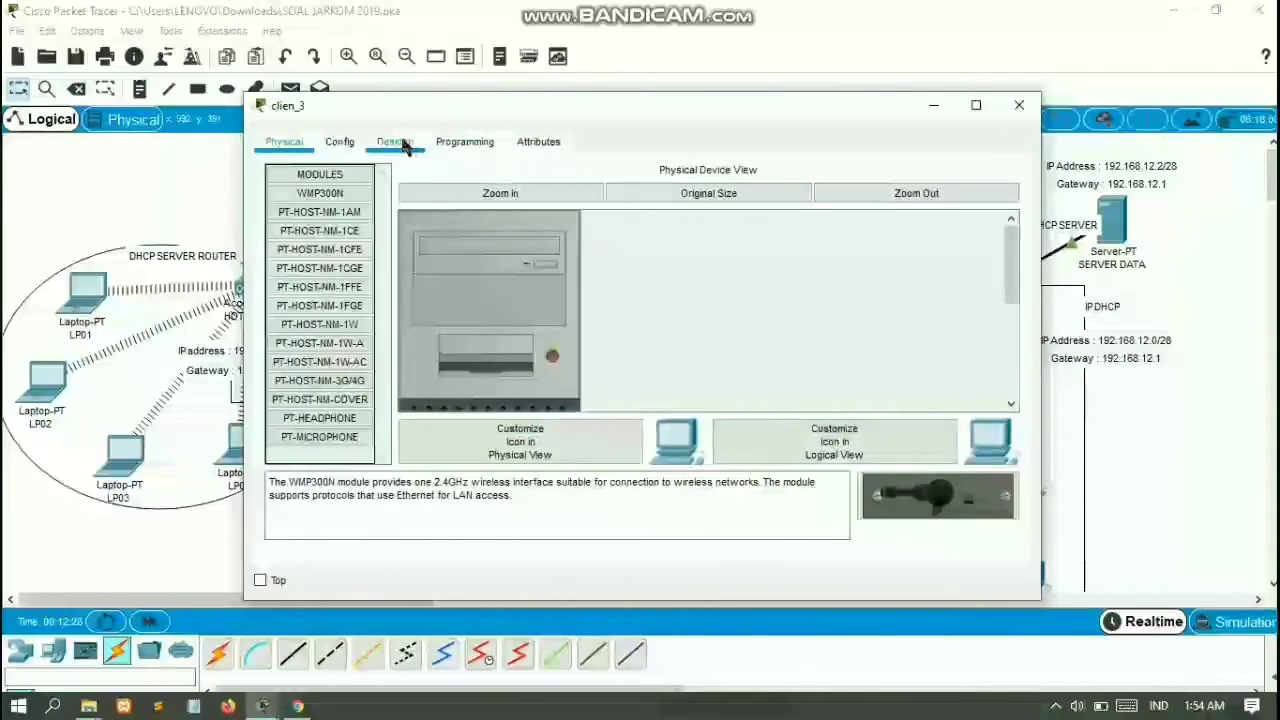
left_click(393, 142)
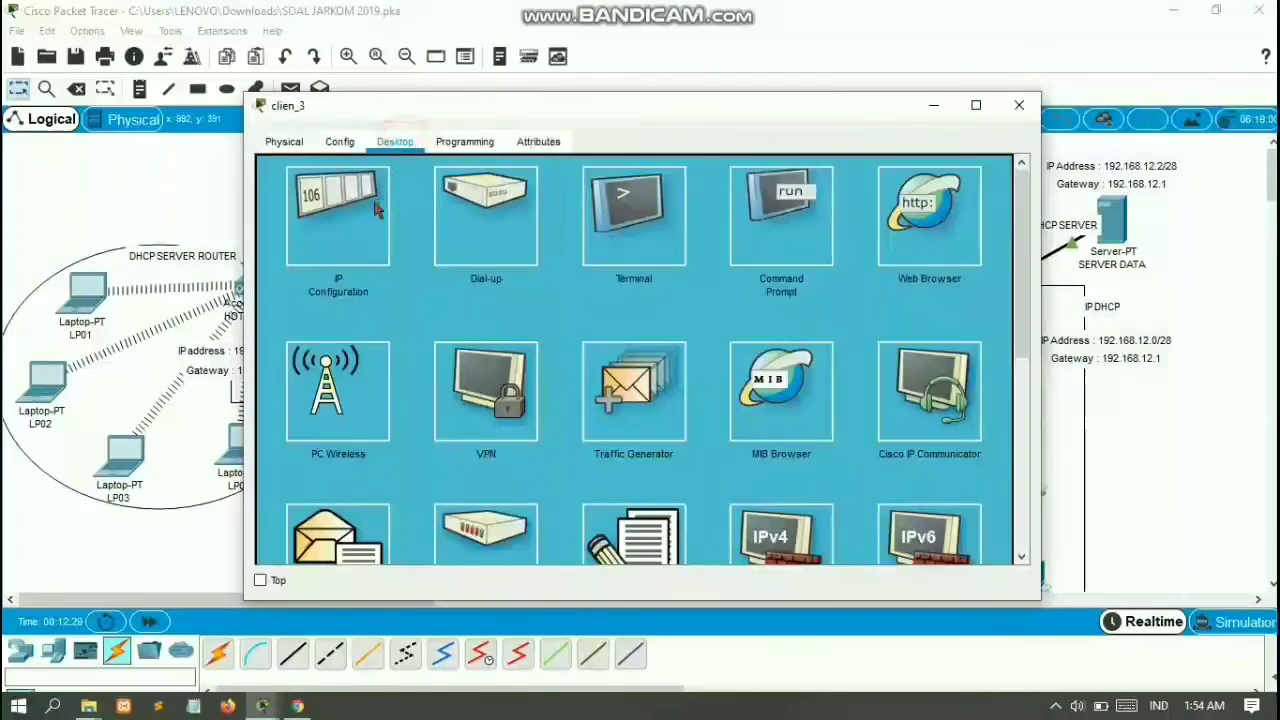
left_click(376, 207)
left_click(280, 166)
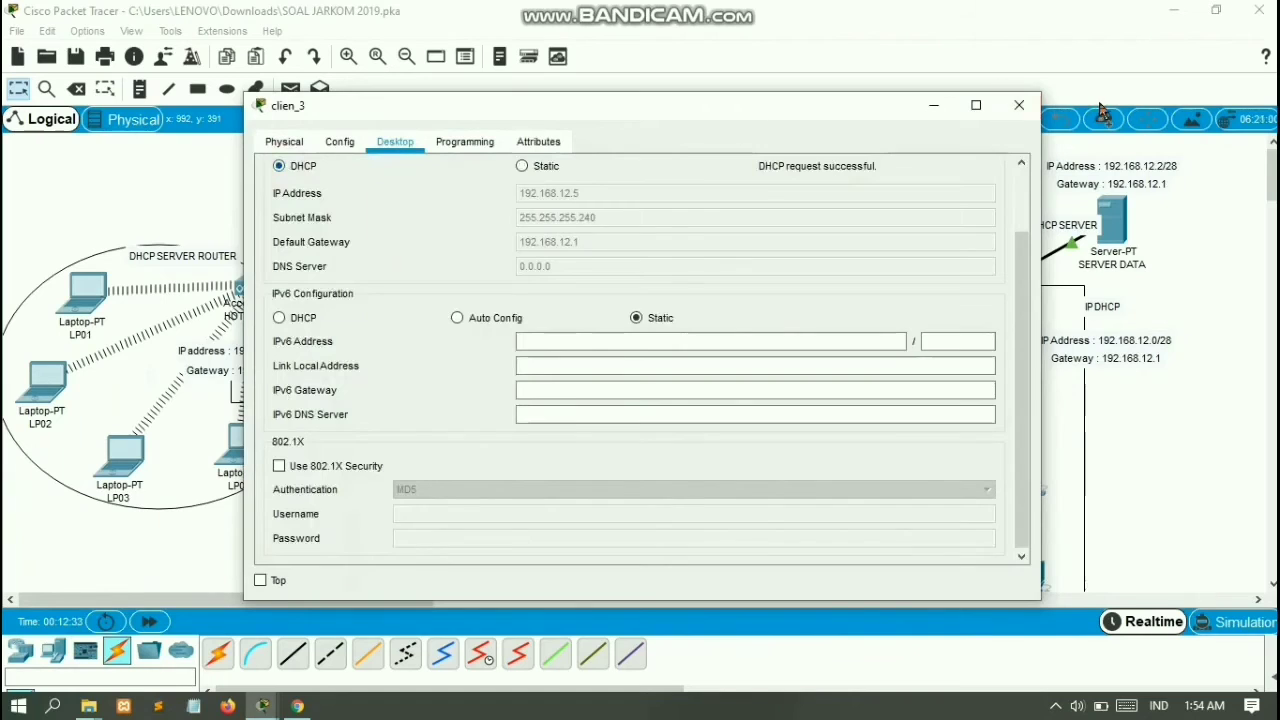
left_click(1019, 105)
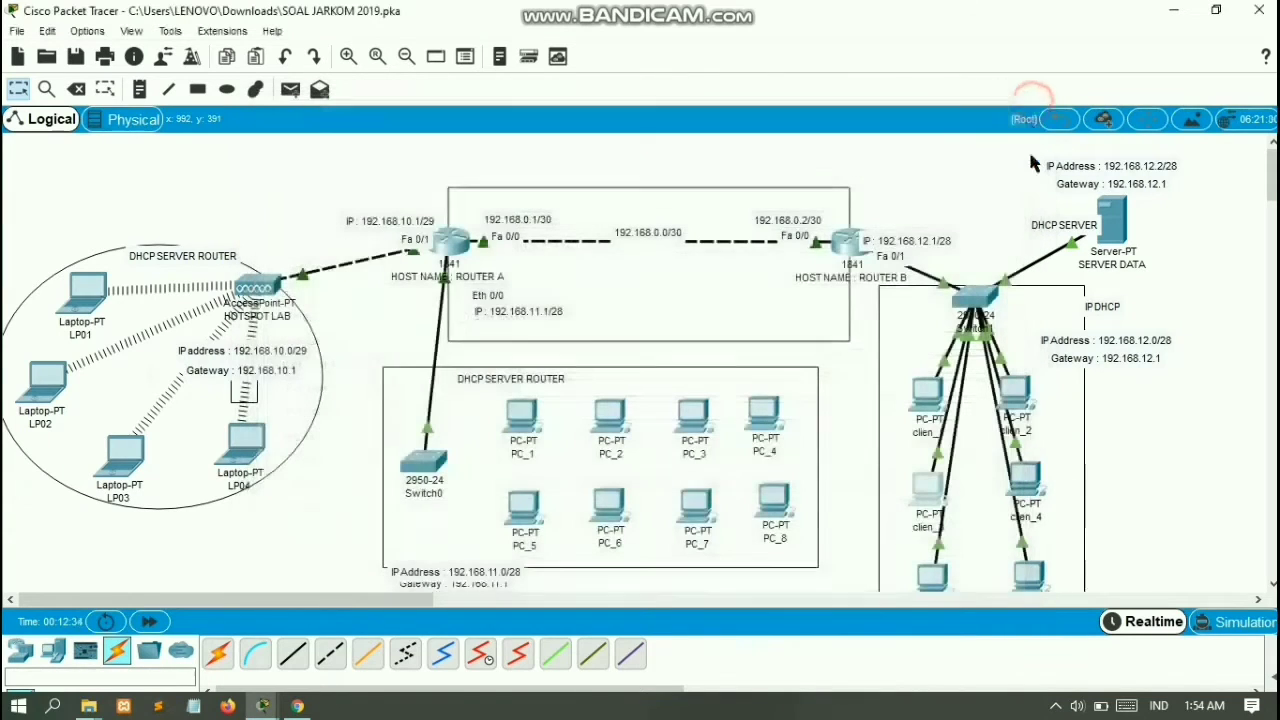
Switch clien_4's IPv4 configuration to DHCP and close its window once the address request completes
left_click(1015, 480)
left_click(406, 142)
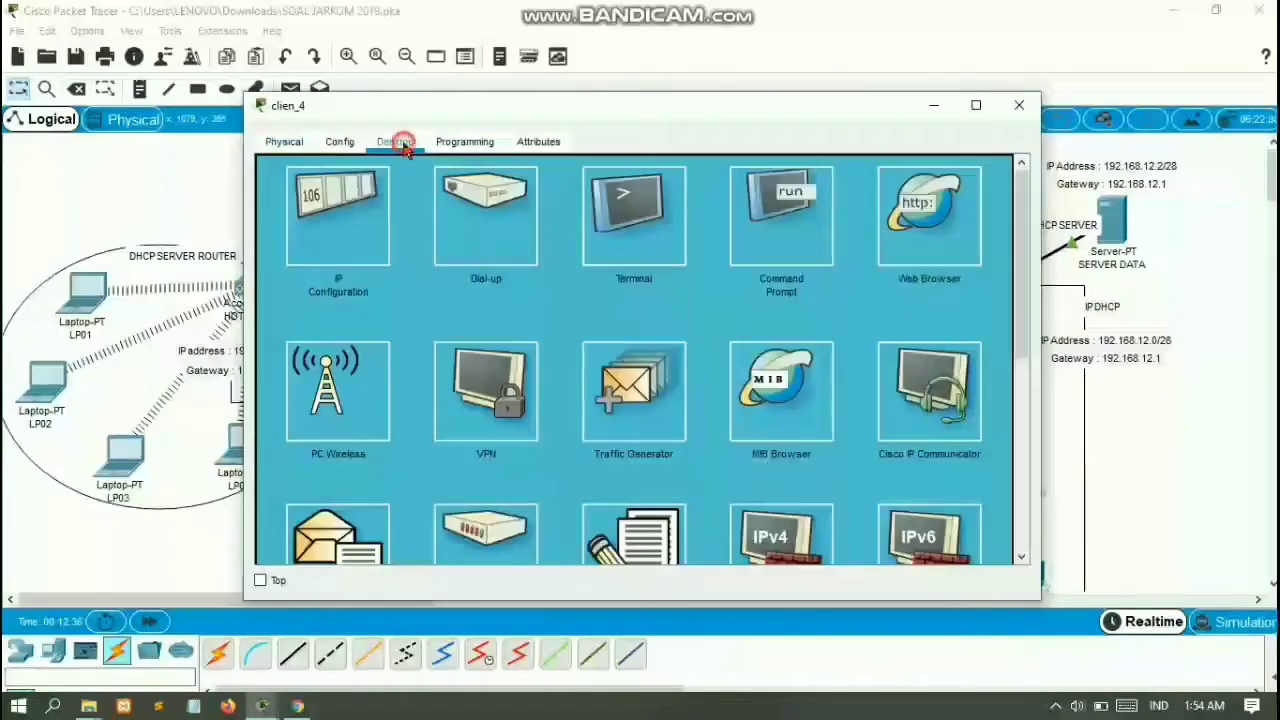
left_click(352, 199)
left_click(280, 167)
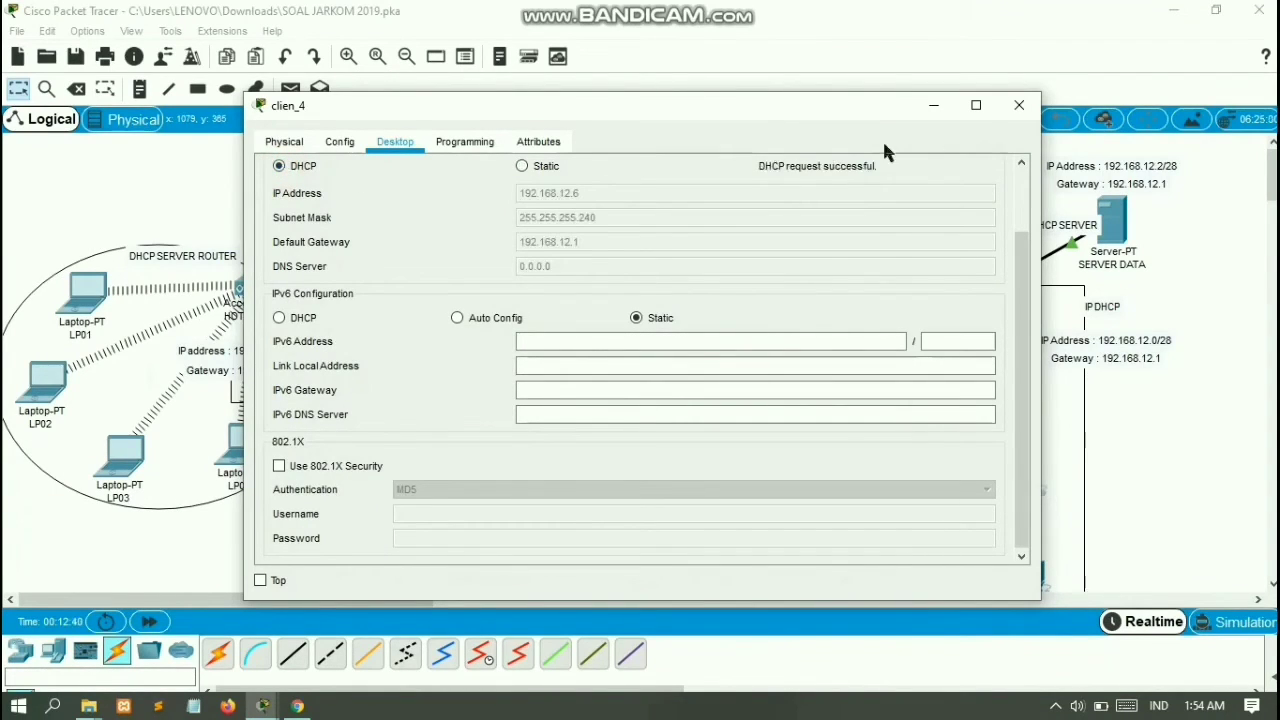
left_click(577, 200)
left_click(1016, 106)
Switch clien_5's IPv4 configuration to DHCP and close its window once the address request completes
scroll(973, 353, "down", 3)
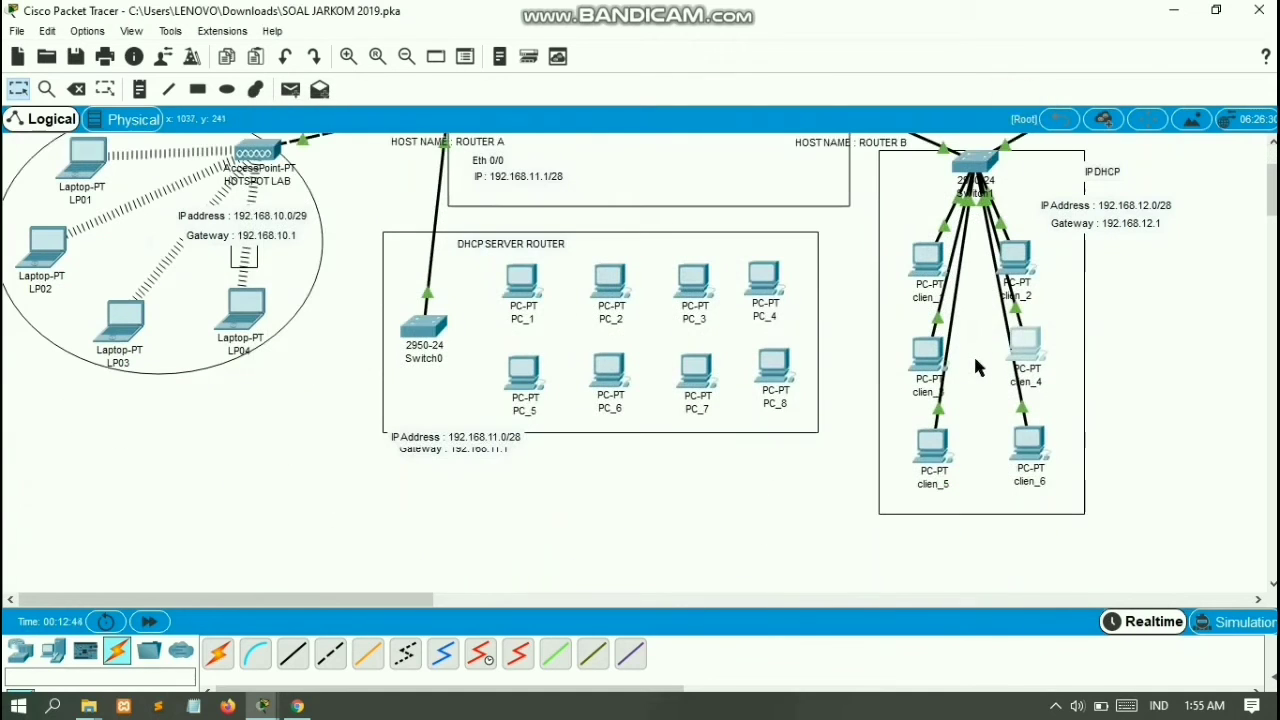
left_click(932, 445)
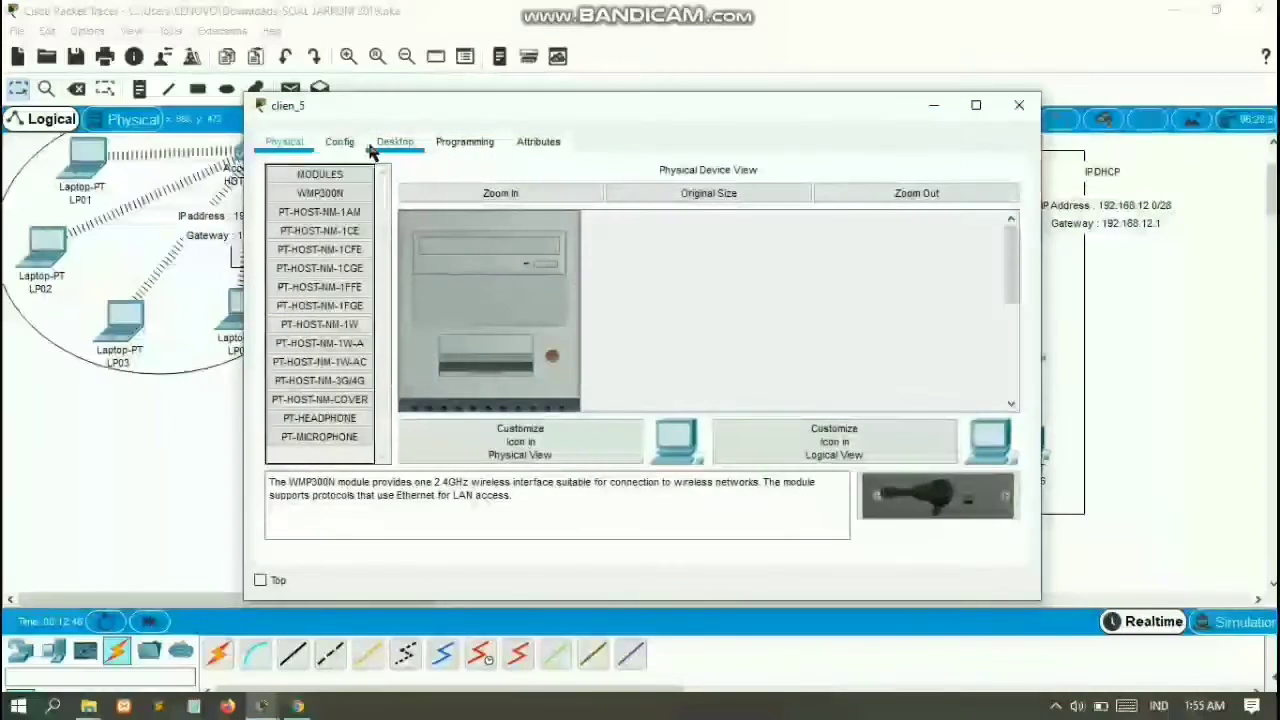
left_click(385, 141)
left_click(355, 194)
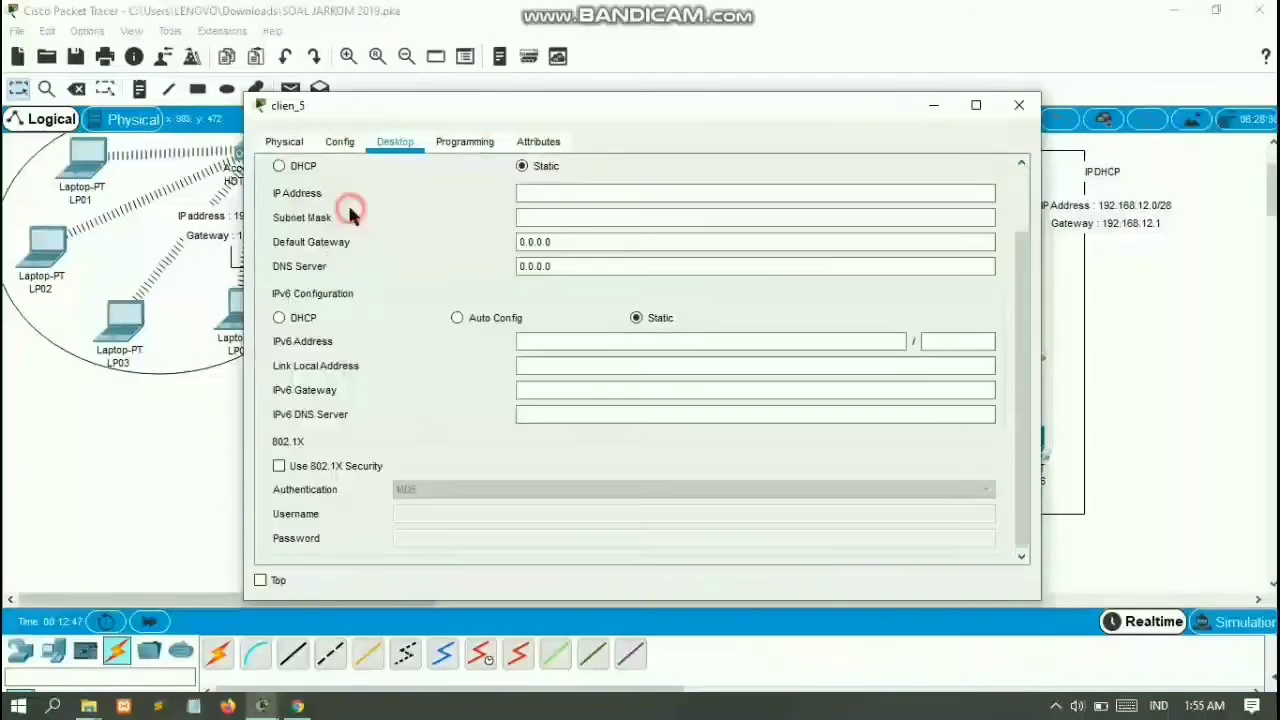
left_click(282, 167)
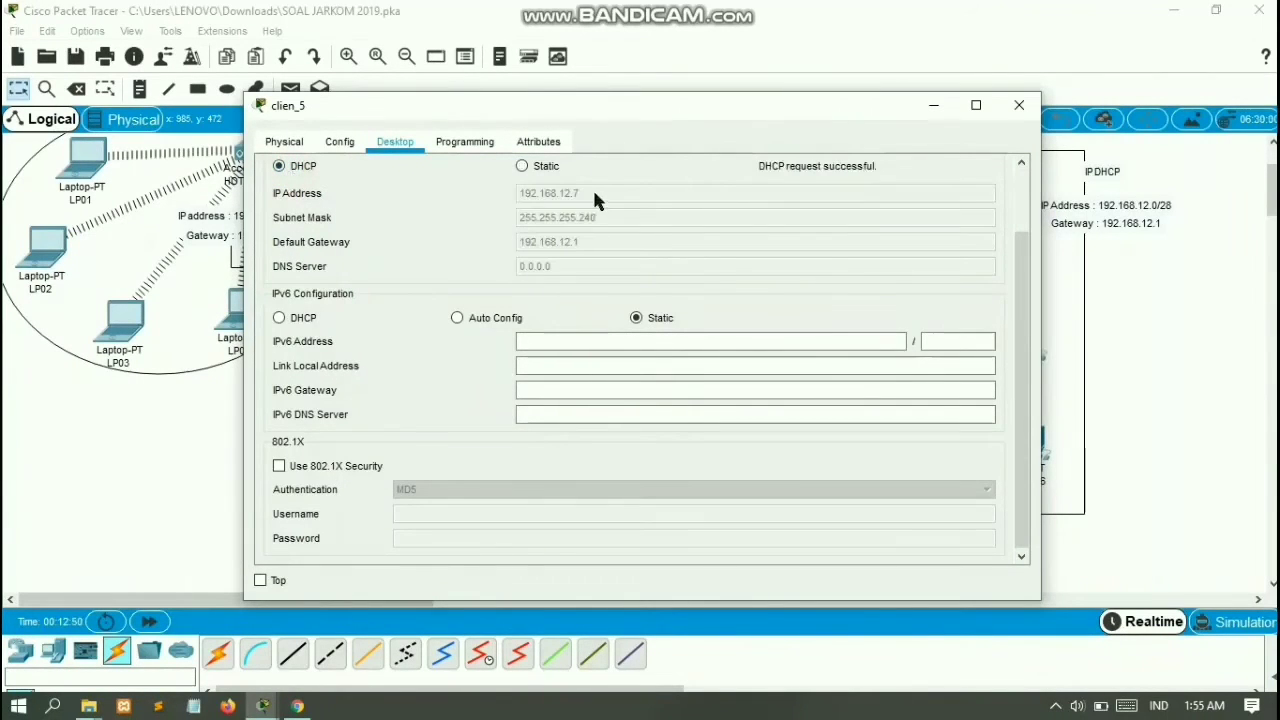
left_click(1019, 105)
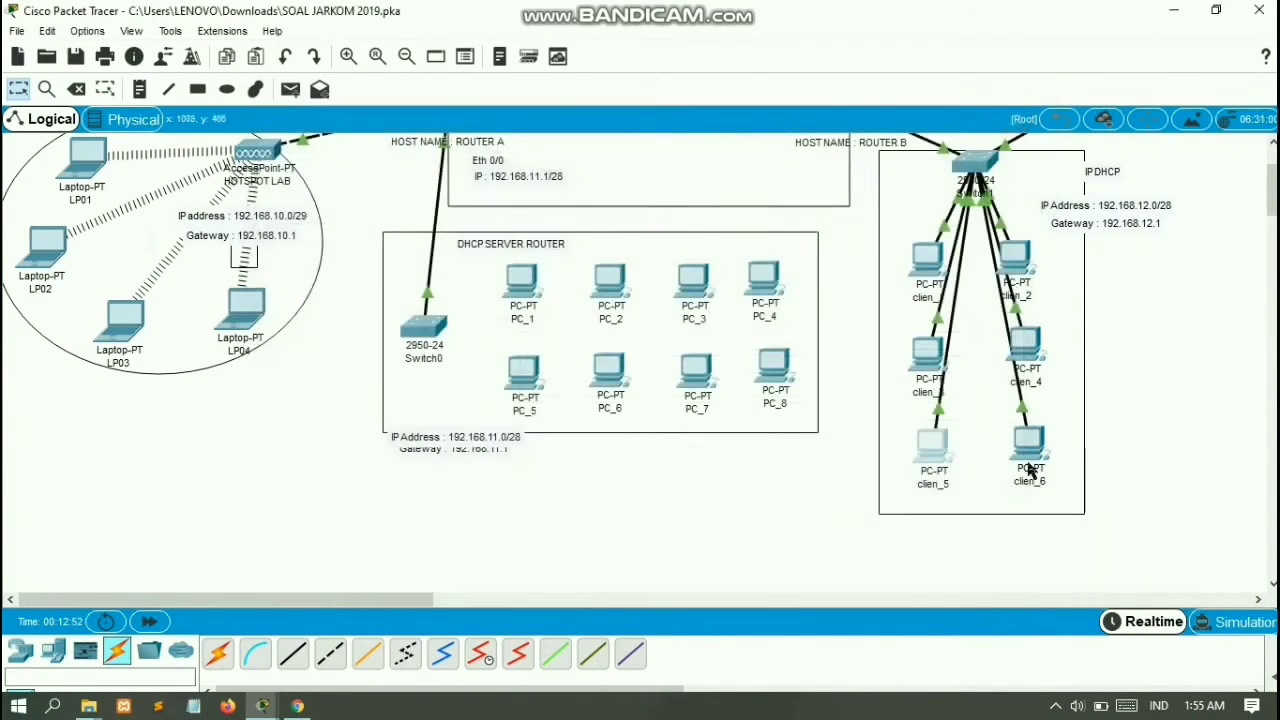
Switch clien_6's IPv4 configuration to DHCP and close its window
left_click(1029, 452)
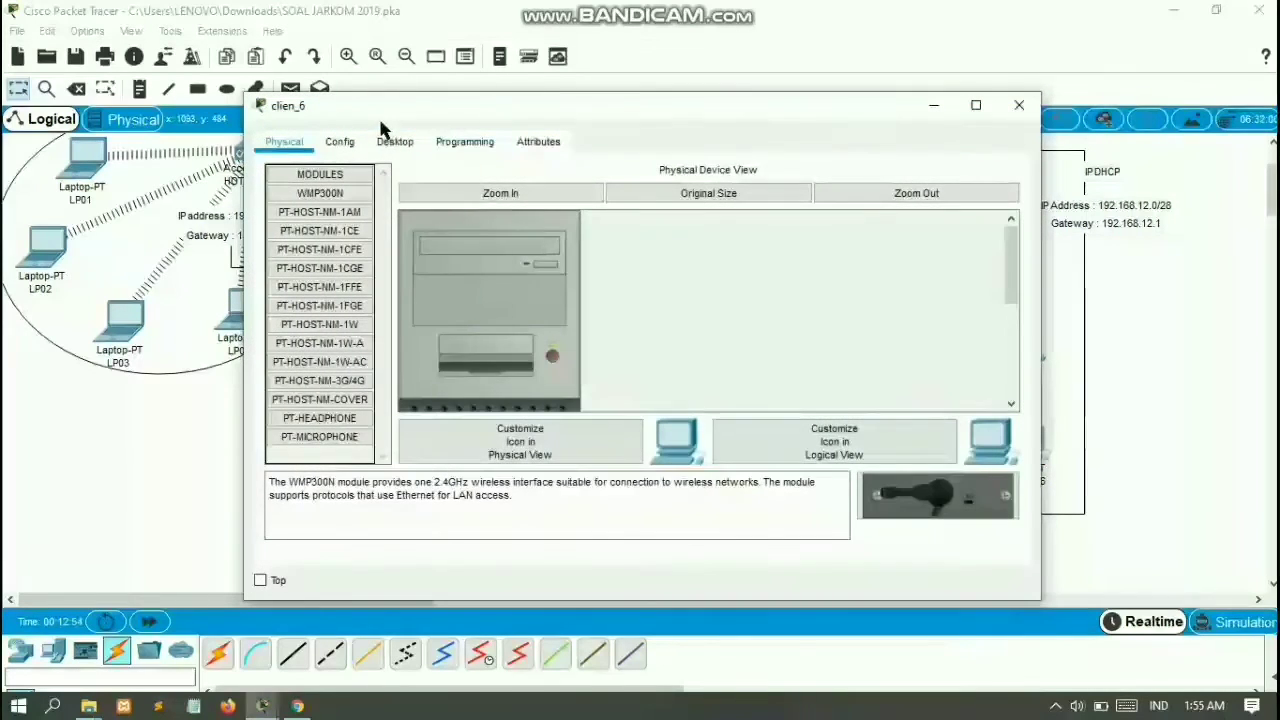
left_click(393, 143)
left_click(343, 200)
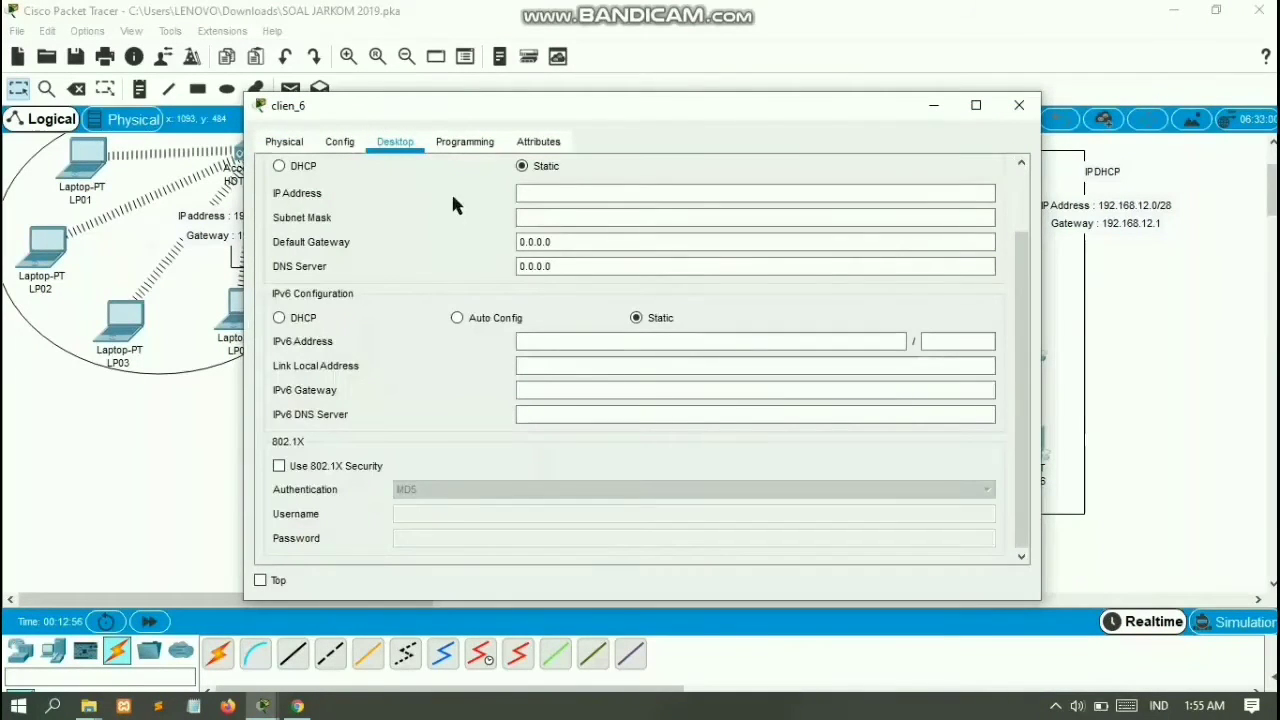
left_click(279, 167)
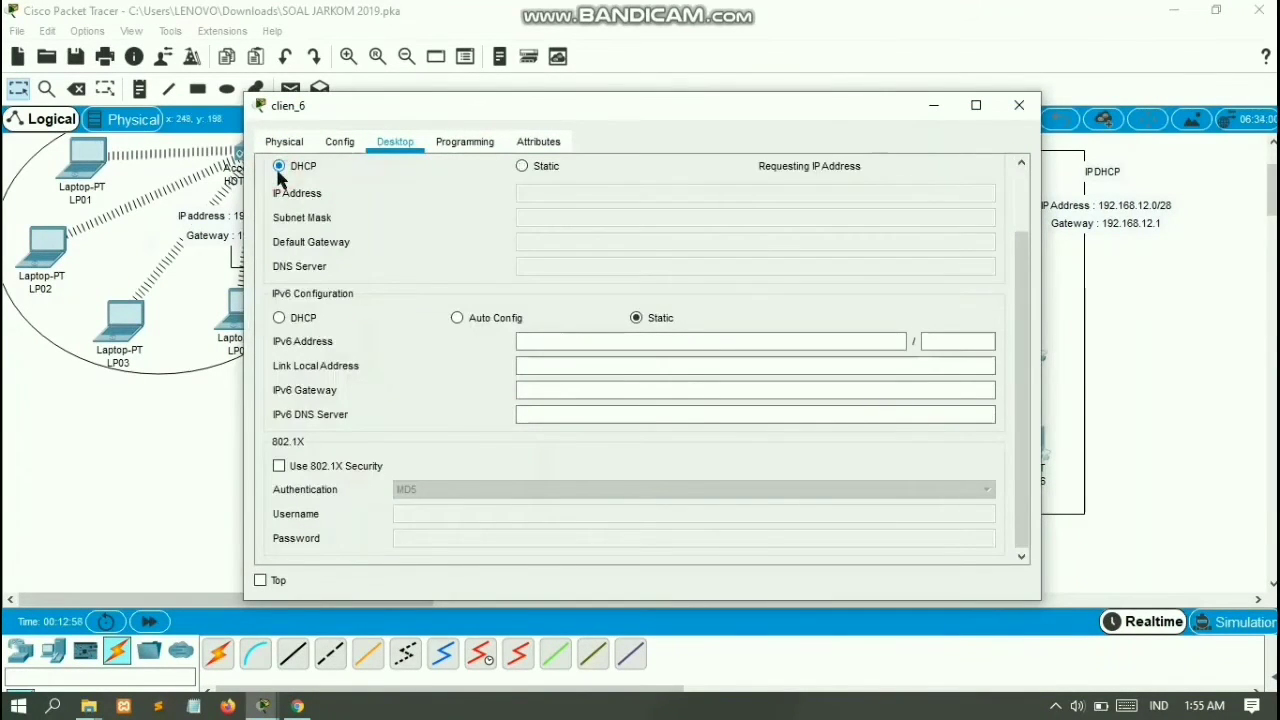
left_click(1019, 105)
left_click(1113, 426)
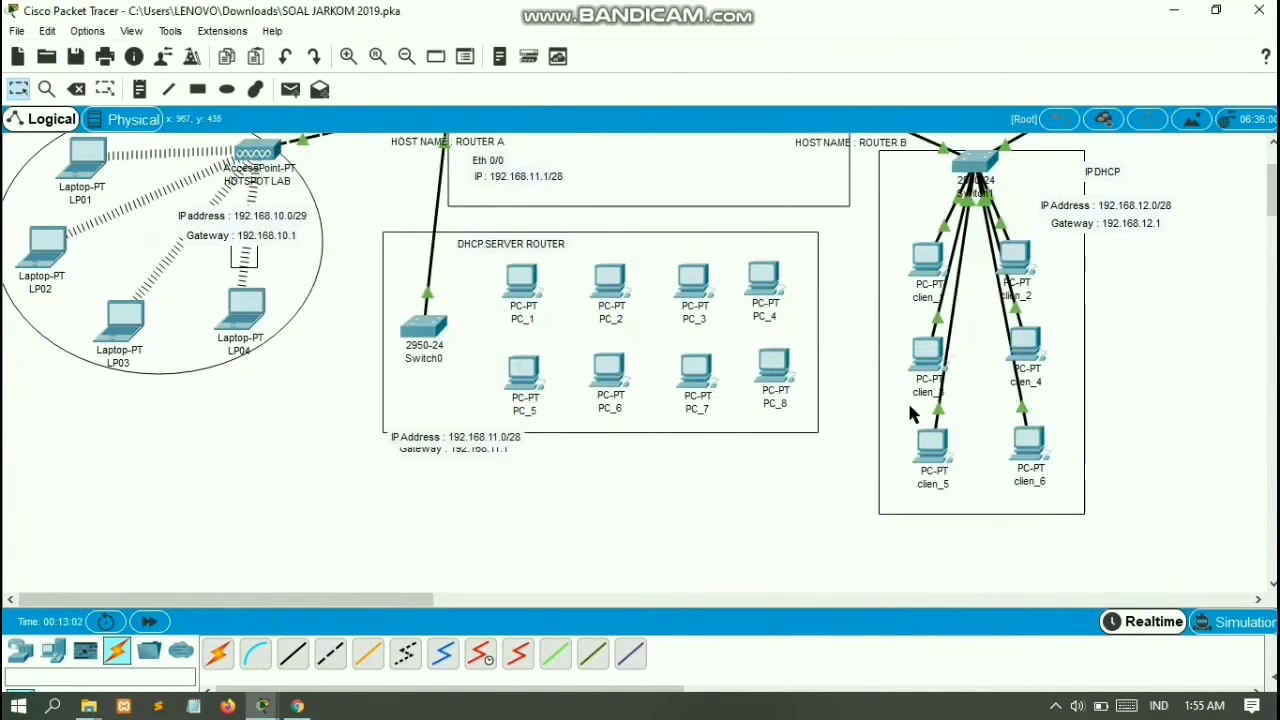
Connect Switch0's FastEthernet0/2 port to PC_1's FastEthernet0 port with a copper straight-through cable
scroll(907, 400, "up", 3)
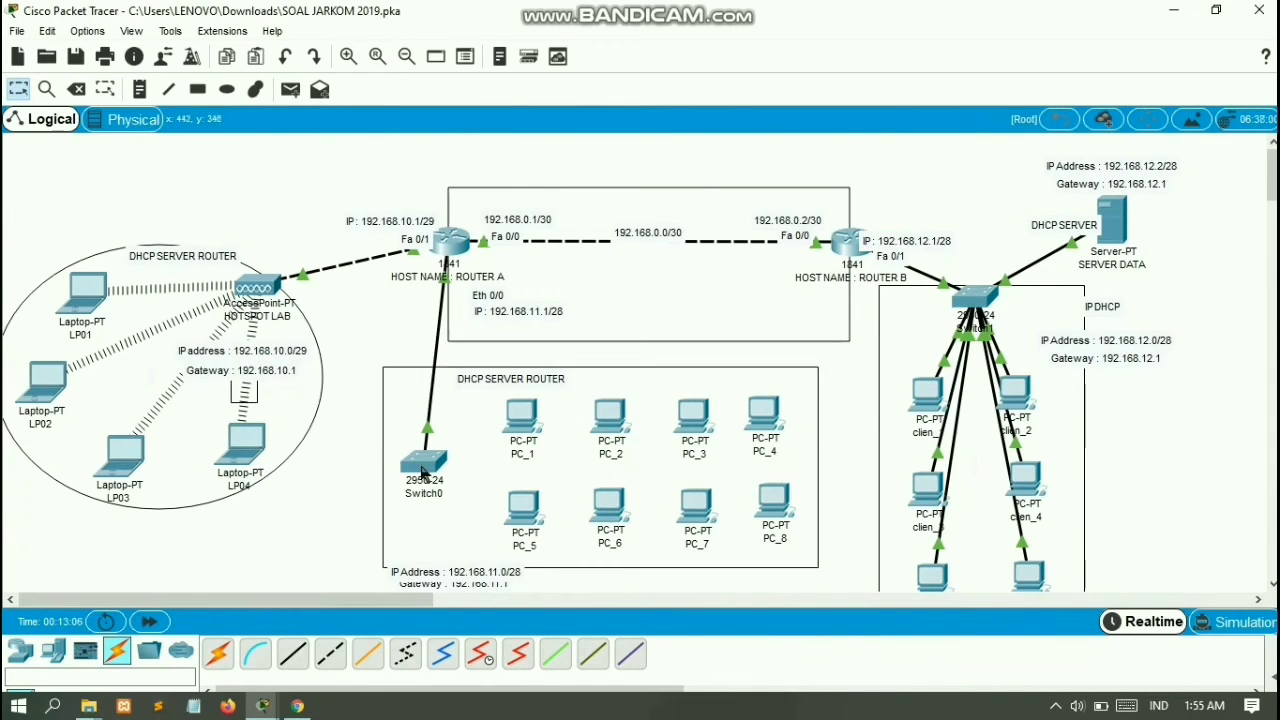
scroll(527, 430, "down", 3)
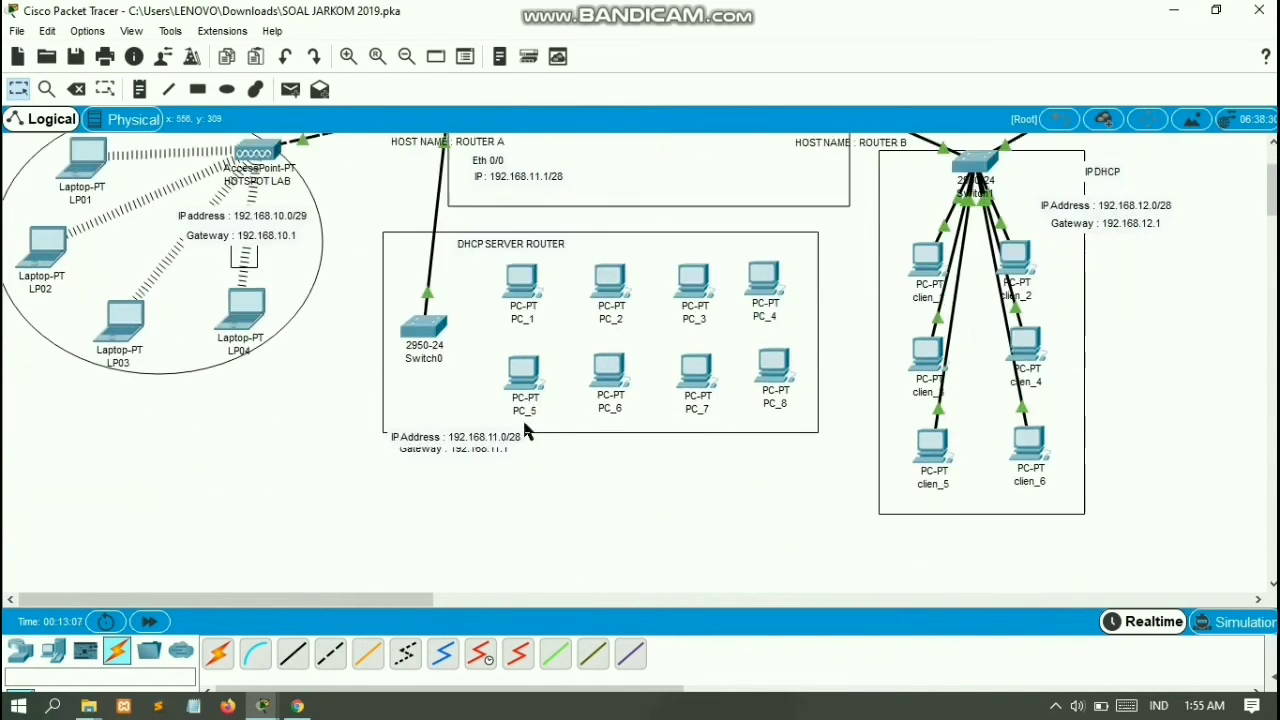
left_click(293, 663)
left_click(427, 327)
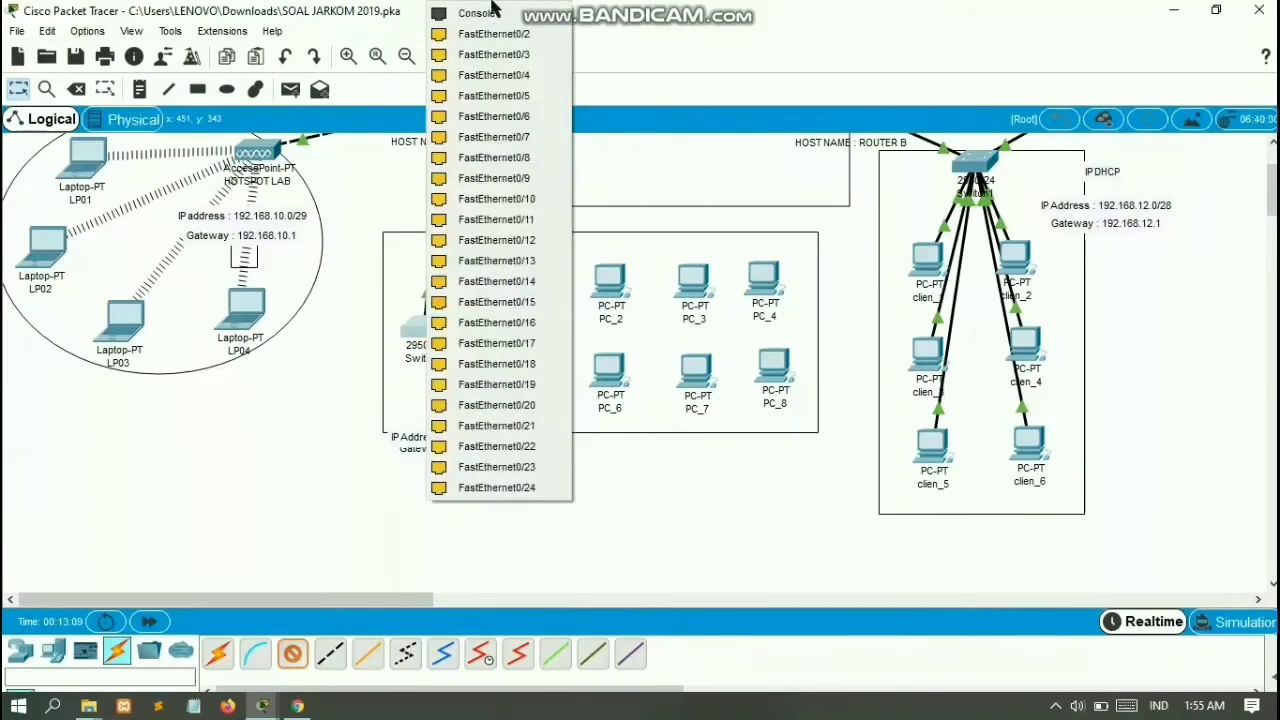
left_click(494, 32)
left_click(516, 286)
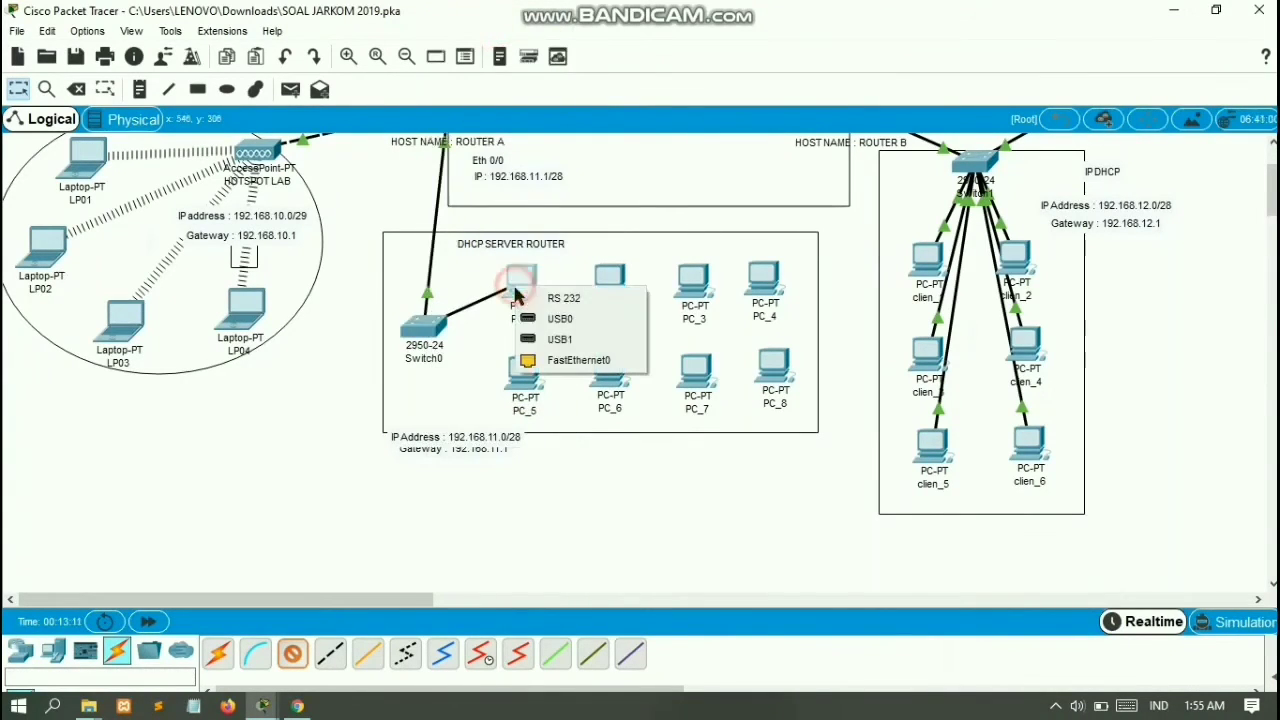
left_click(560, 360)
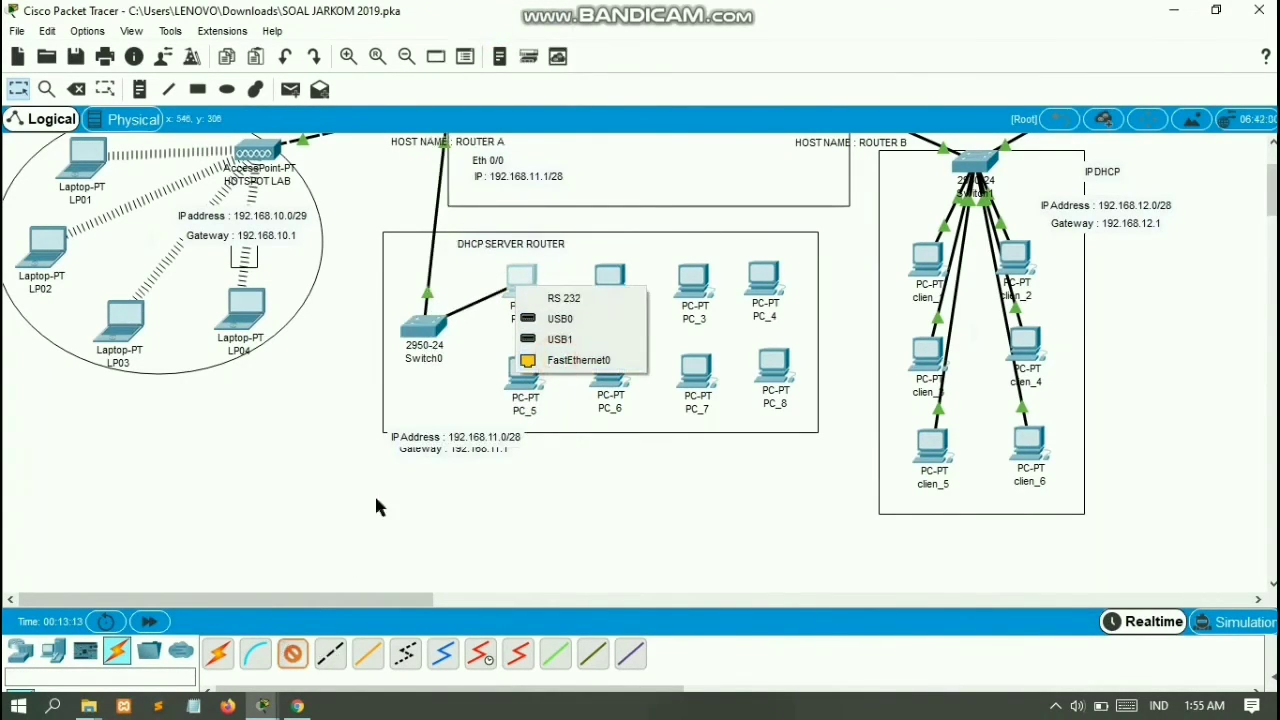
left_click(558, 359)
left_click(730, 393)
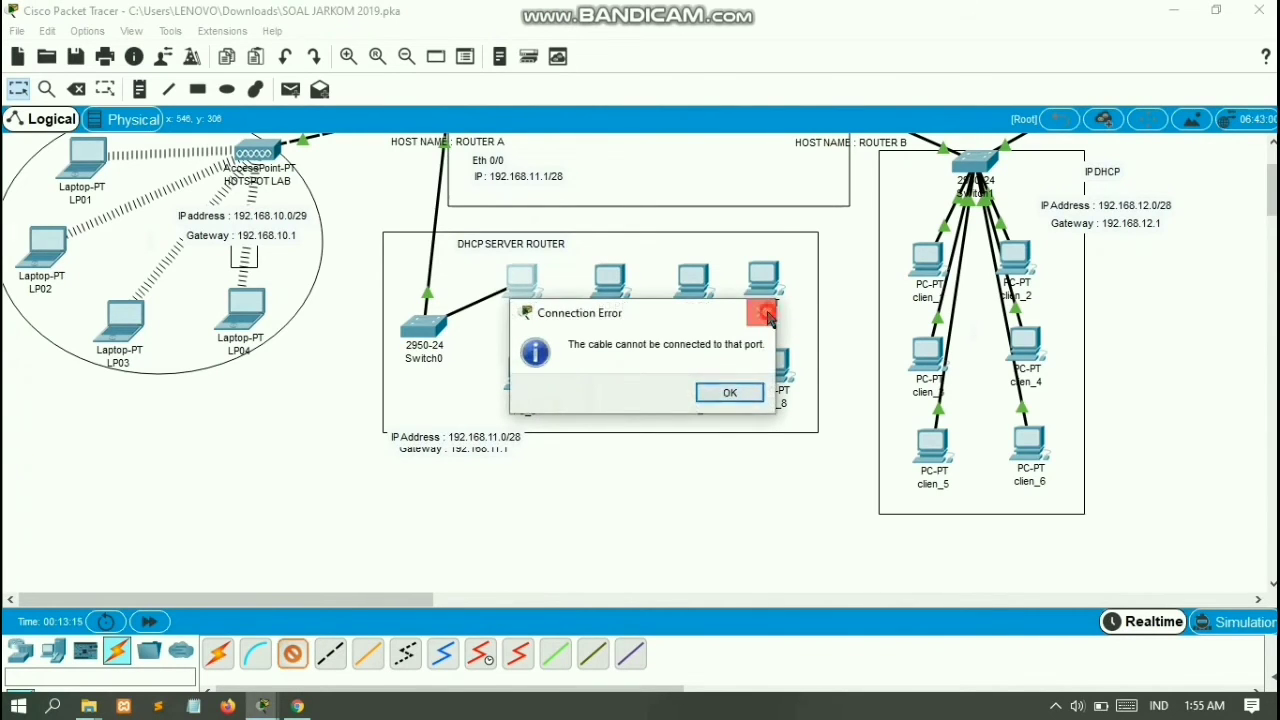
left_click(762, 314)
left_click(530, 290)
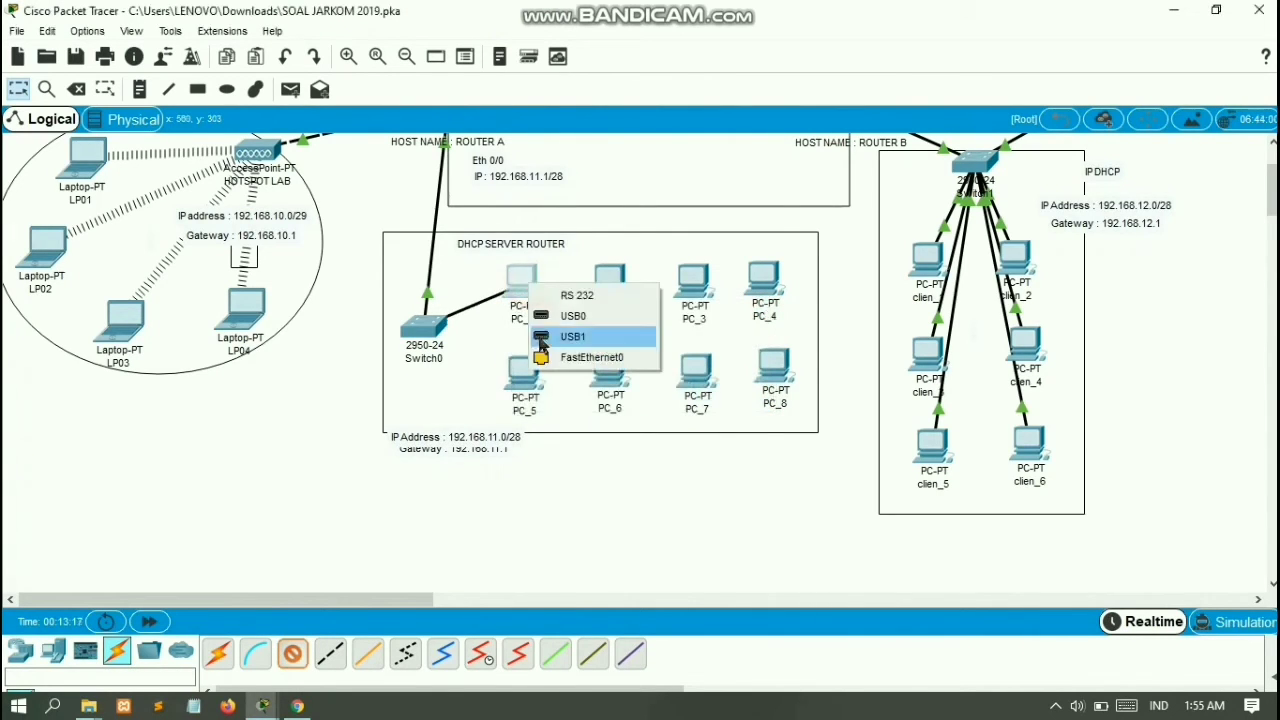
left_click(562, 358)
Run a copper straight-through cable from a free FastEthernet port on Switch0 to PC_5's FastEthernet0 port
left_click(296, 658)
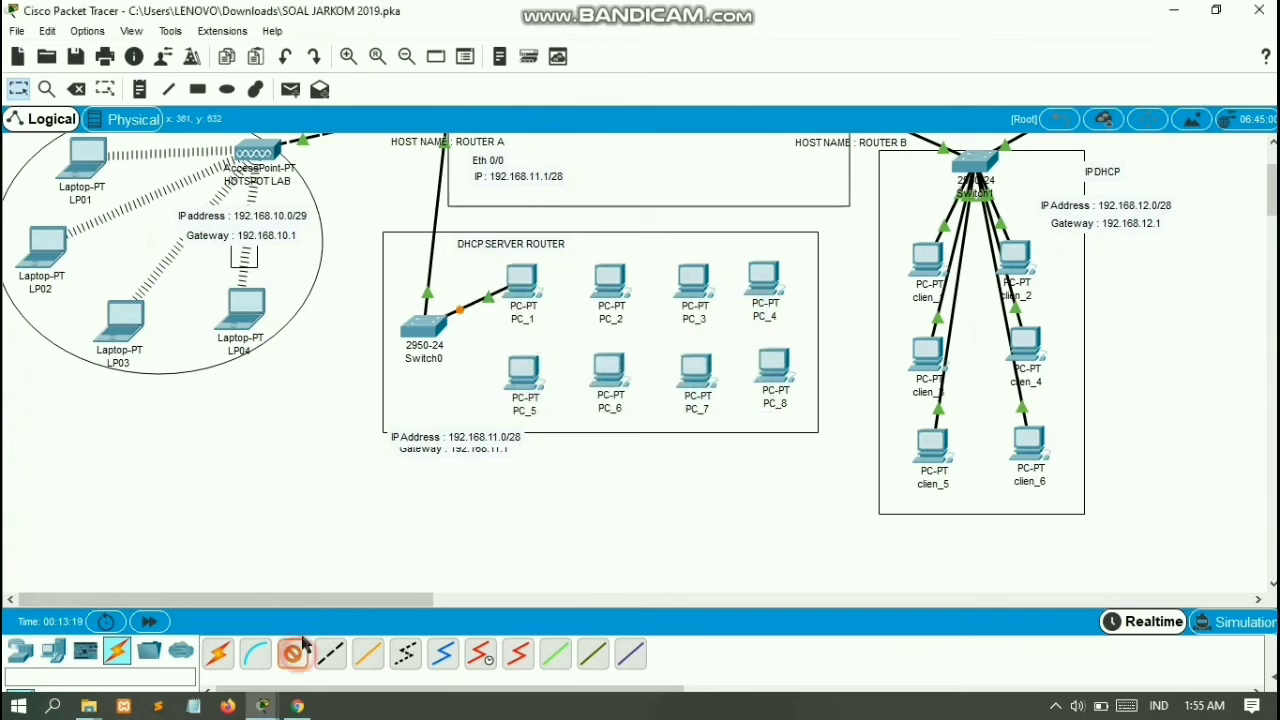
left_click(418, 336)
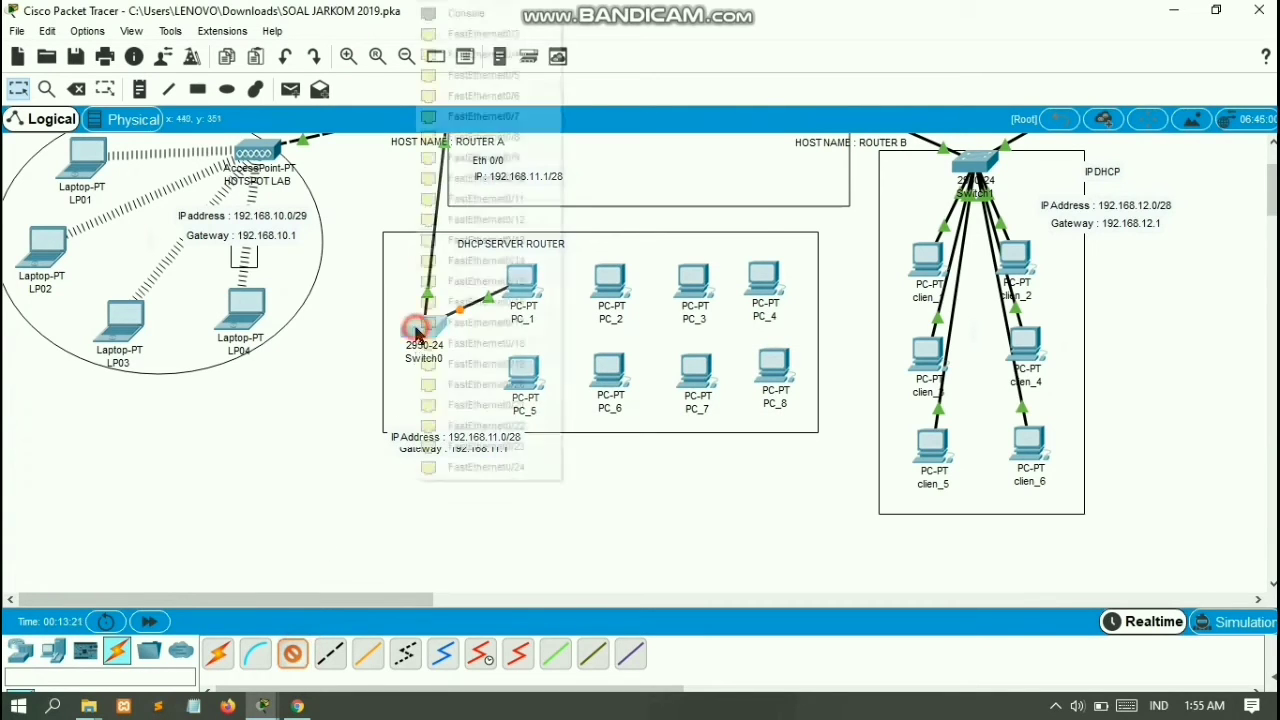
left_click(490, 55)
left_click(513, 370)
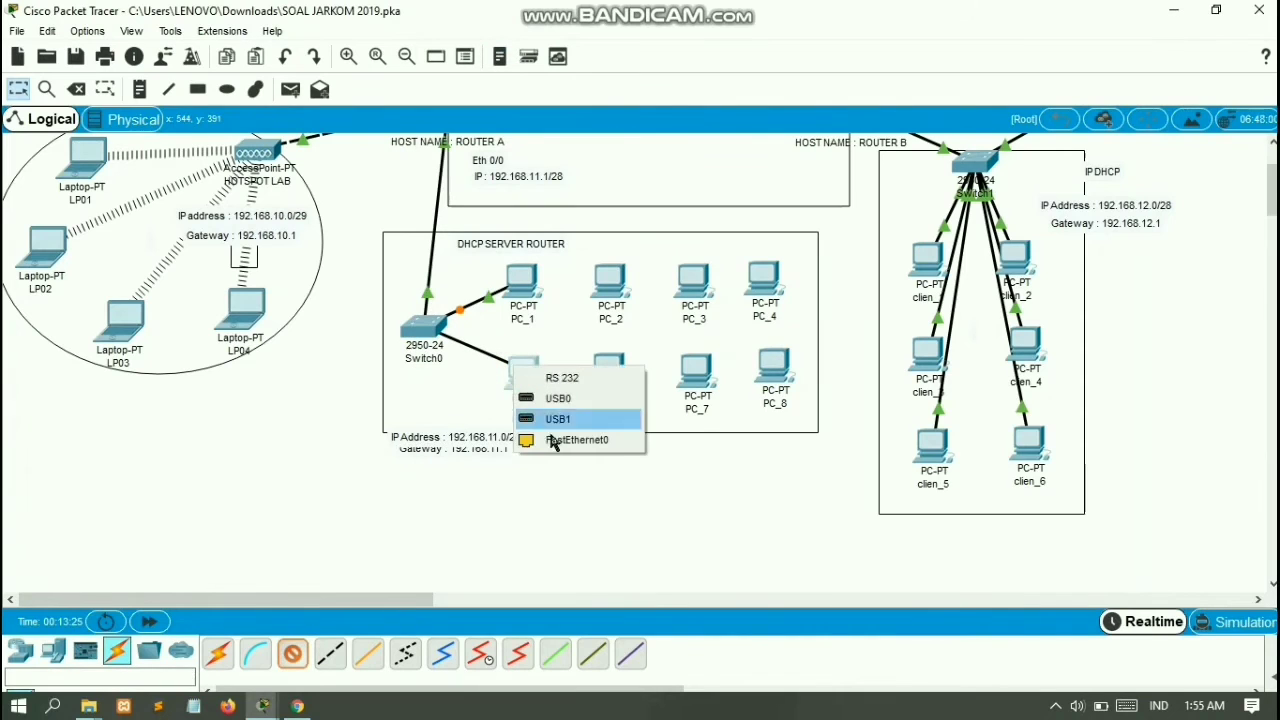
left_click(557, 438)
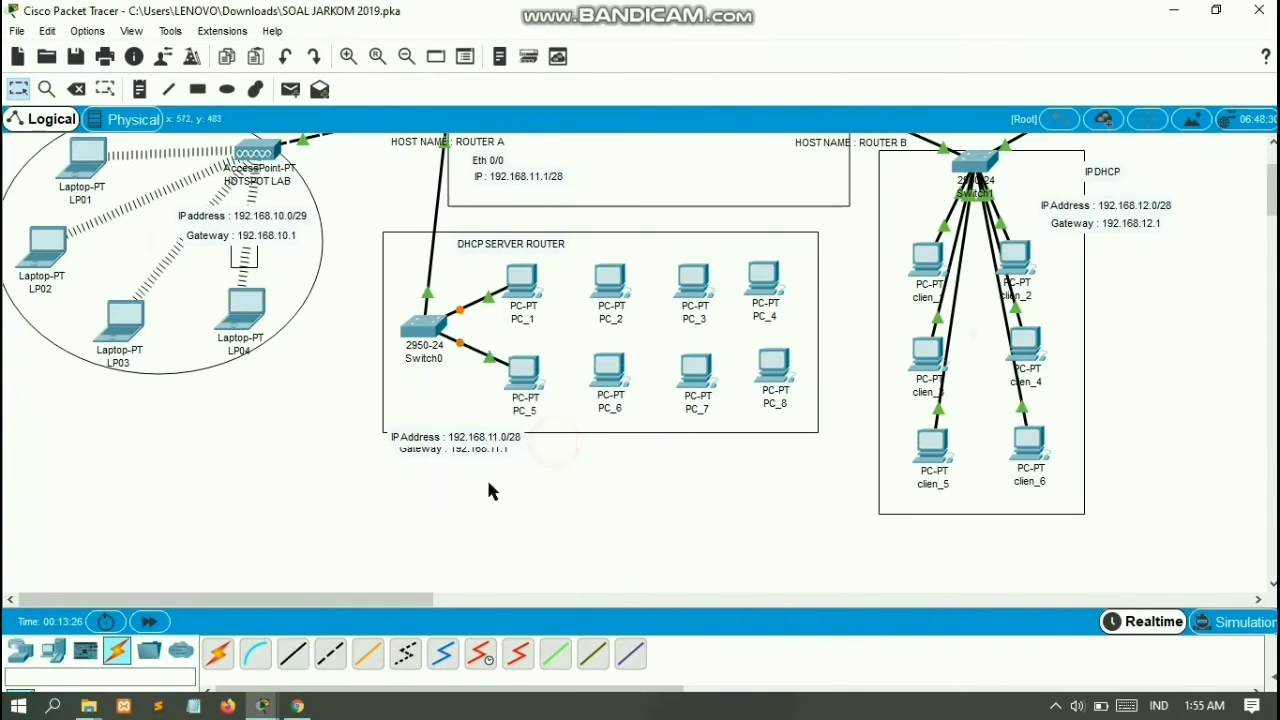
Run a copper straight-through cable from the first free FastEthernet port on Switch0 to PC_2's FastEthernet0 port
left_click(296, 659)
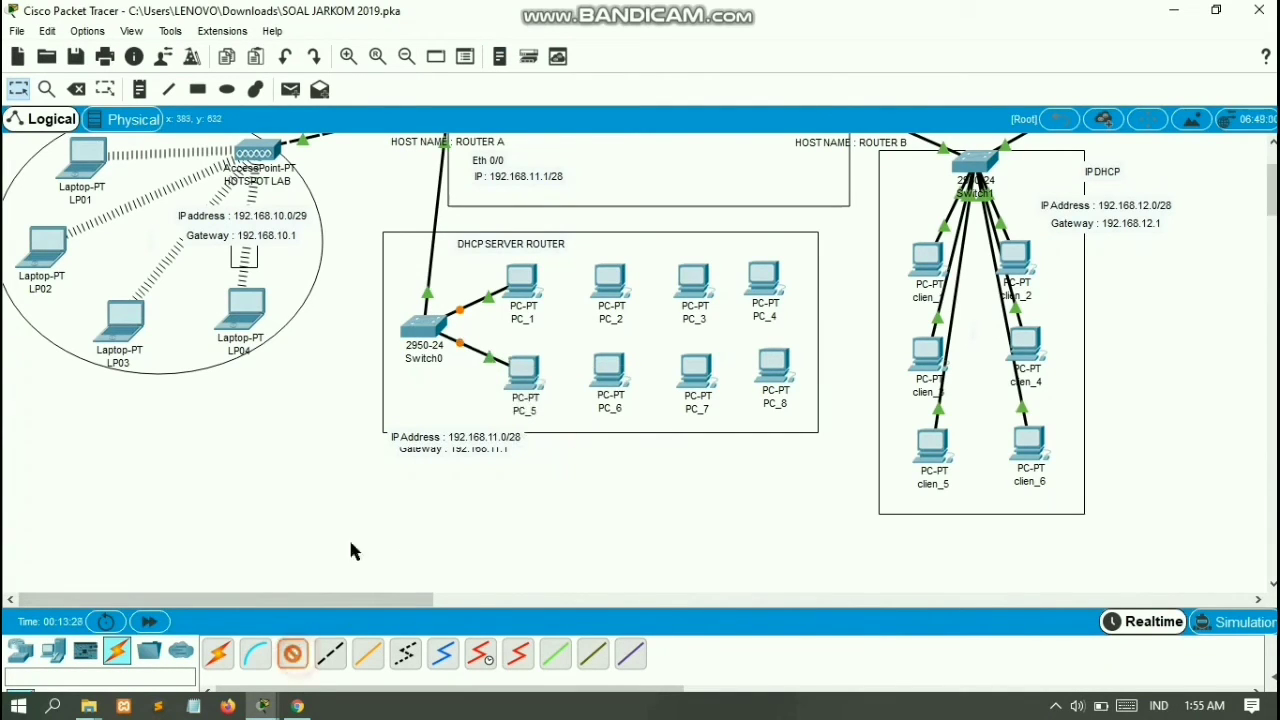
left_click(428, 329)
left_click(531, 34)
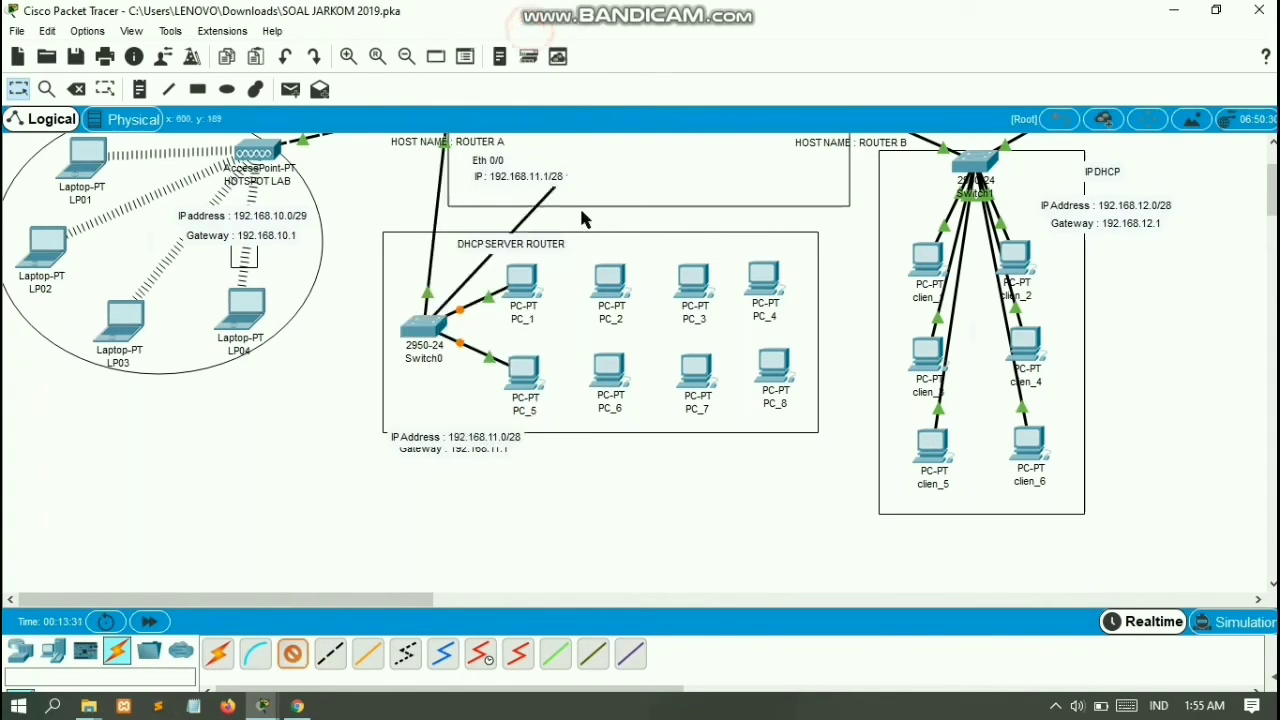
left_click(605, 273)
left_click(612, 343)
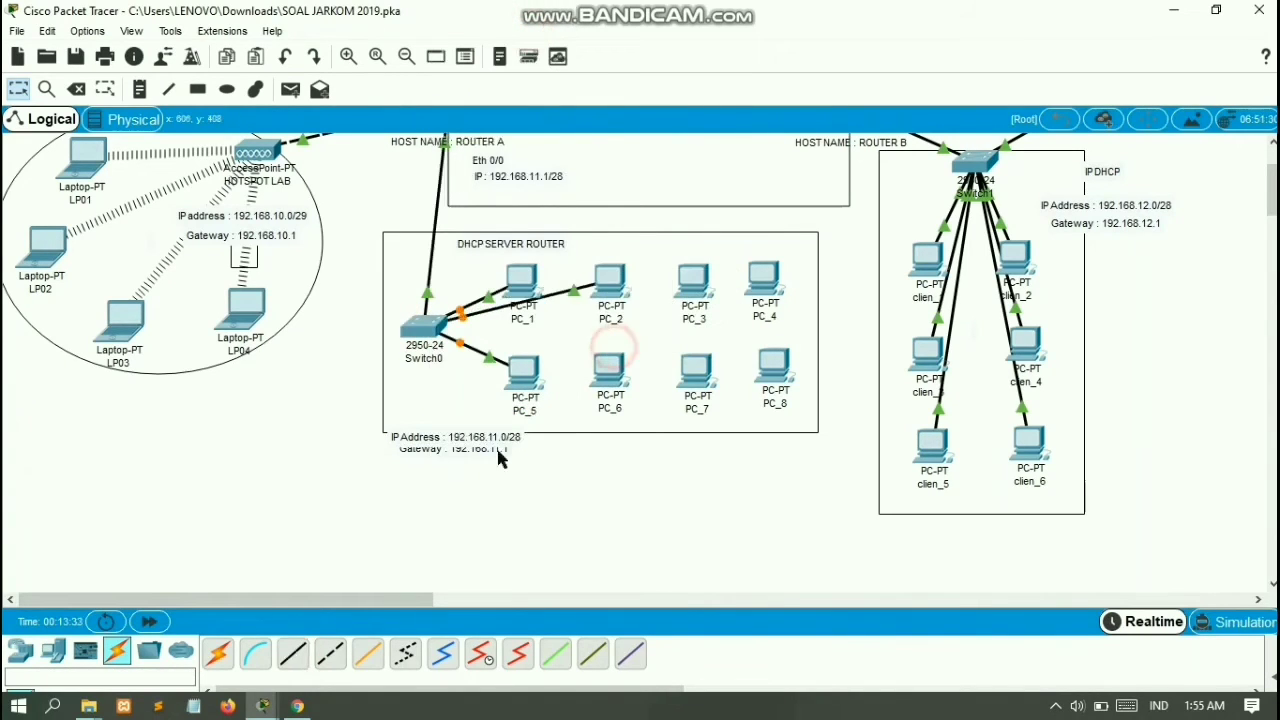
Connect Switch0's FastEthernet0/5 port to PC_6's FastEthernet0 port with a copper straight-through cable
left_click(287, 663)
left_click(433, 333)
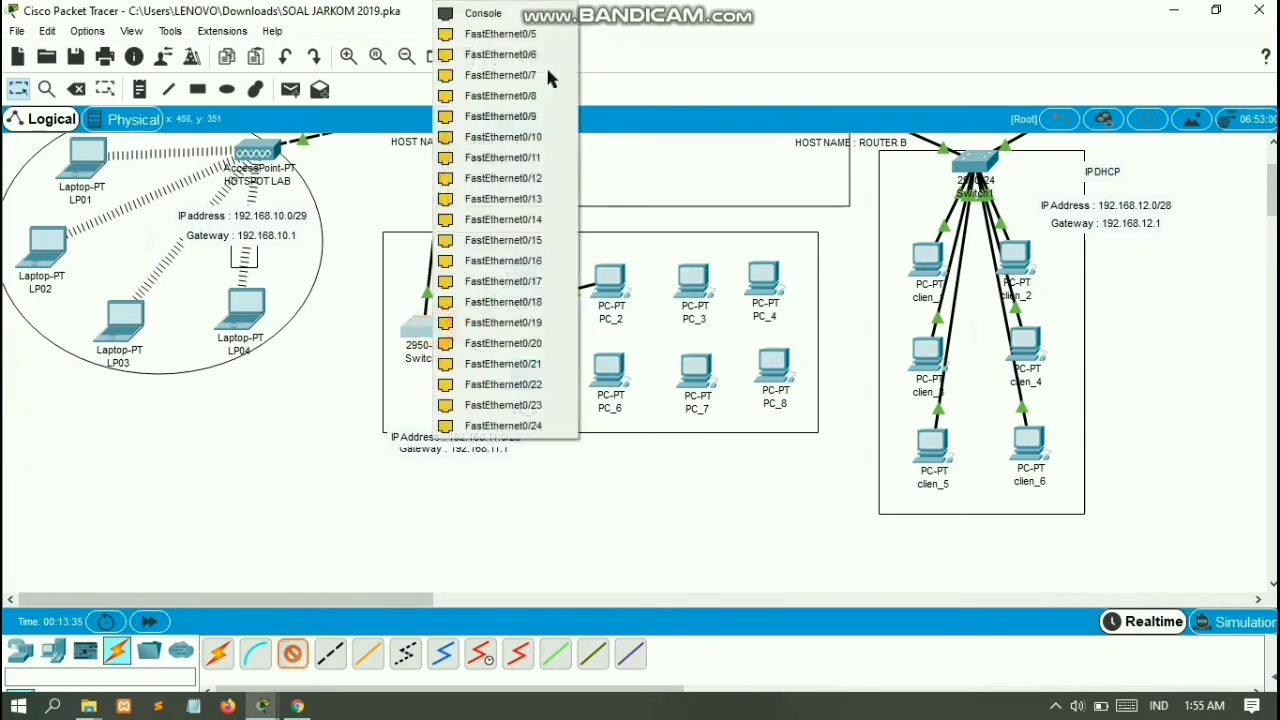
left_click(549, 37)
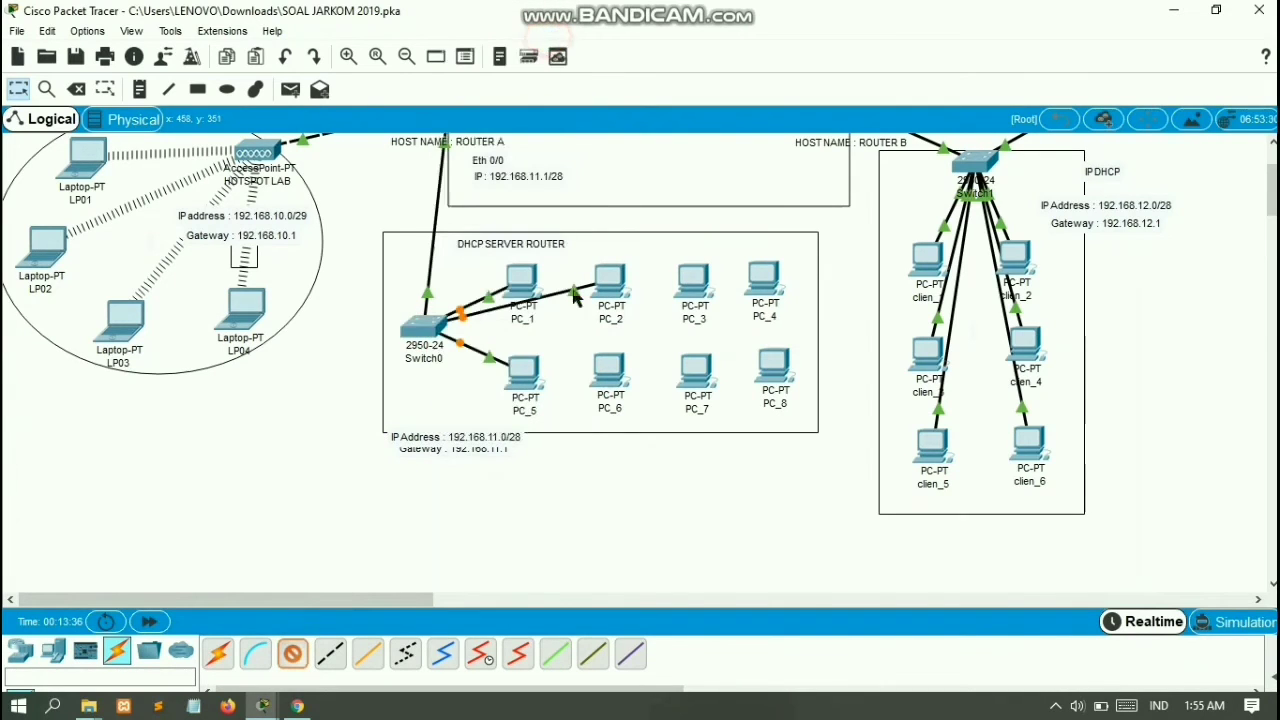
left_click(607, 380)
left_click(630, 440)
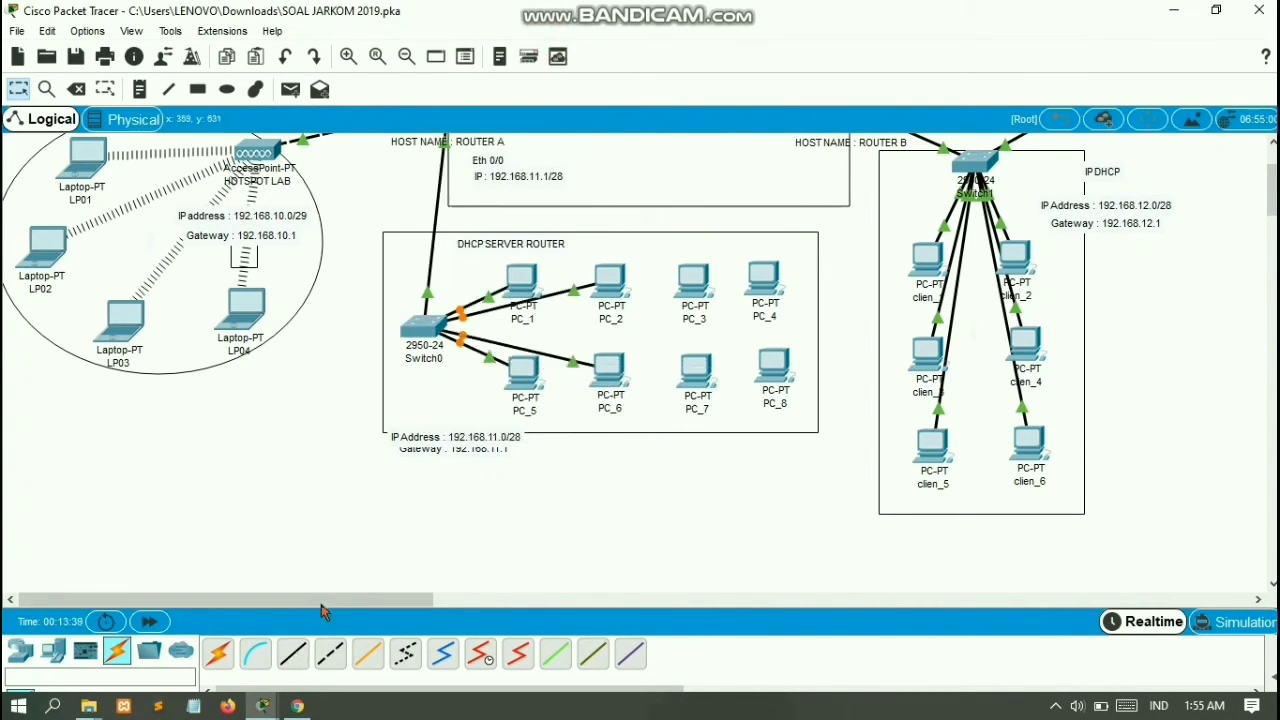
Connect Switch0's FastEthernet0/6 port to PC_3's FastEthernet0 port with a copper straight-through cable
left_click(292, 653)
left_click(422, 330)
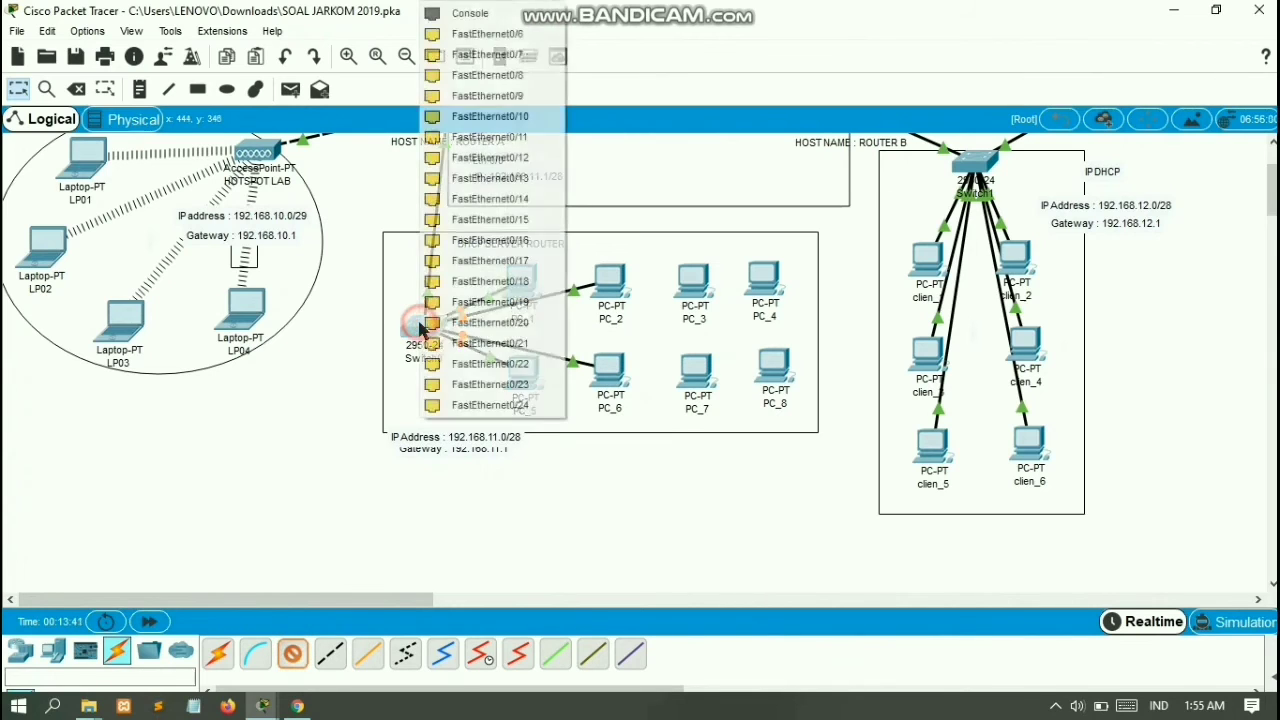
left_click(505, 37)
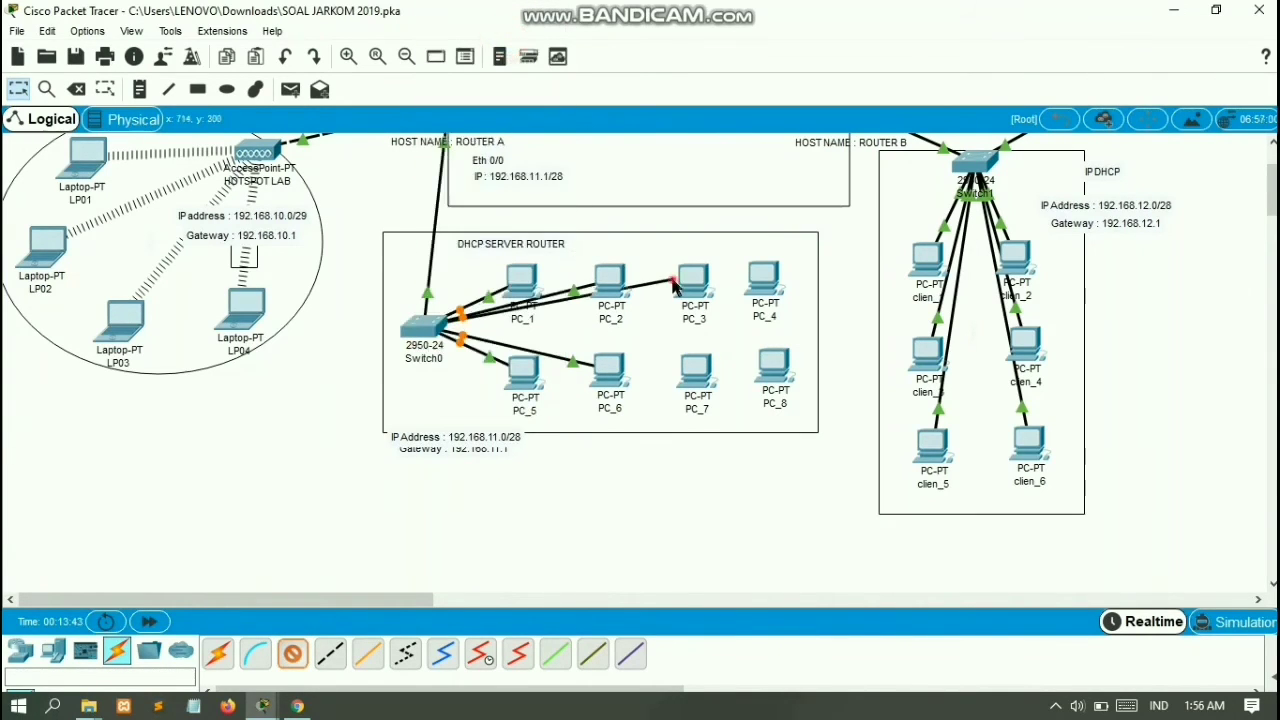
left_click(693, 280)
left_click(710, 362)
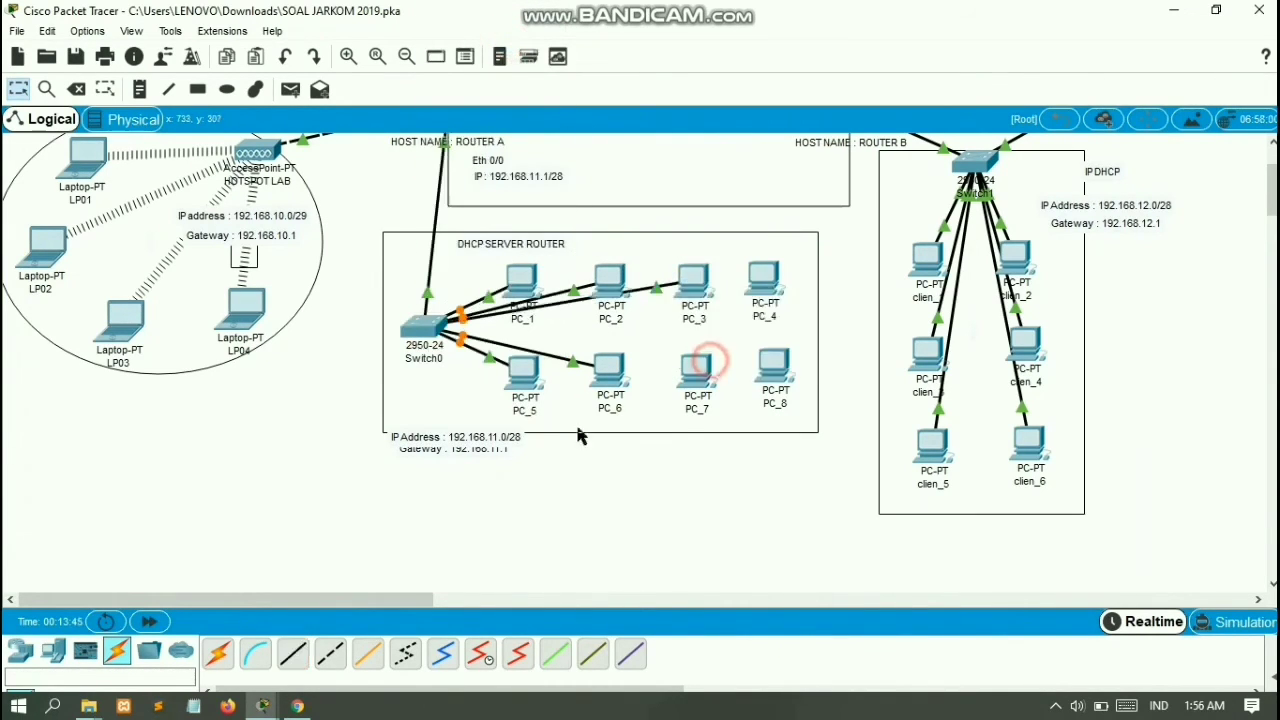
Connect Switch0's FastEthernet0/7 port to PC_7's FastEthernet0 port with a copper straight-through cable
left_click(288, 652)
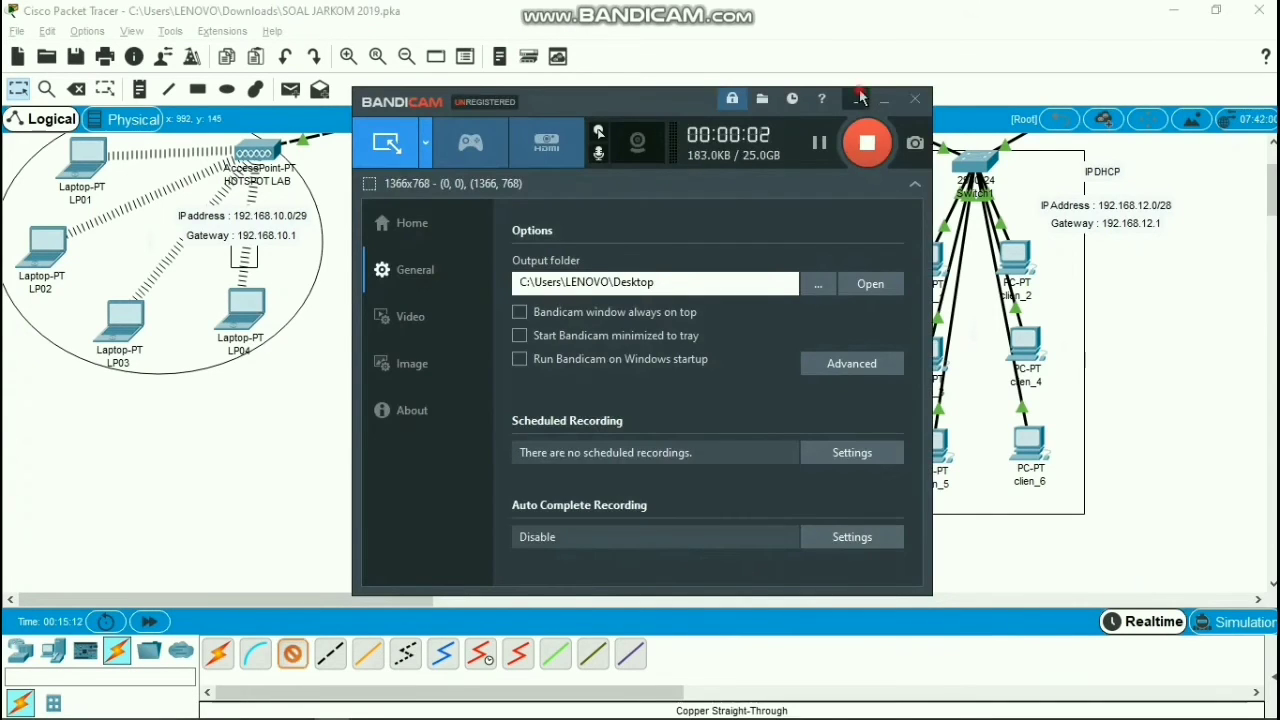
left_click(860, 98)
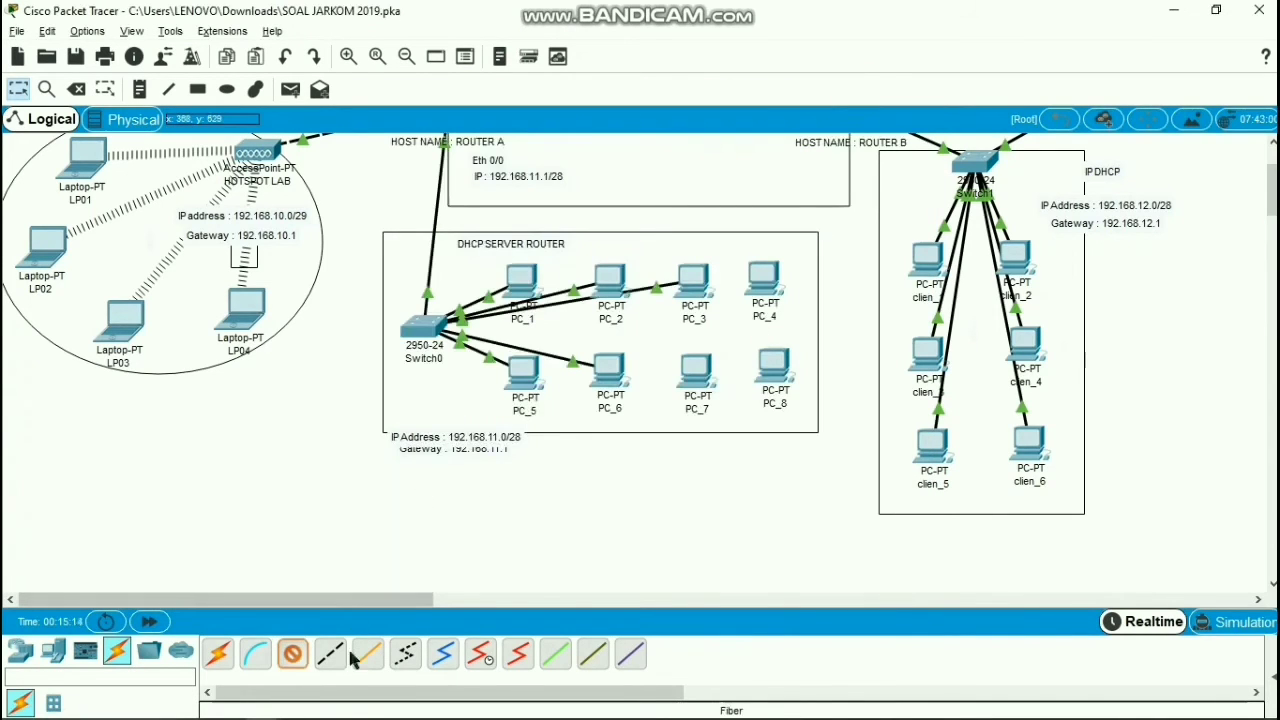
left_click(437, 330)
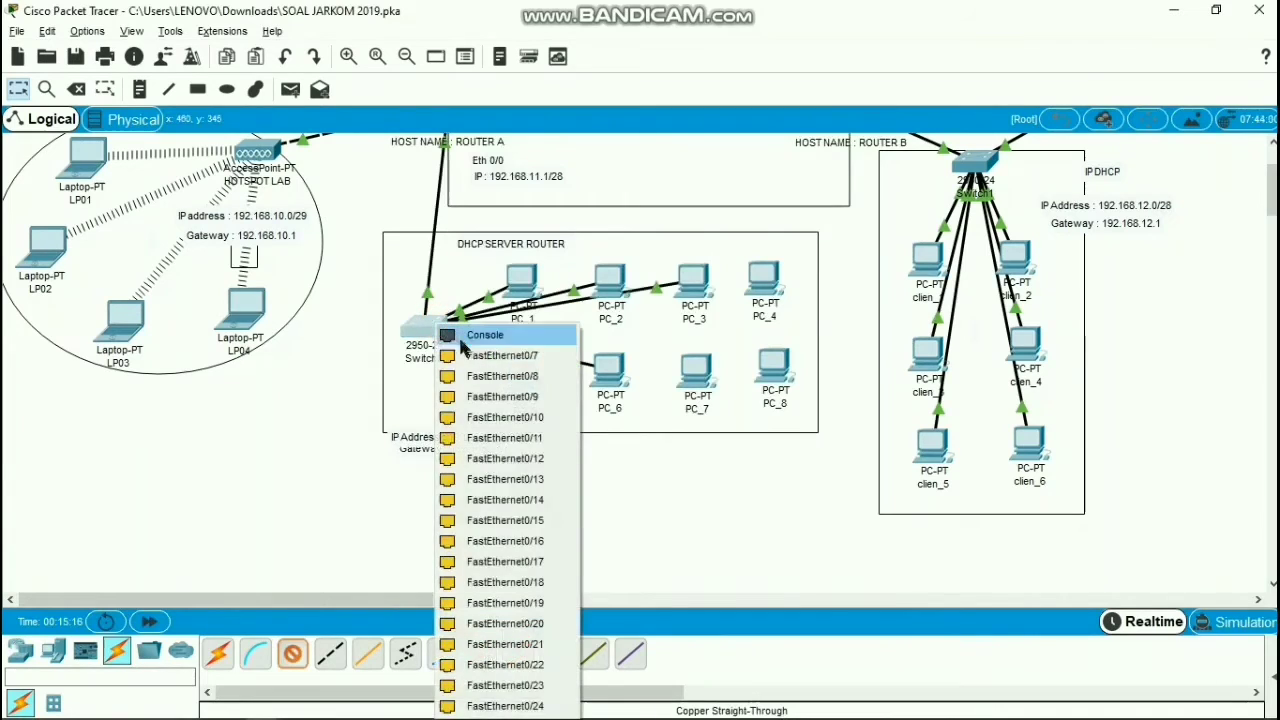
left_click(470, 354)
left_click(694, 368)
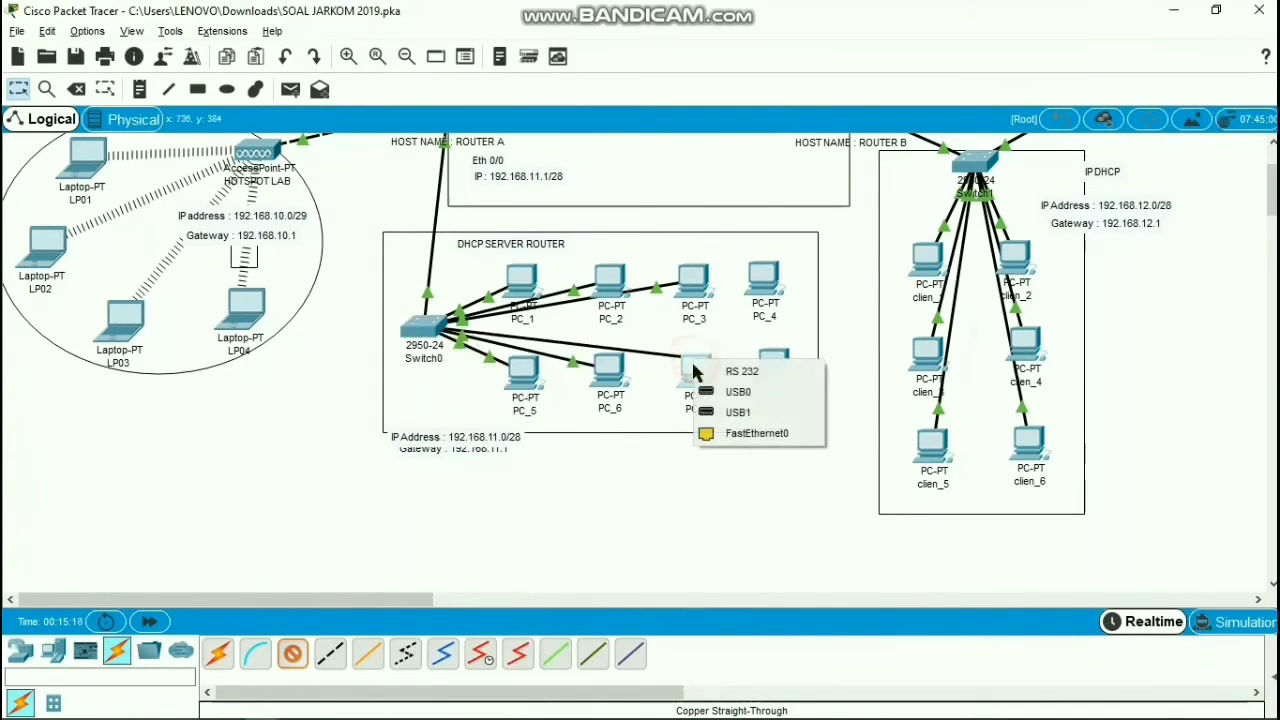
left_click(712, 434)
Connect Switch0's FastEthernet0/8 port to PC_8's FastEthernet0 port with a copper straight-through cable
left_click(285, 668)
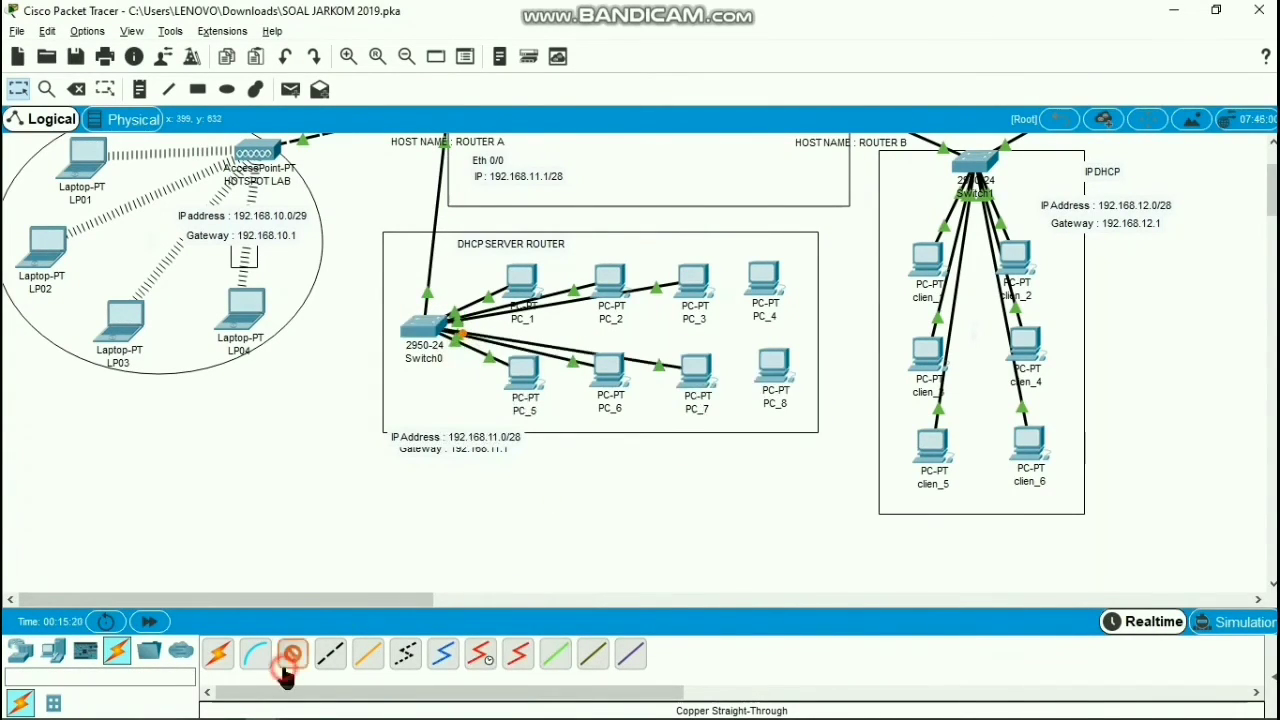
left_click(418, 345)
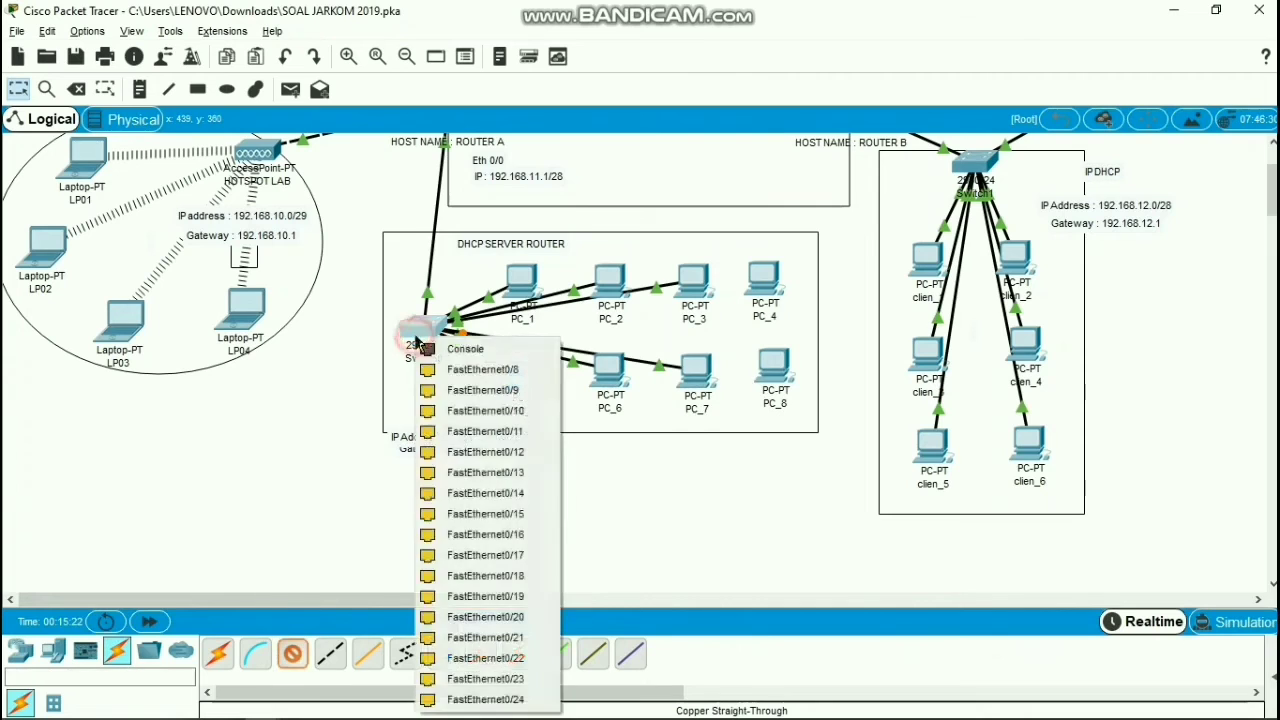
left_click(470, 366)
left_click(775, 365)
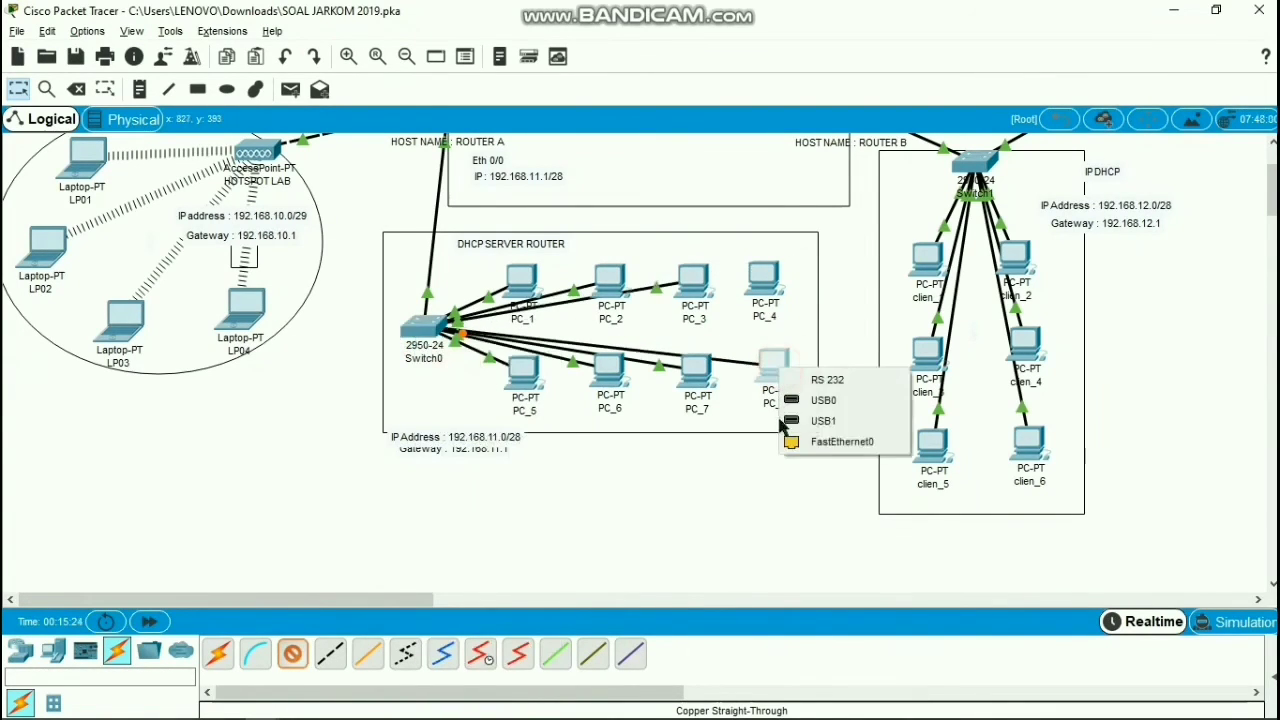
left_click(792, 438)
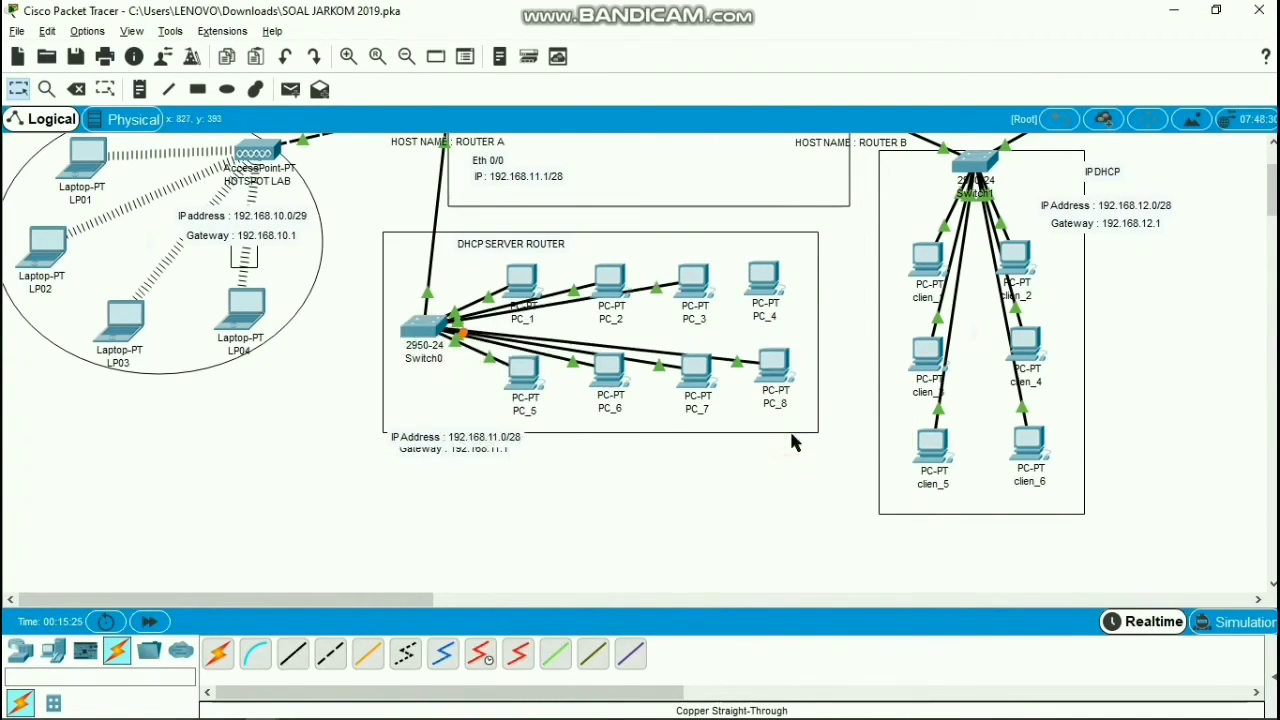
Connect a free FastEthernet port on Switch0 to PC_4's FastEthernet0 port with a copper straight-through cable
left_click(295, 652)
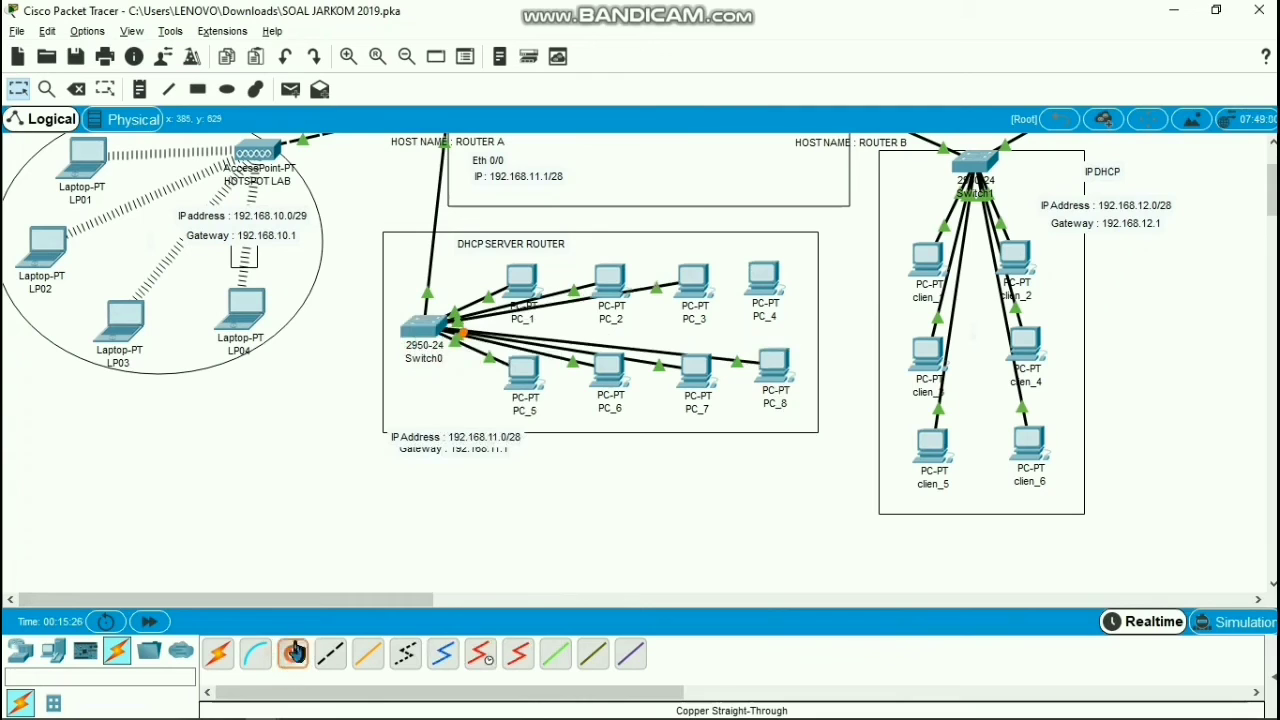
left_click(428, 330)
left_click(510, 354)
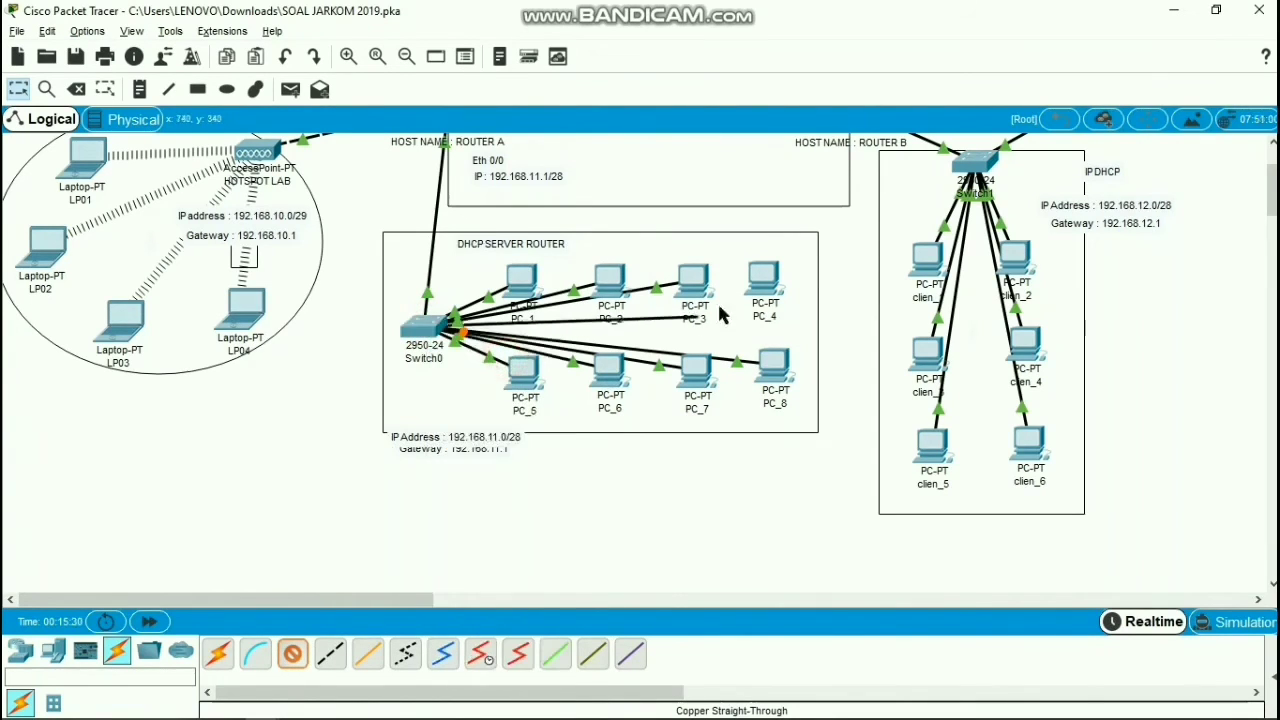
left_click(764, 284)
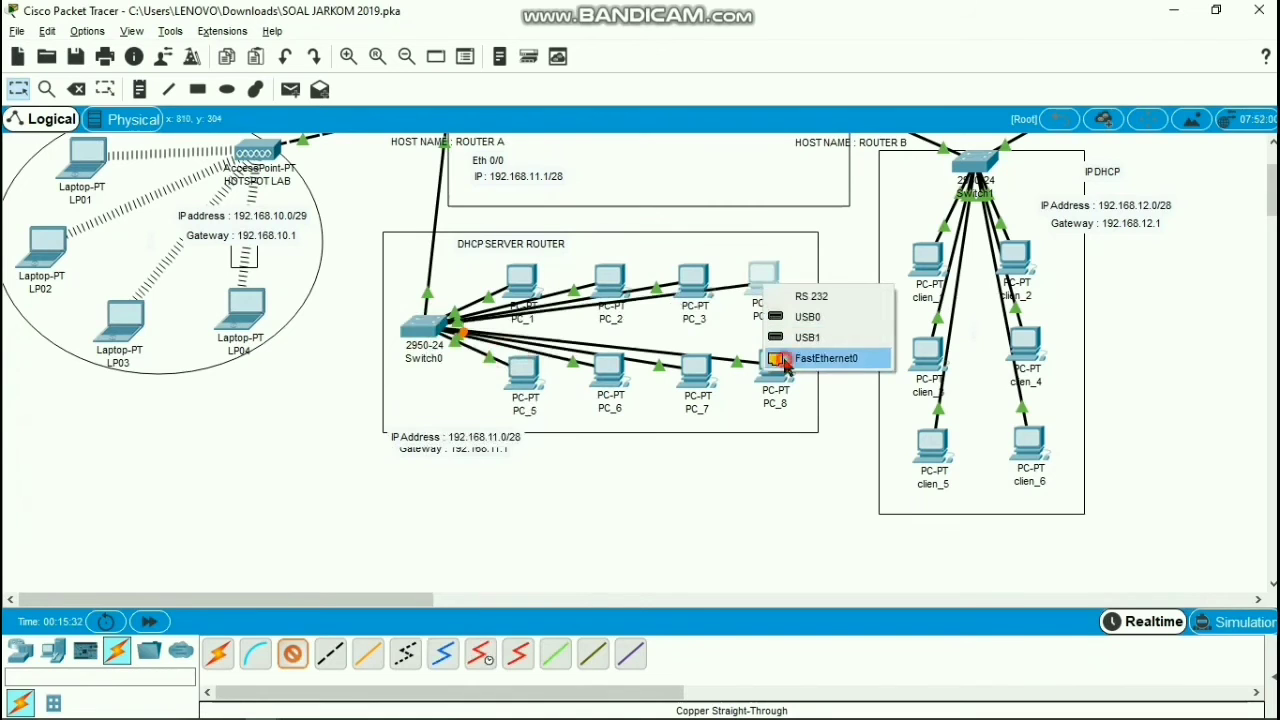
left_click(785, 365)
Set PC_1's IPv4 configuration to DHCP and close its device window
scroll(558, 412, "up", 2)
left_click(525, 343)
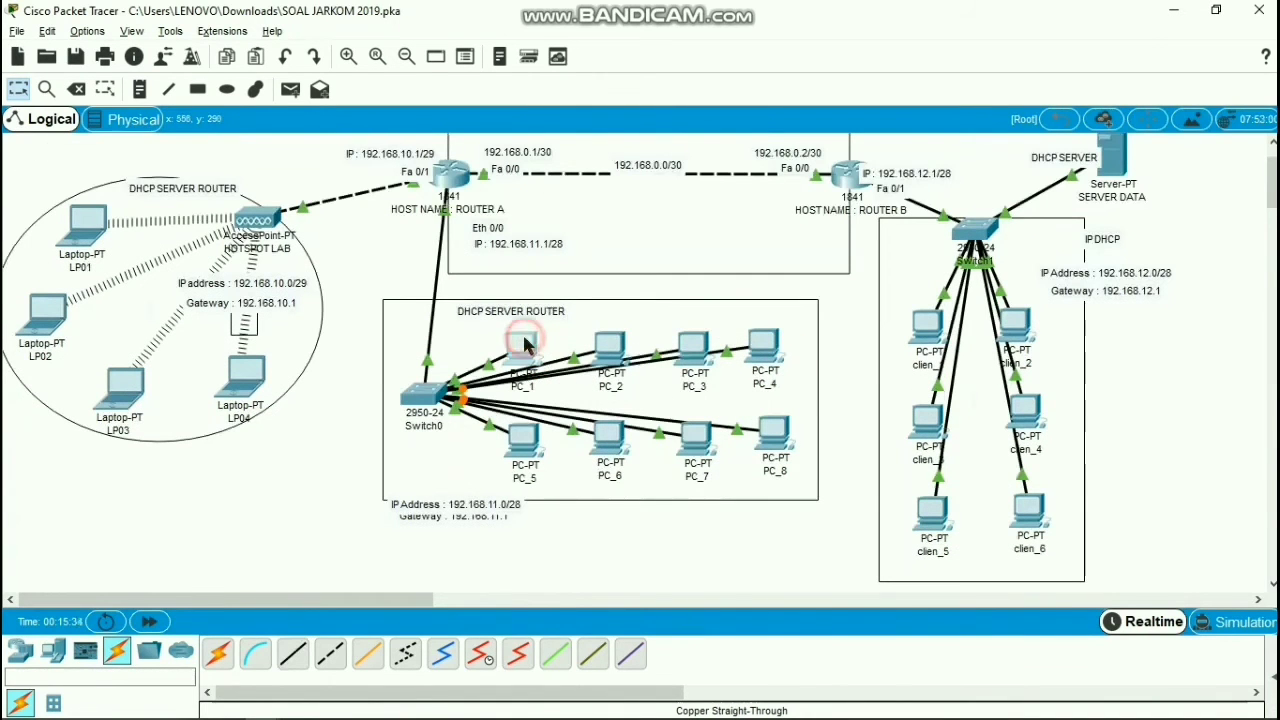
left_click(390, 140)
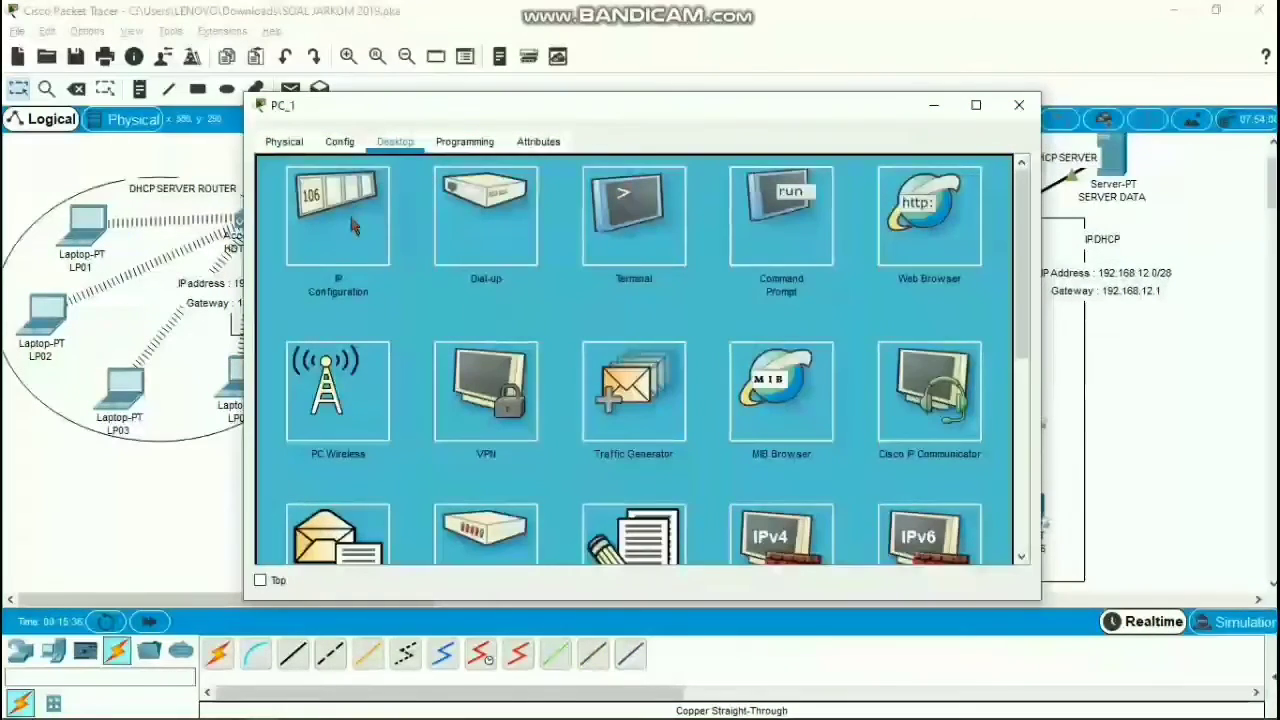
left_click(340, 215)
left_click(282, 166)
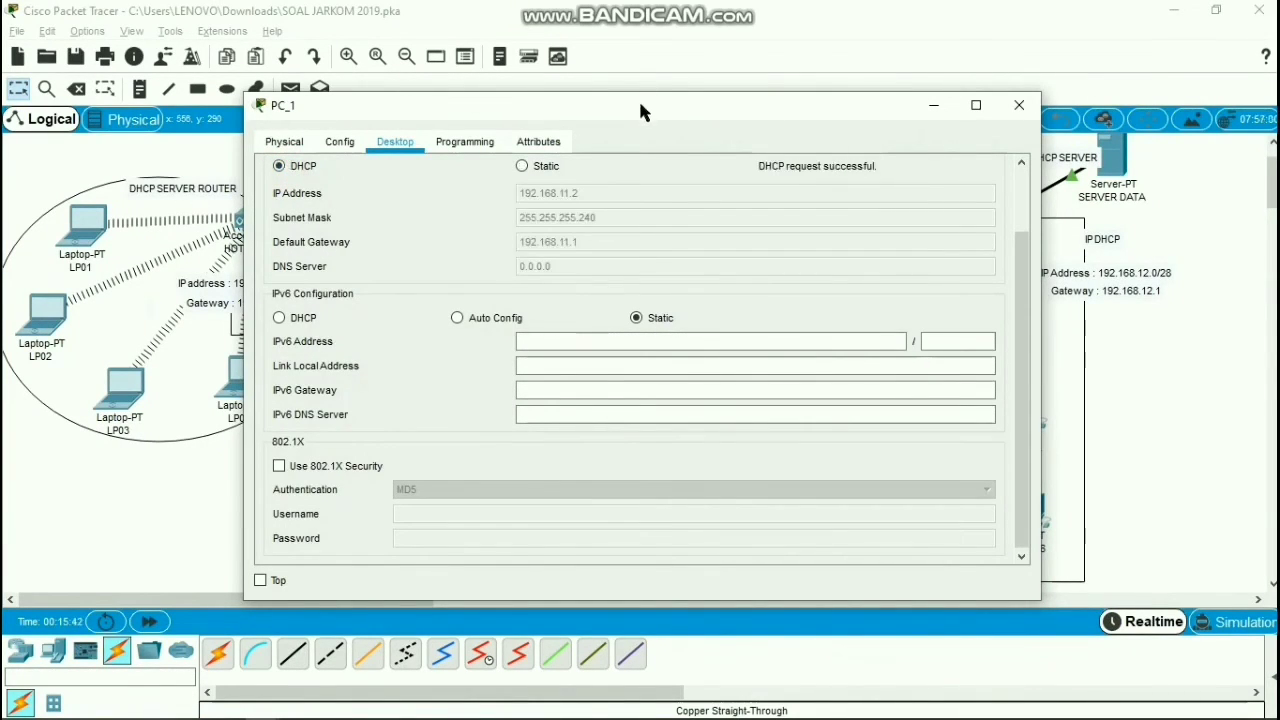
left_click_drag(642, 115, 988, 158)
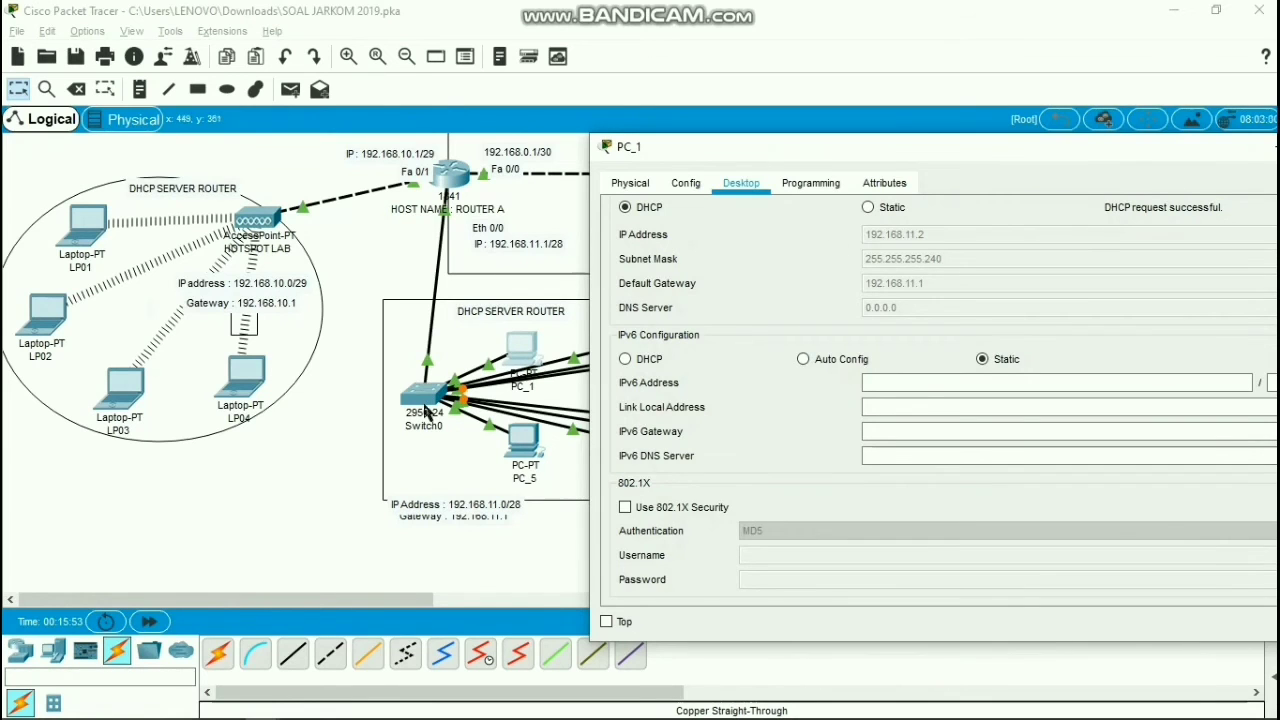
left_click_drag(1043, 155, 867, 165)
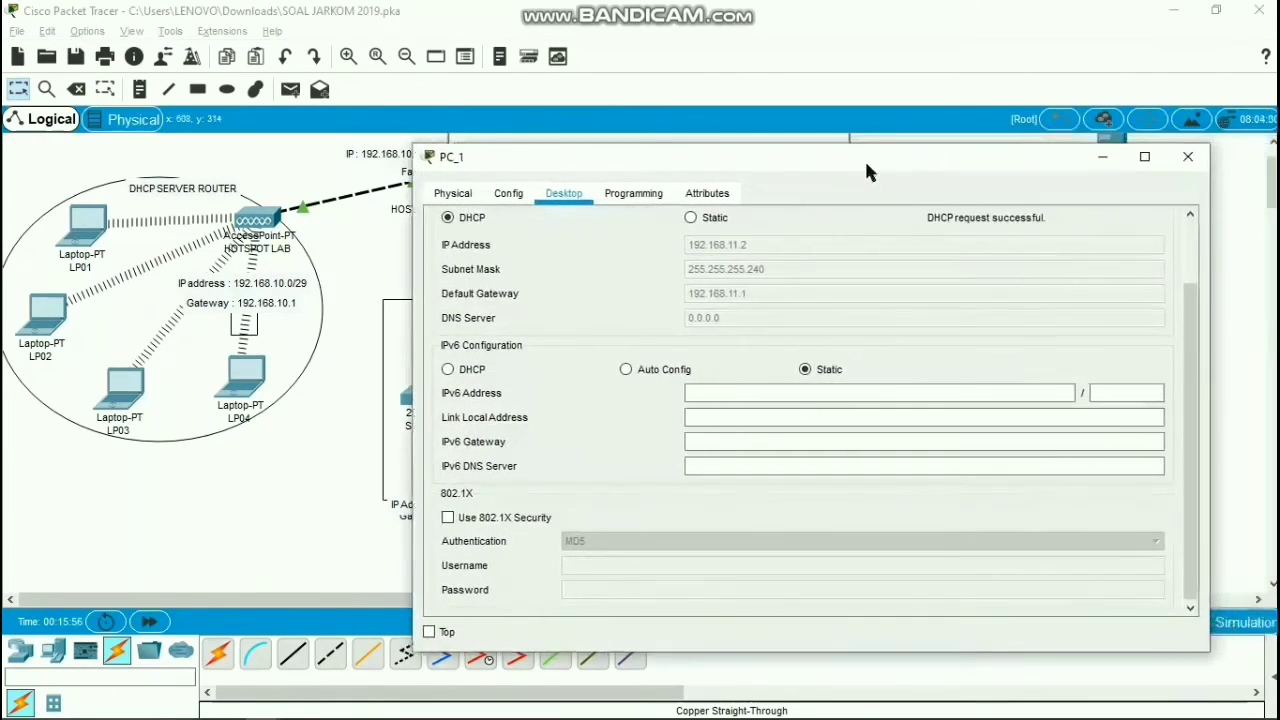
left_click(1188, 156)
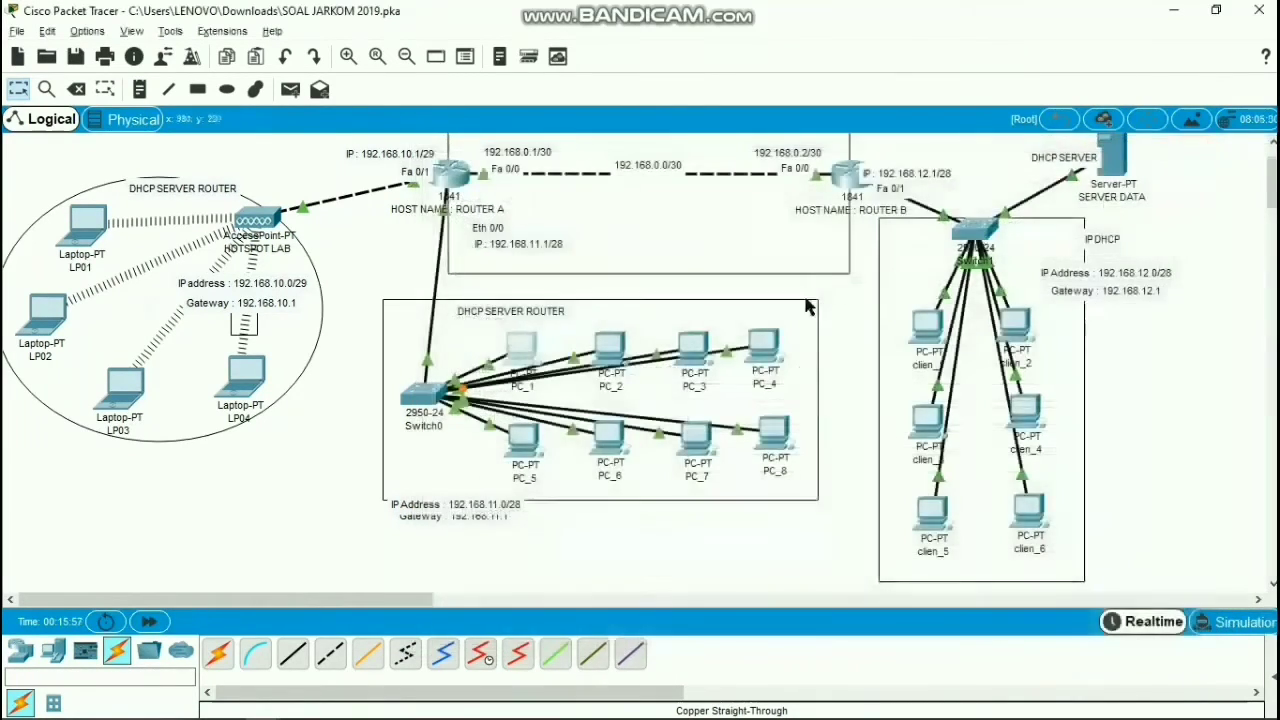
Set PC_2's IPv4 configuration to DHCP and close its device window
left_click(609, 350)
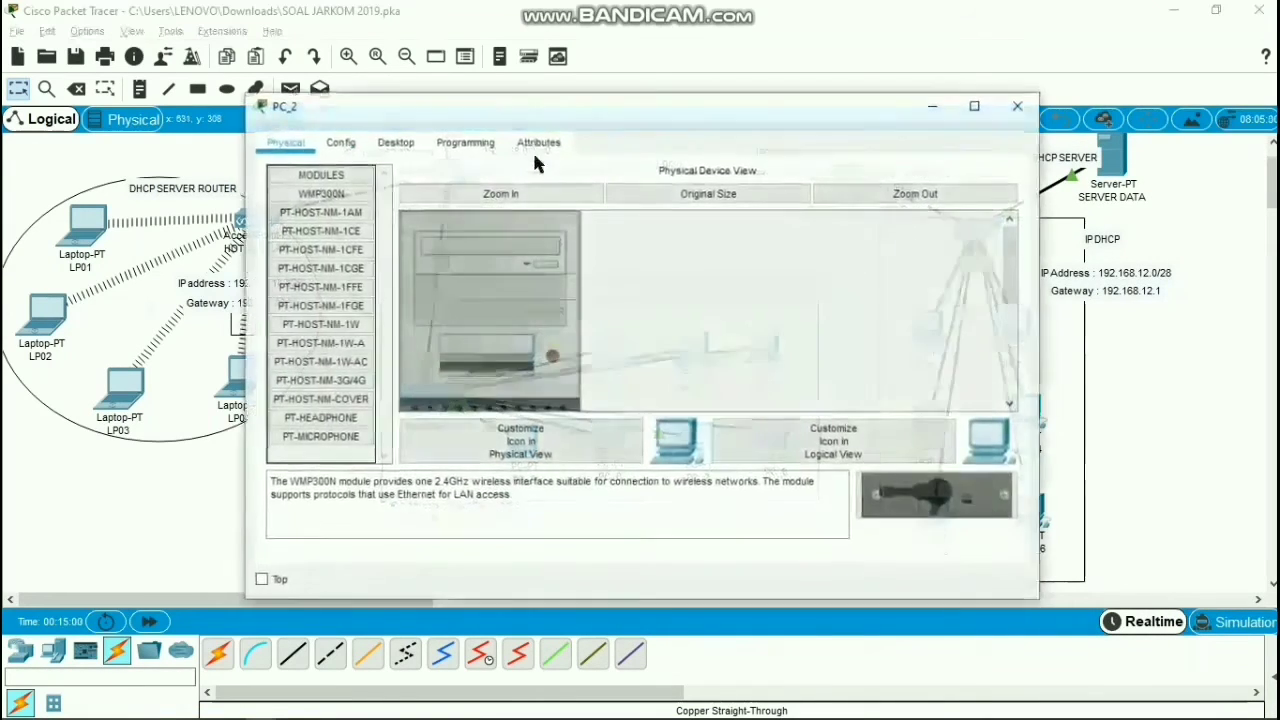
left_click(395, 142)
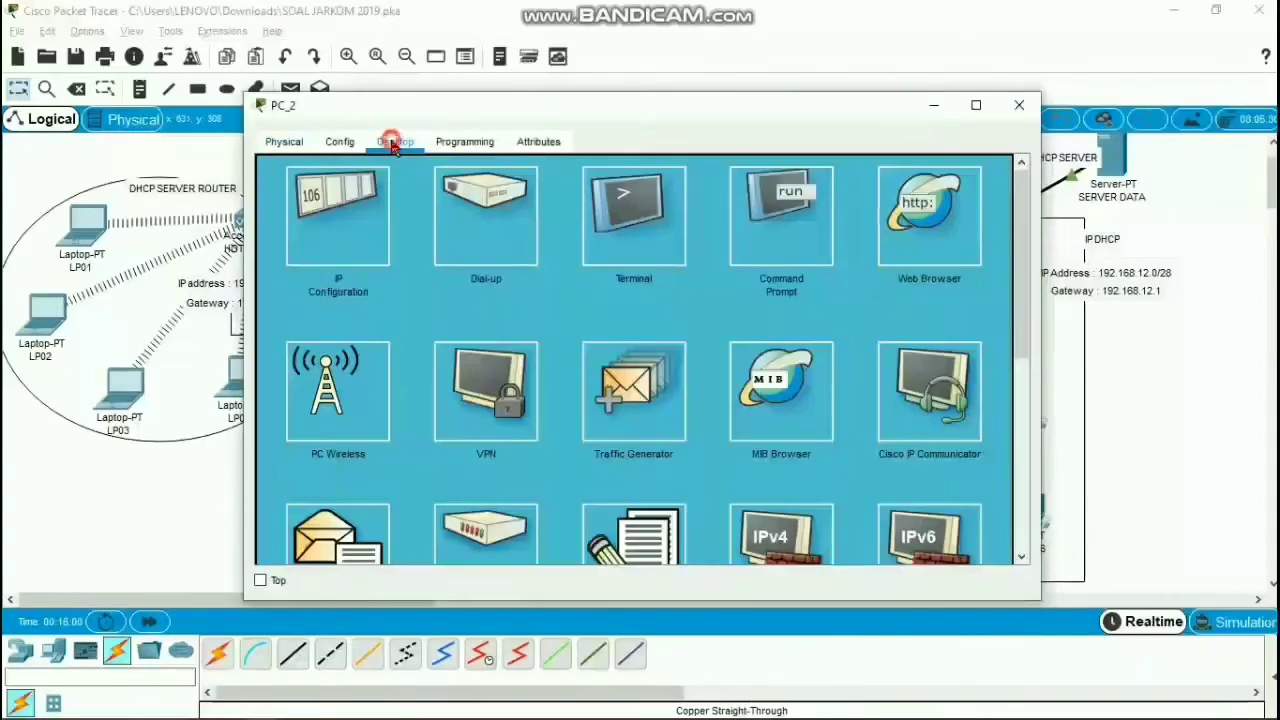
left_click(345, 198)
left_click(281, 167)
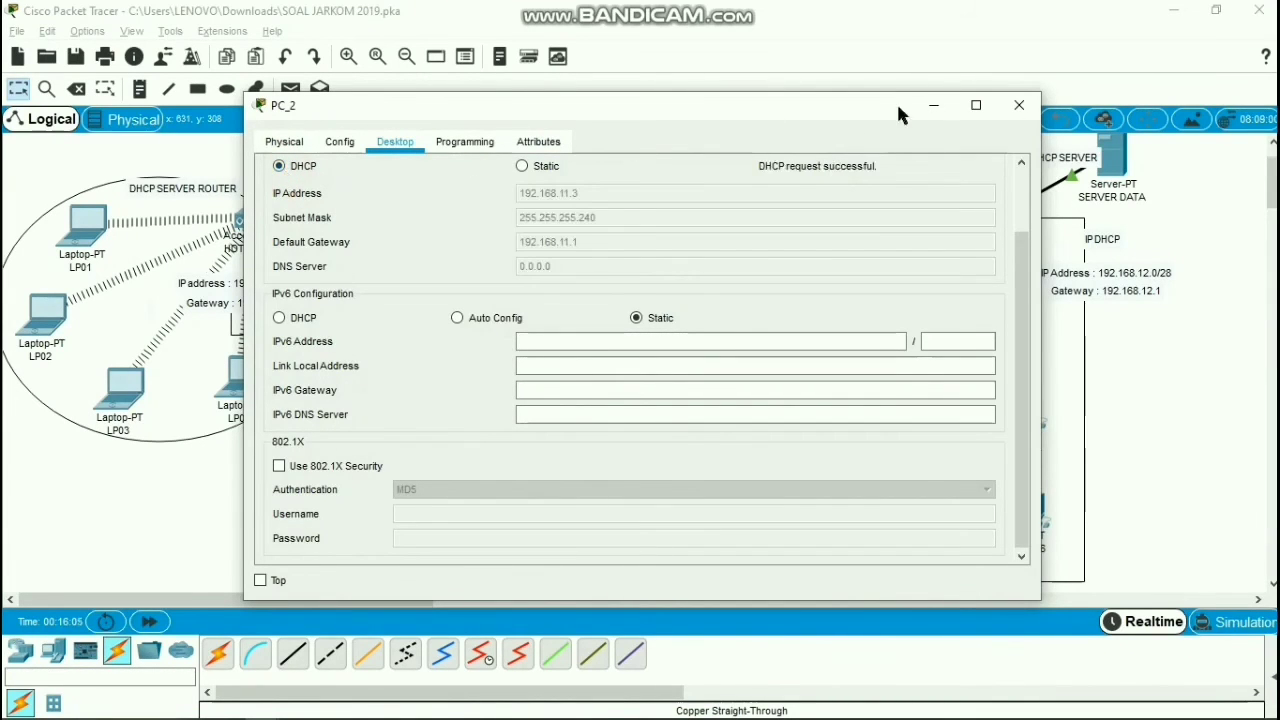
left_click(1018, 108)
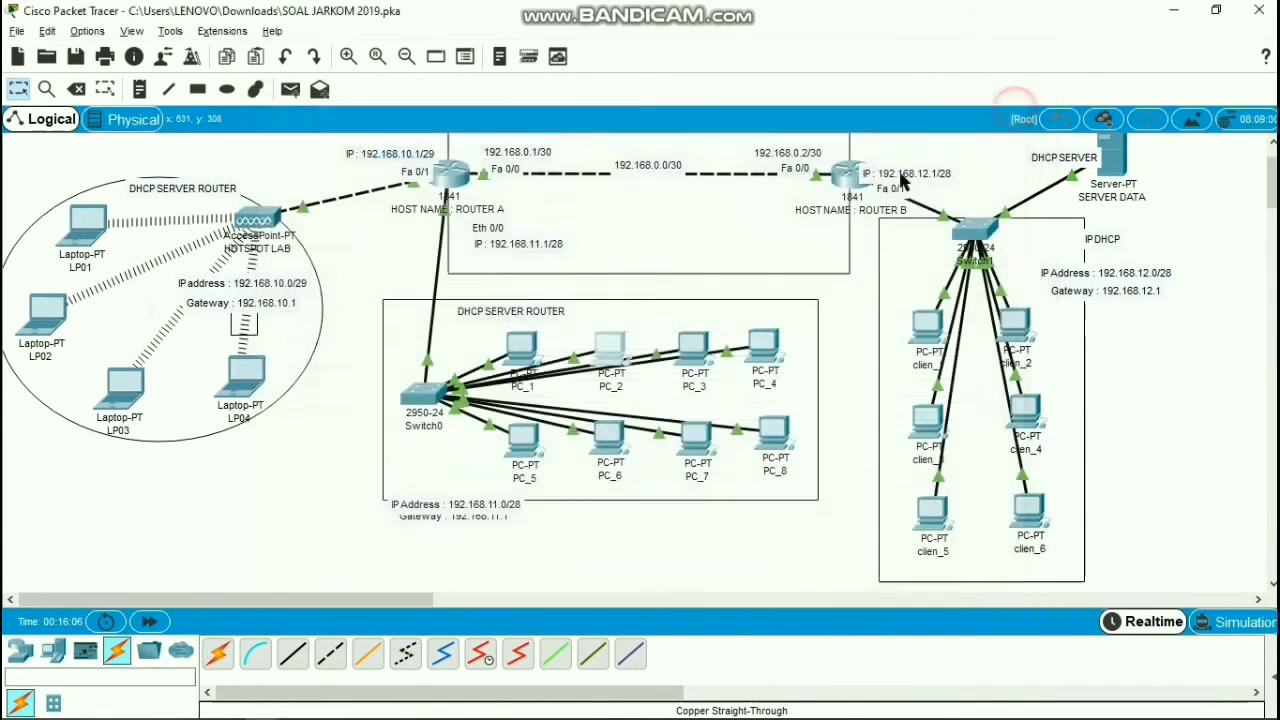
Set PC_3's IPv4 configuration to DHCP and close its device window
left_click(690, 352)
left_click(400, 140)
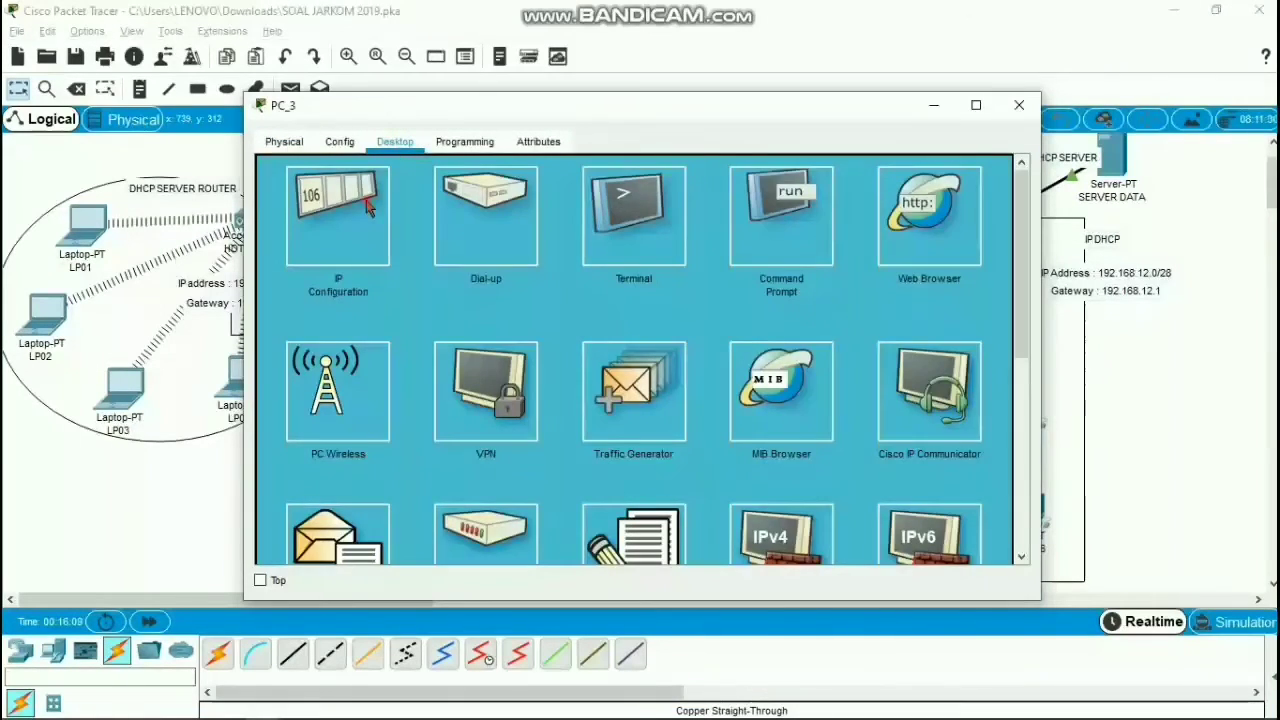
left_click(308, 197)
left_click(280, 166)
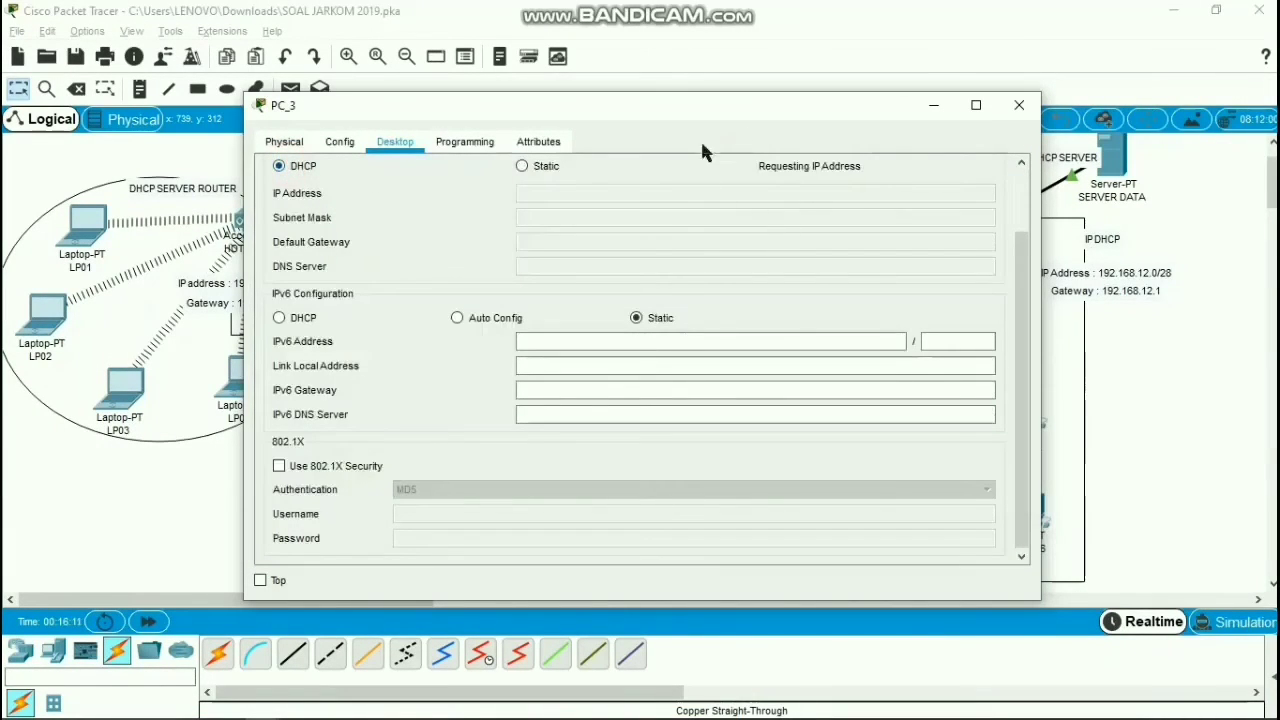
left_click(1018, 105)
Set PC_4's IPv4 configuration to DHCP and close its device window
left_click(764, 345)
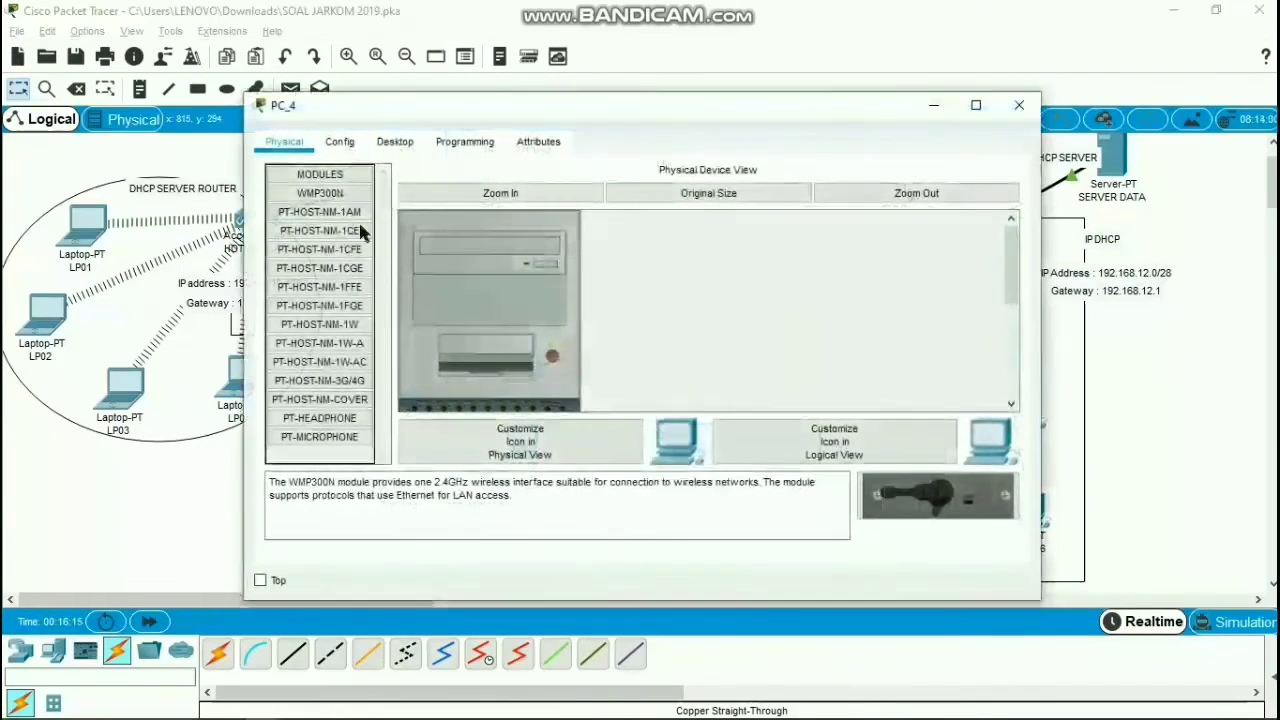
left_click(341, 143)
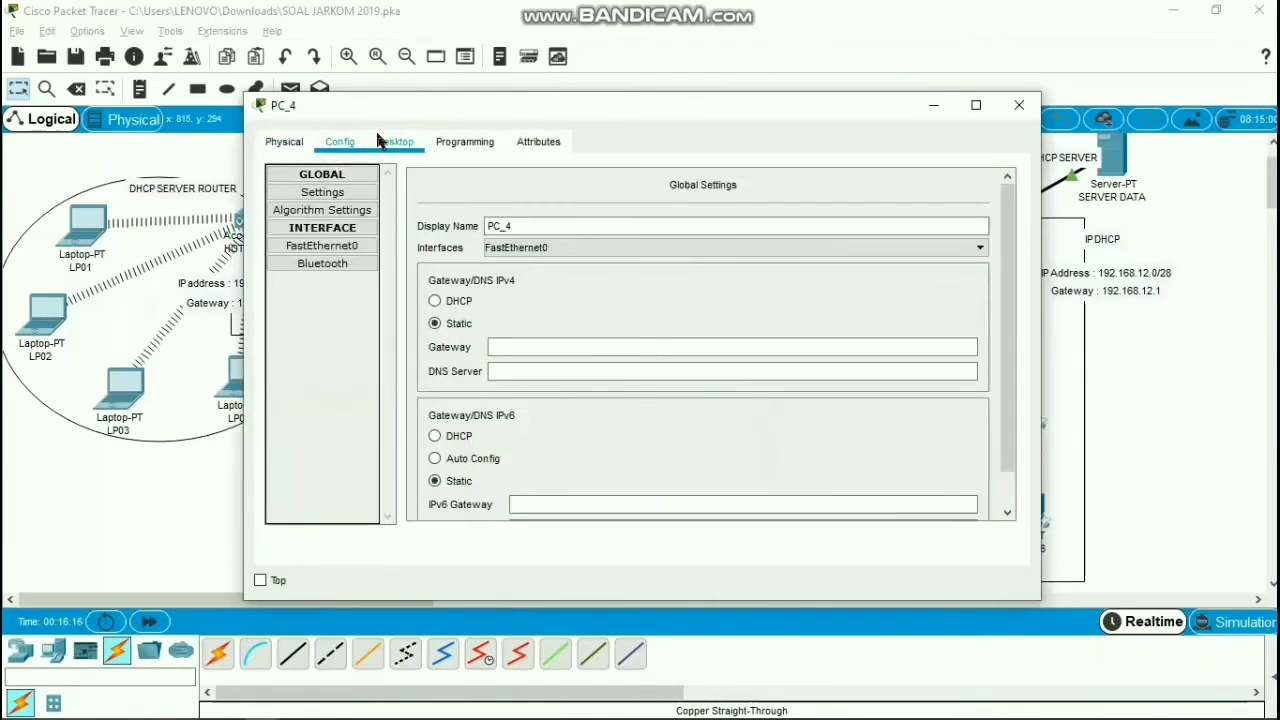
left_click(388, 141)
left_click(322, 258)
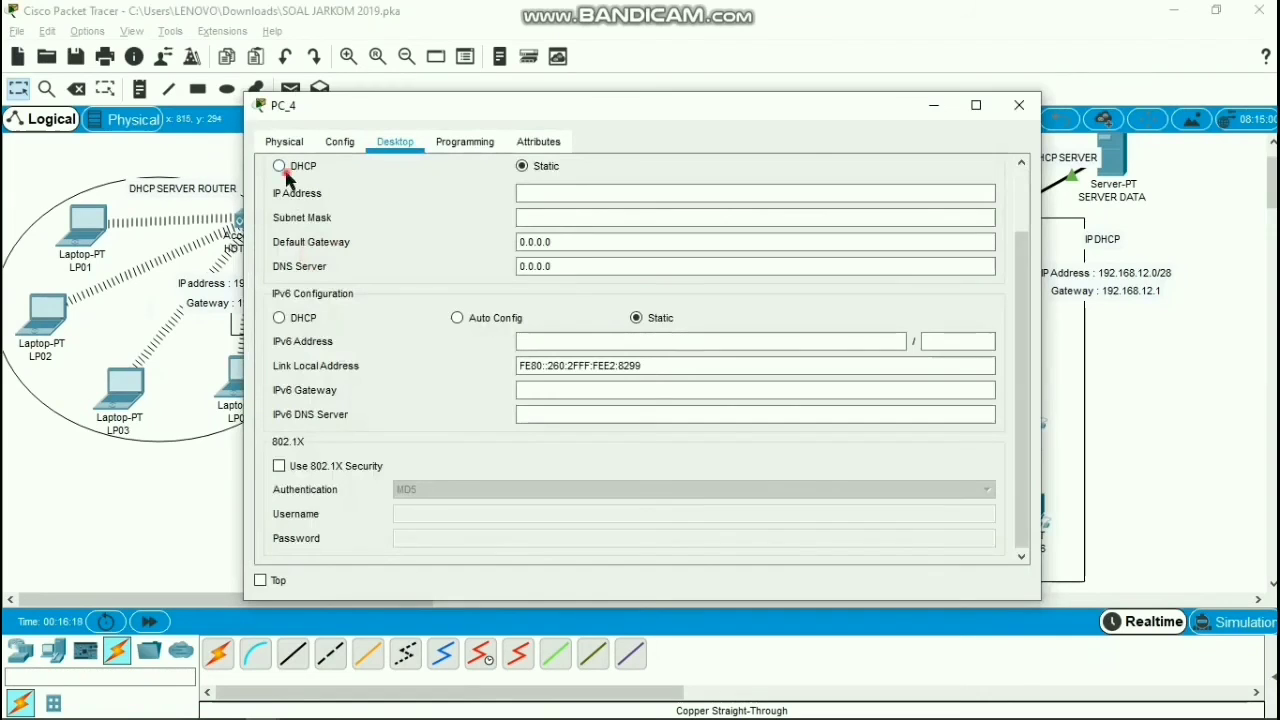
left_click(283, 168)
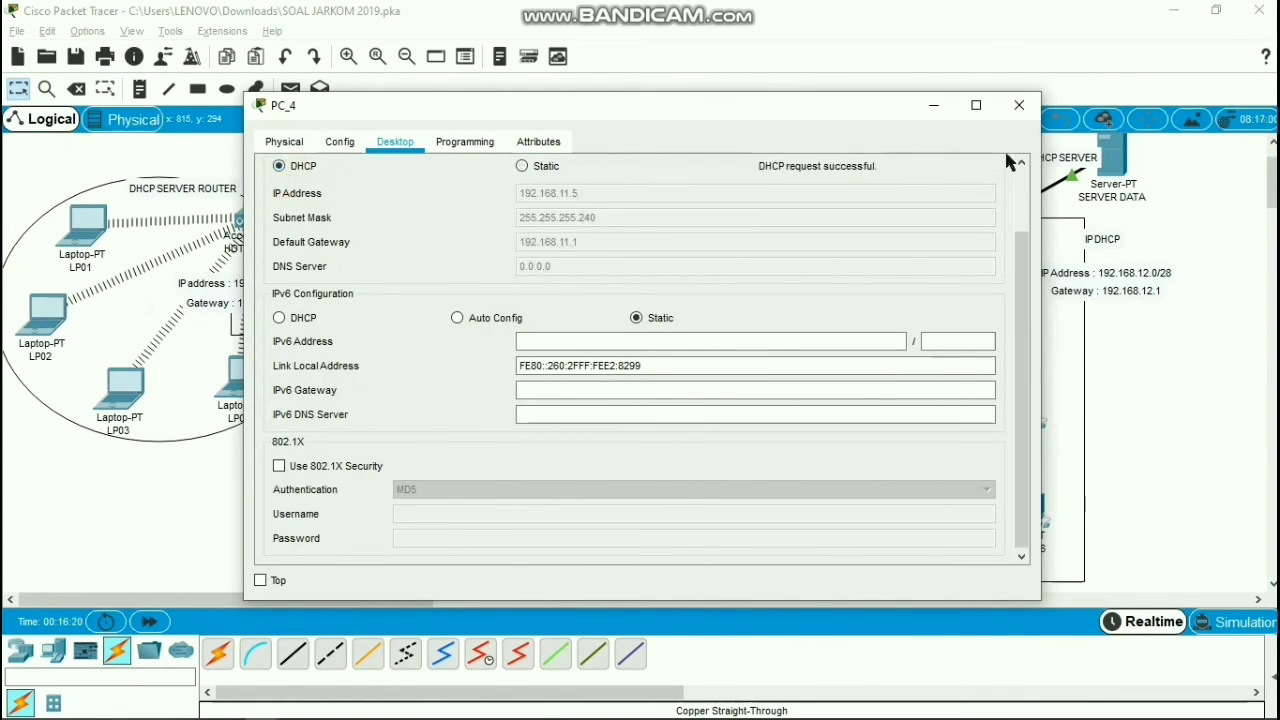
left_click(1025, 117)
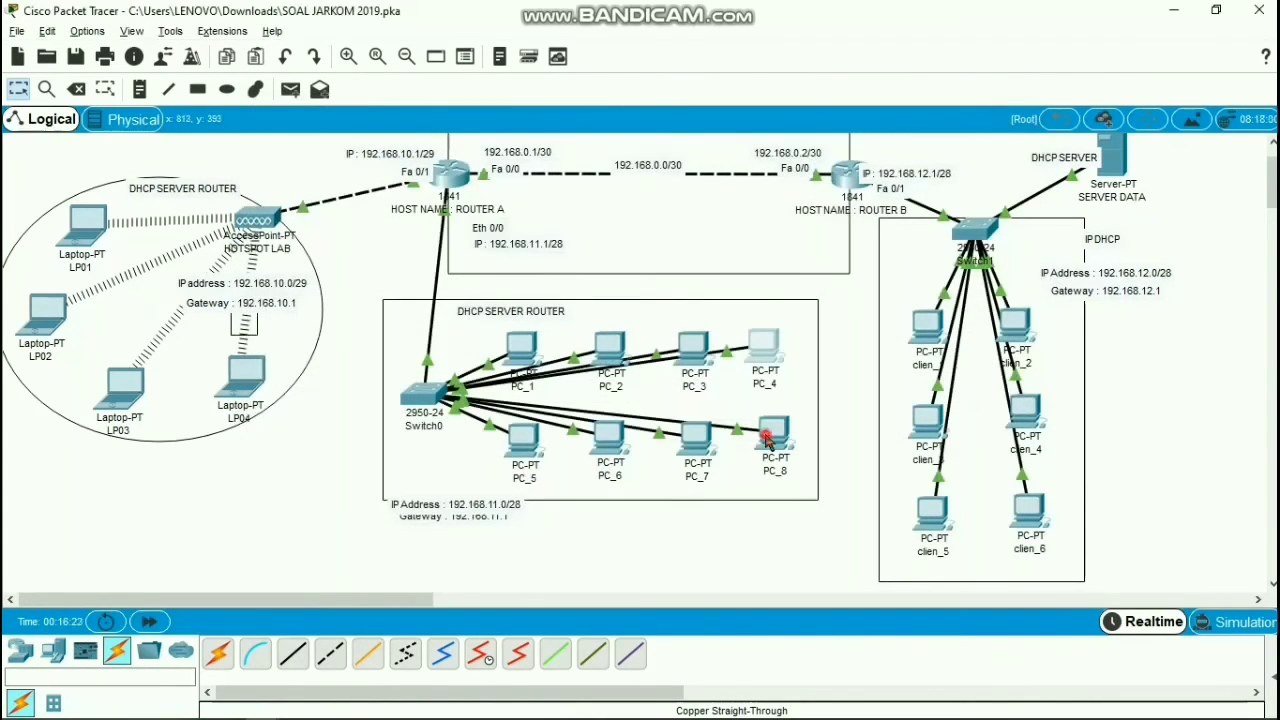
Set PC_8's IPv4 configuration to DHCP and close its device window
left_click(770, 440)
left_click(395, 141)
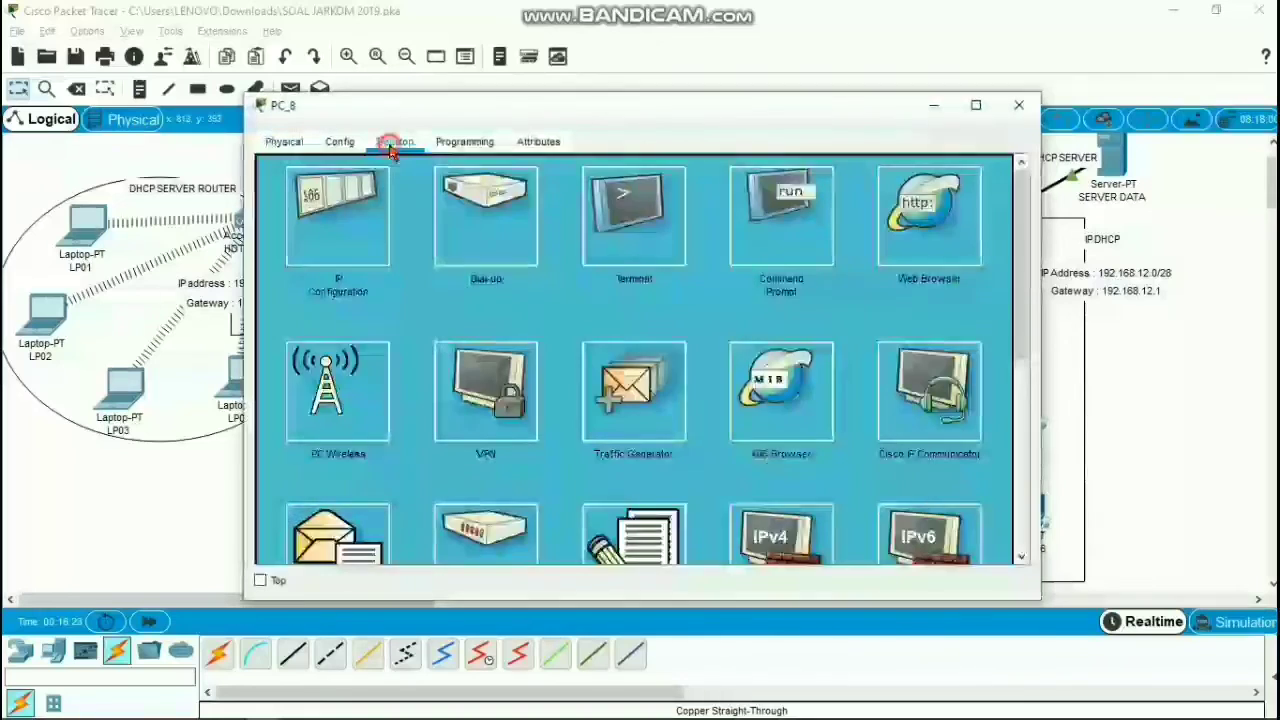
left_click(334, 204)
left_click(299, 166)
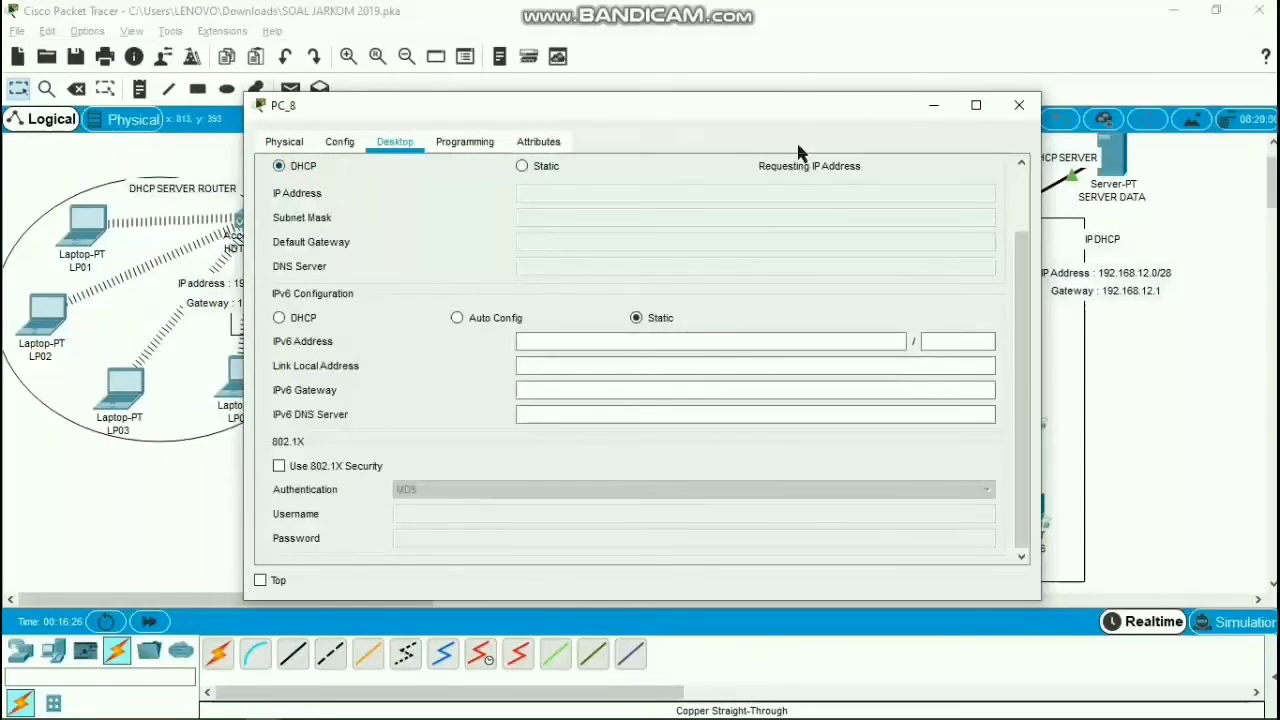
left_click(1016, 106)
Set PC_7's IPv4 configuration to DHCP and close its device window
left_click(695, 440)
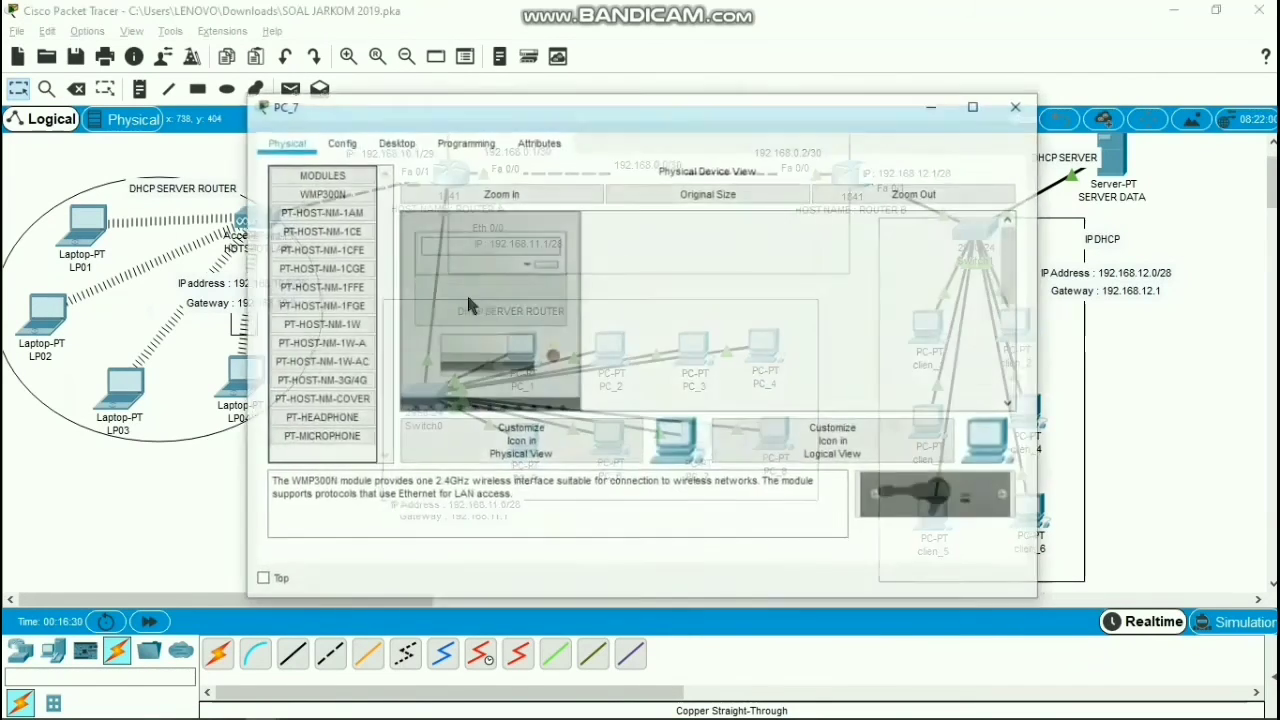
left_click(394, 146)
left_click(345, 185)
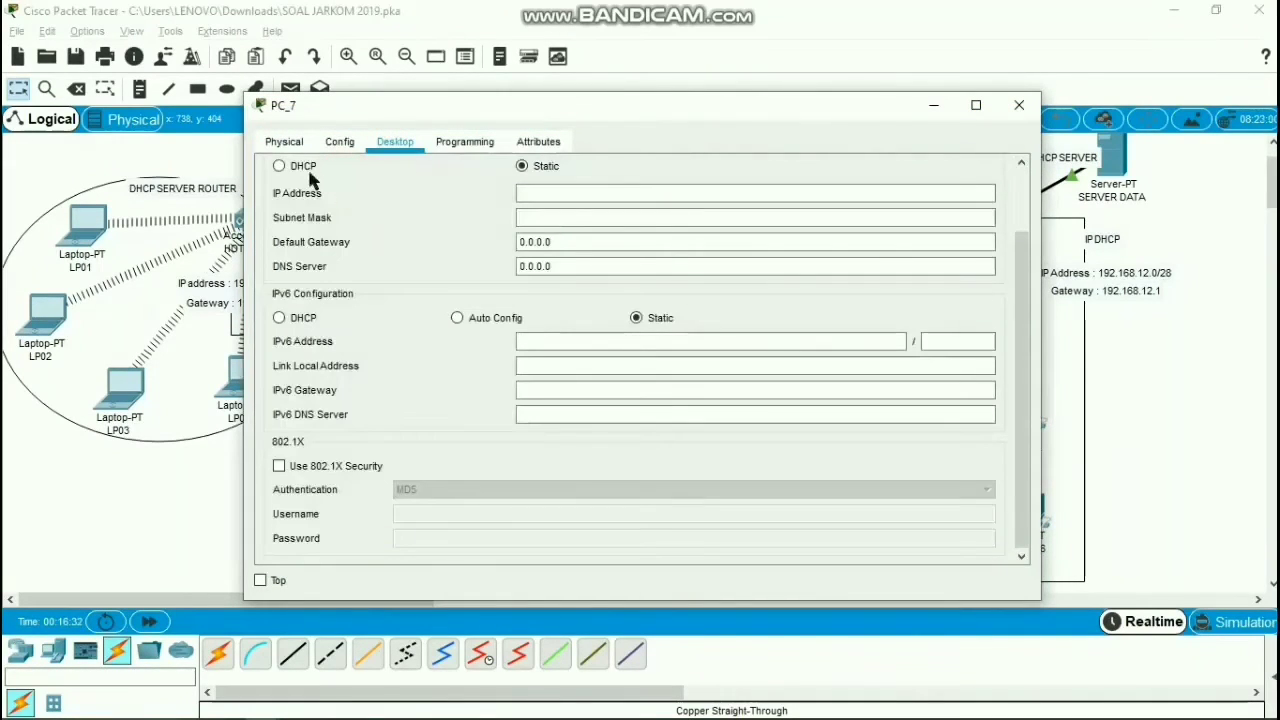
left_click(280, 166)
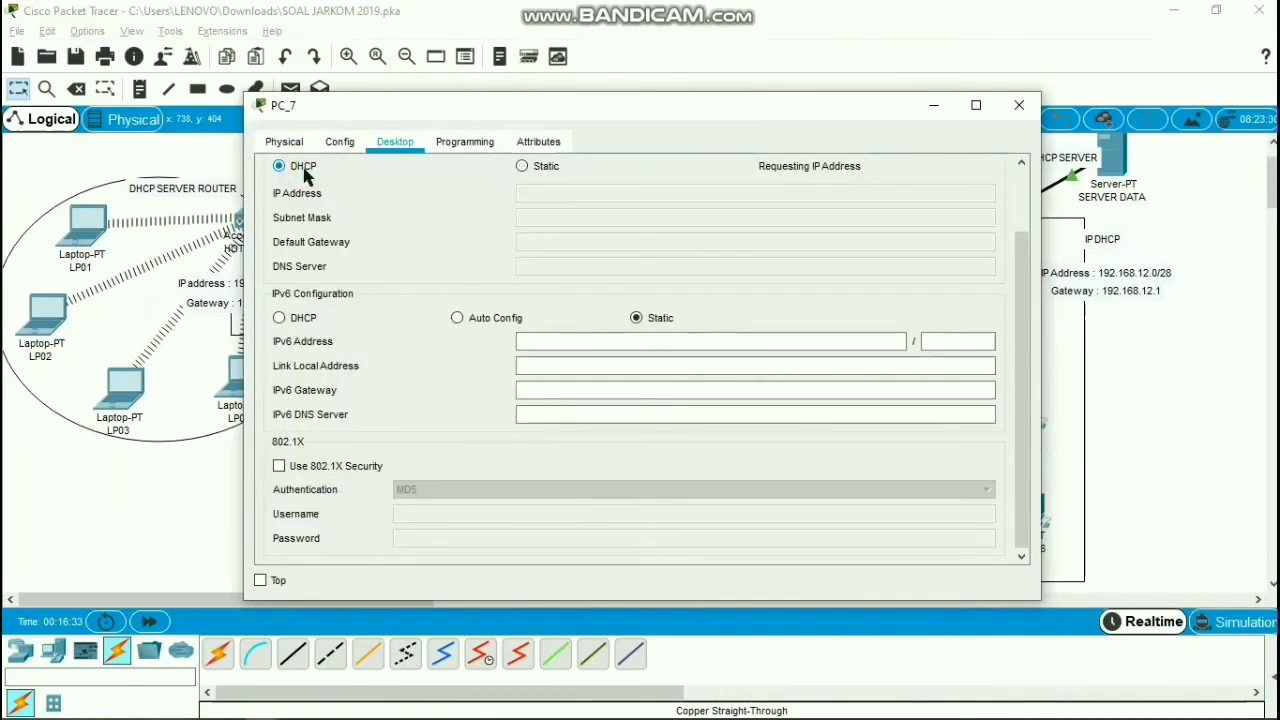
left_click(1021, 112)
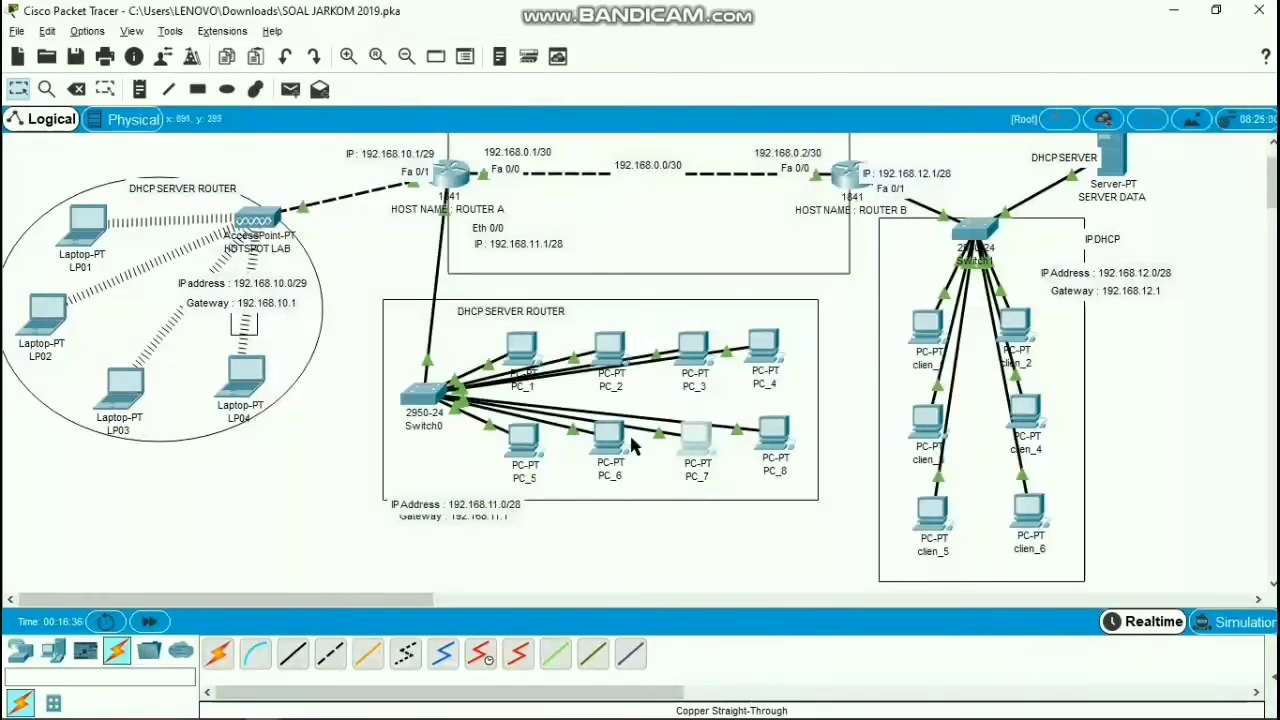
Set PC_6's IPv4 configuration to DHCP and close its device window
left_click(608, 440)
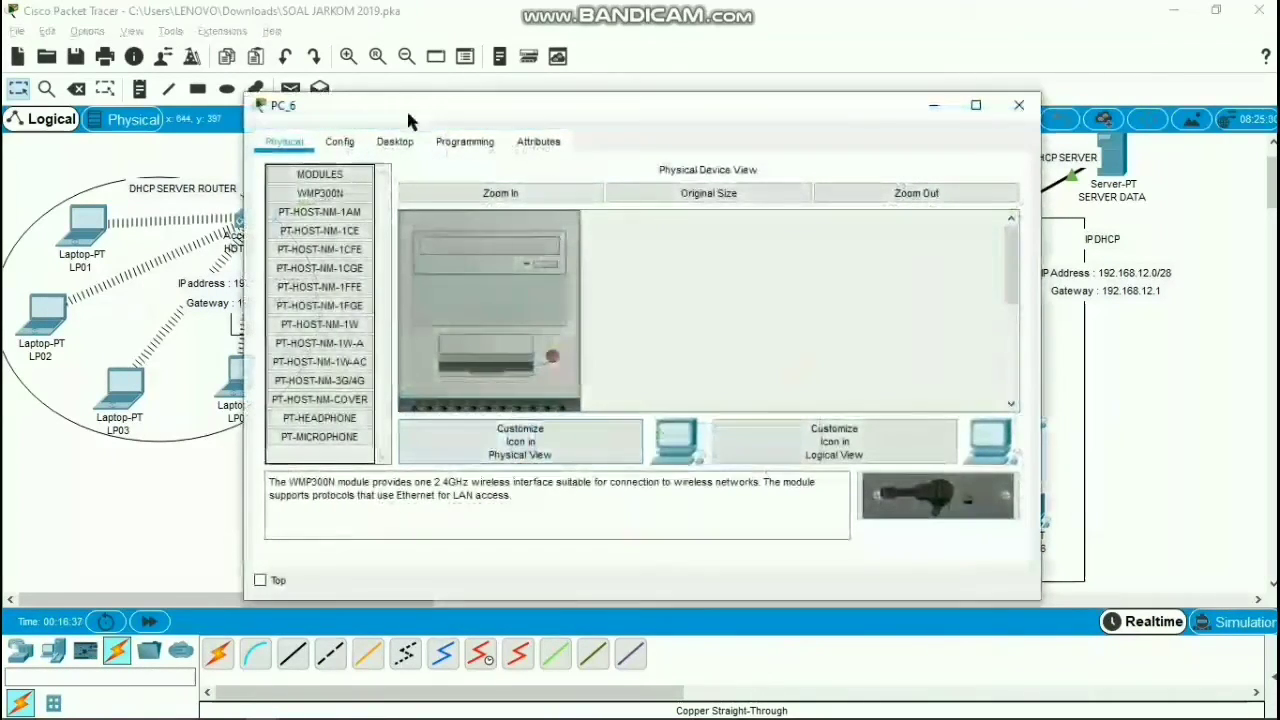
left_click(395, 141)
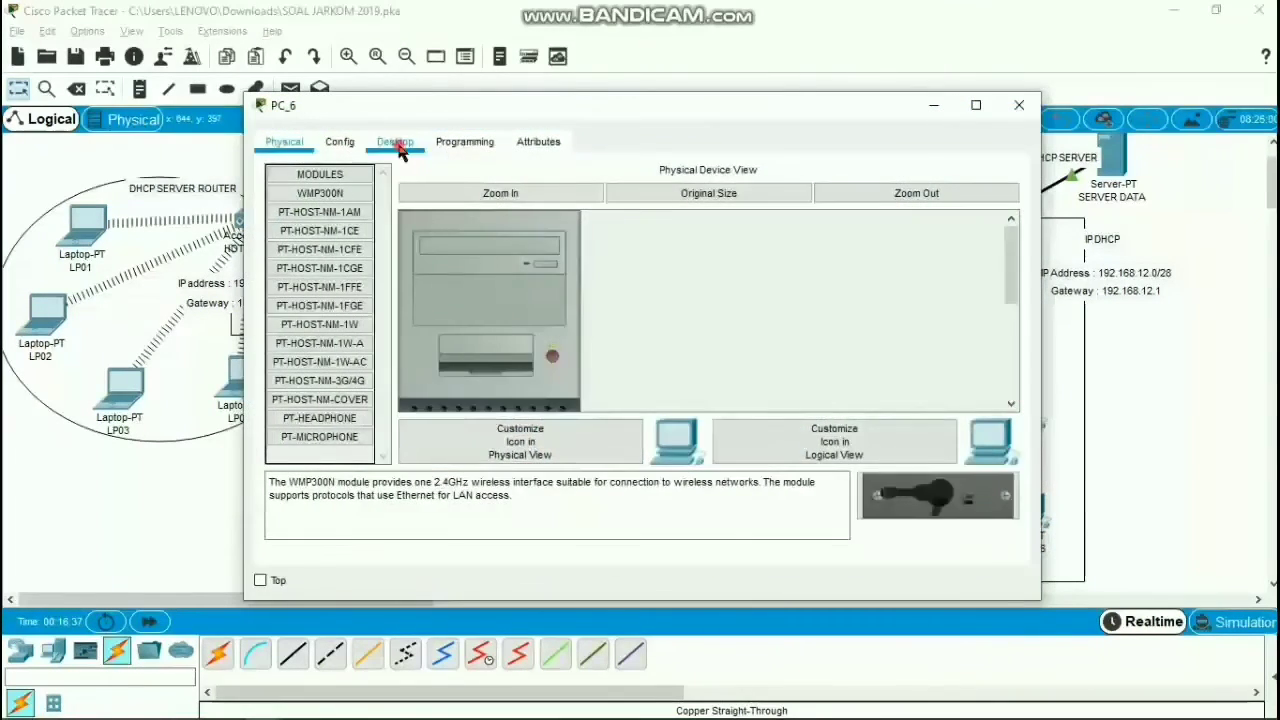
left_click(348, 197)
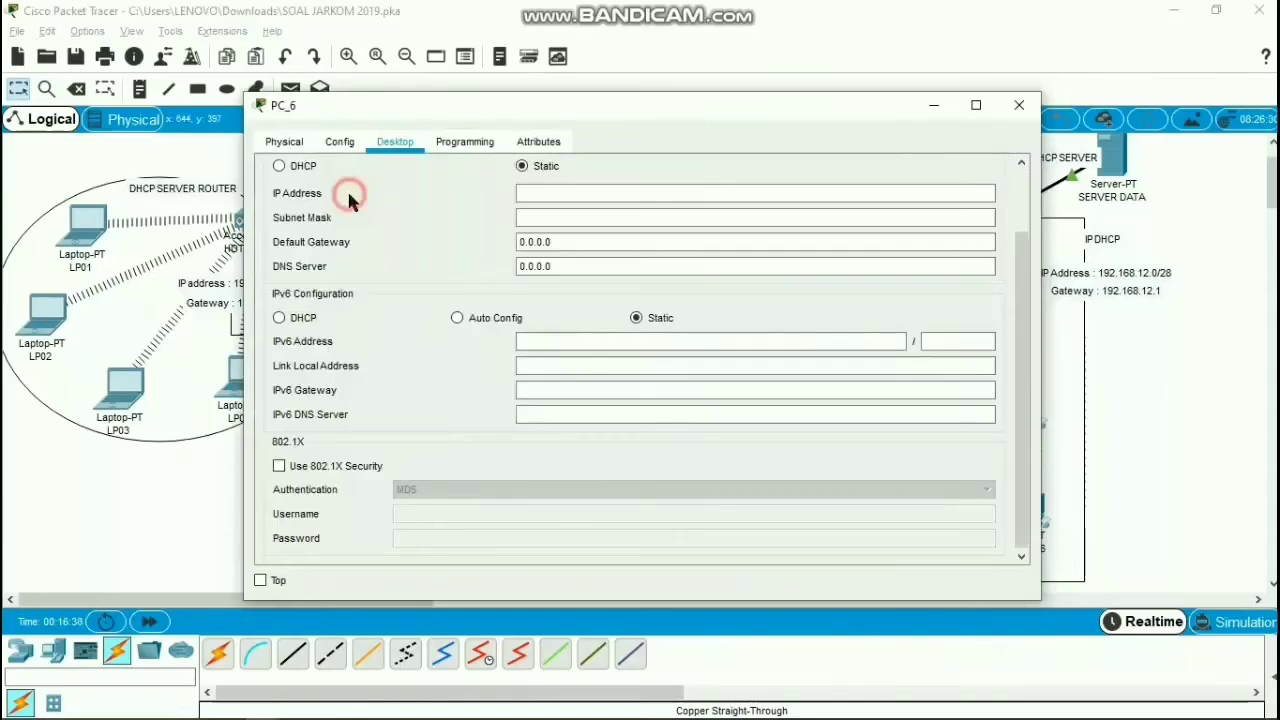
left_click(301, 166)
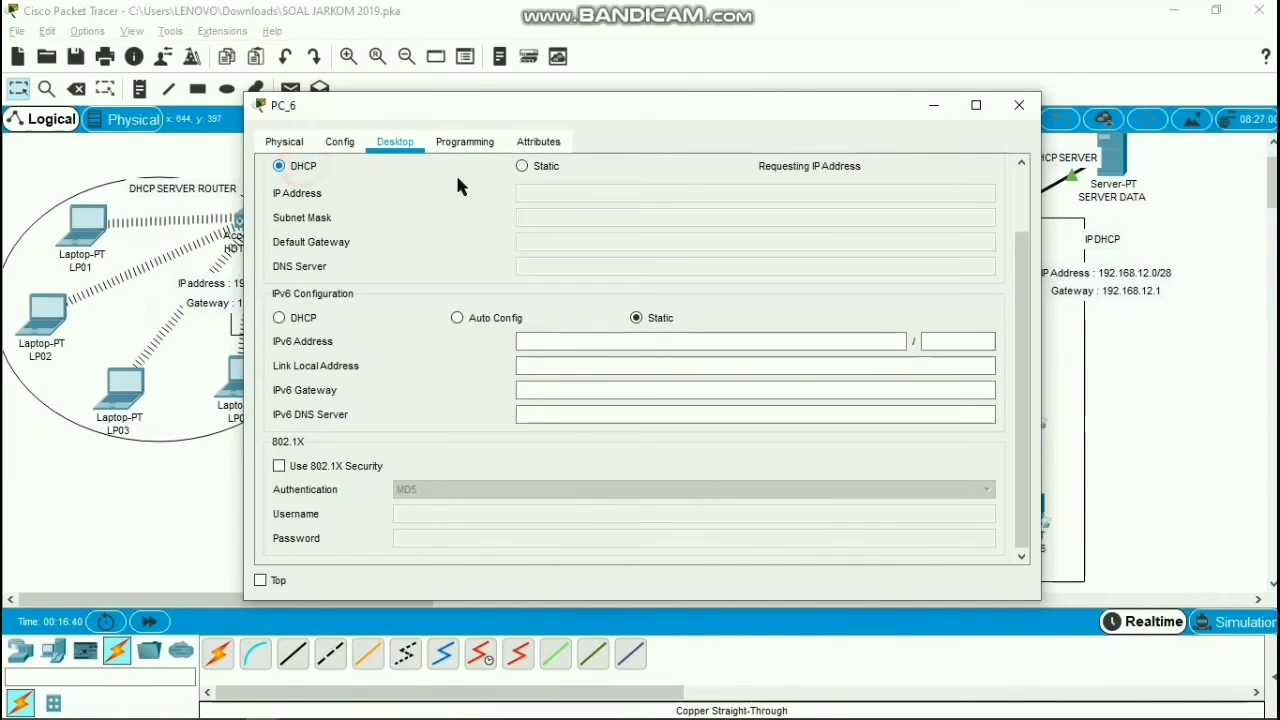
left_click(1016, 110)
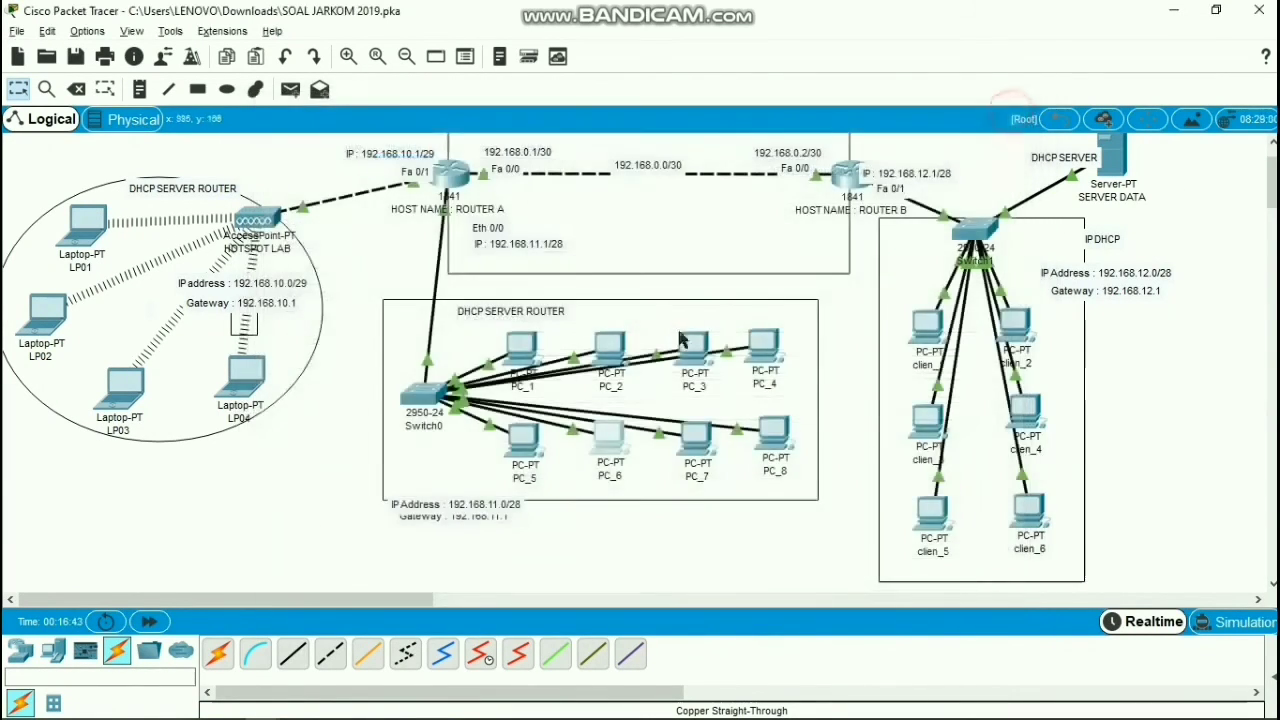
Set PC_5's IPv4 configuration to DHCP and close its device window
left_click(520, 440)
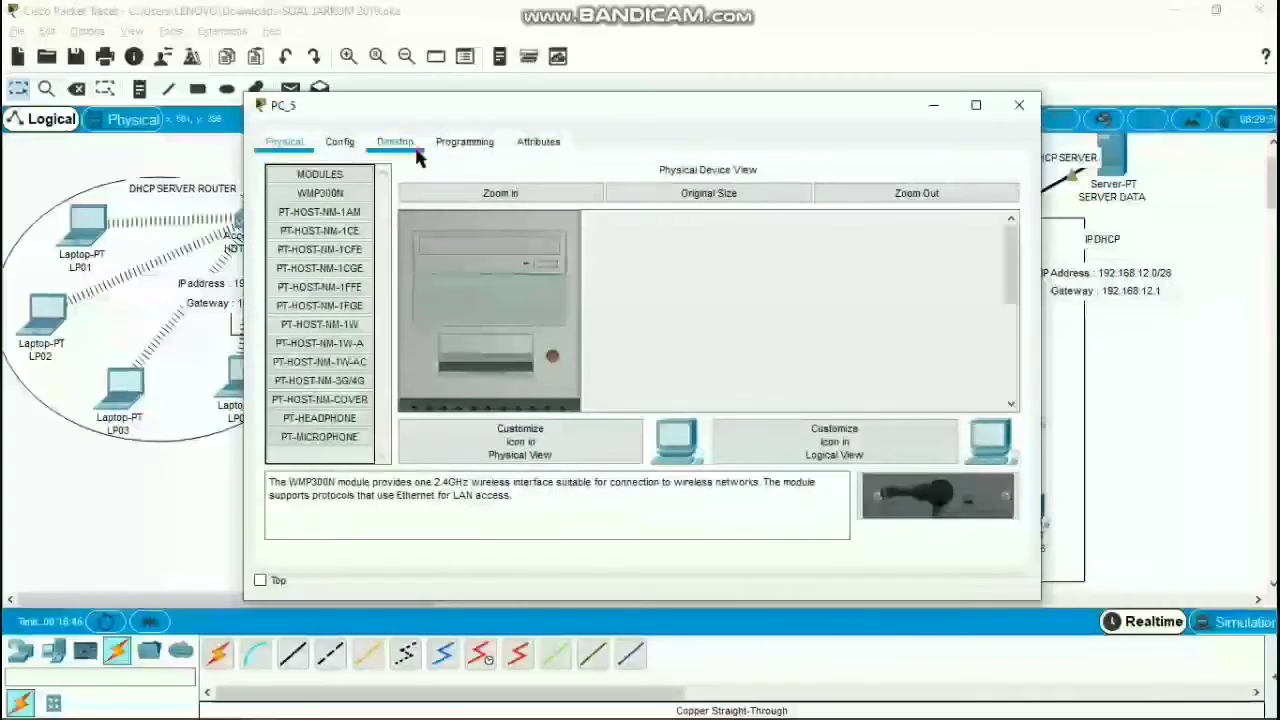
left_click(400, 142)
left_click(378, 178)
left_click(291, 170)
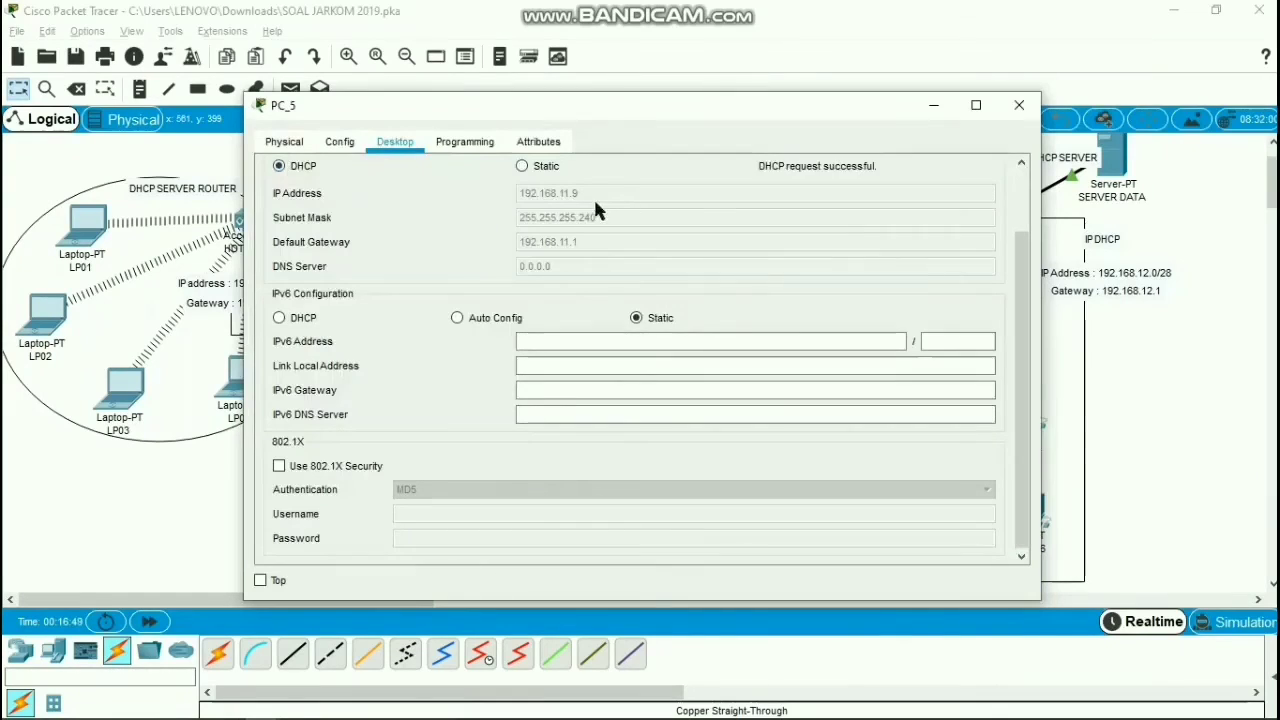
left_click(1019, 105)
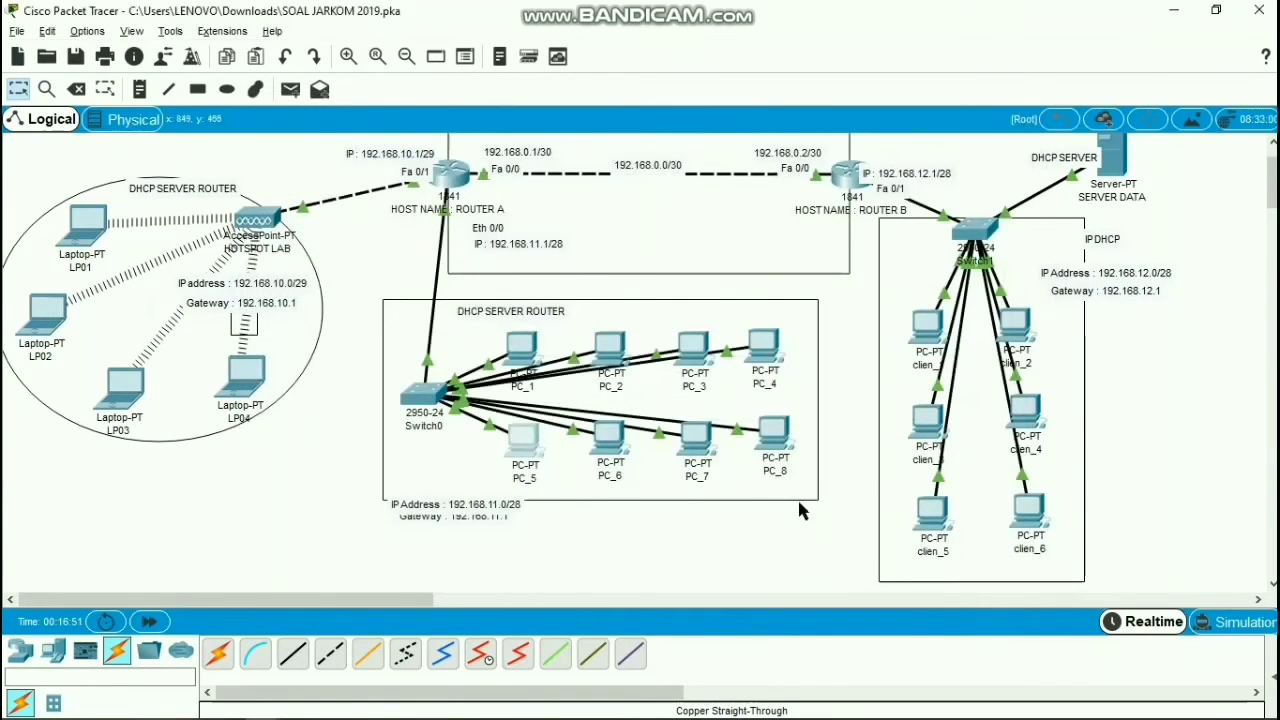
scroll(800, 510, "up", 2)
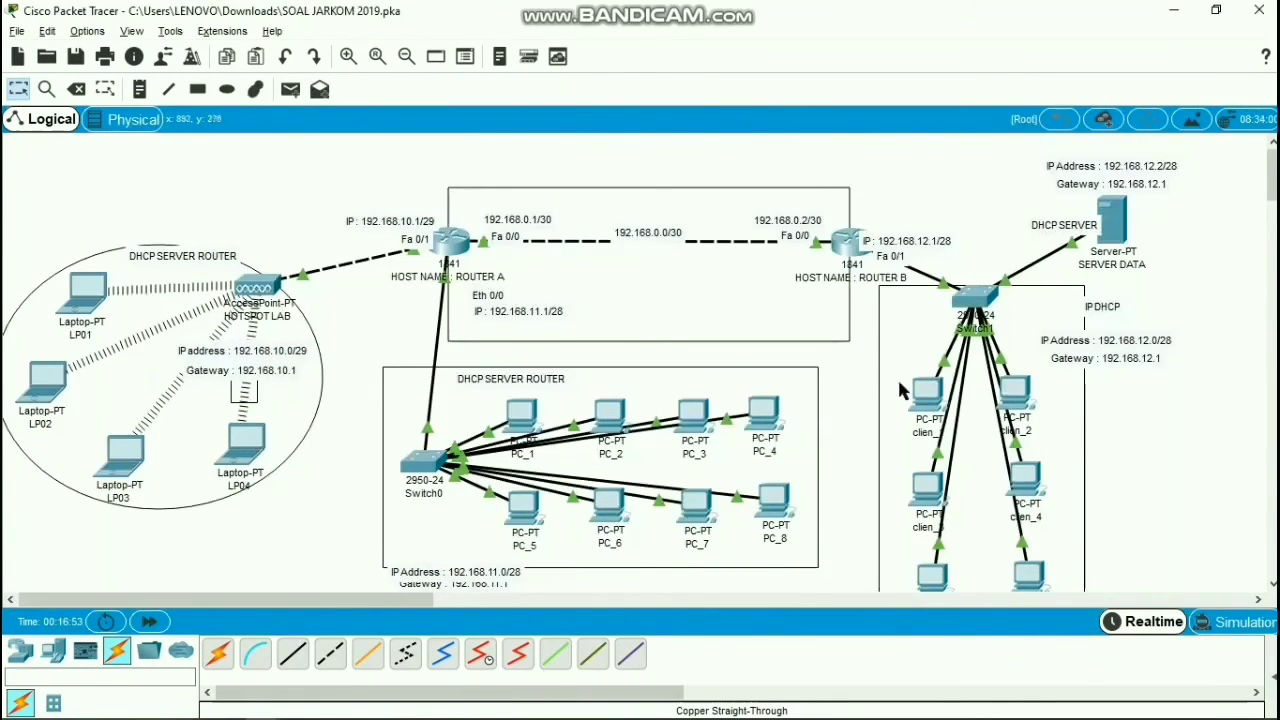
Check the DHCP-assigned IP configuration on the wireless interfaces of laptops LP01 and LP02
left_click(100, 298)
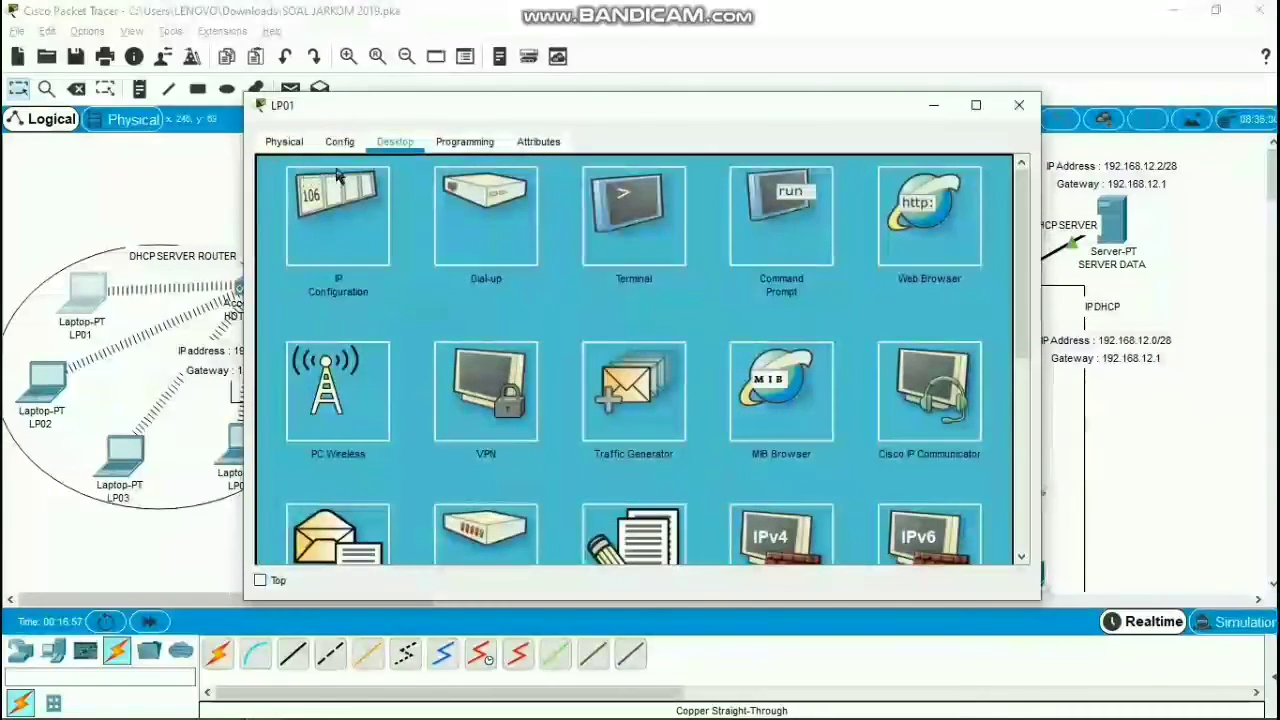
left_click(358, 244)
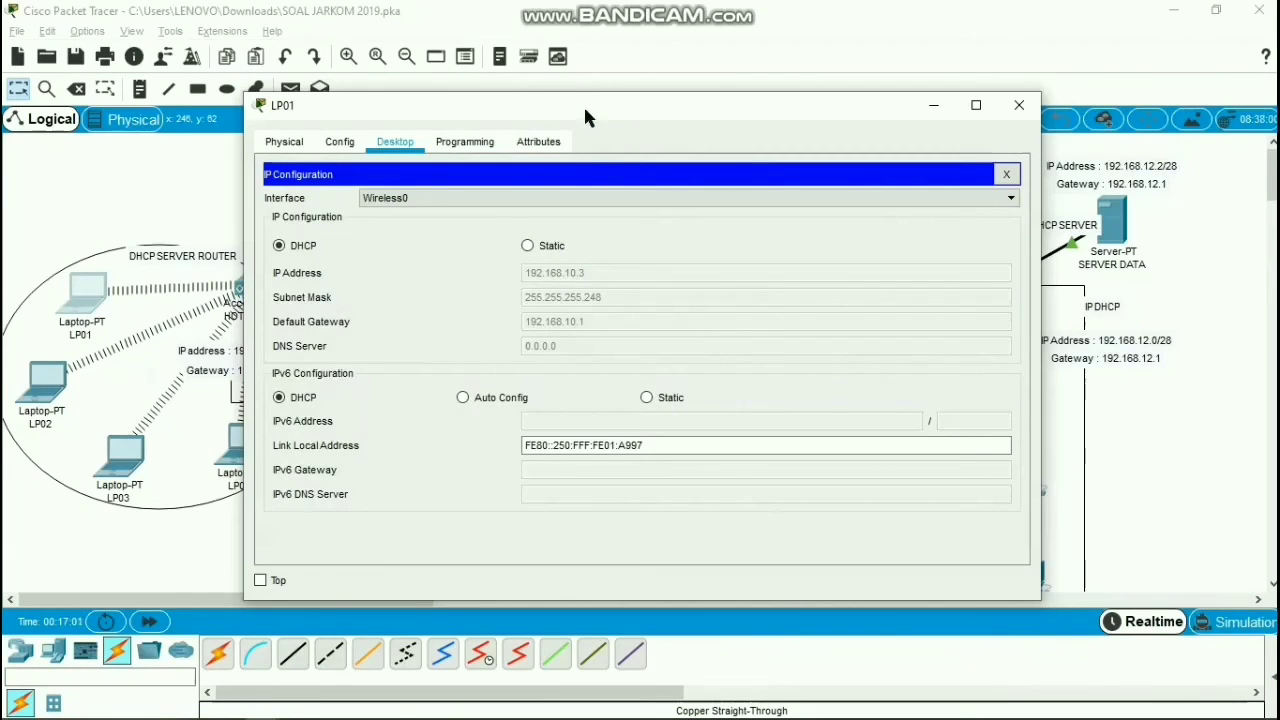
left_click_drag(583, 104, 699, 121)
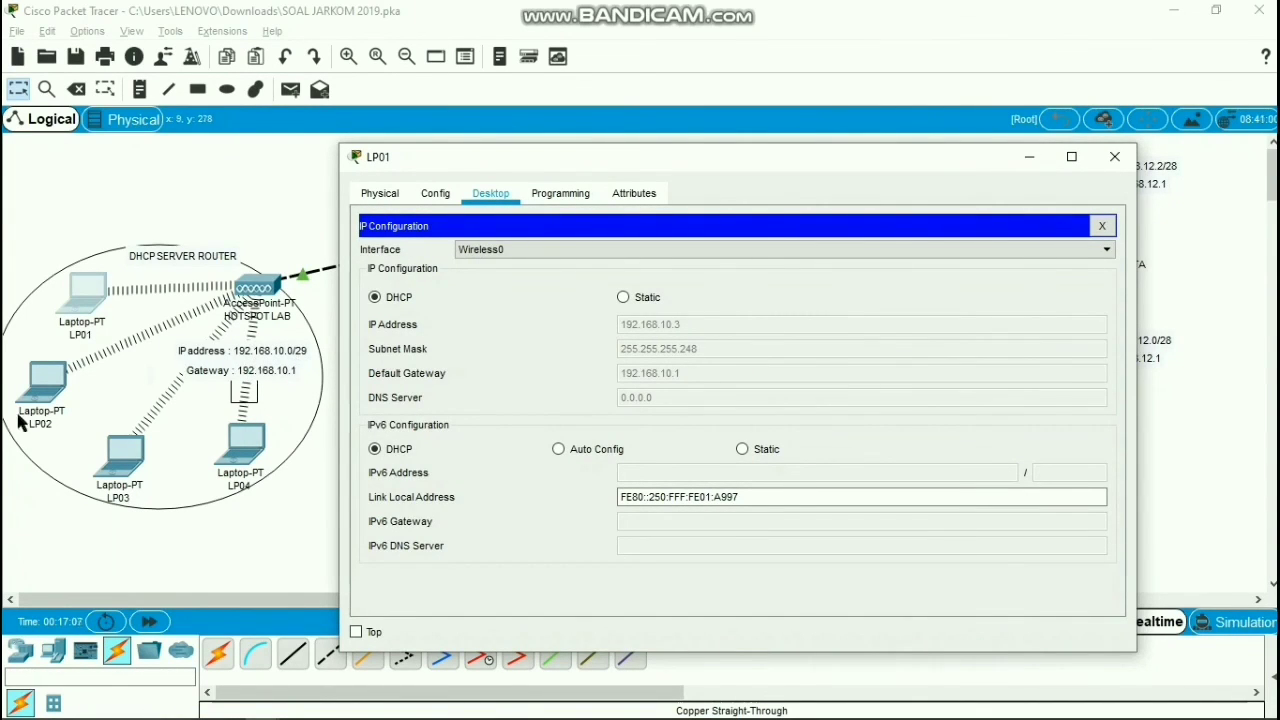
left_click(53, 391)
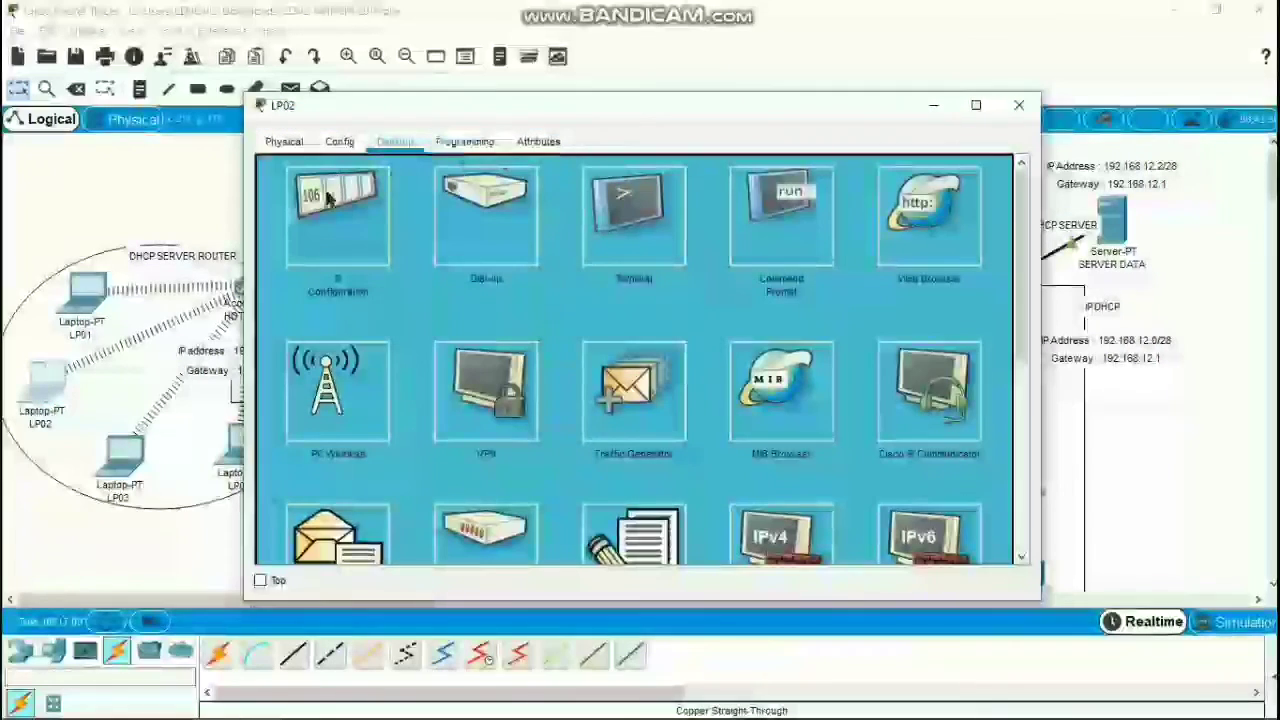
left_click(325, 203)
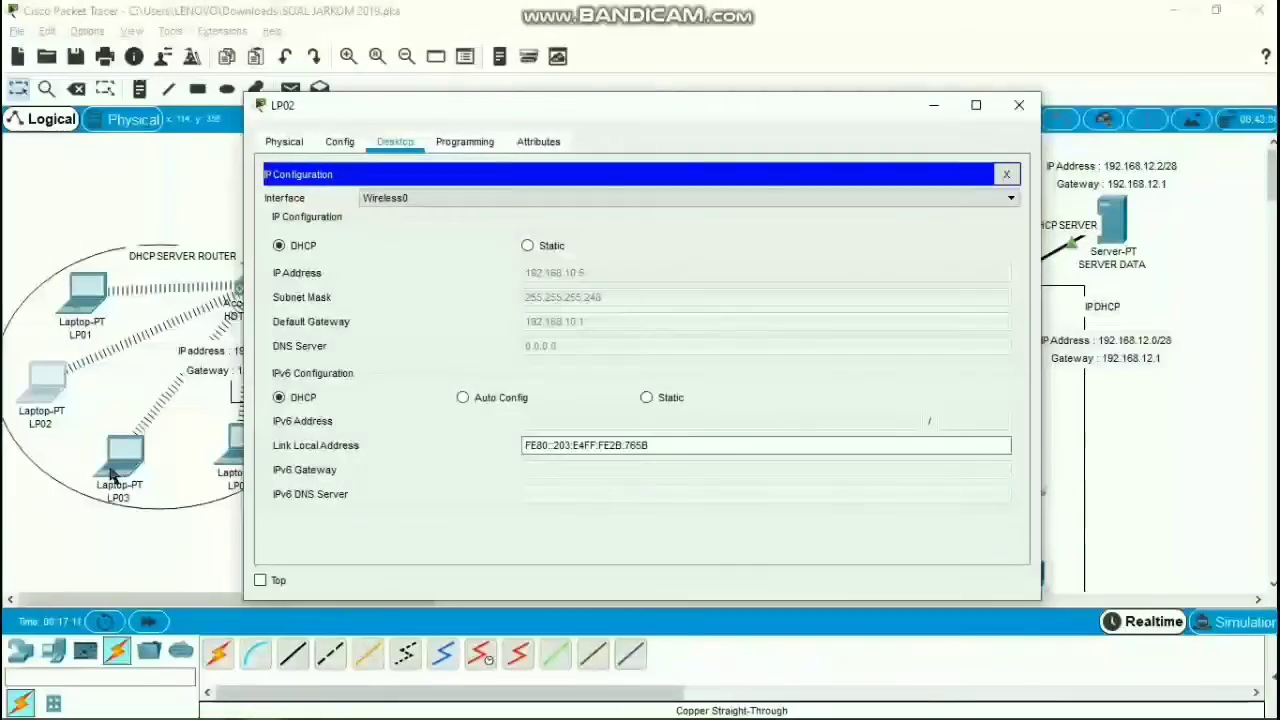
left_click(1019, 105)
Check the DHCP-assigned IP configuration of laptops LP03 and LP04, closing each device window
left_click(118, 458)
left_click(338, 215)
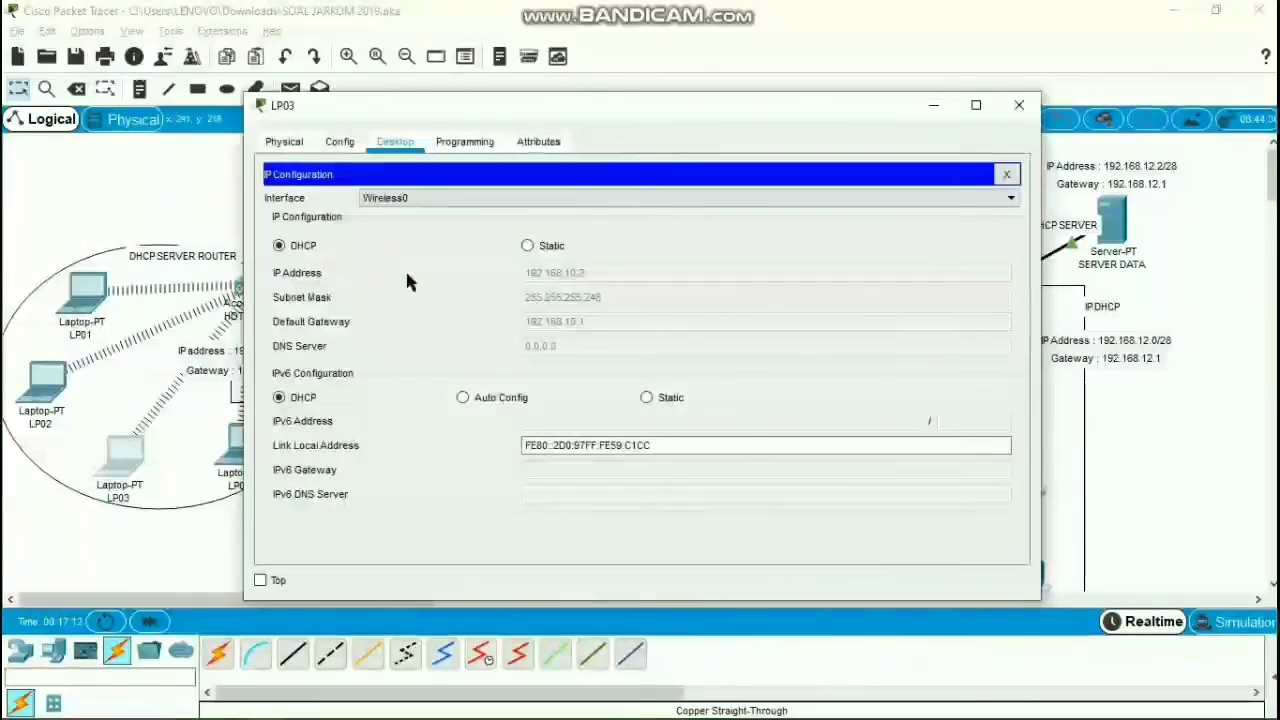
left_click(1019, 105)
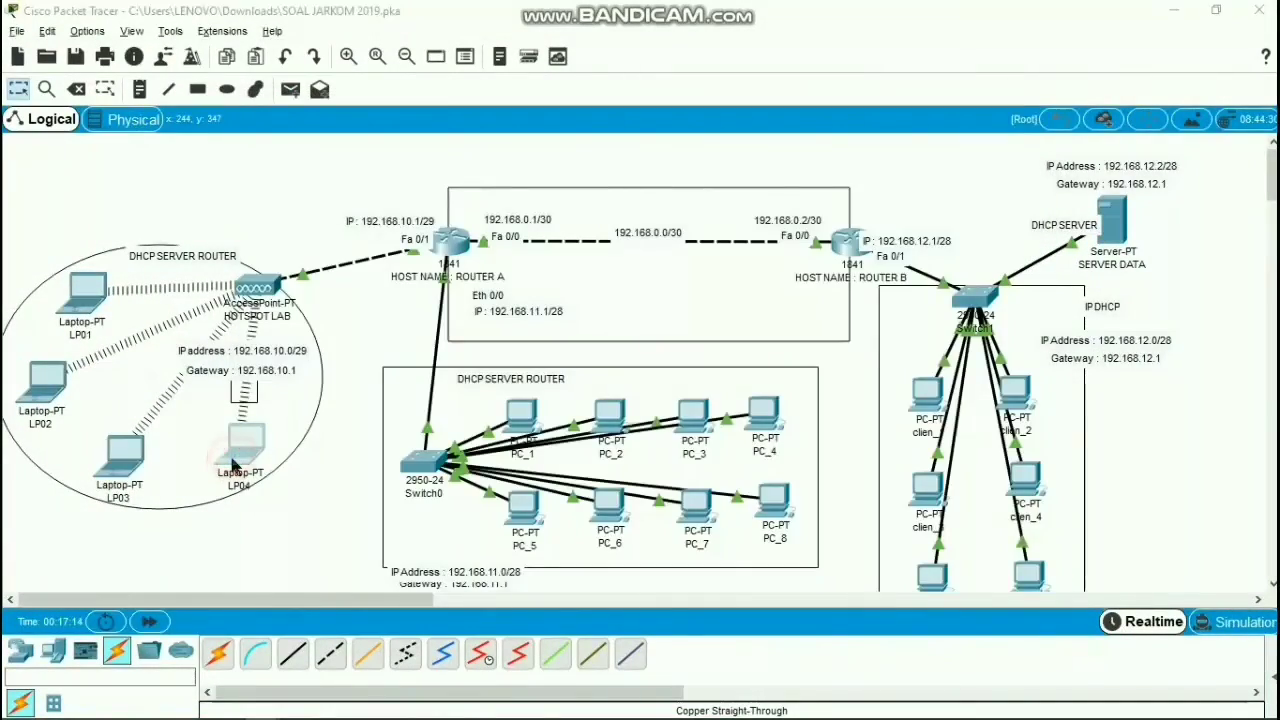
left_click(243, 442)
left_click(338, 215)
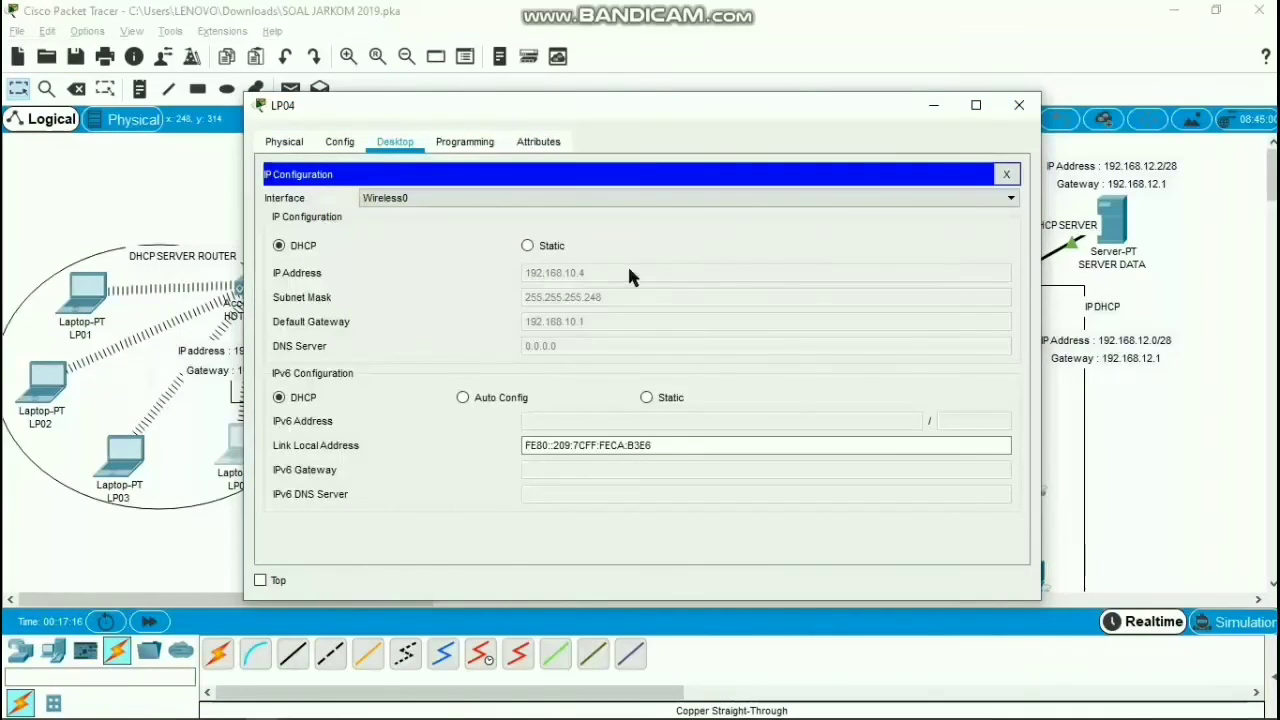
left_click(1019, 105)
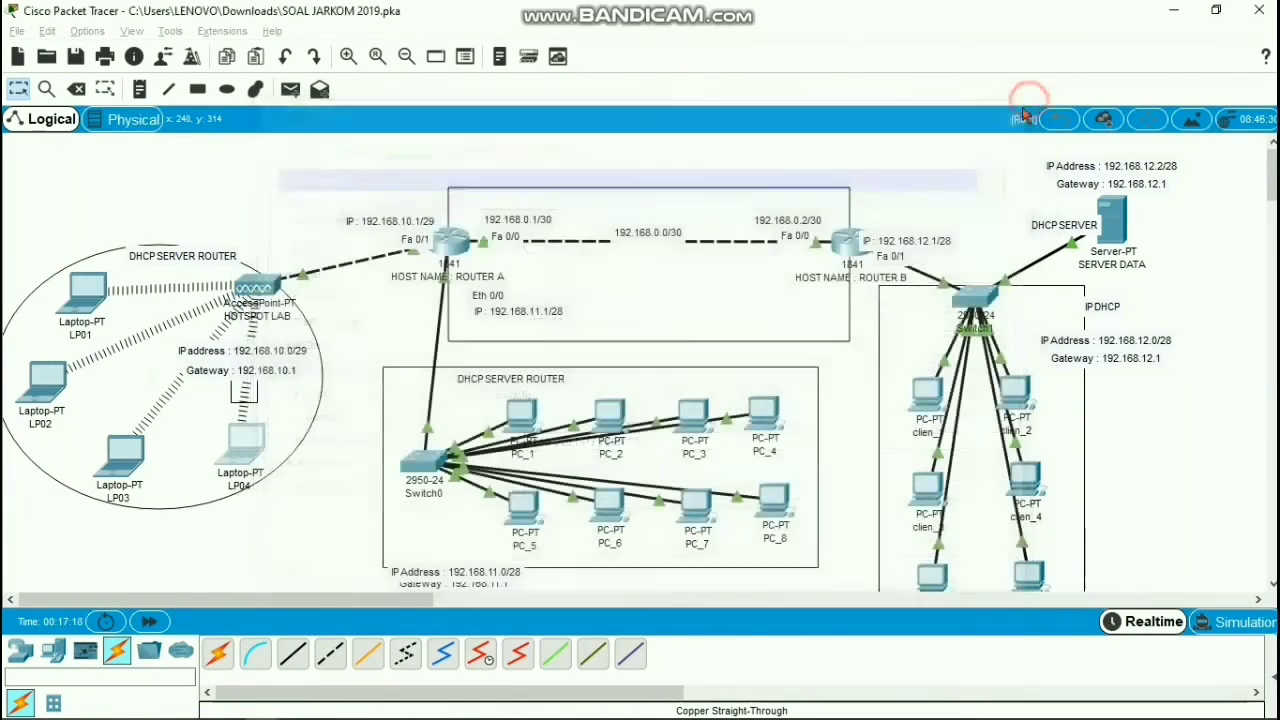
scroll(839, 305, "down", 3)
scroll(841, 315, "up", 1)
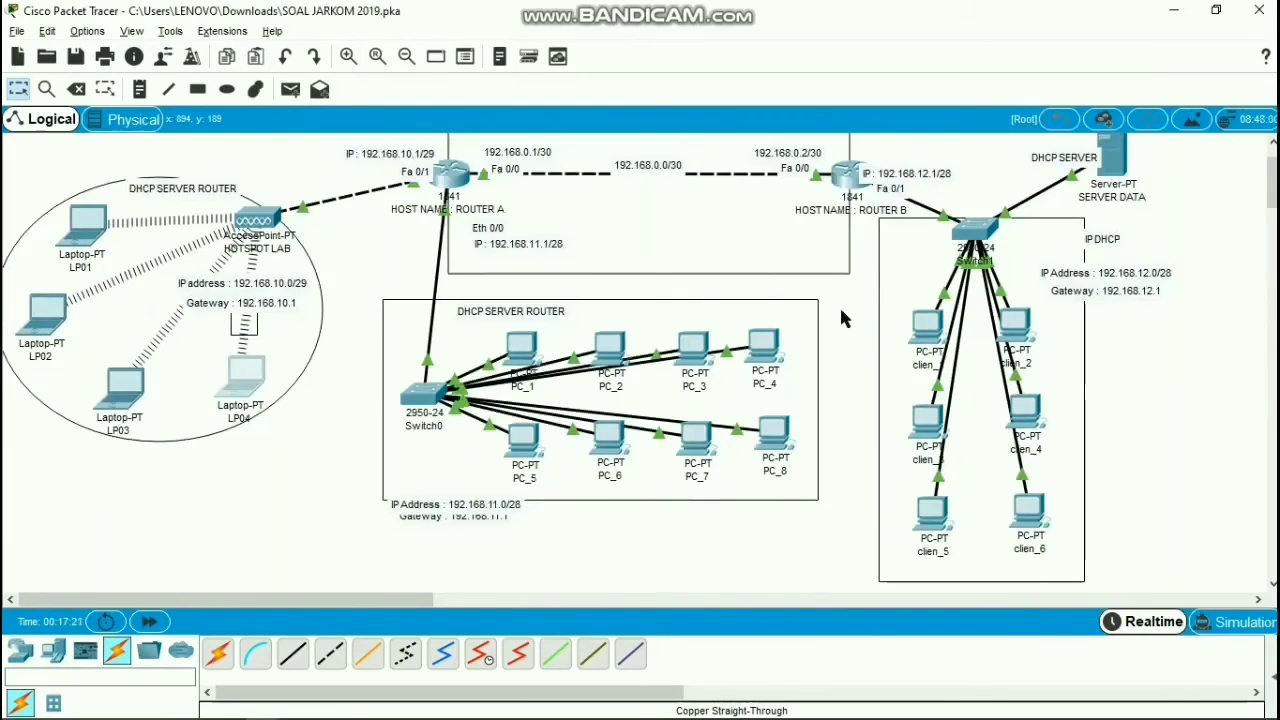
scroll(841, 315, "up", 1)
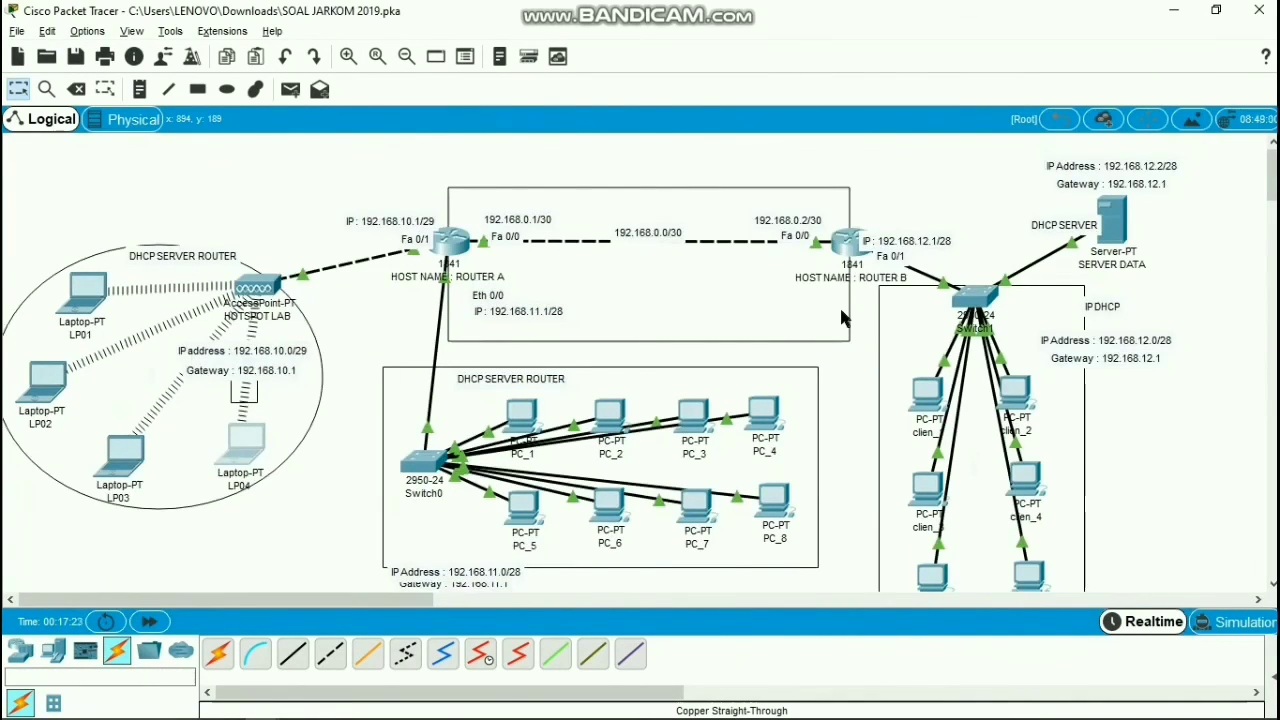